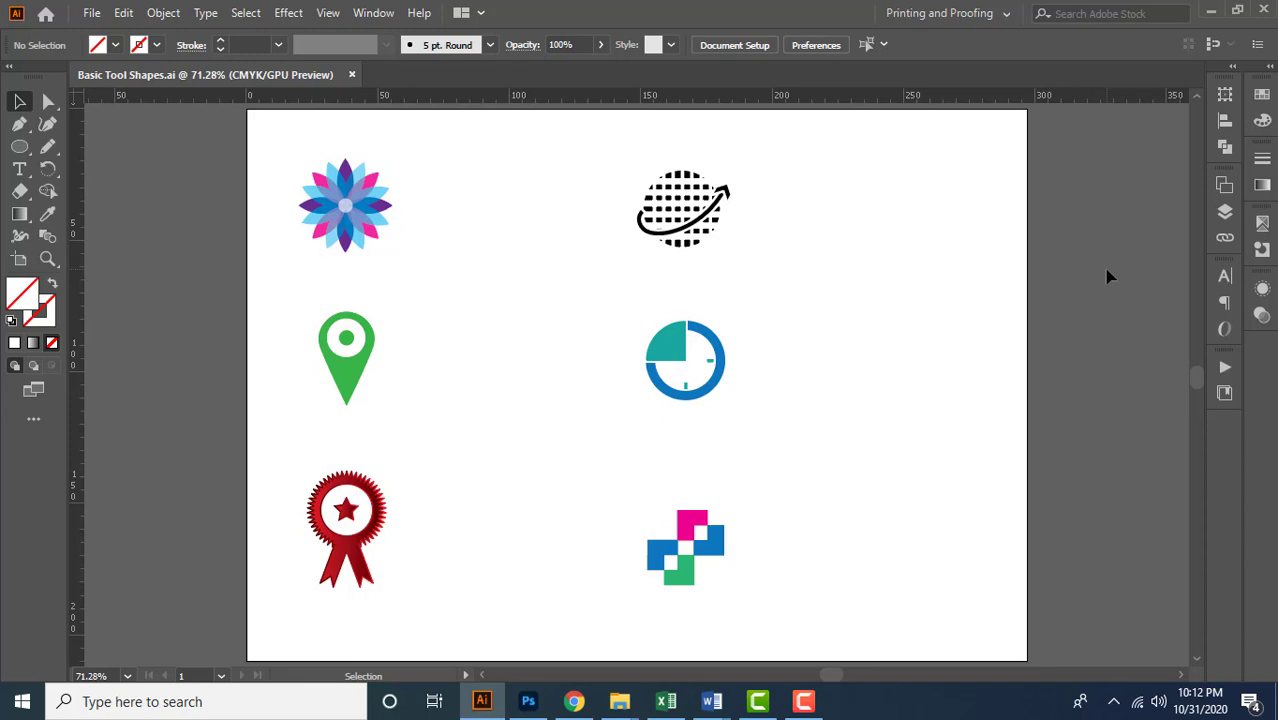
drag(272, 140, 785, 605)
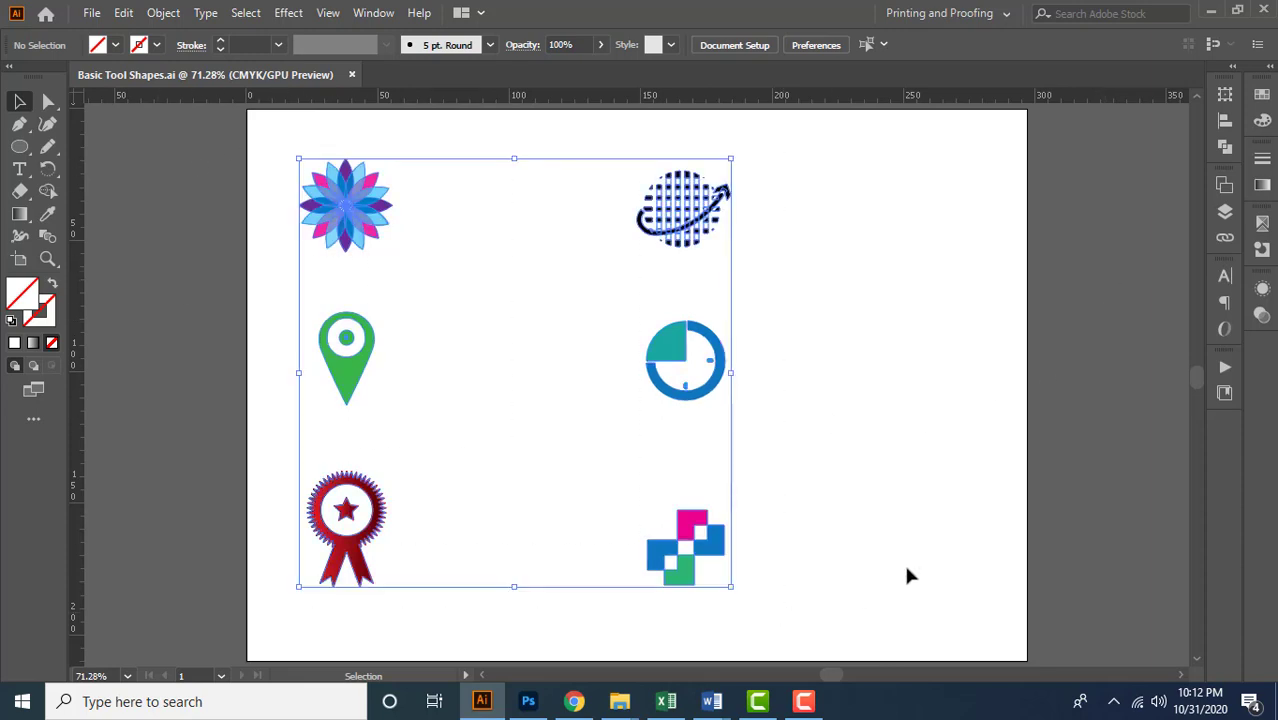
click(886, 488)
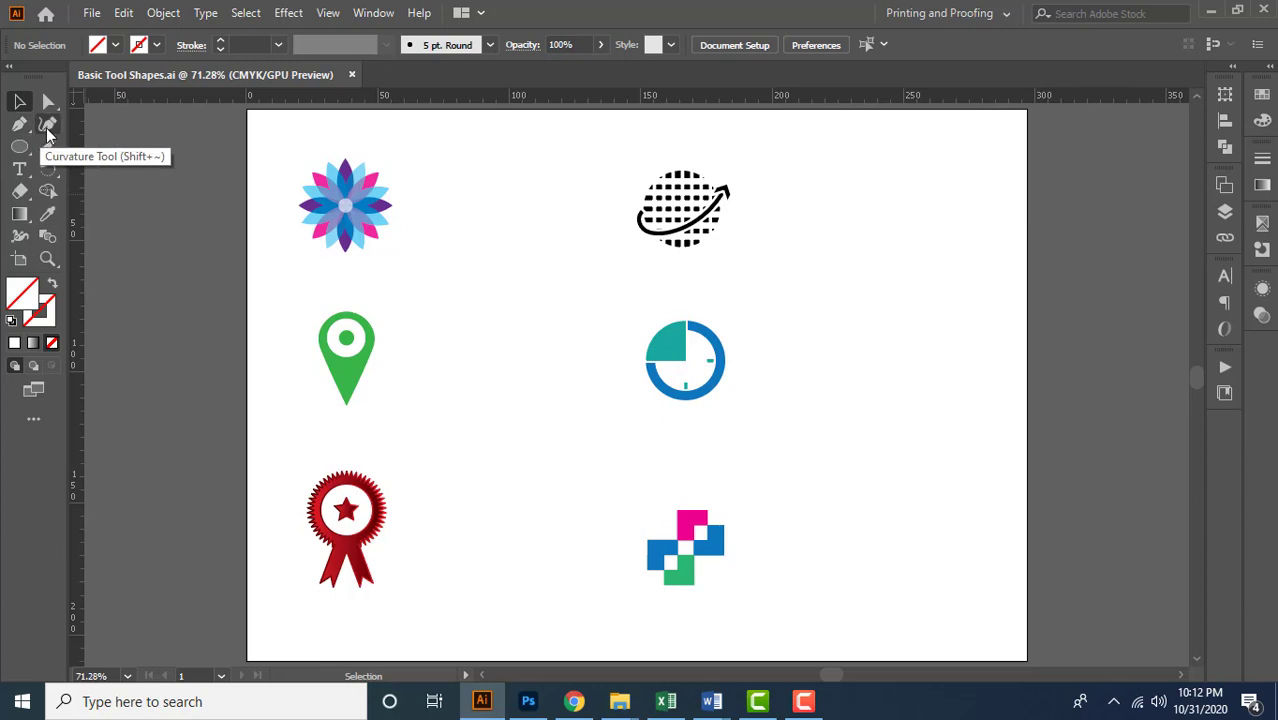
right_click(22, 152)
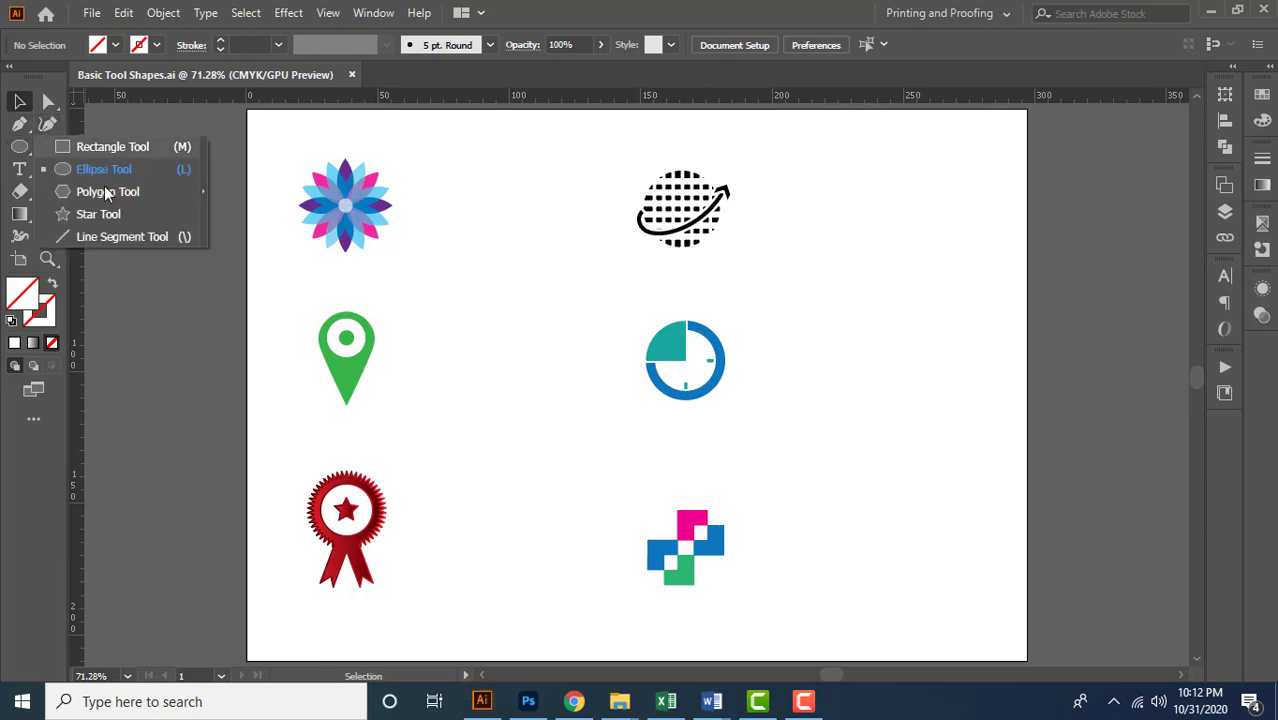
click(137, 310)
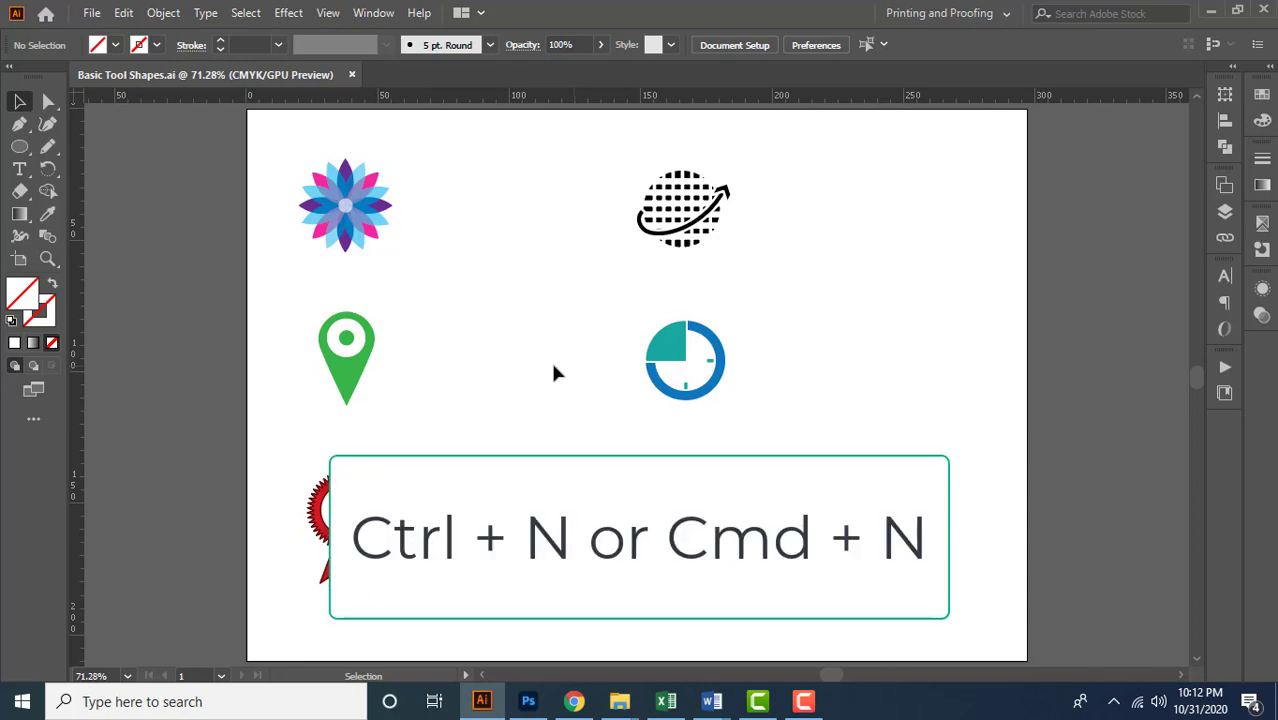
Start a new document and browse the Mobile, Web, Print, Film & Video and Art & Illustration preset categories
click(91, 13)
click(163, 40)
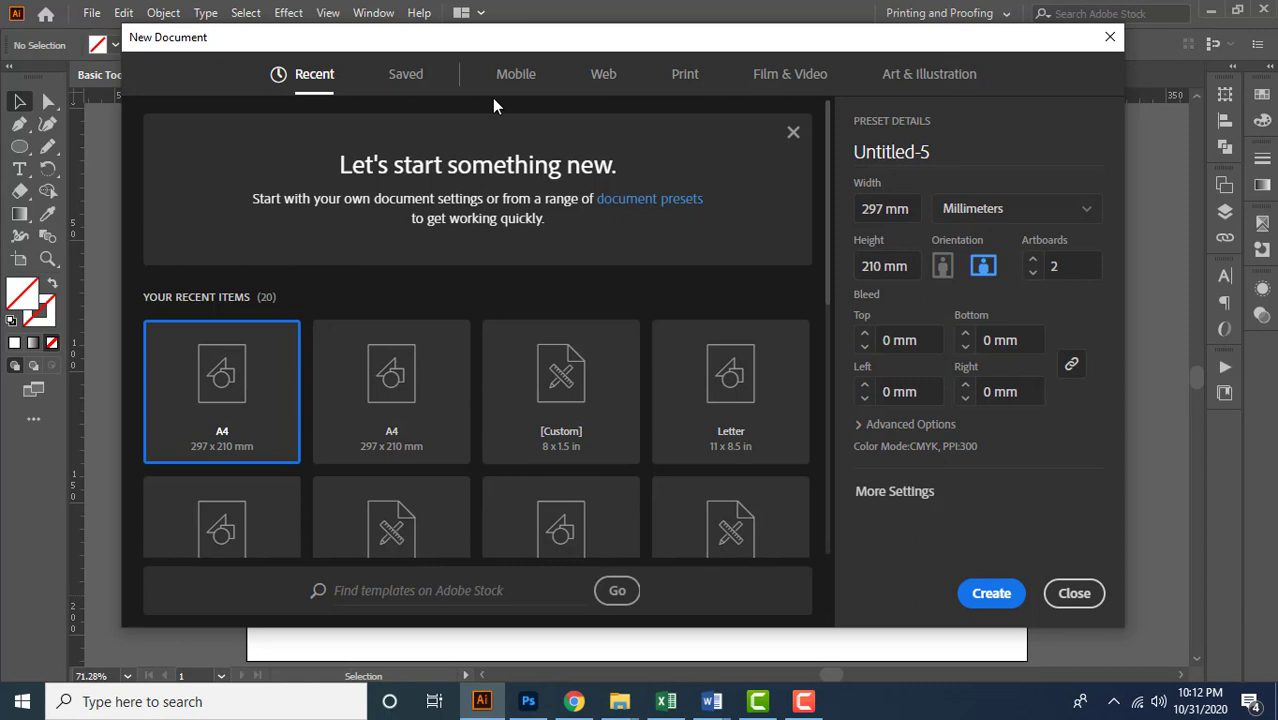
click(514, 86)
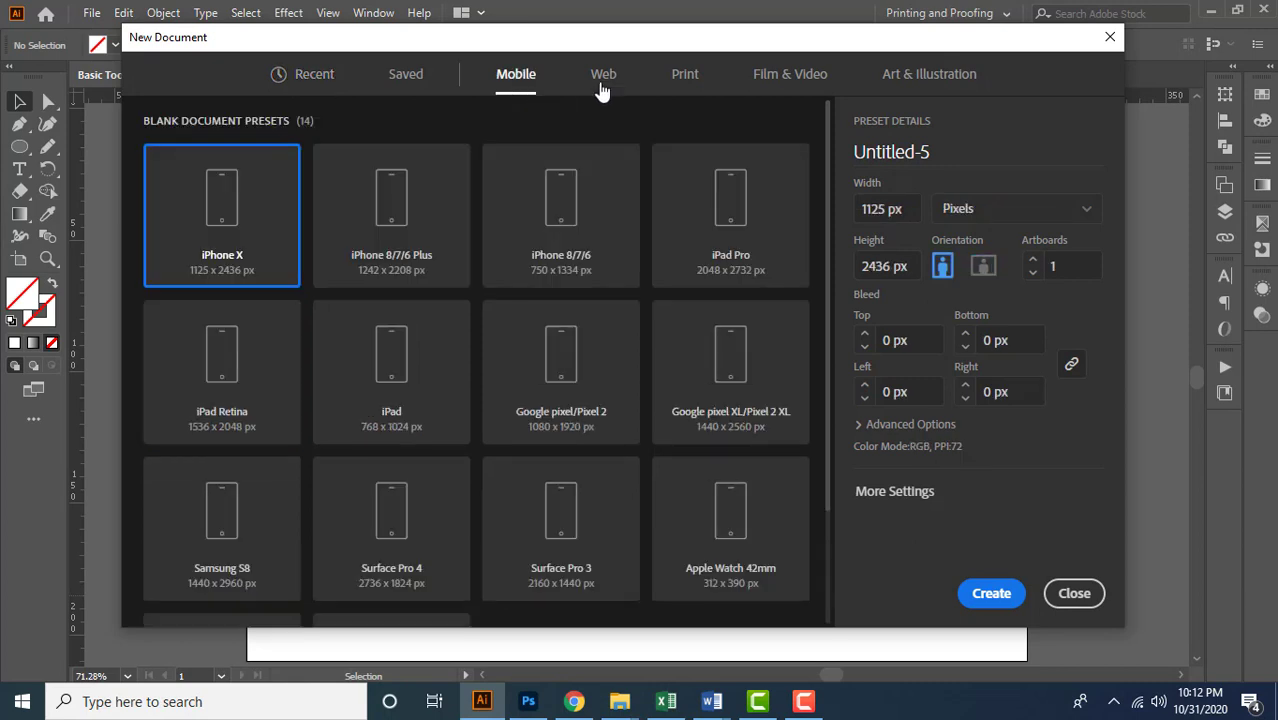
click(602, 84)
click(680, 84)
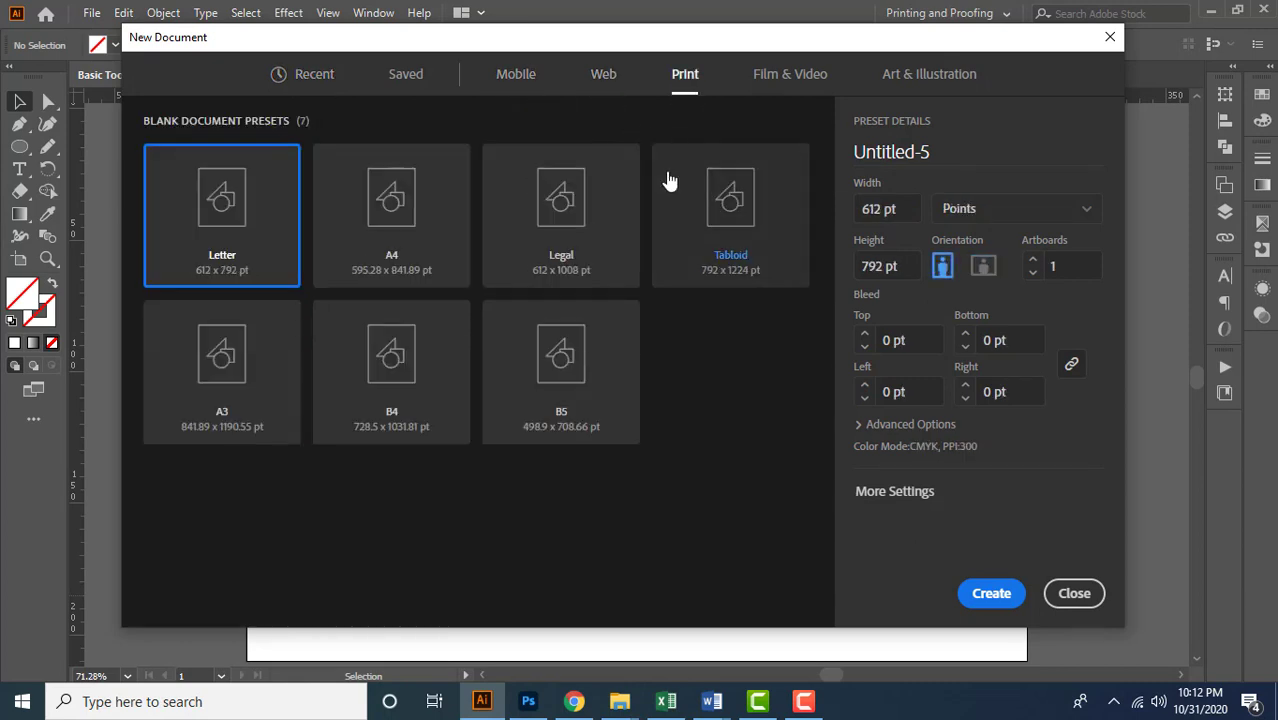
click(764, 84)
click(916, 84)
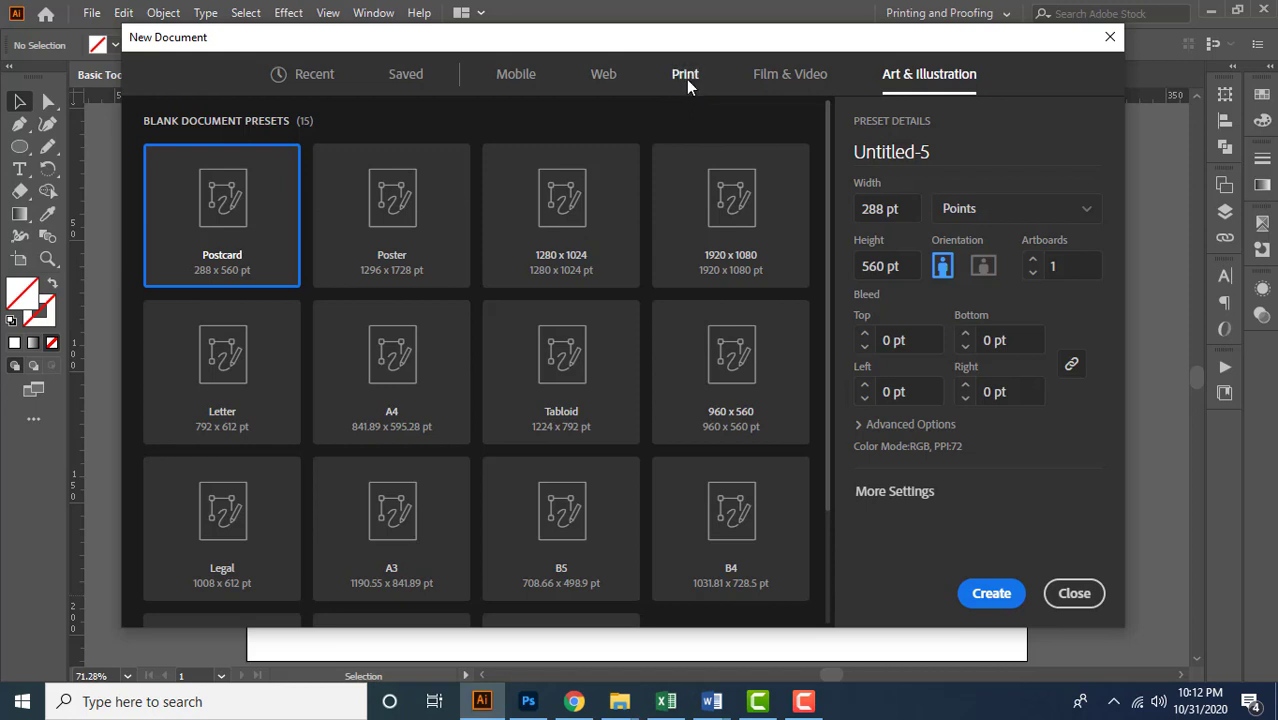
Choose the A4 preset from the Print category for the new document
click(686, 80)
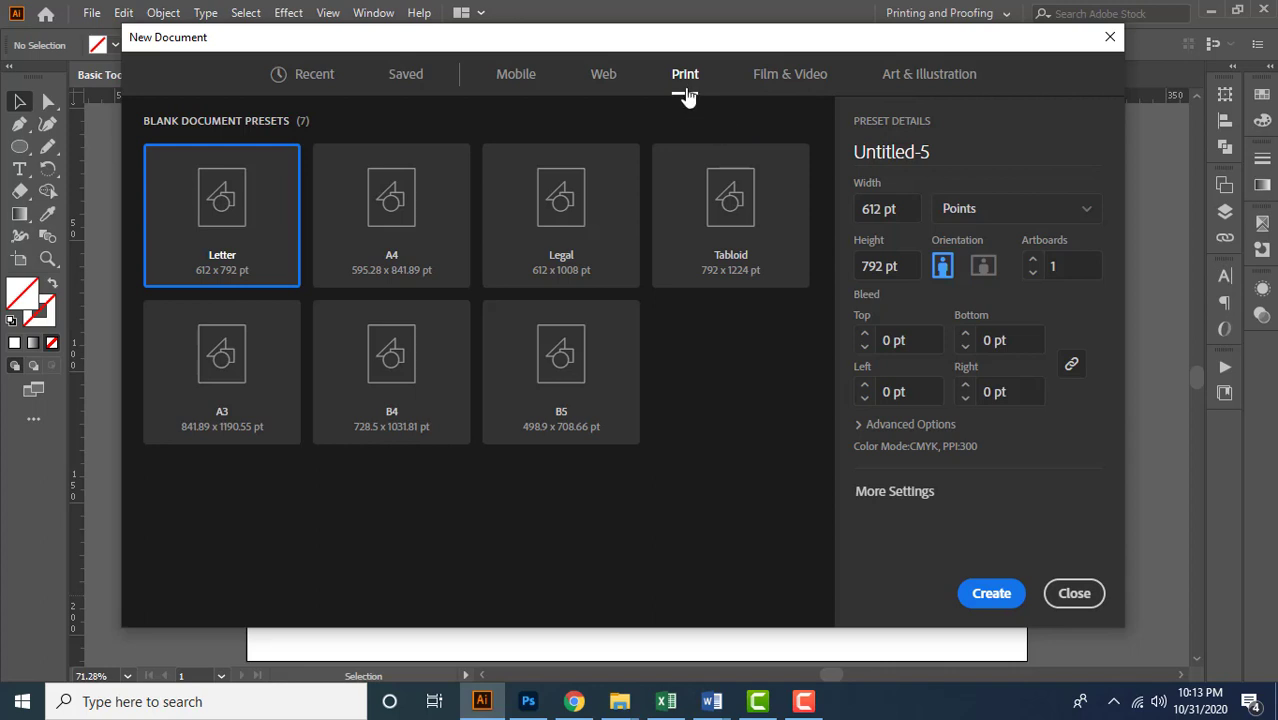
click(370, 246)
click(553, 246)
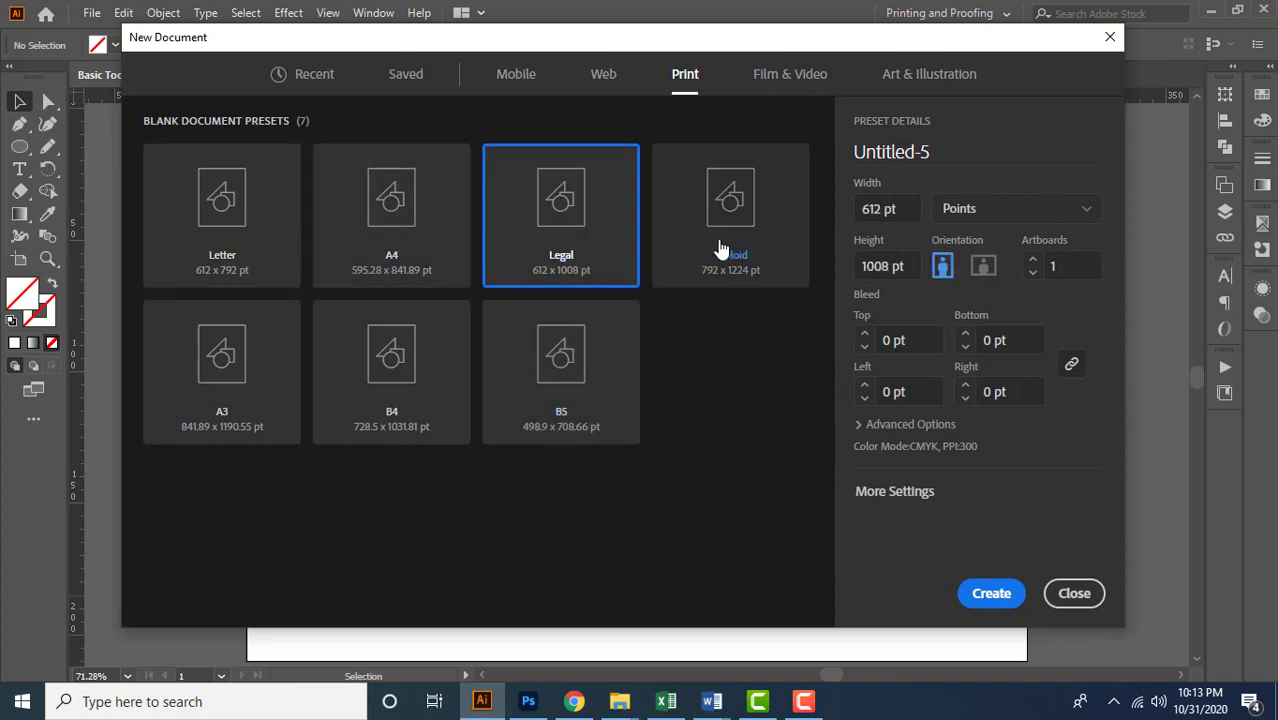
click(415, 278)
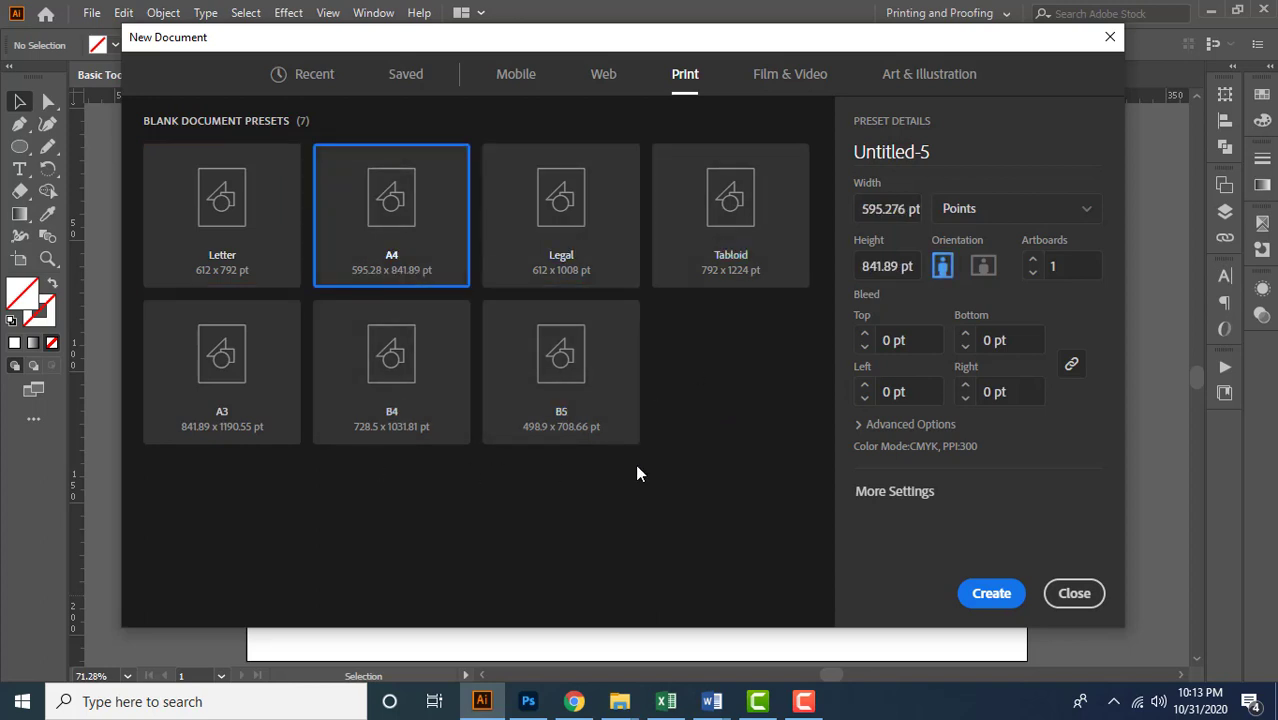
Name the new document "My First Ai Doc" and set its units to Millimeters
click(938, 152)
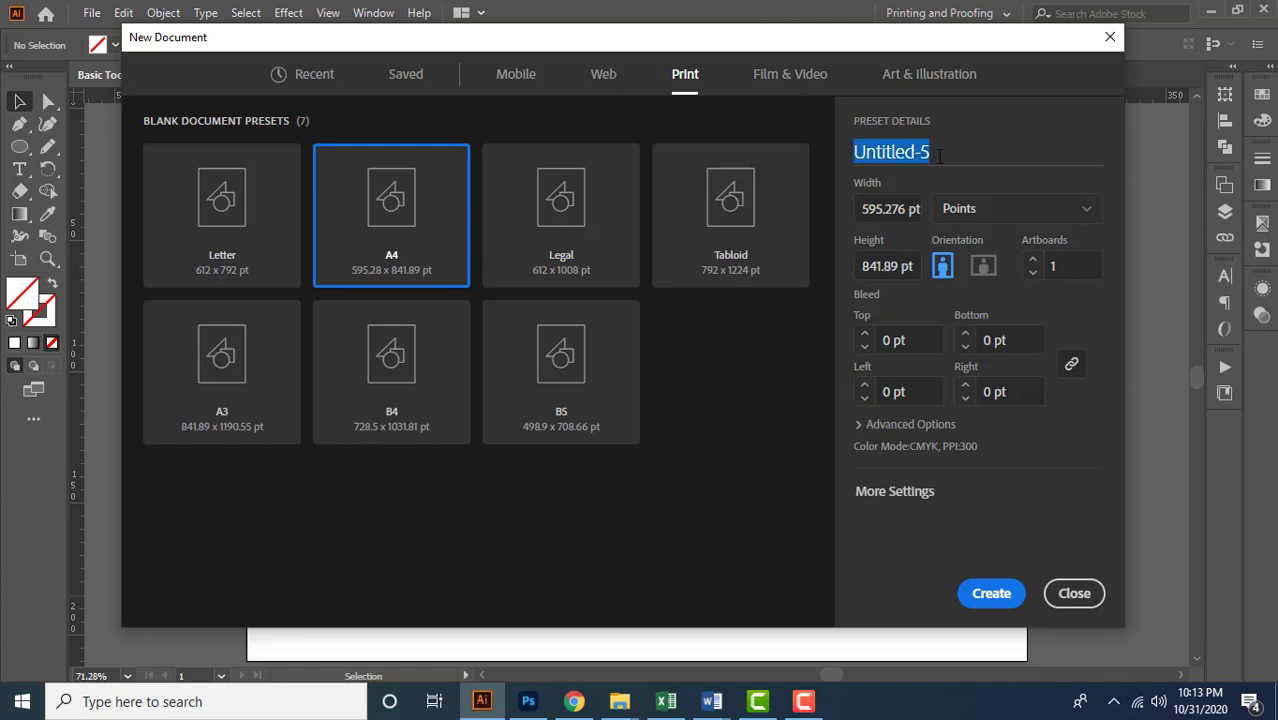
text(My F)
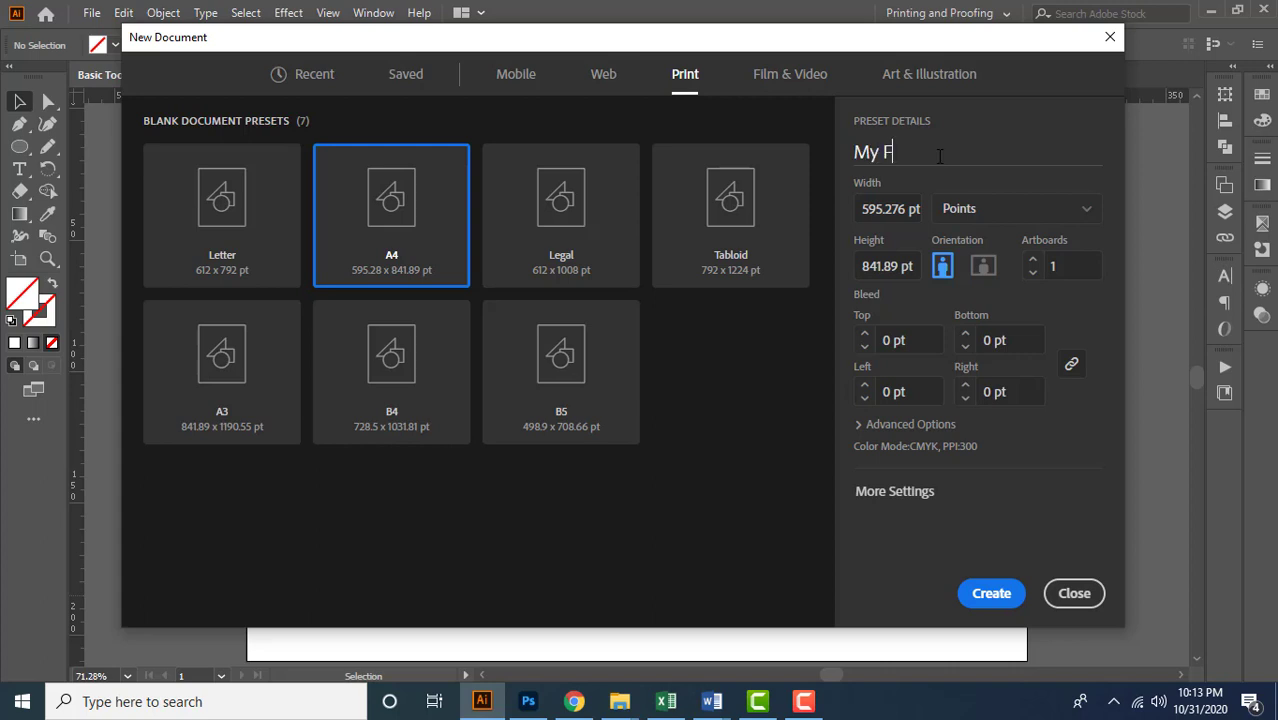
text(irst Ai Doc)
click(1008, 217)
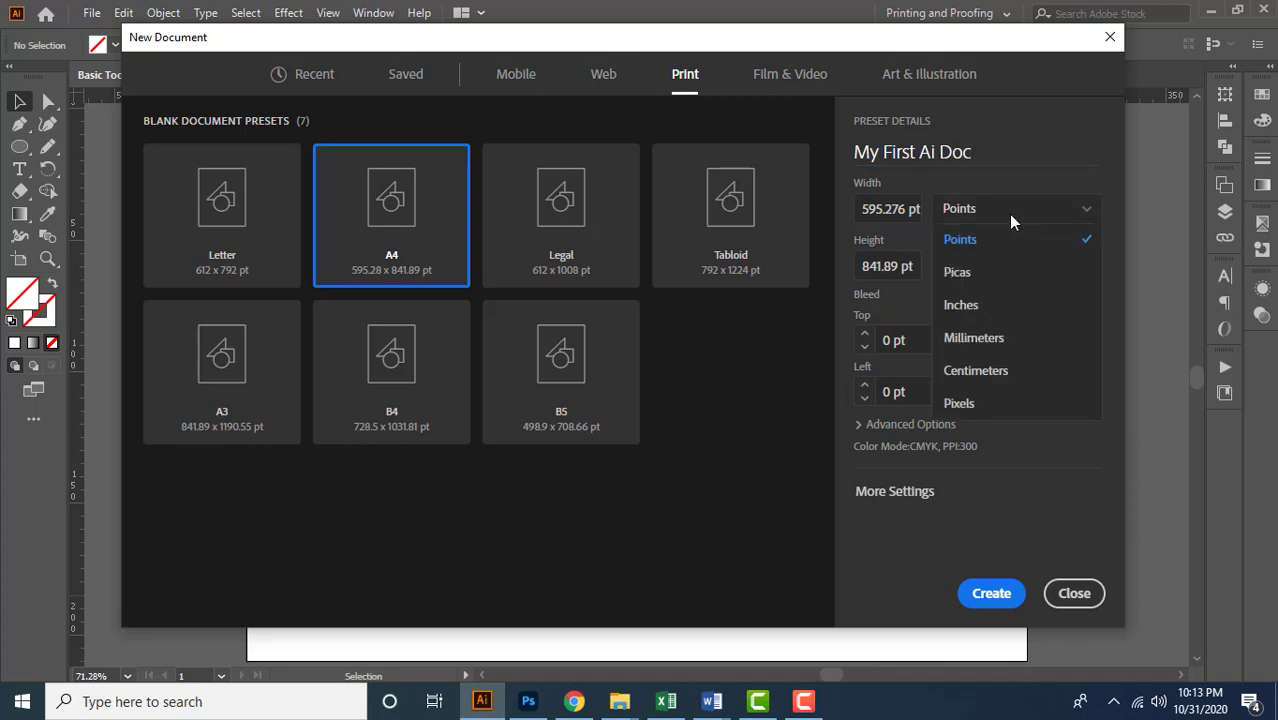
click(1050, 345)
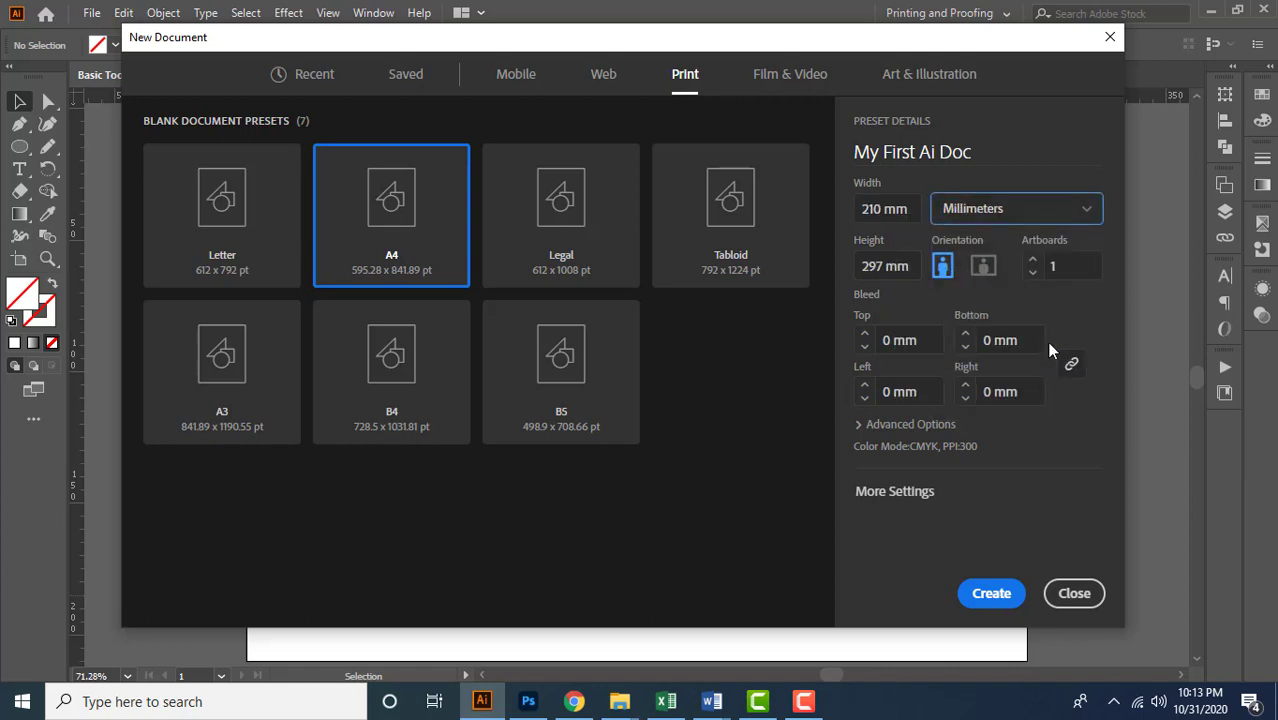
Set the new document's width to 210 mm and its height to 297 mm
click(913, 210)
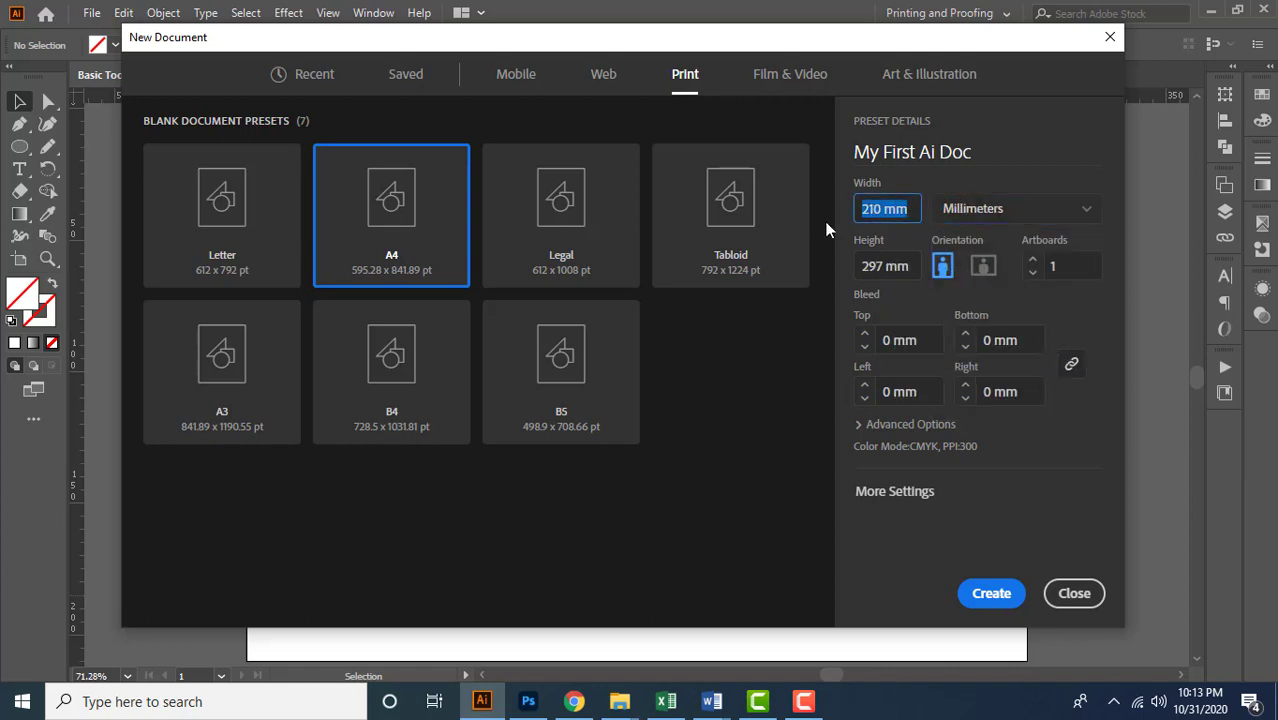
key(Tab)
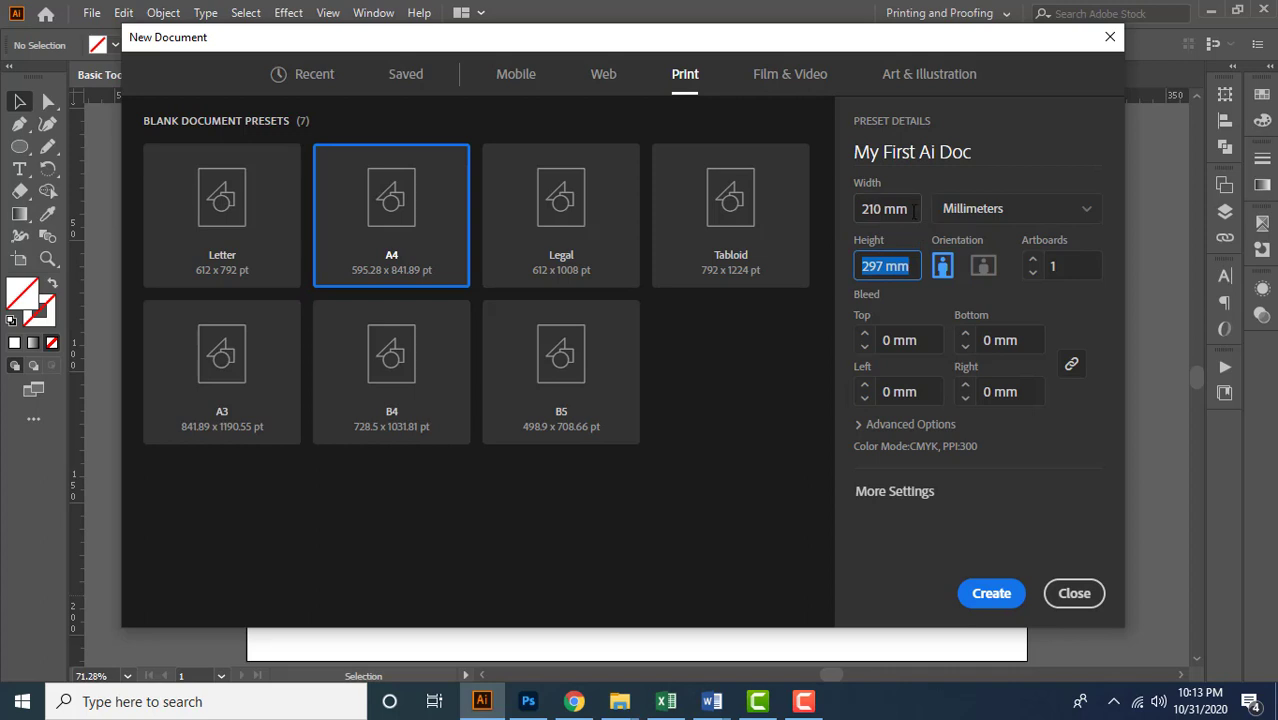
click(912, 207)
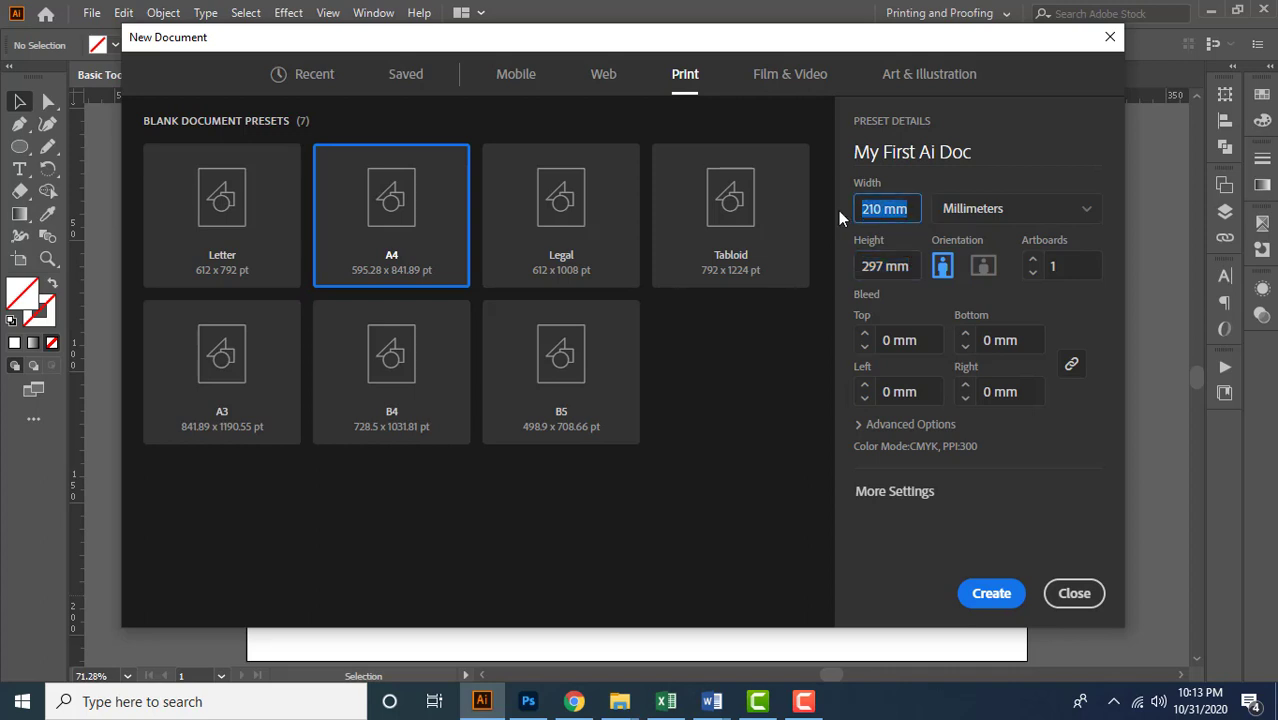
text(210)
key(Tab)
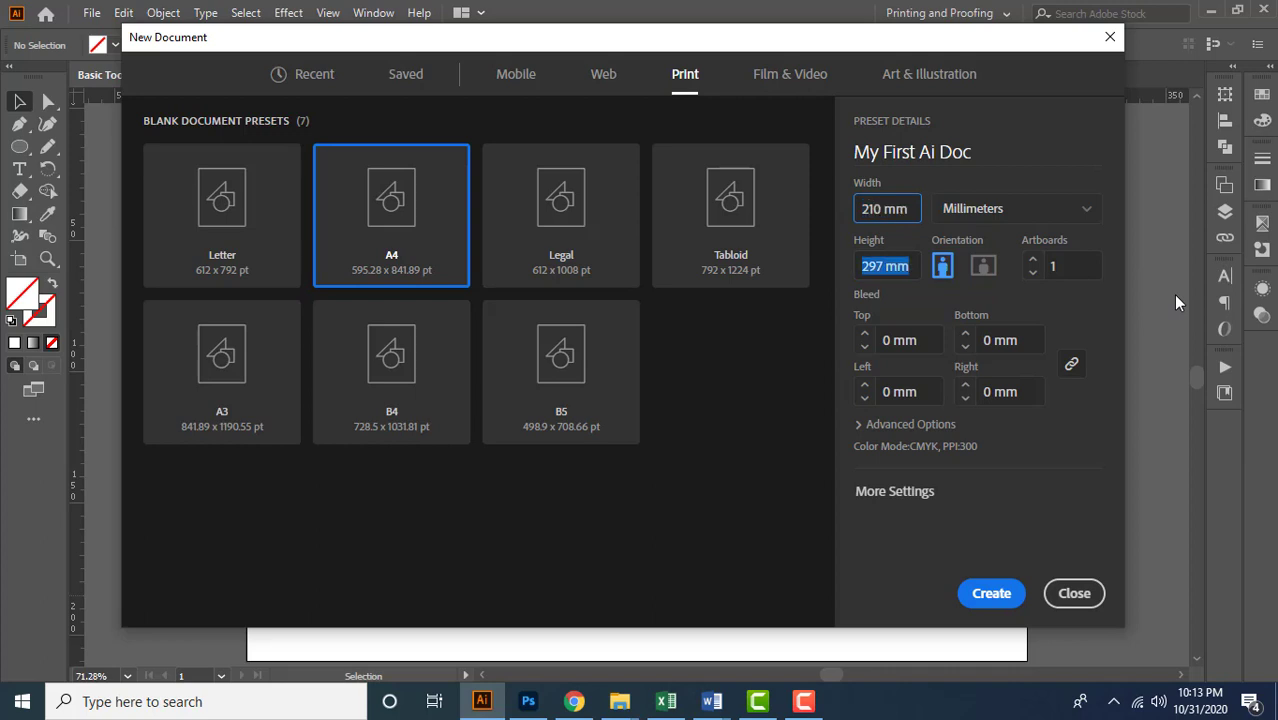
text(297)
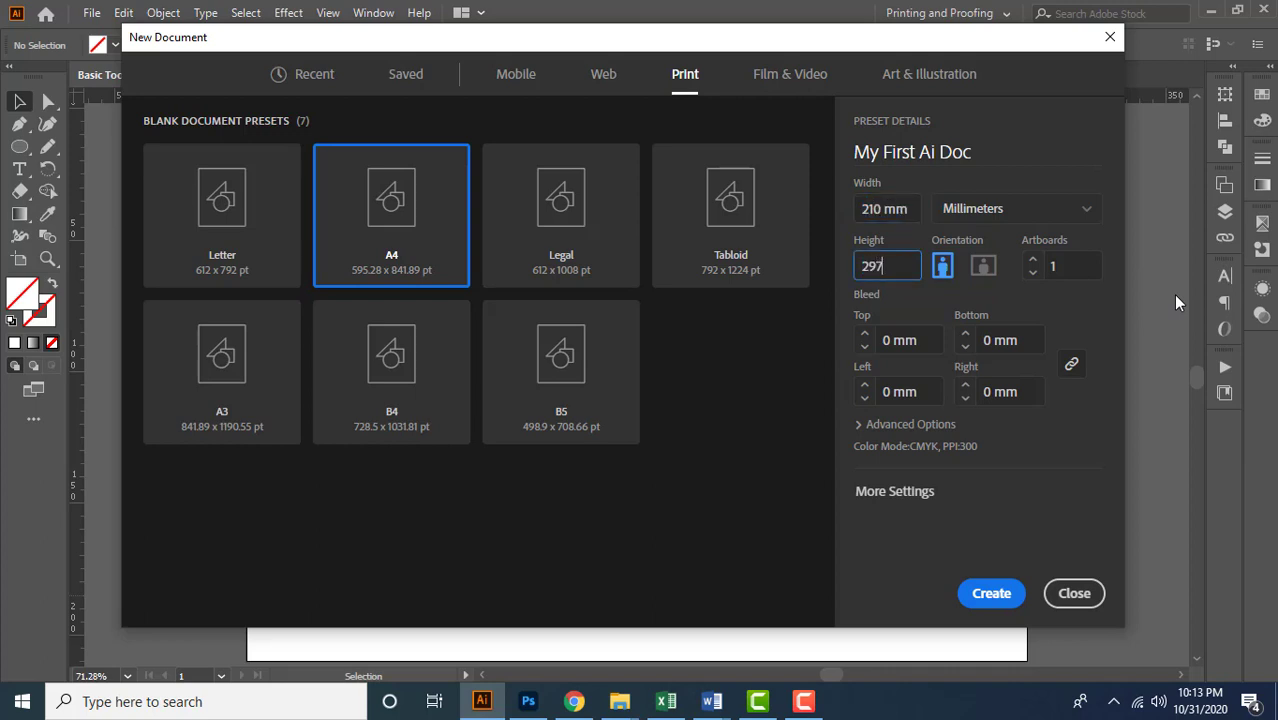
key(Tab)
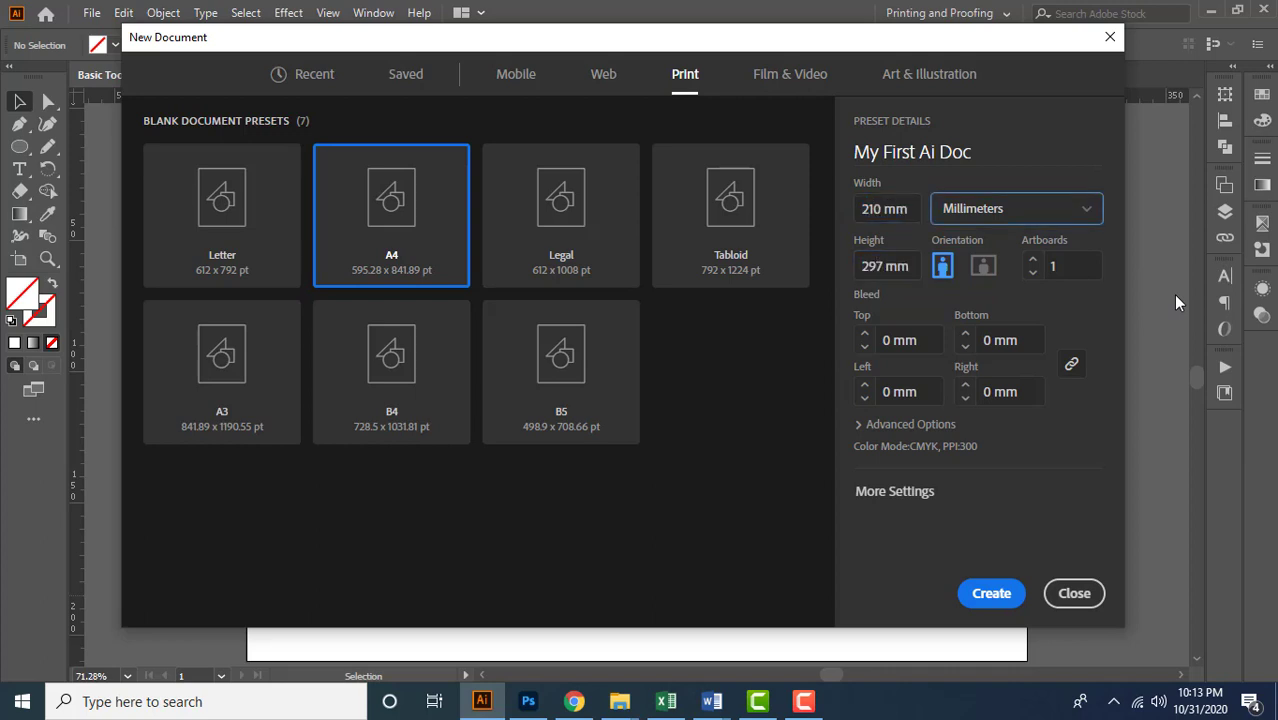
Set the new document to landscape orientation with 2 artboards
click(982, 276)
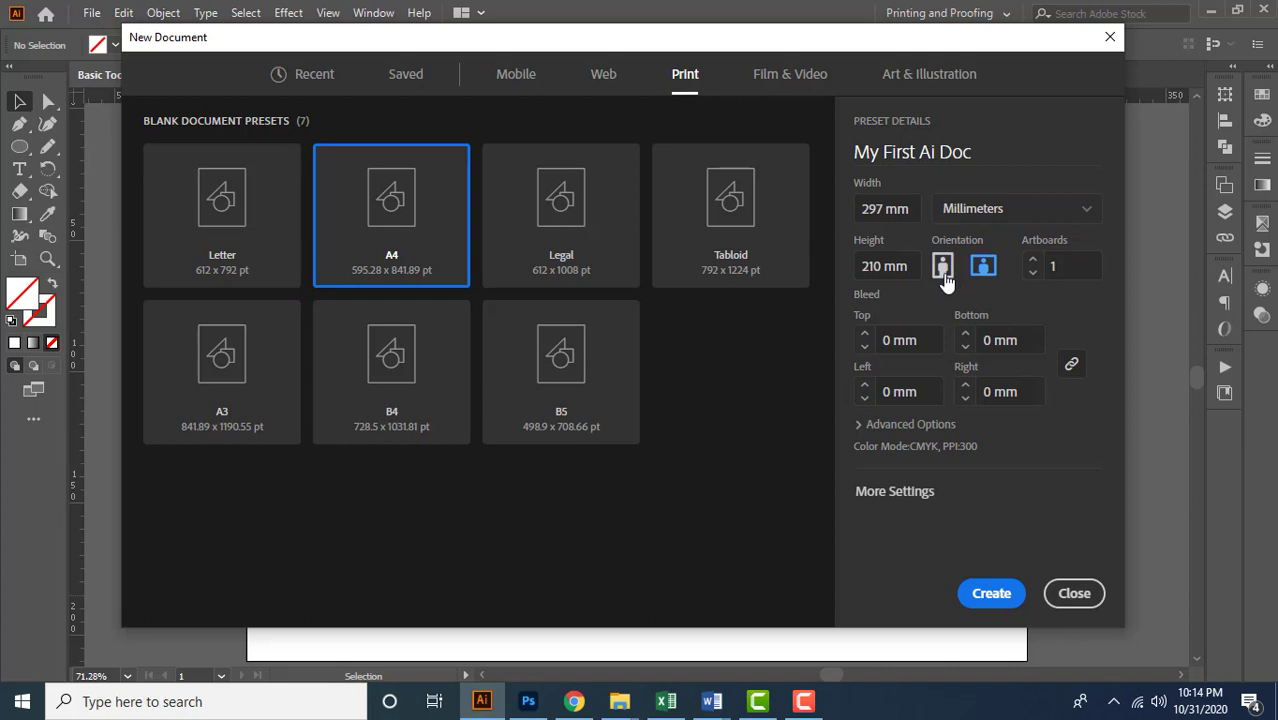
click(944, 283)
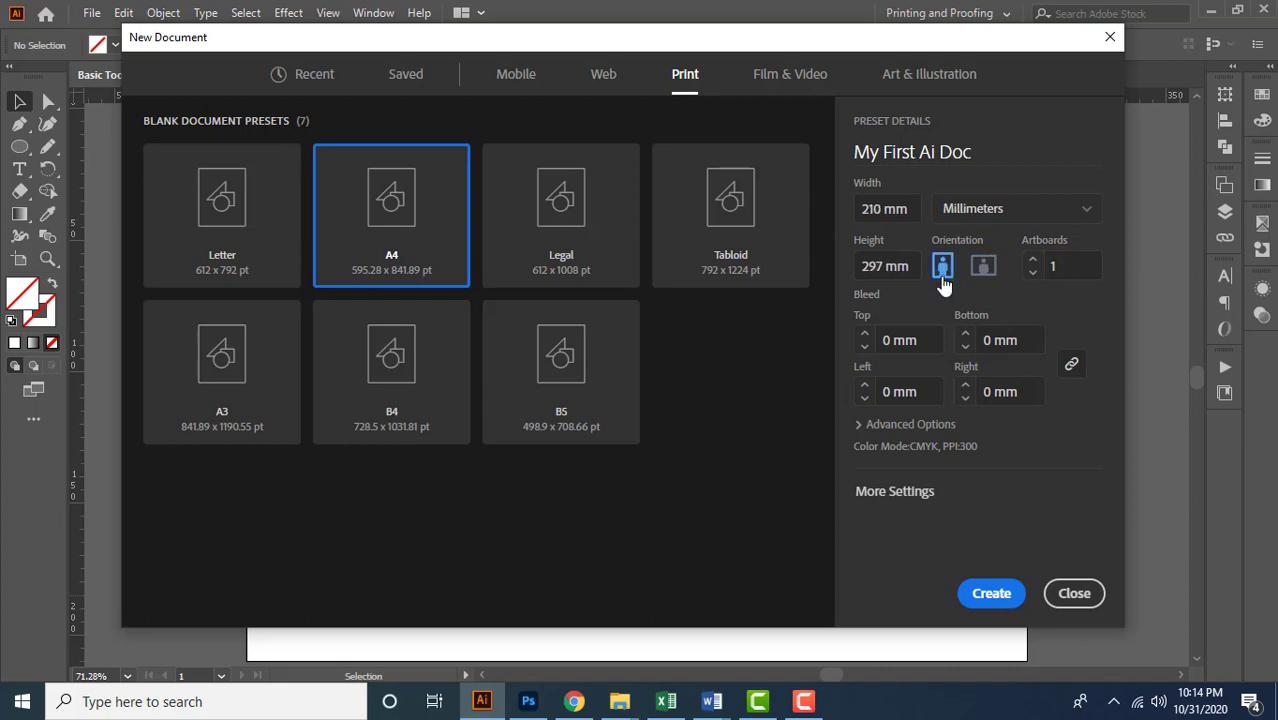
click(984, 268)
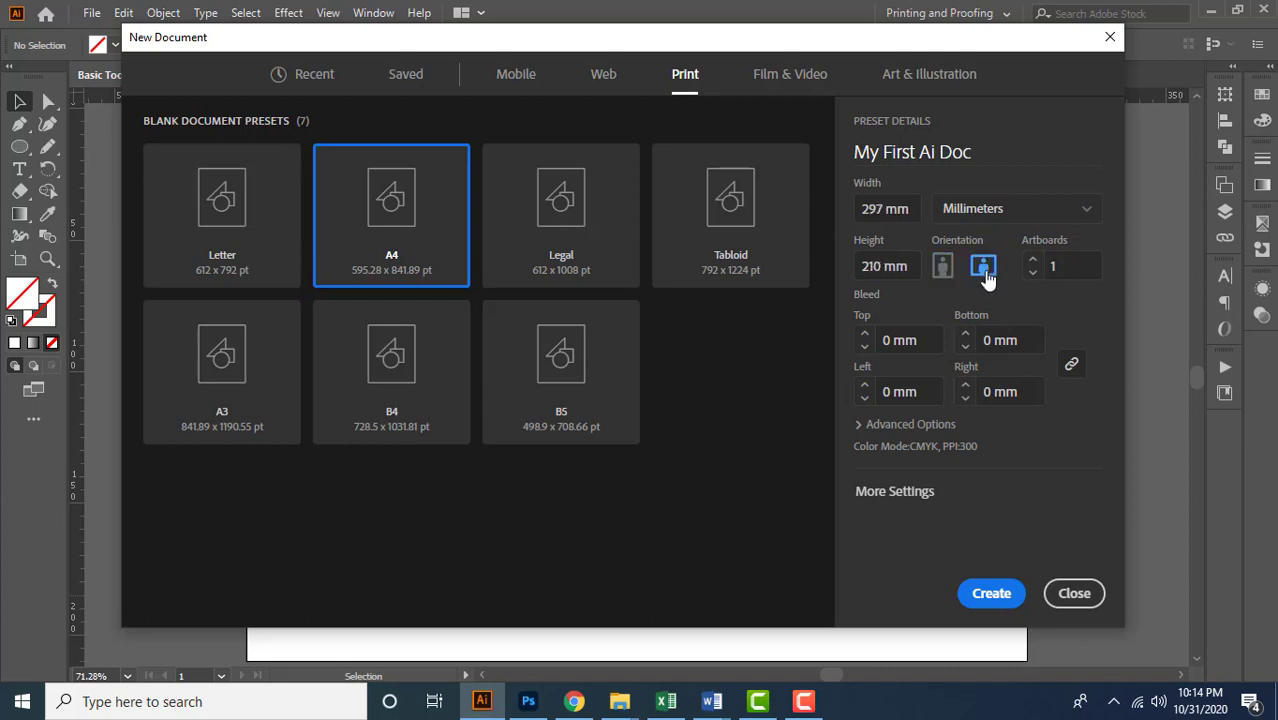
click(1060, 274)
click(1033, 264)
click(1031, 276)
text(2)
Create the document with CMYK Color mode, High (300 ppi) raster effects and Default preview mode in its advanced options
click(857, 427)
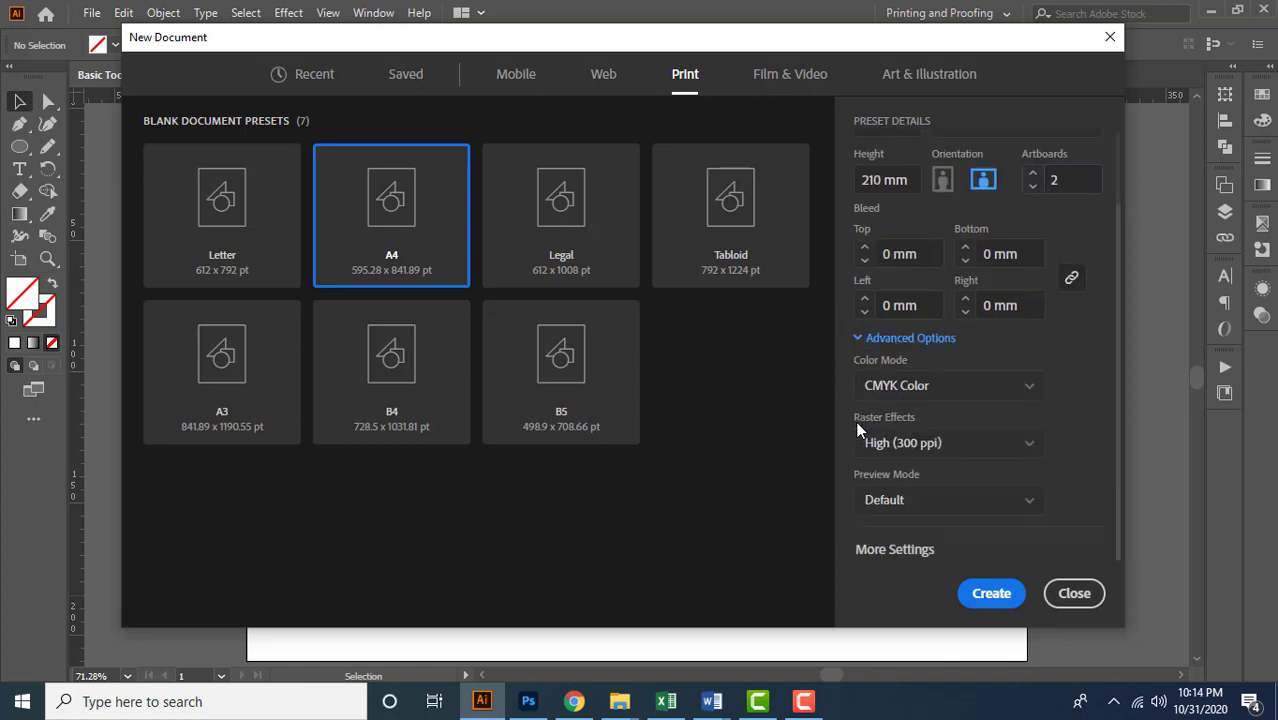
click(1007, 392)
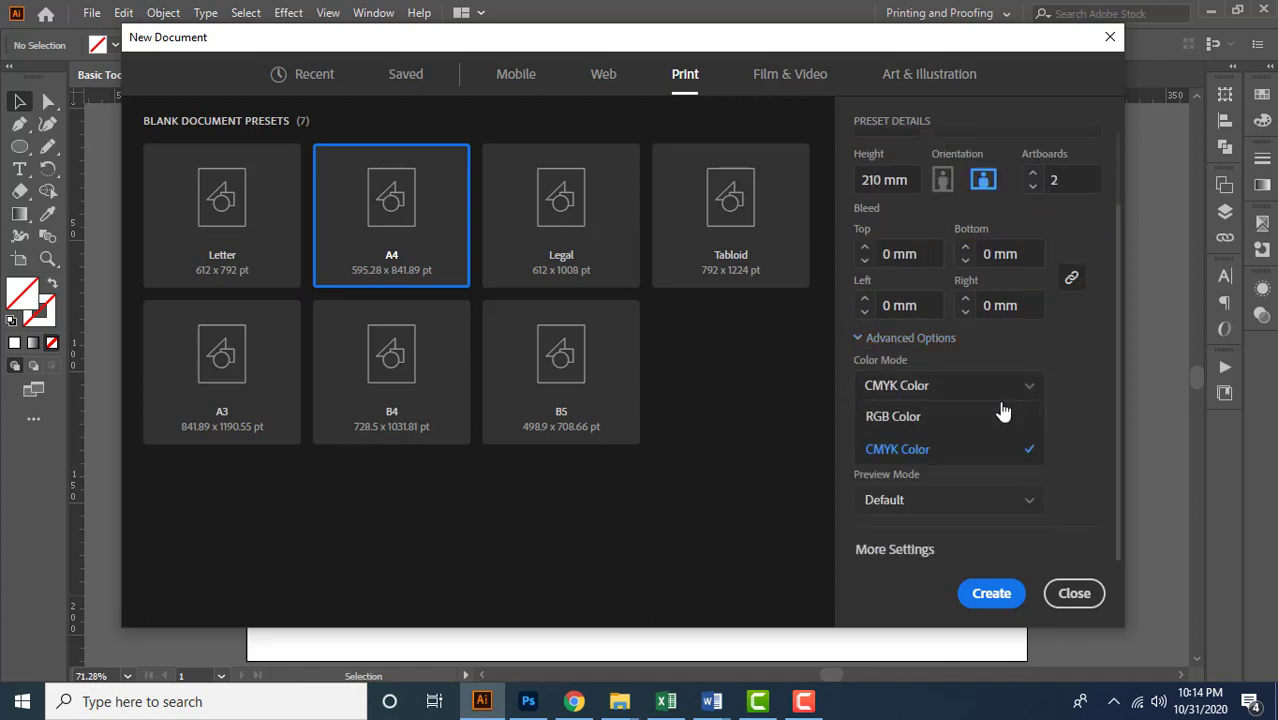
click(974, 457)
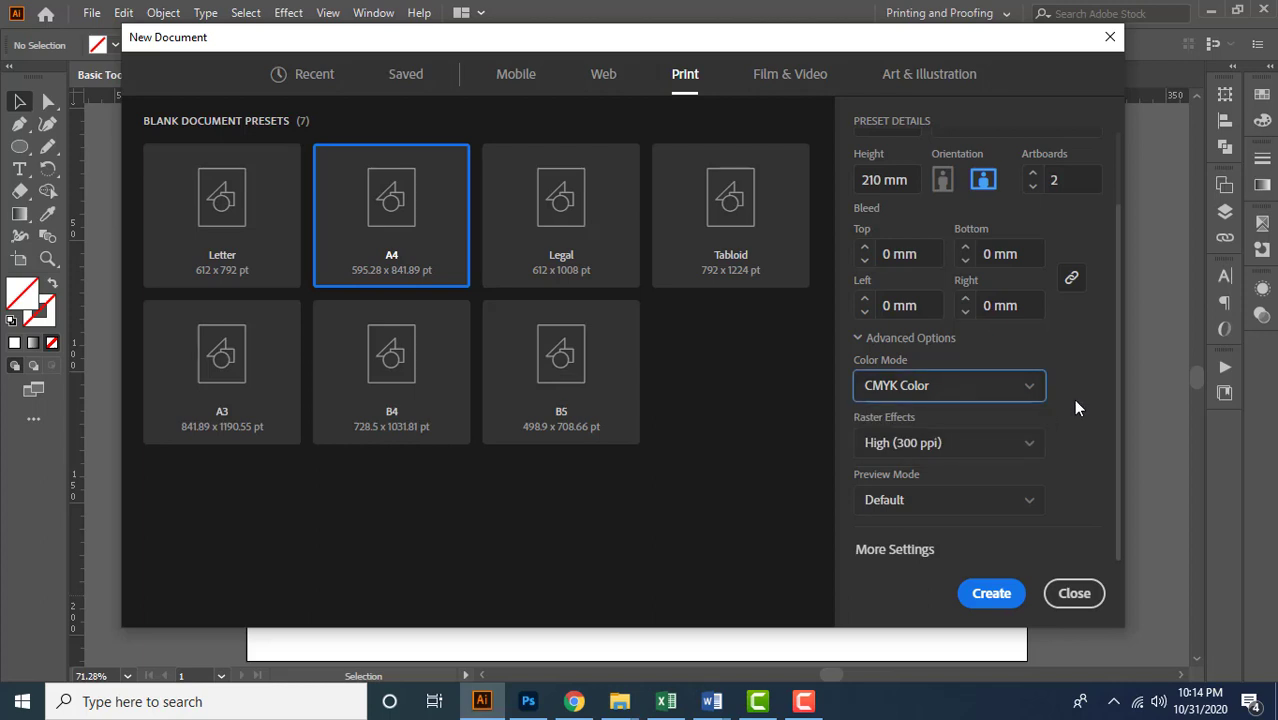
click(1022, 444)
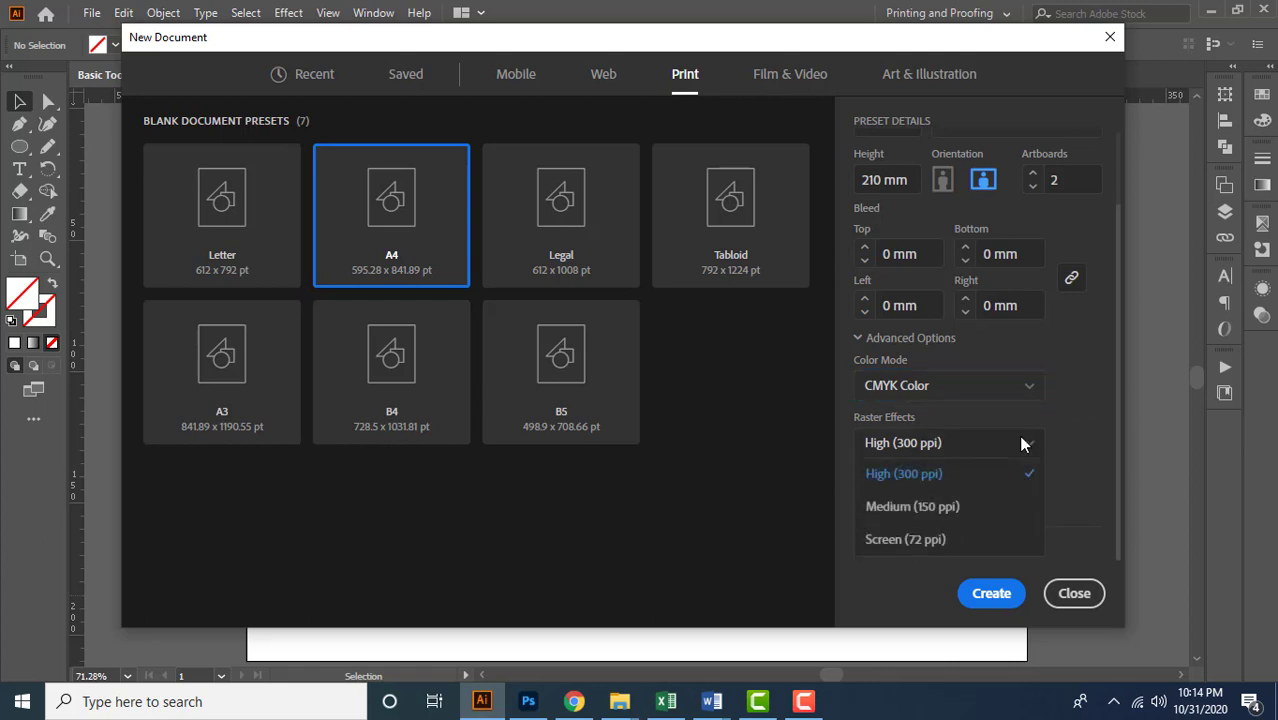
click(975, 477)
click(996, 508)
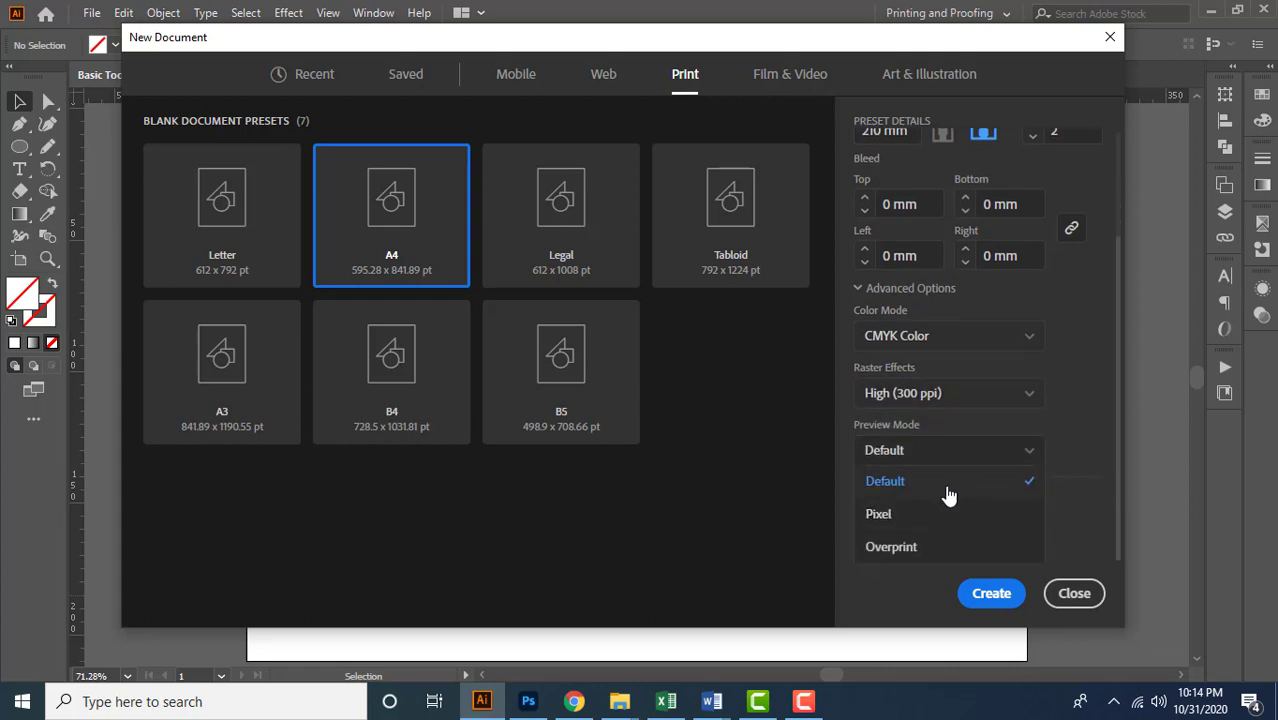
click(948, 494)
click(996, 604)
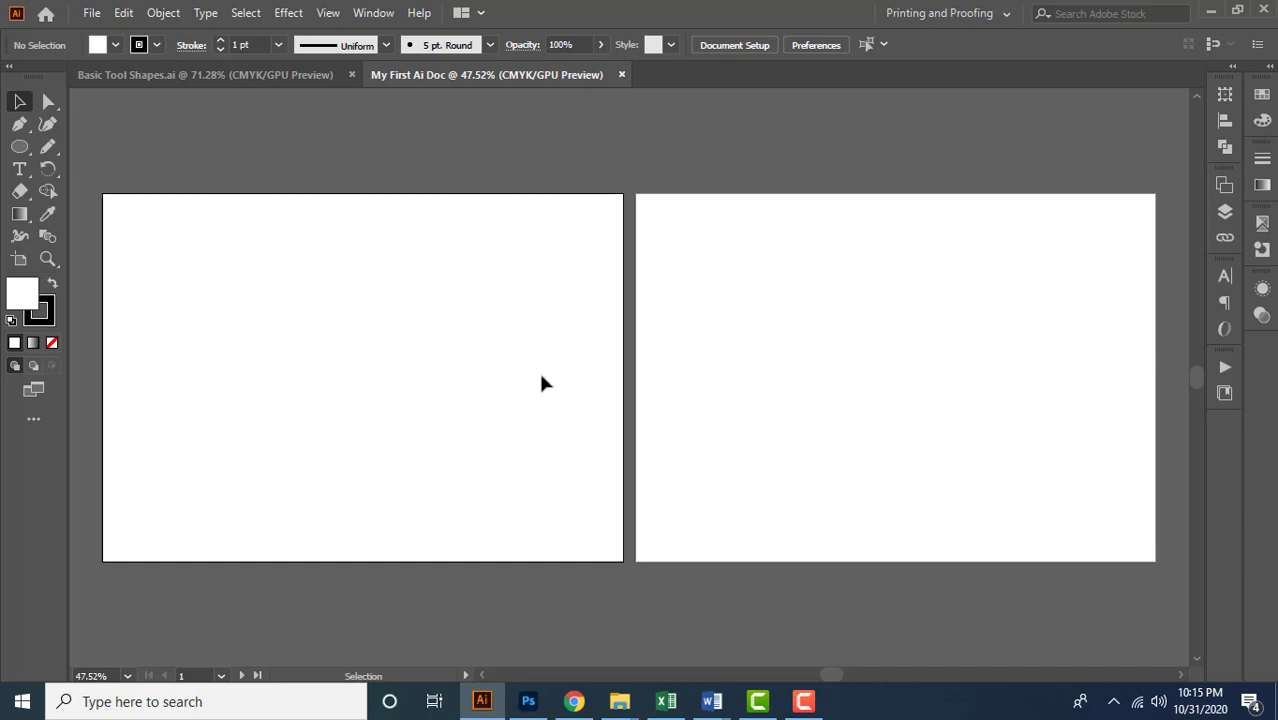
Zoom in on the blank artboards to 400% and zoom back out to 33.33% to view both whole artboards
key(ctrl+equal)
key(ctrl+equal)
key(ctrl+equal)
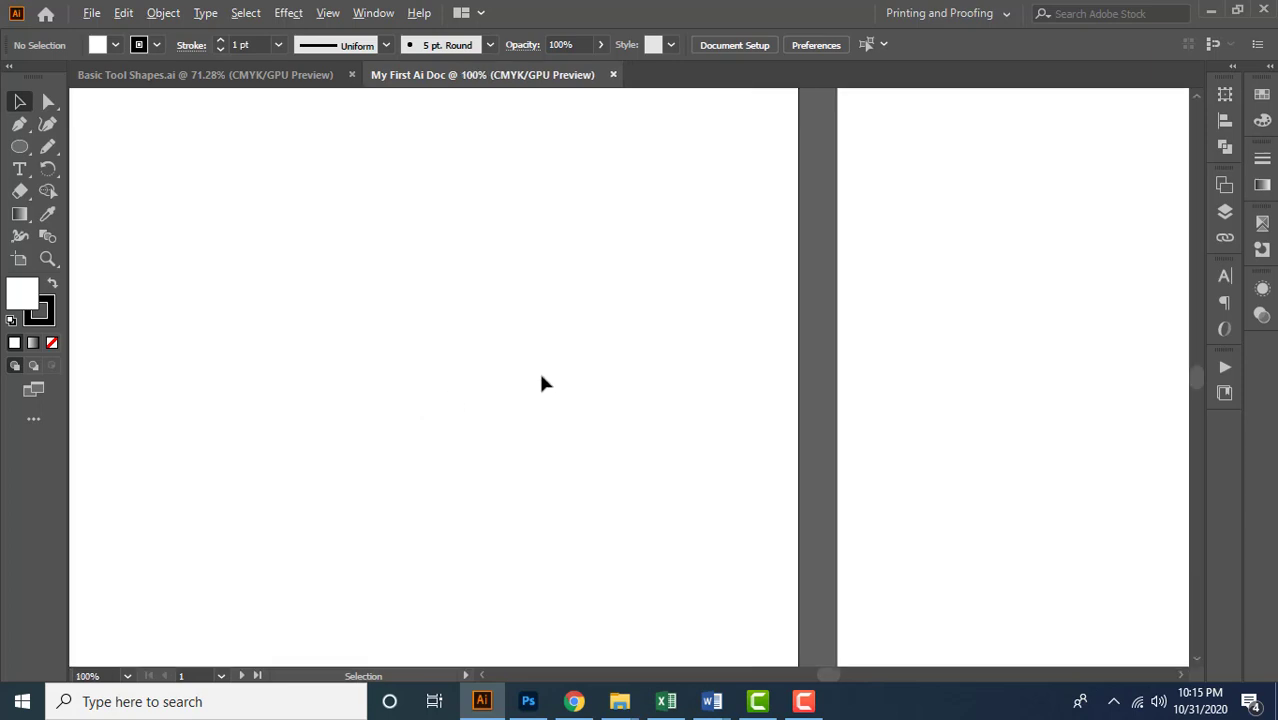
scroll(741, 395, up, 1)
scroll(1045, 400, up, 3)
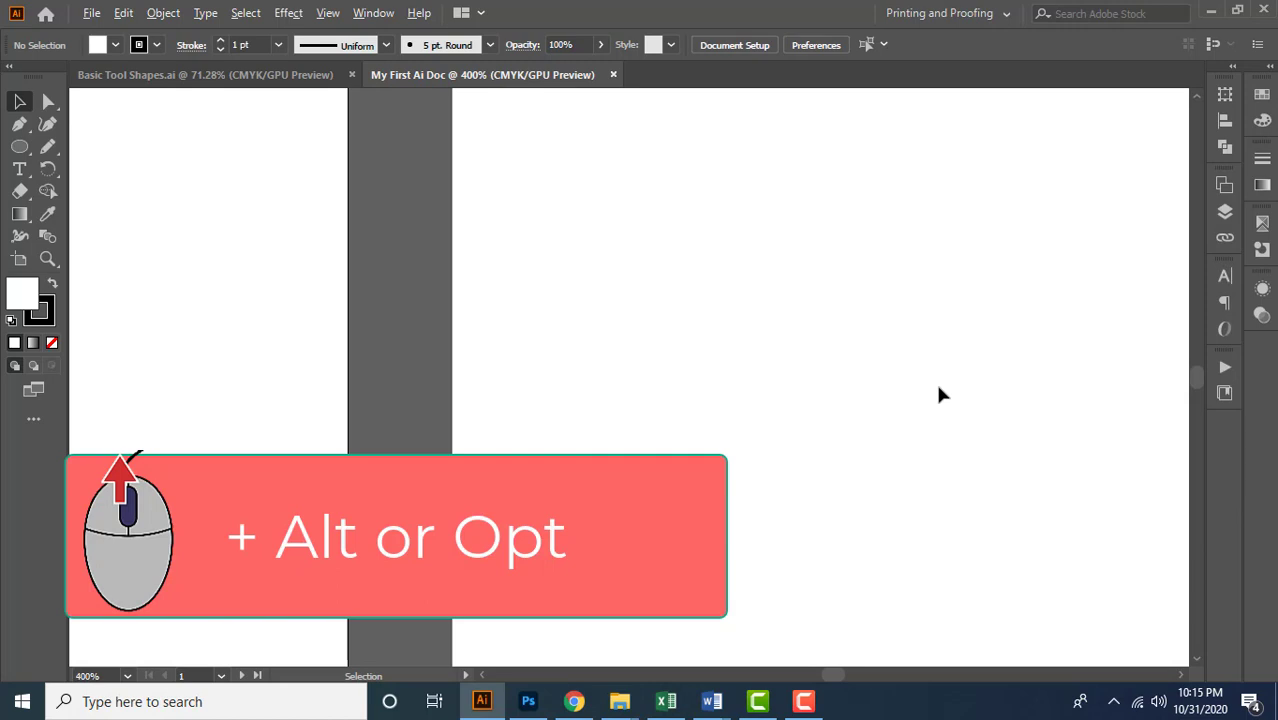
scroll(940, 395, down, 1)
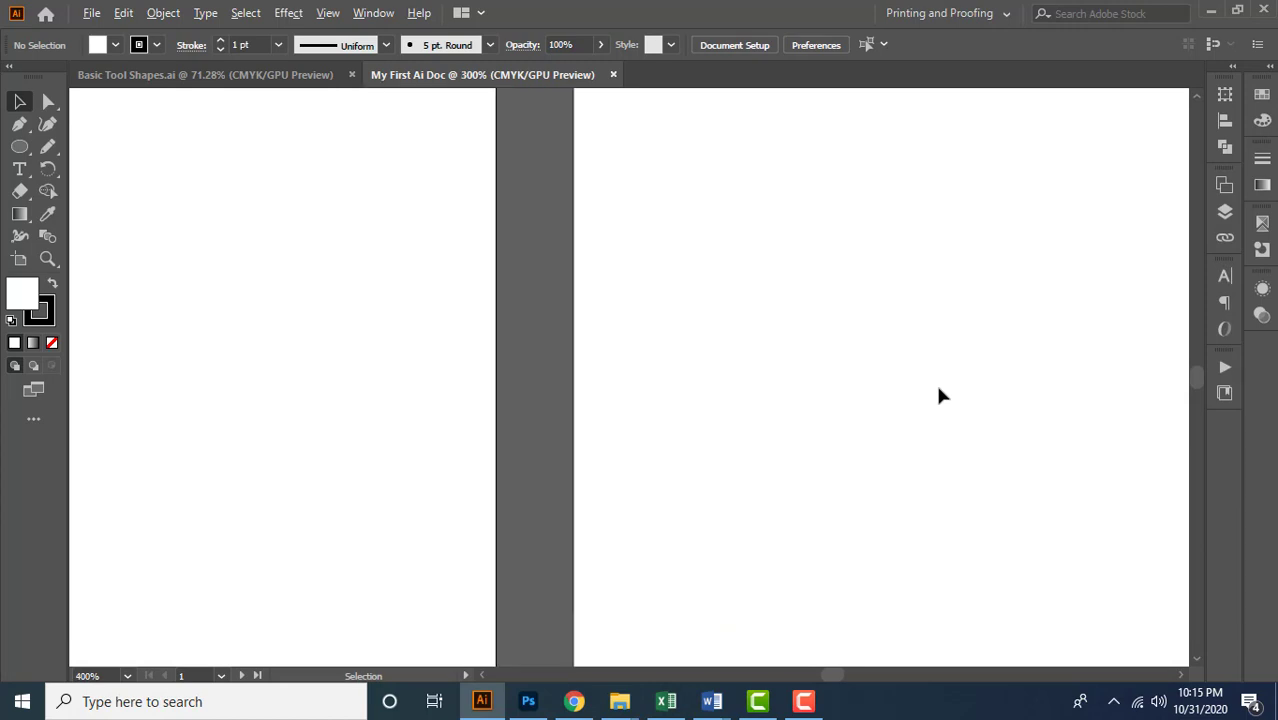
scroll(672, 360, down, 4)
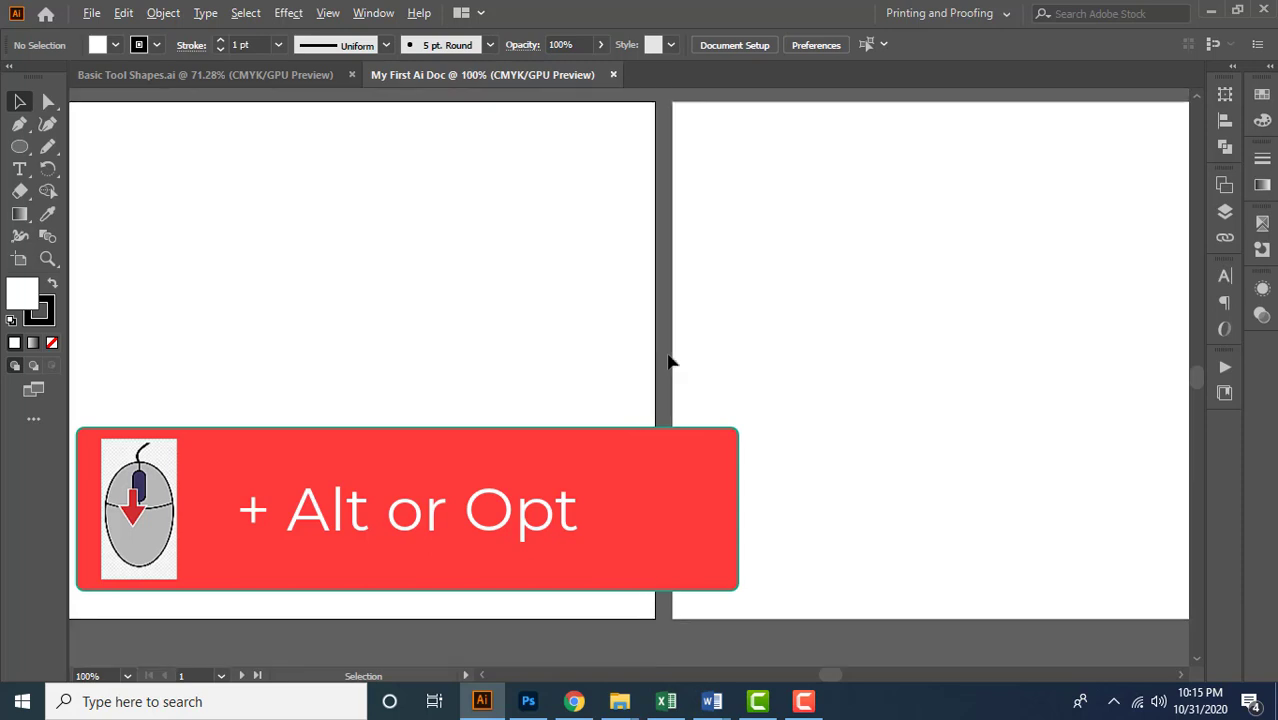
scroll(670, 362, down, 1)
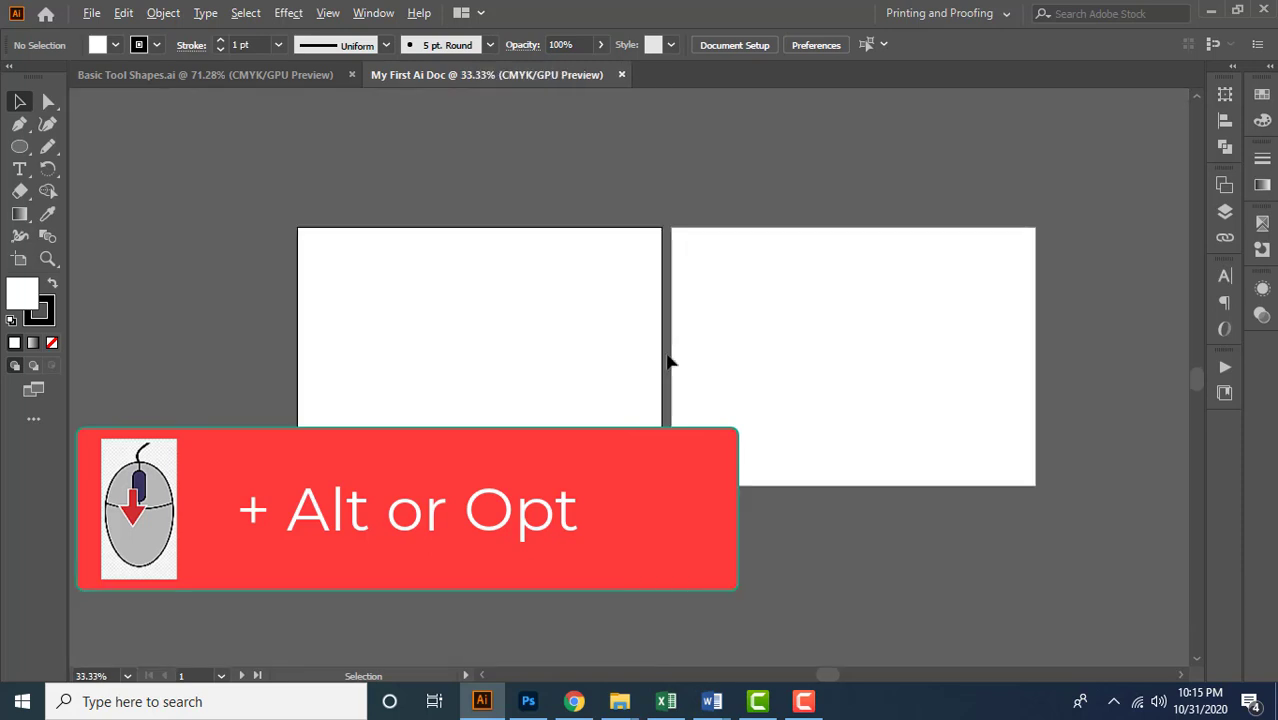
Zoom the view out to 16.67% and back in to 25%, and pan around the two blank artboards
scroll(670, 362, down, 2)
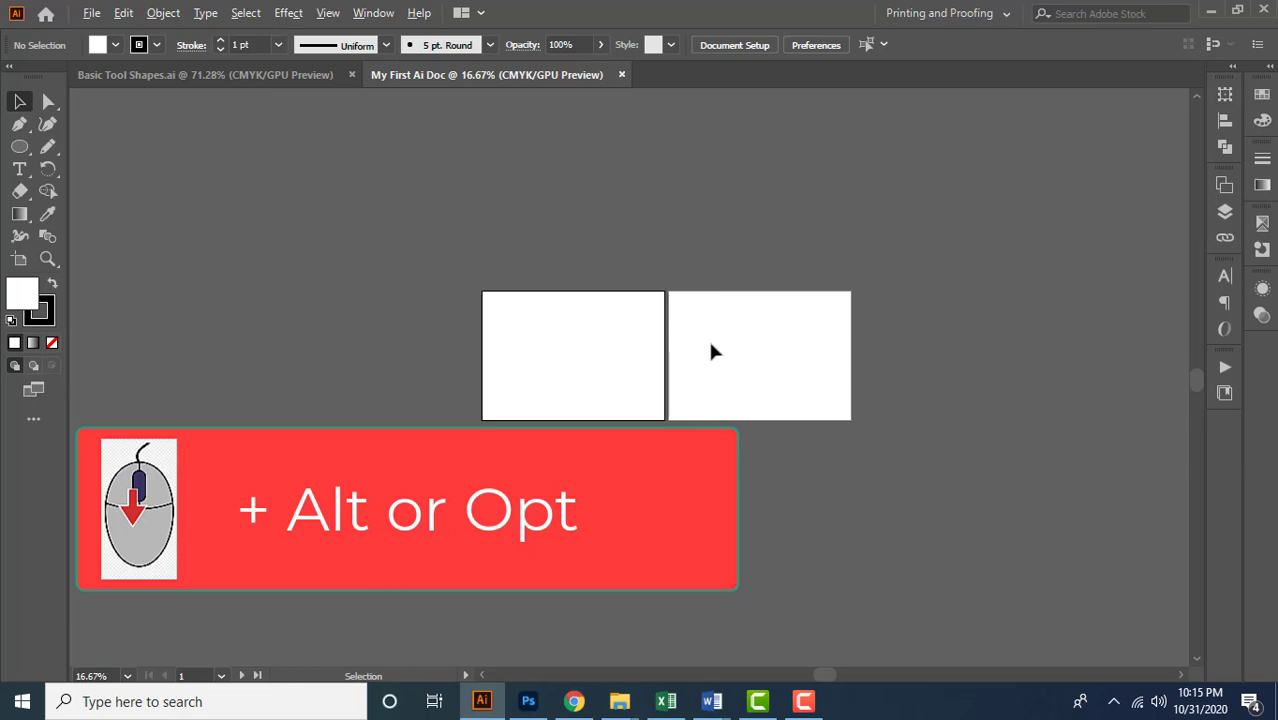
scroll(710, 348, up, 2)
key(ctrl+minus)
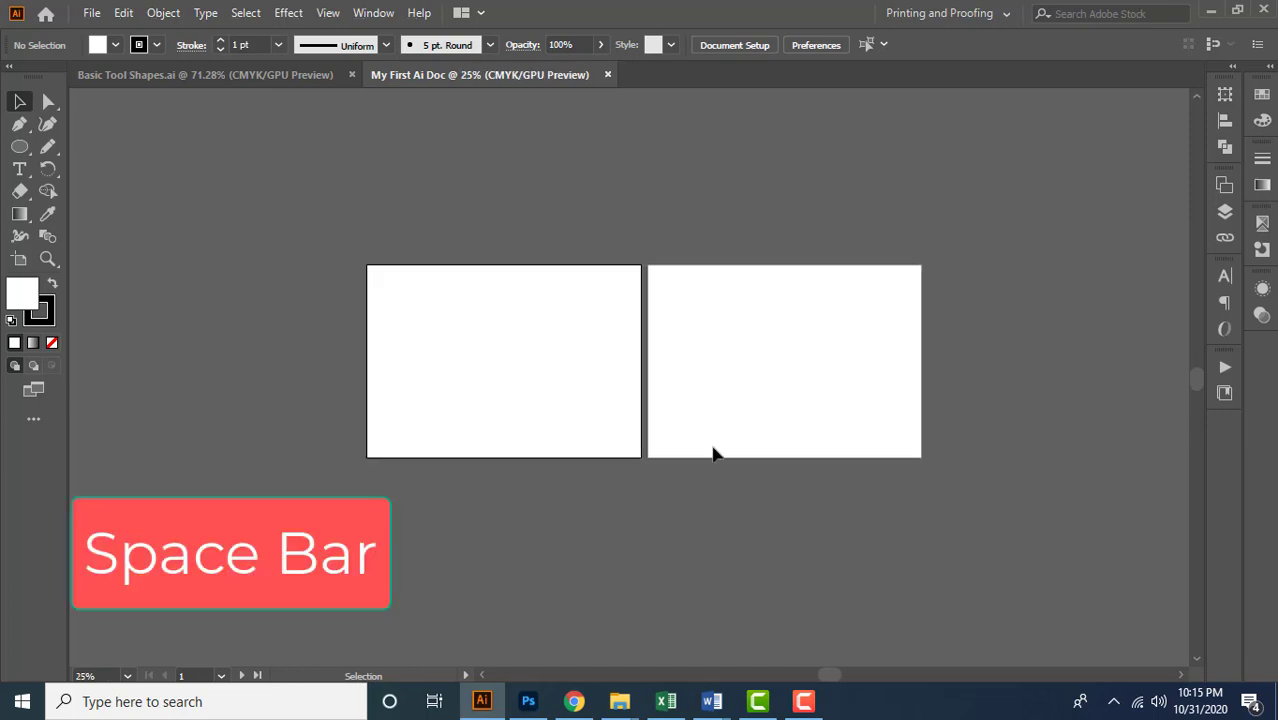
key(space)
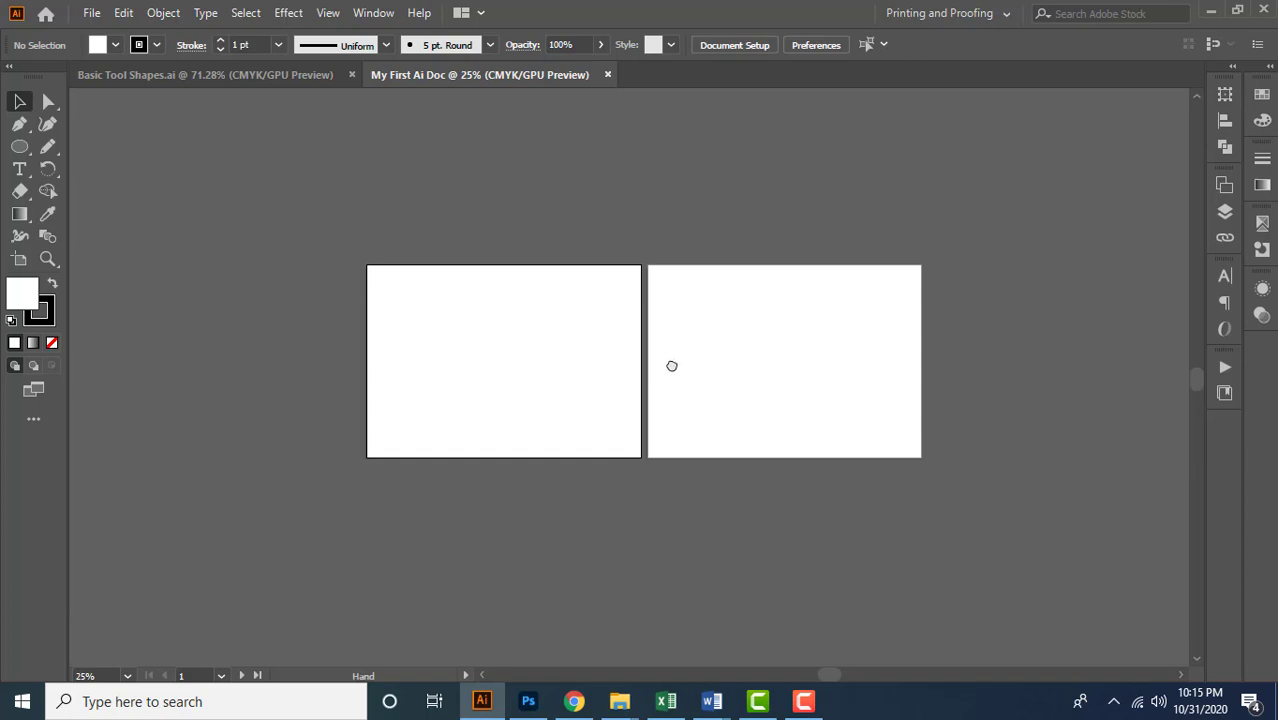
drag(670, 362, 850, 258)
drag(922, 228, 750, 388)
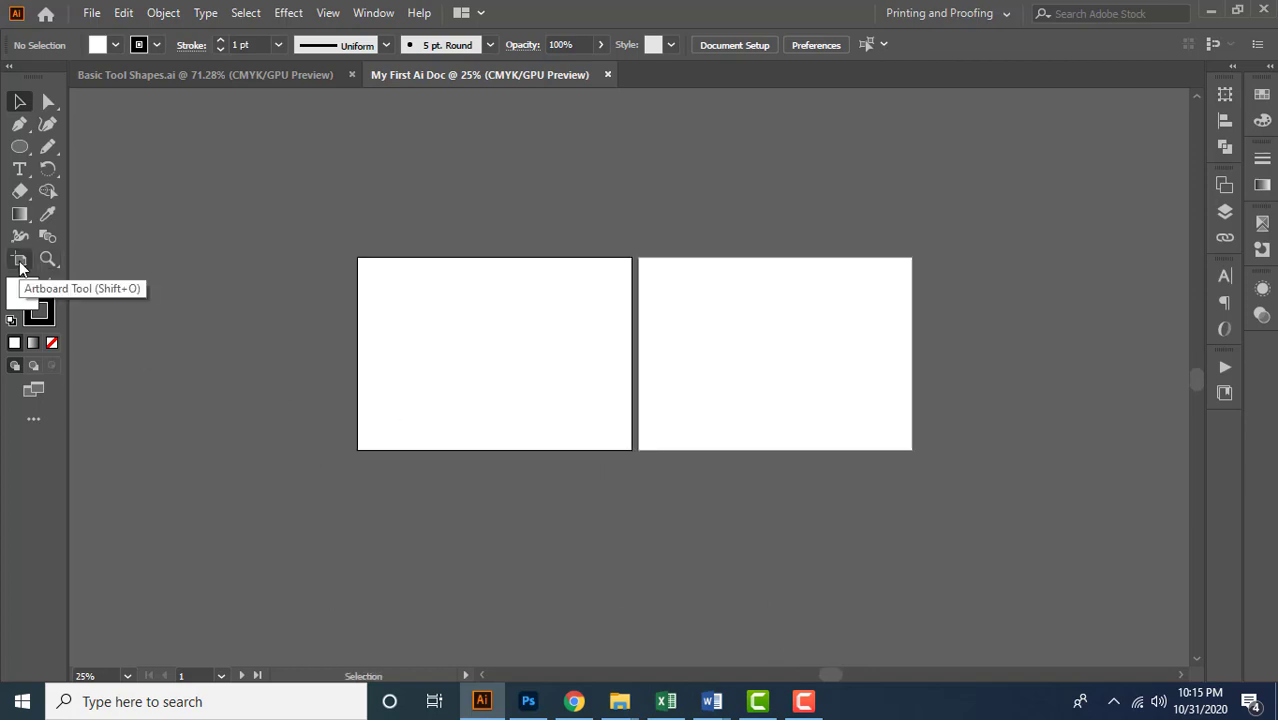
Reposition both artboards with the Artboard tool so they sit level side by side with a wide gap between them
click(19, 260)
click(755, 397)
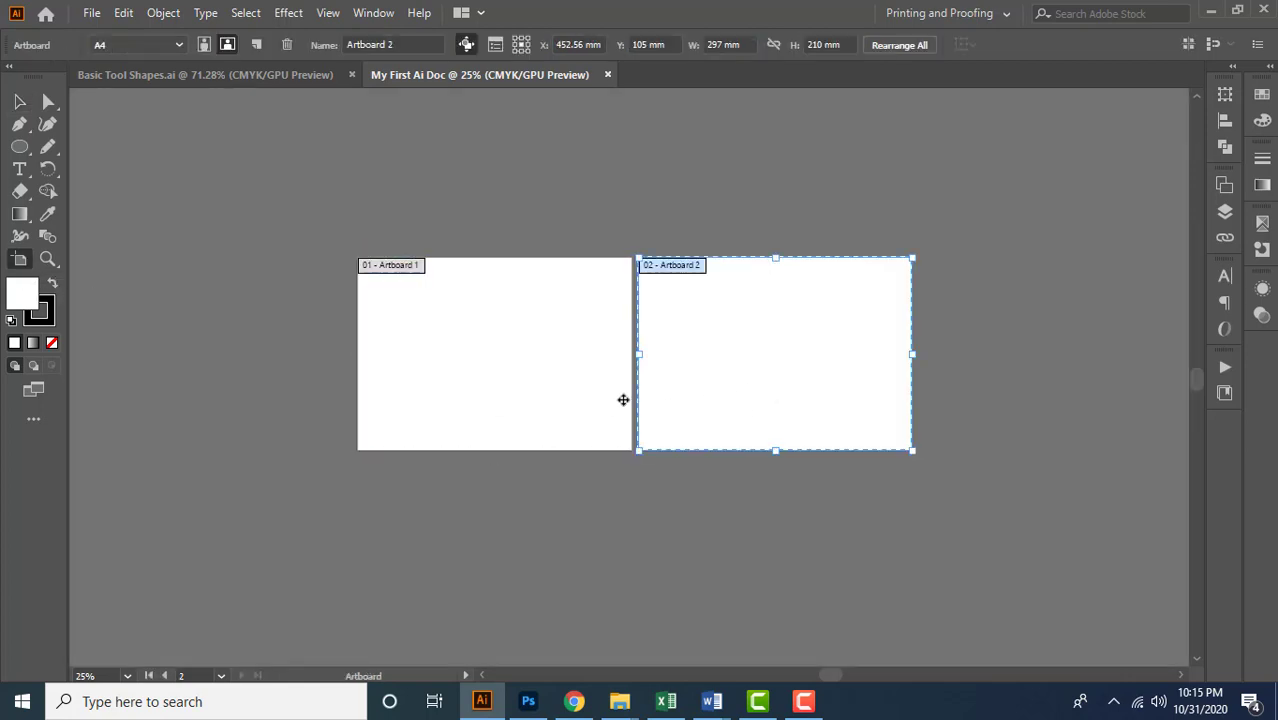
click(496, 385)
drag(776, 360, 837, 457)
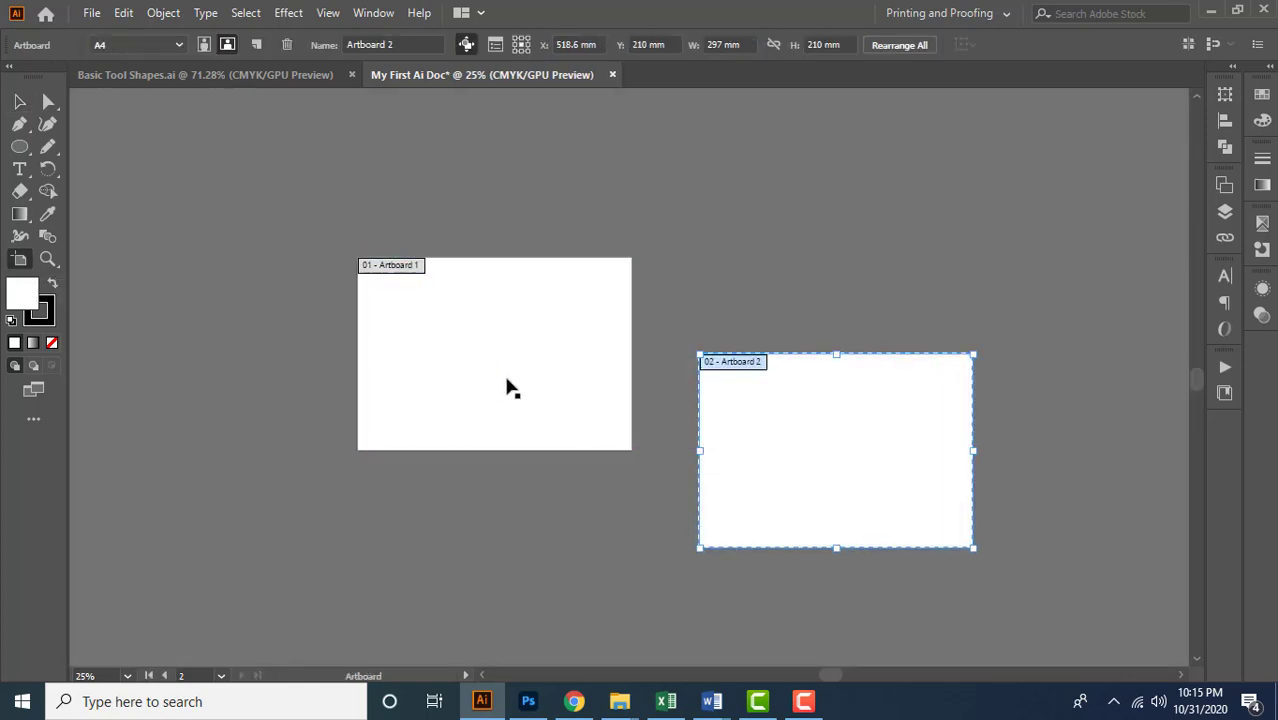
drag(508, 385, 411, 305)
drag(826, 420, 837, 232)
drag(460, 274, 467, 373)
drag(901, 311, 751, 349)
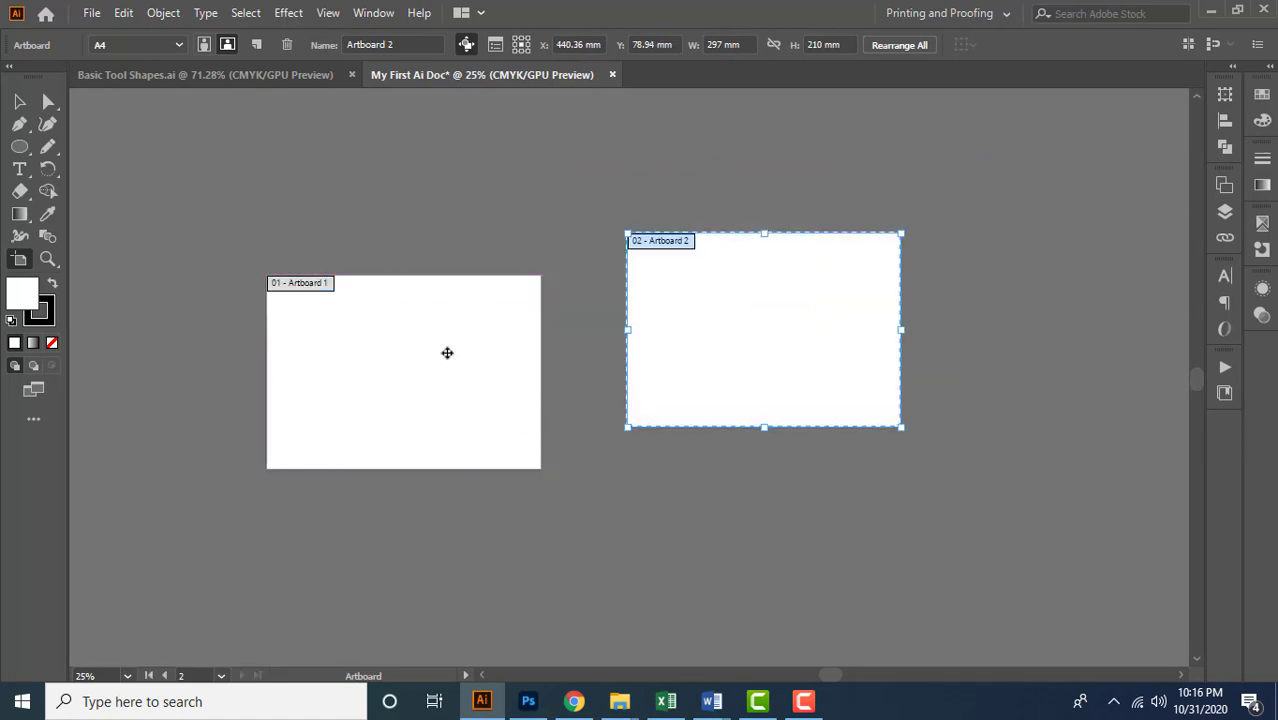
drag(445, 351, 454, 294)
drag(750, 371, 744, 323)
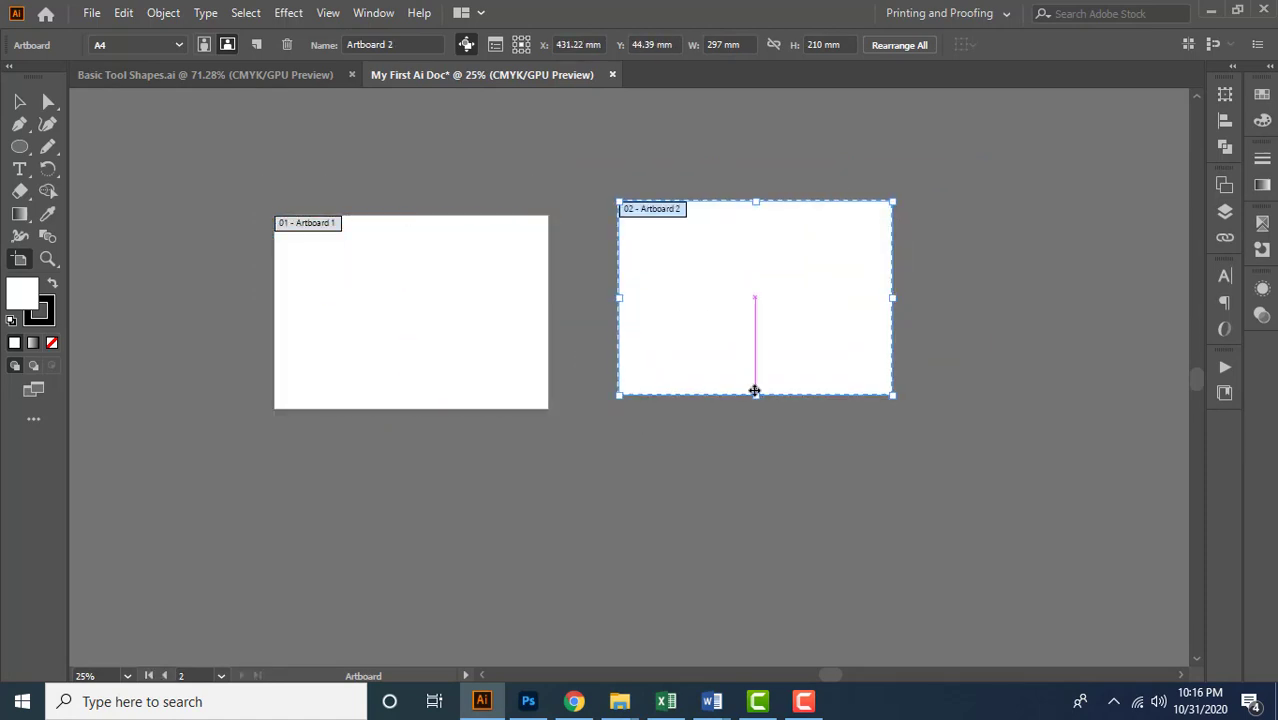
drag(508, 351, 482, 325)
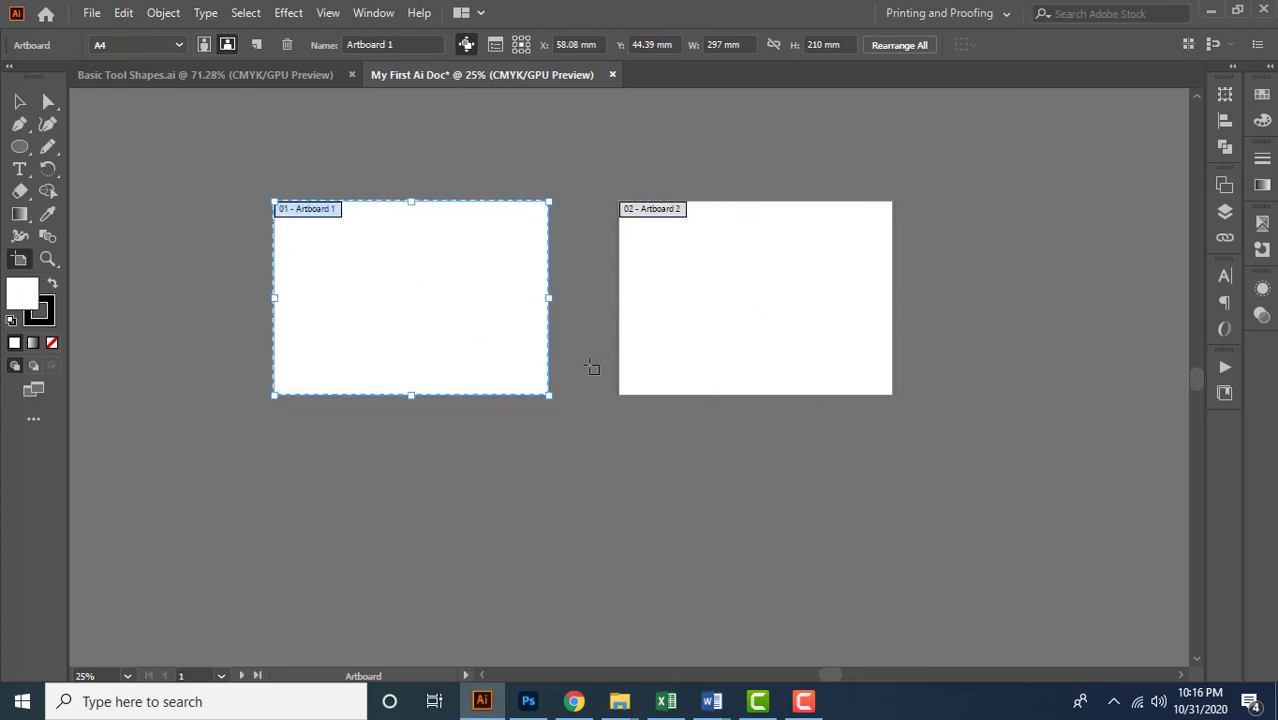
Enlarge Artboard 1 from its edges and corners to about 424 × 340 mm, scaling the final adjustments proportionally
click(280, 397)
click(284, 397)
drag(270, 398, 247, 432)
drag(248, 317, 217, 327)
drag(384, 202, 384, 167)
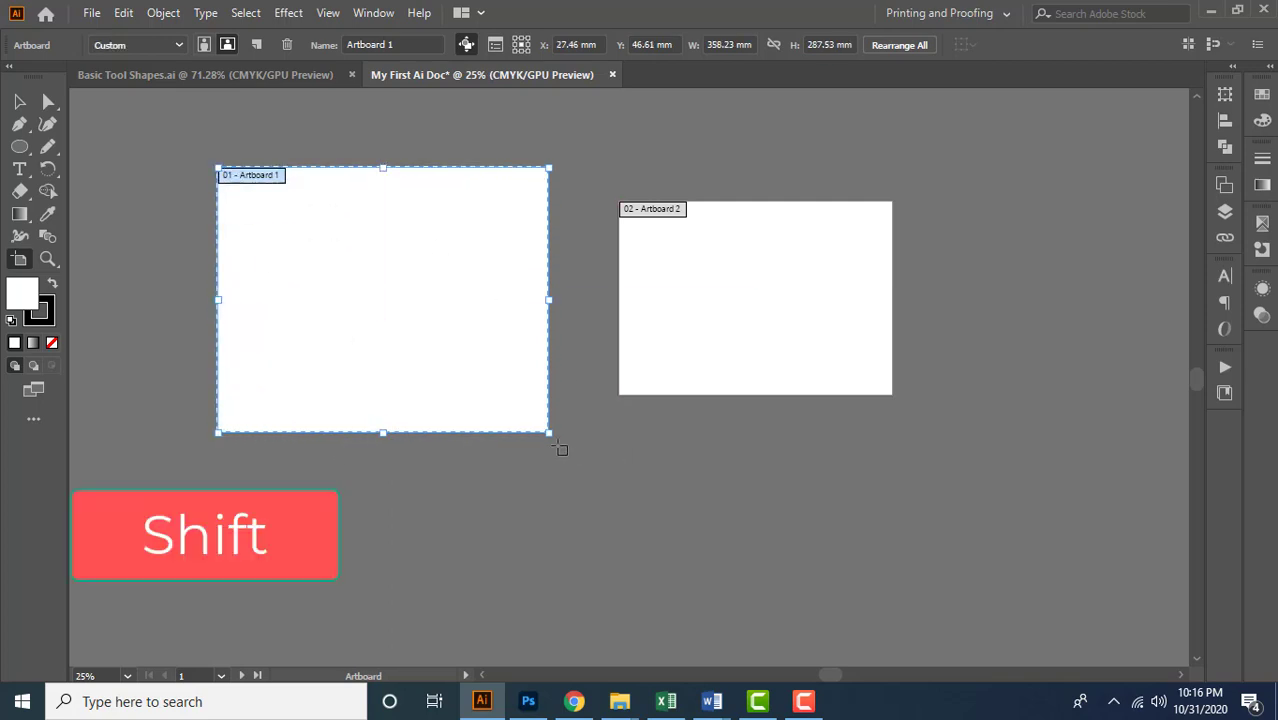
drag(543, 428, 569, 448)
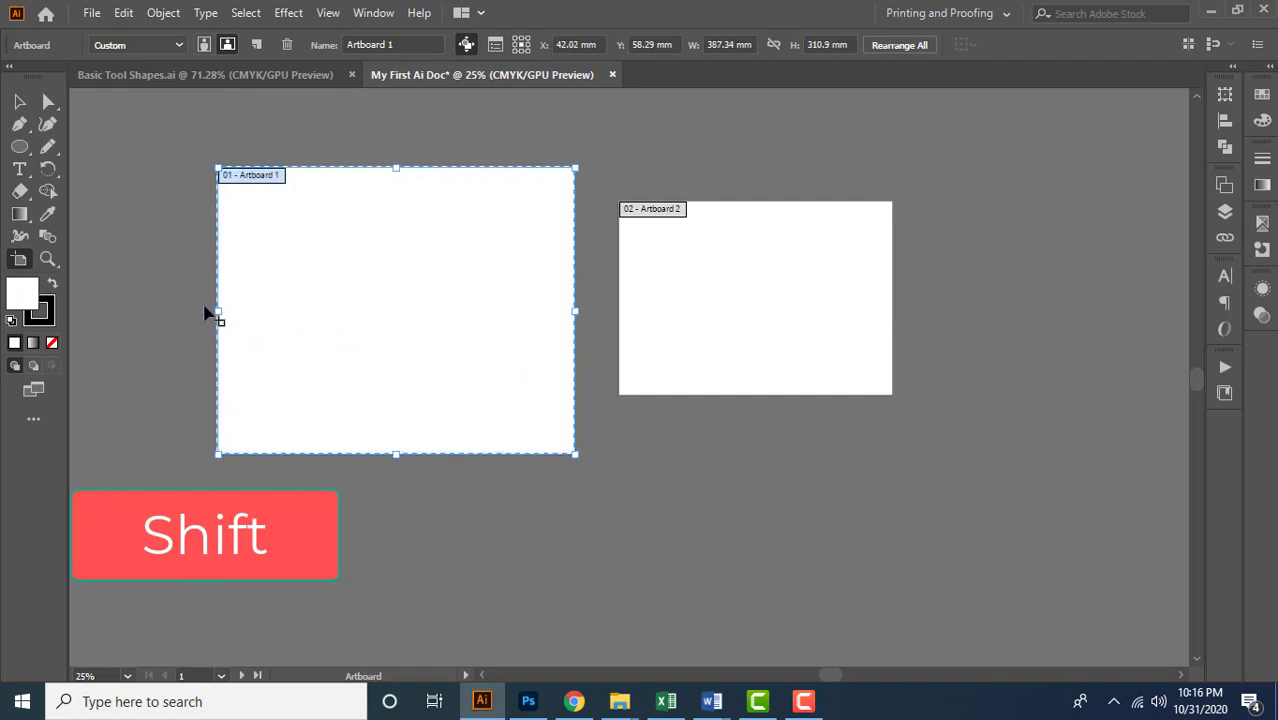
drag(218, 314, 185, 332)
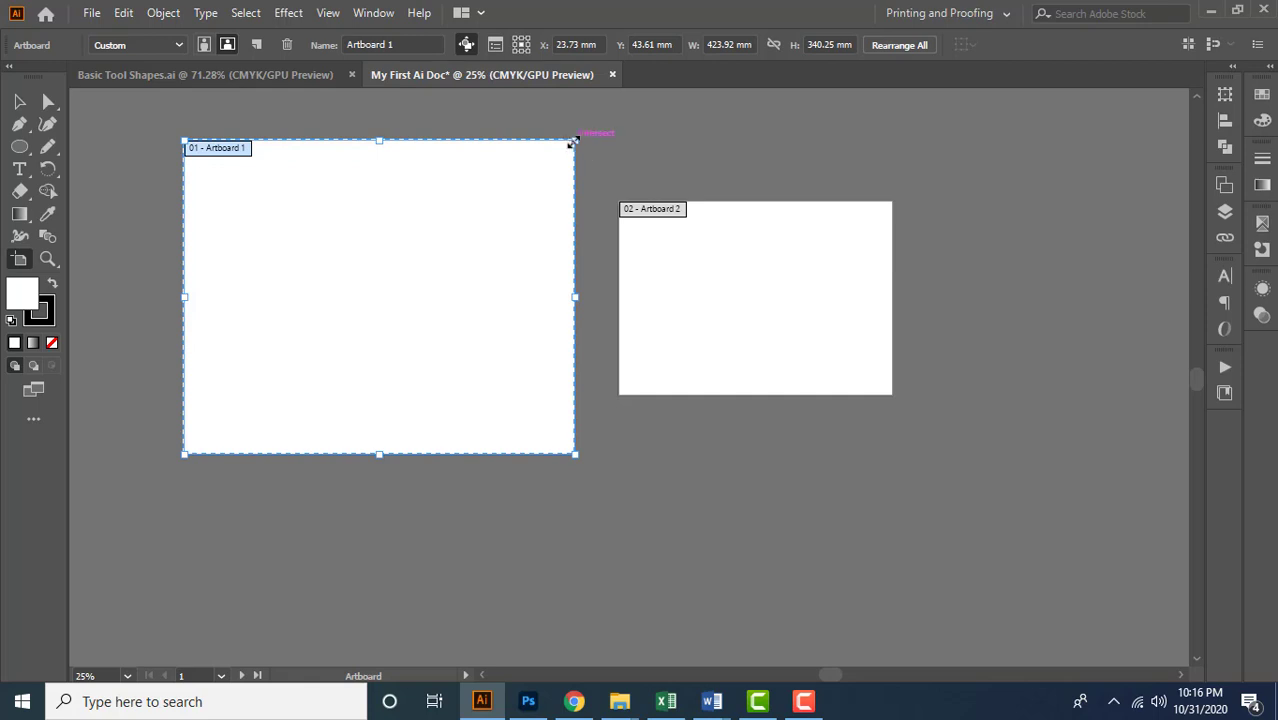
Duplicate Artboard 2 below itself and copy both artboards to their right, forming a two-by-two block
click(745, 340)
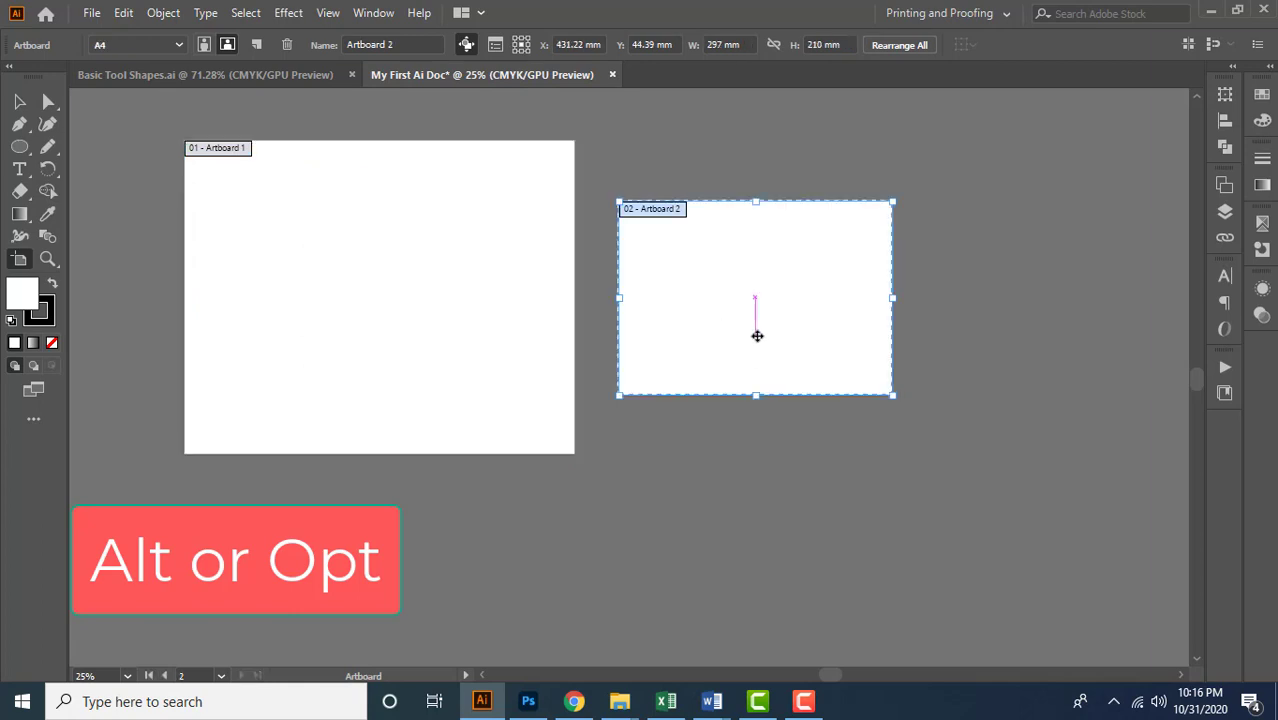
drag(707, 331, 714, 557)
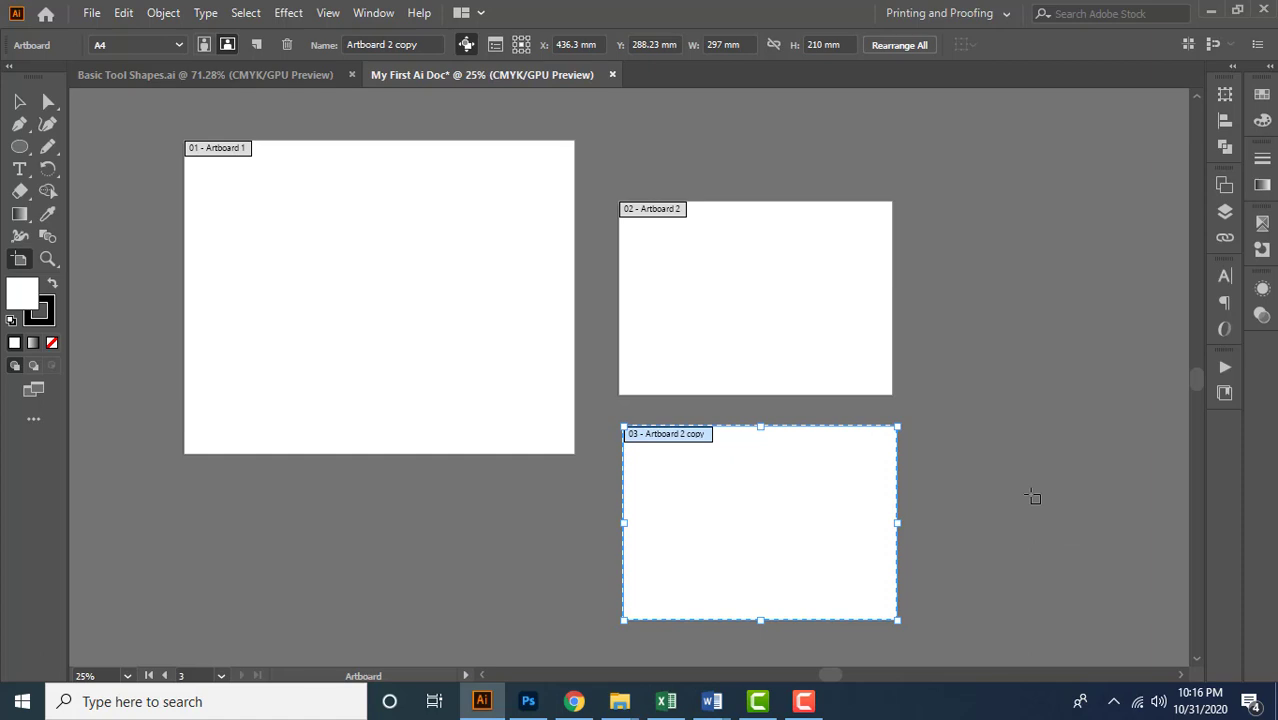
drag(759, 528, 940, 452)
scroll(938, 306, down, 1)
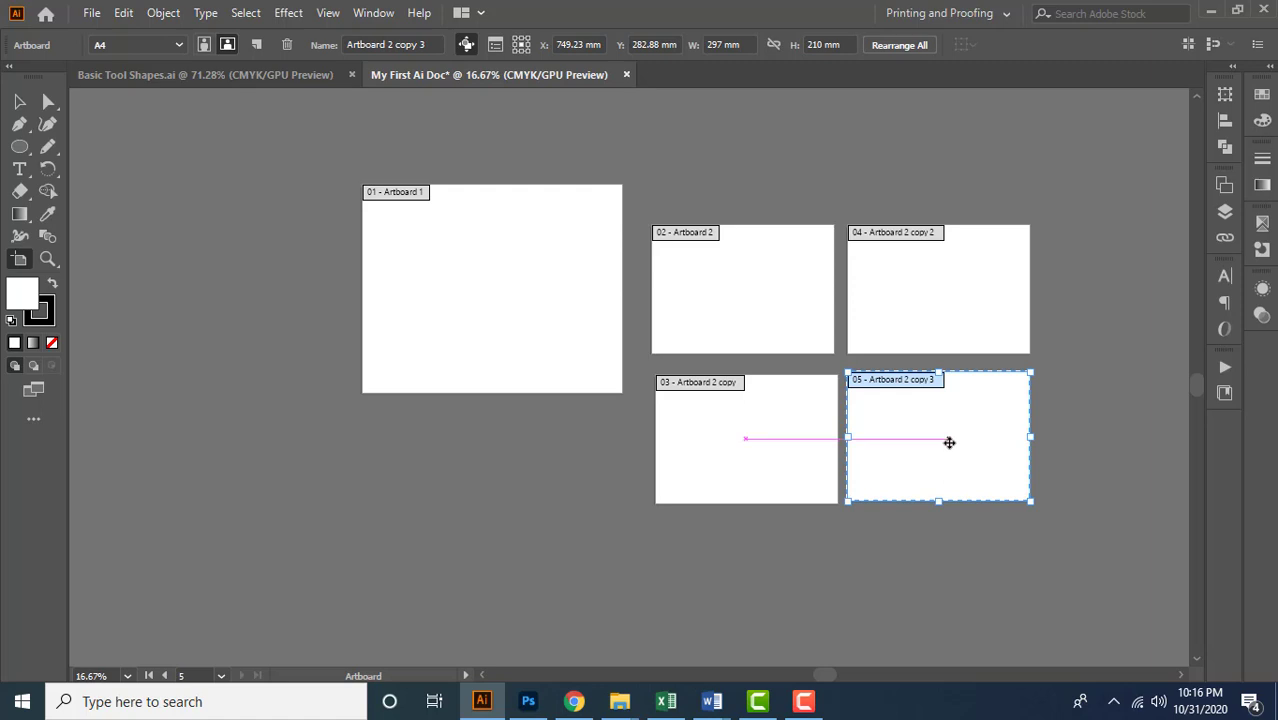
Delete the three copies of Artboard 2
key(Delete)
click(801, 428)
key(Delete)
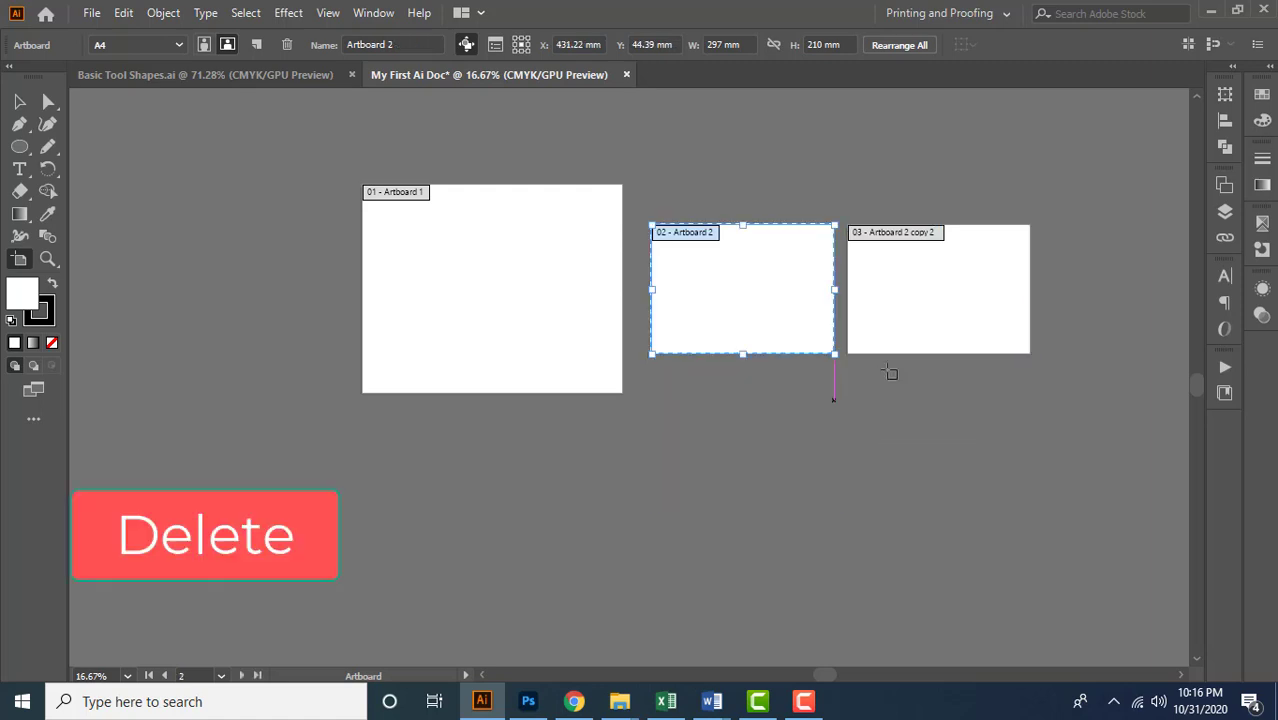
click(919, 337)
key(Delete)
Delete the enlarged Artboard 1 so that only Artboard 2 is left in the document
click(494, 340)
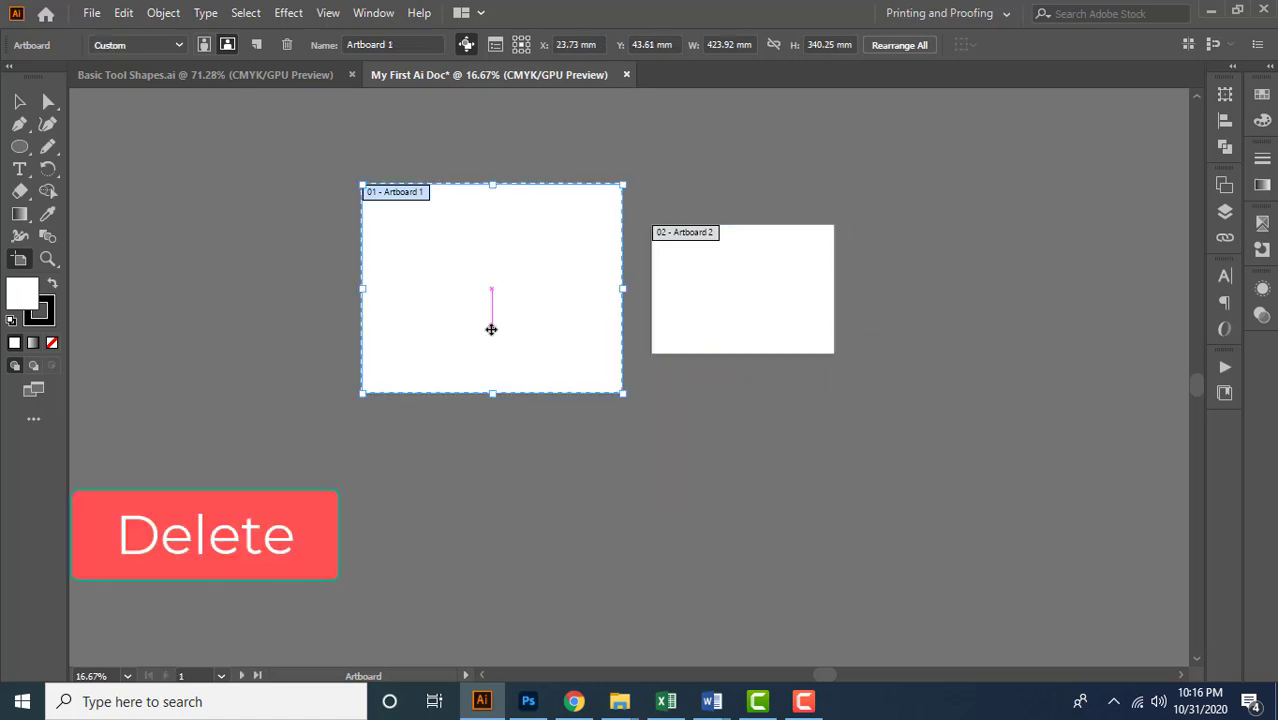
key(Delete)
scroll(838, 270, up, 1)
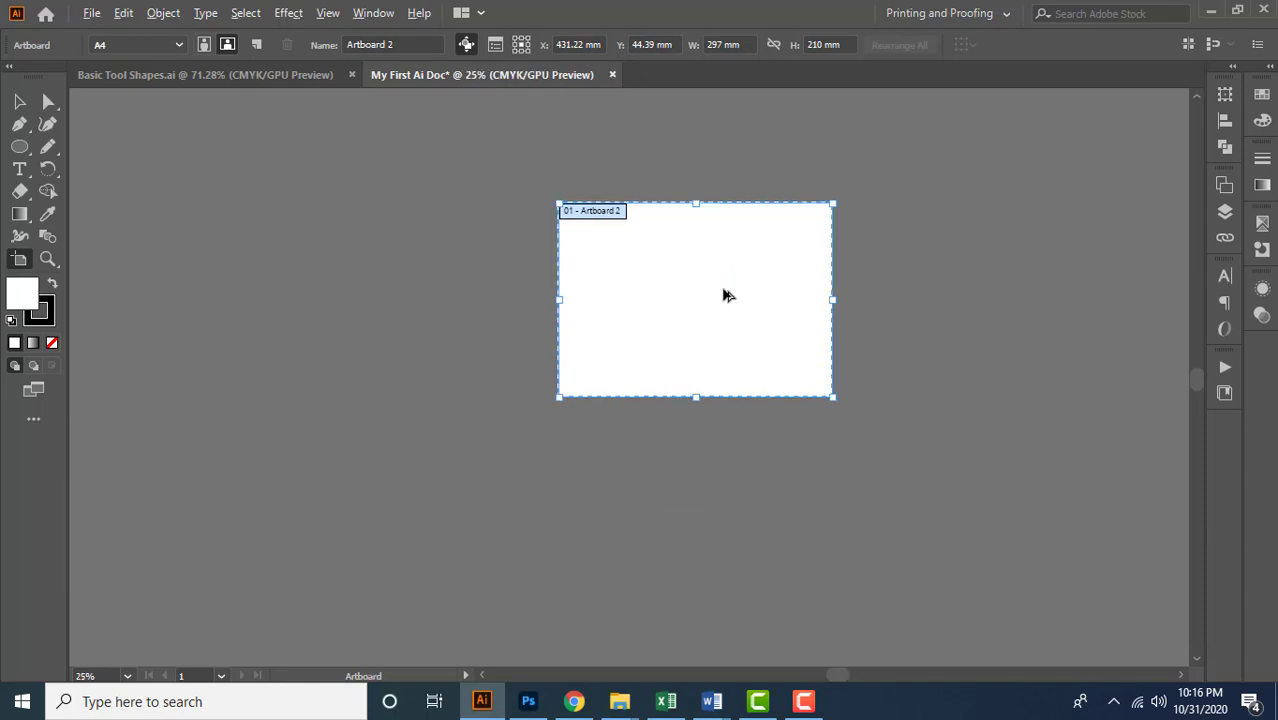
drag(726, 269, 685, 342)
scroll(718, 314, up, 1)
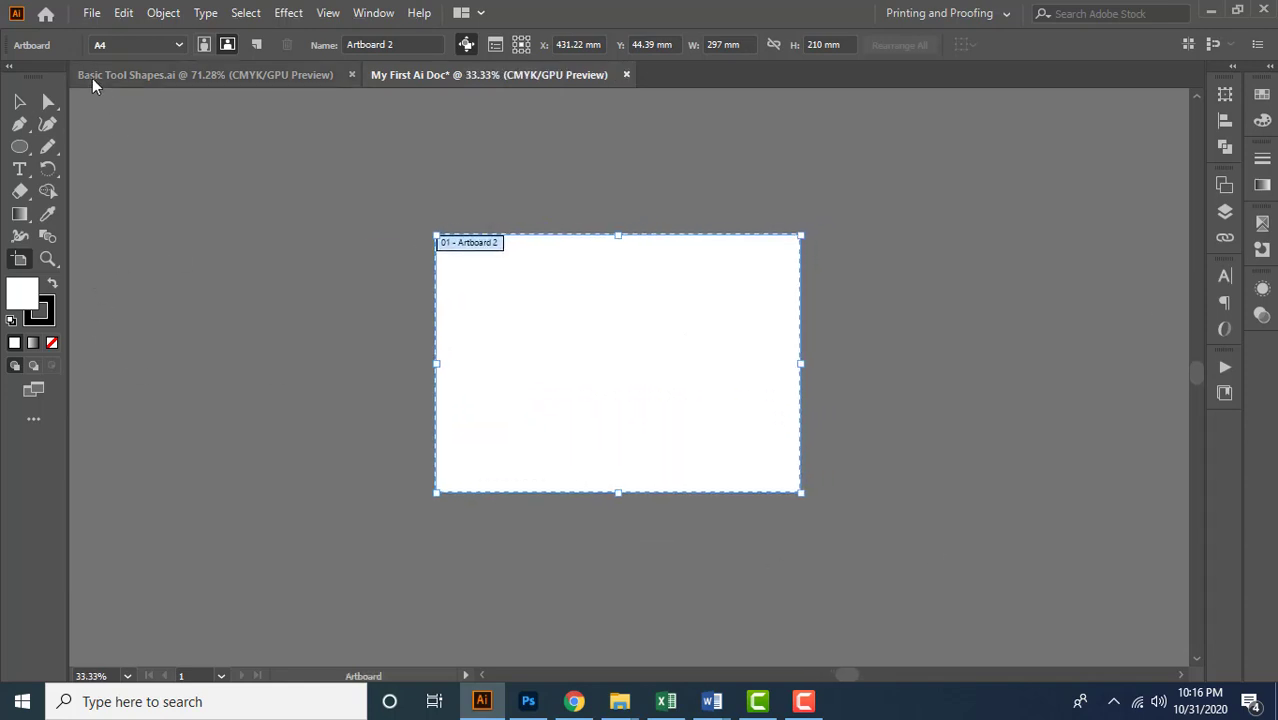
Browse the artboard size presets while keeping A4, and toggle the artboard between portrait and landscape, ending on landscape
click(178, 45)
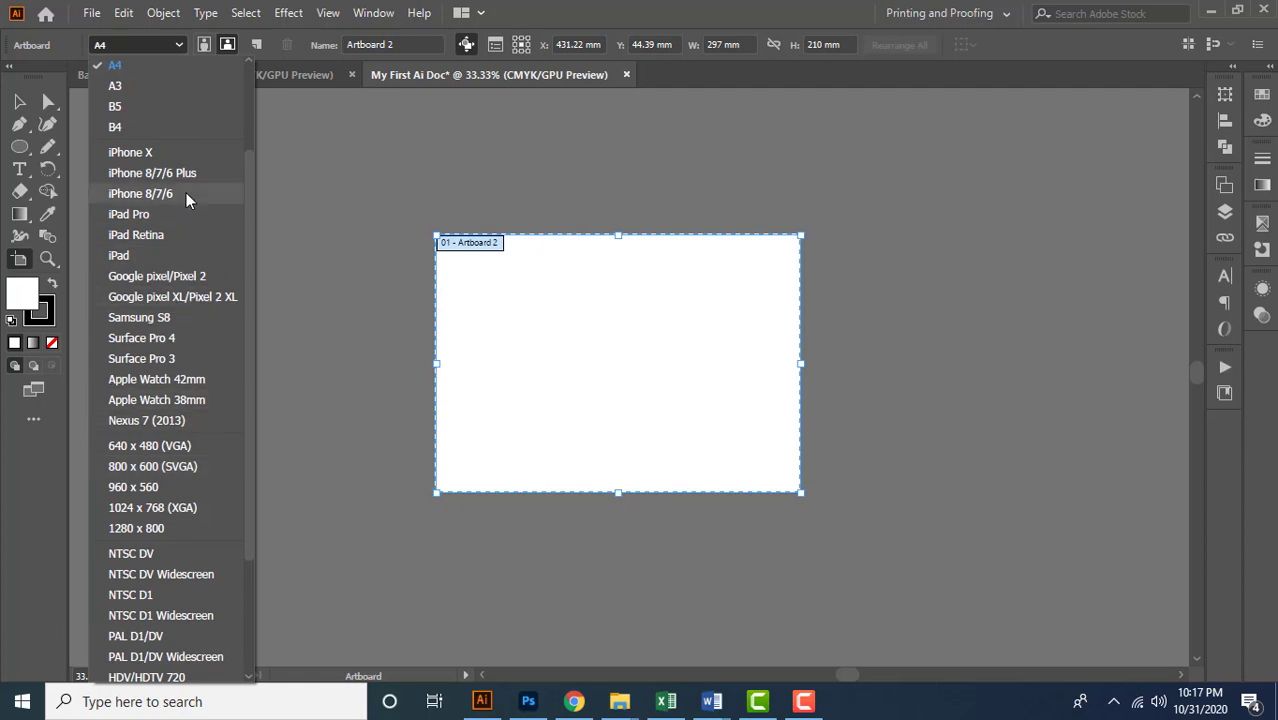
scroll(186, 218, down, 3)
scroll(186, 218, up, 5)
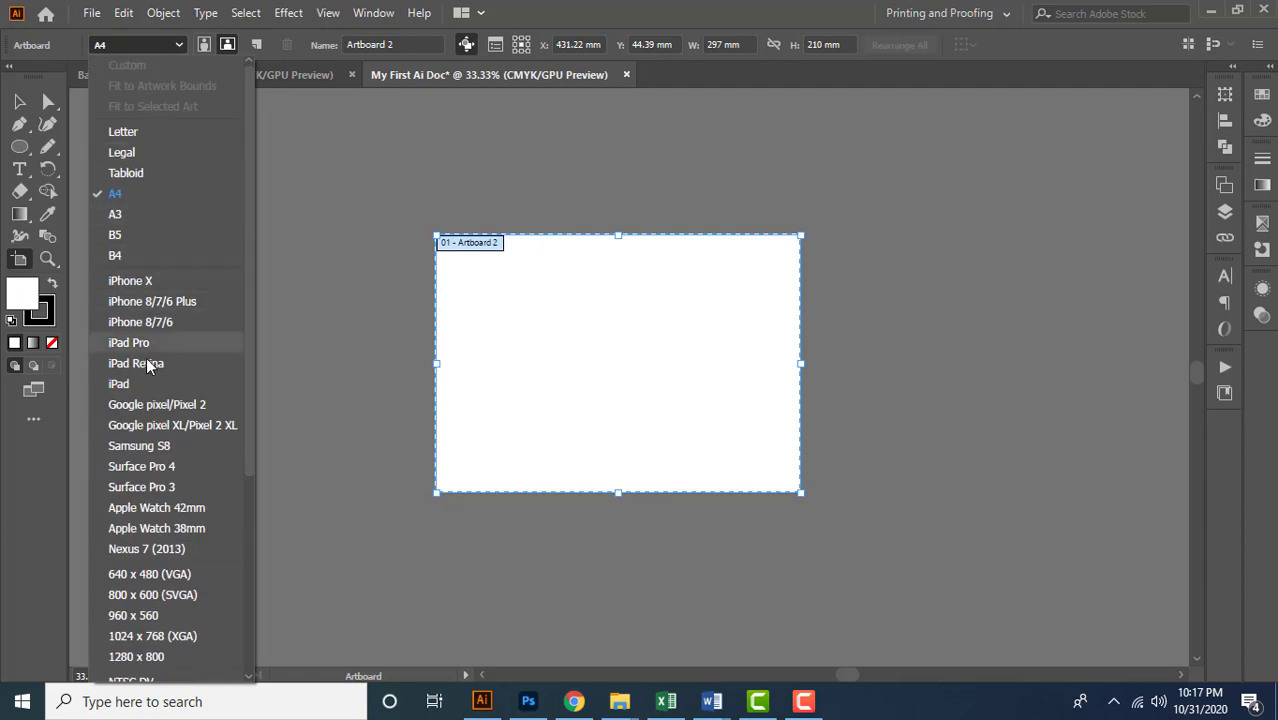
click(176, 46)
click(200, 46)
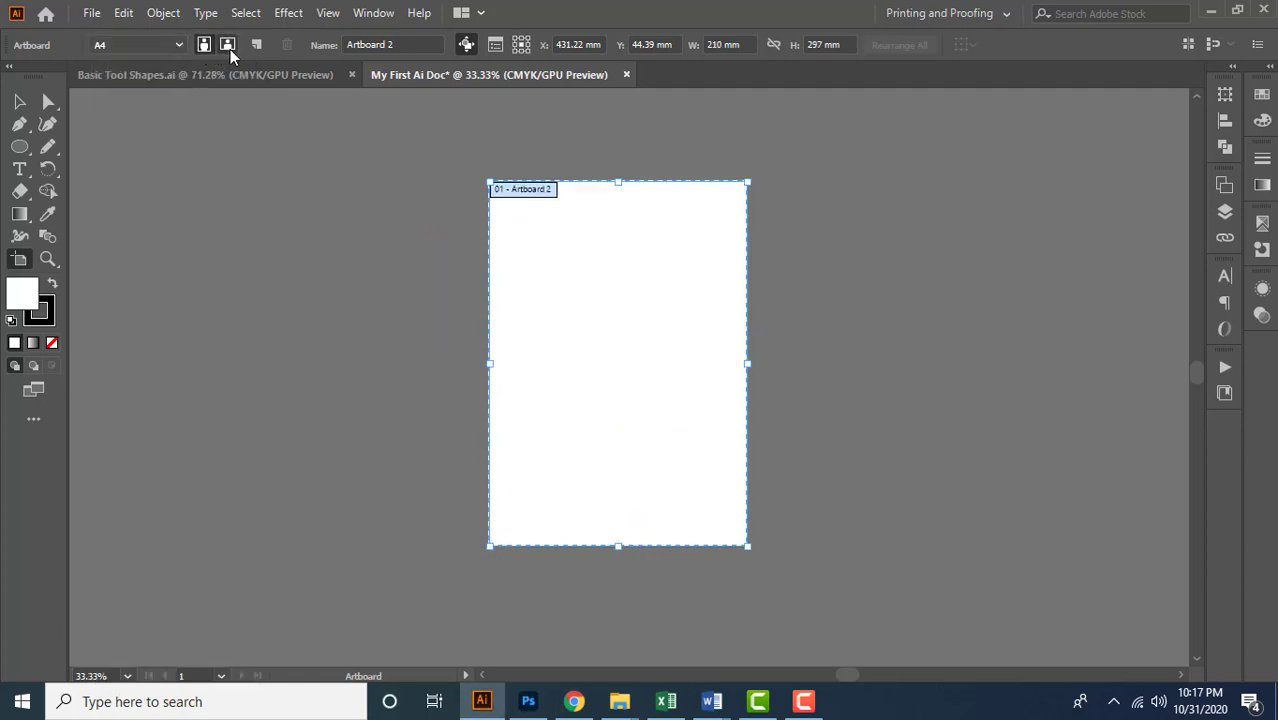
click(228, 46)
click(204, 46)
click(227, 46)
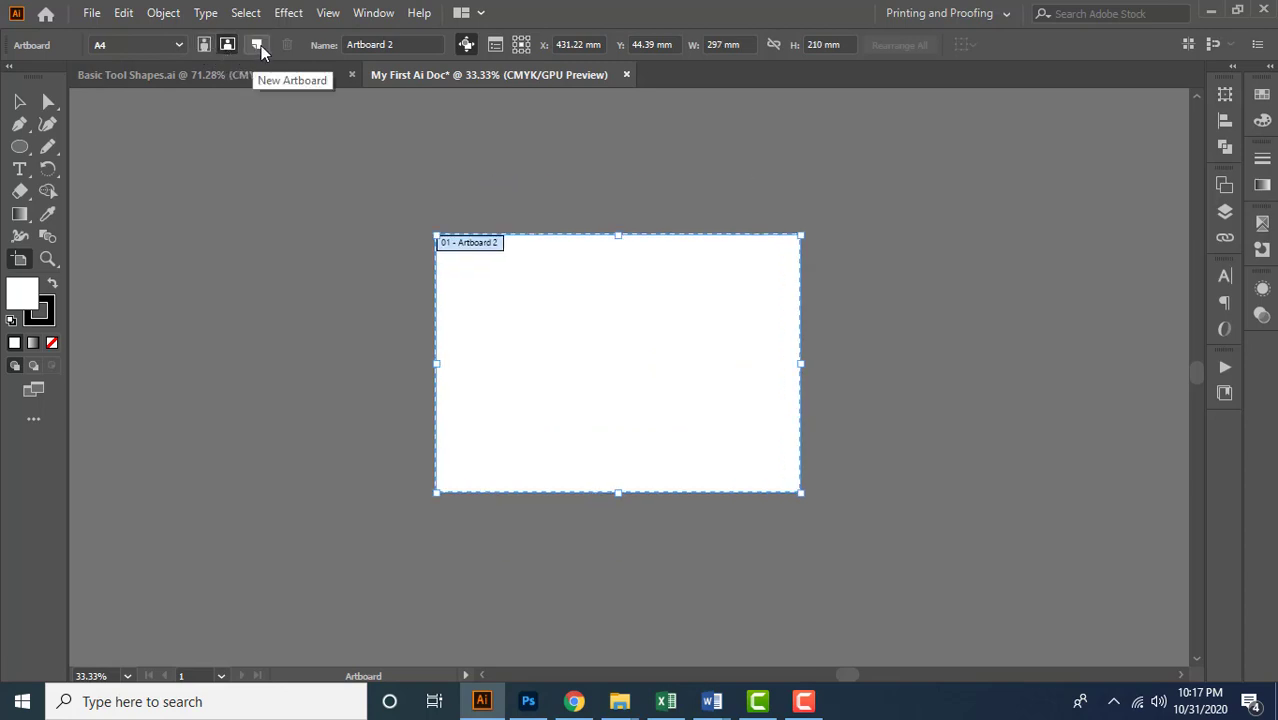
Add a new A4 landscape artboard beside Artboard 2 and delete it again
click(257, 45)
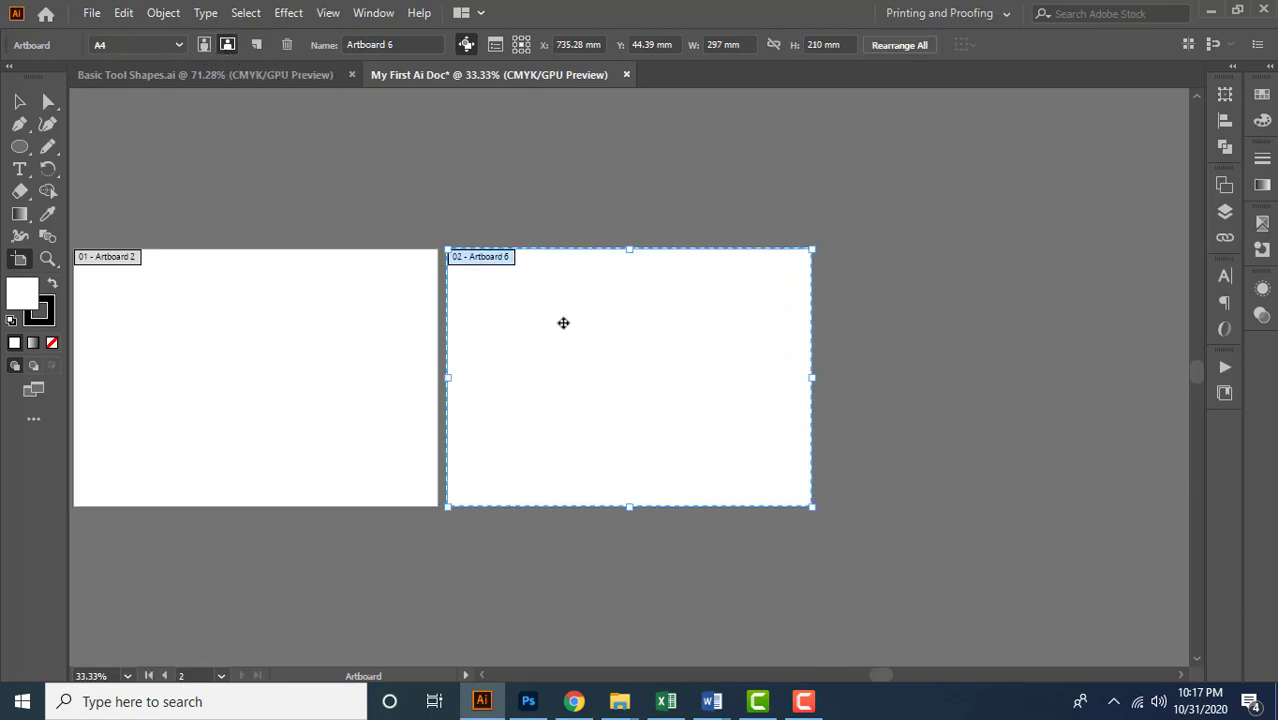
drag(536, 358, 650, 346)
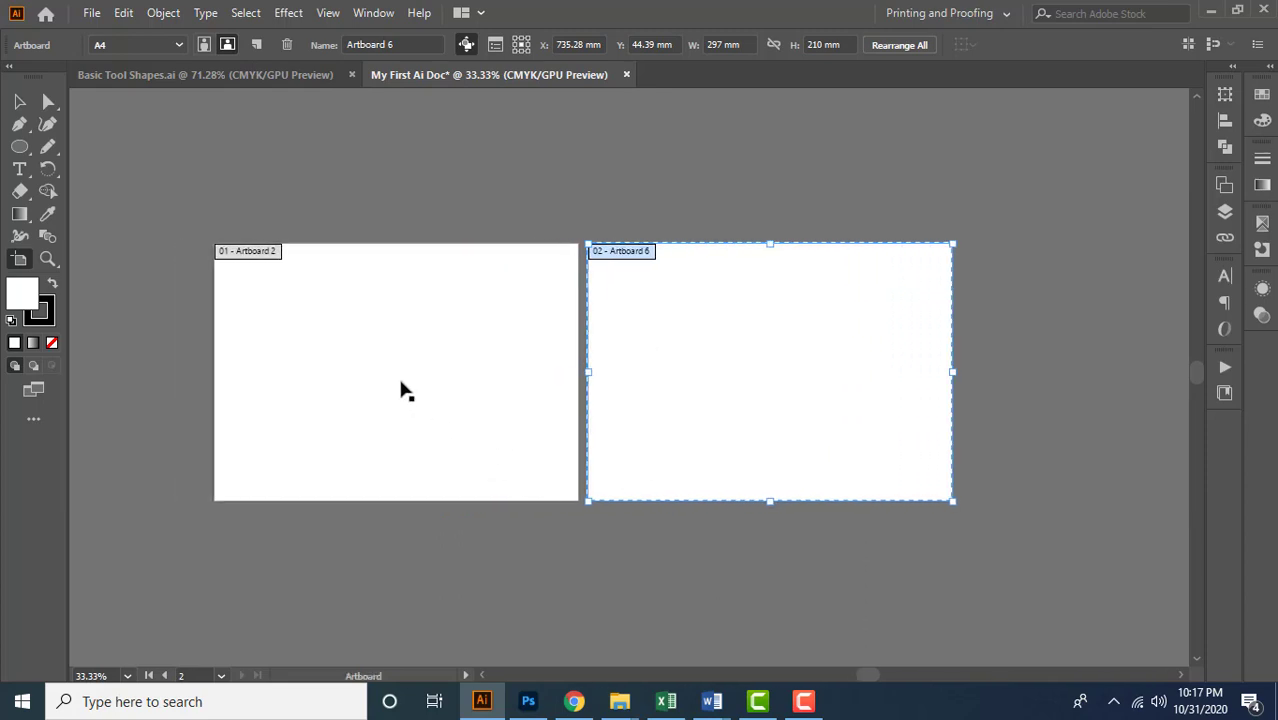
click(279, 42)
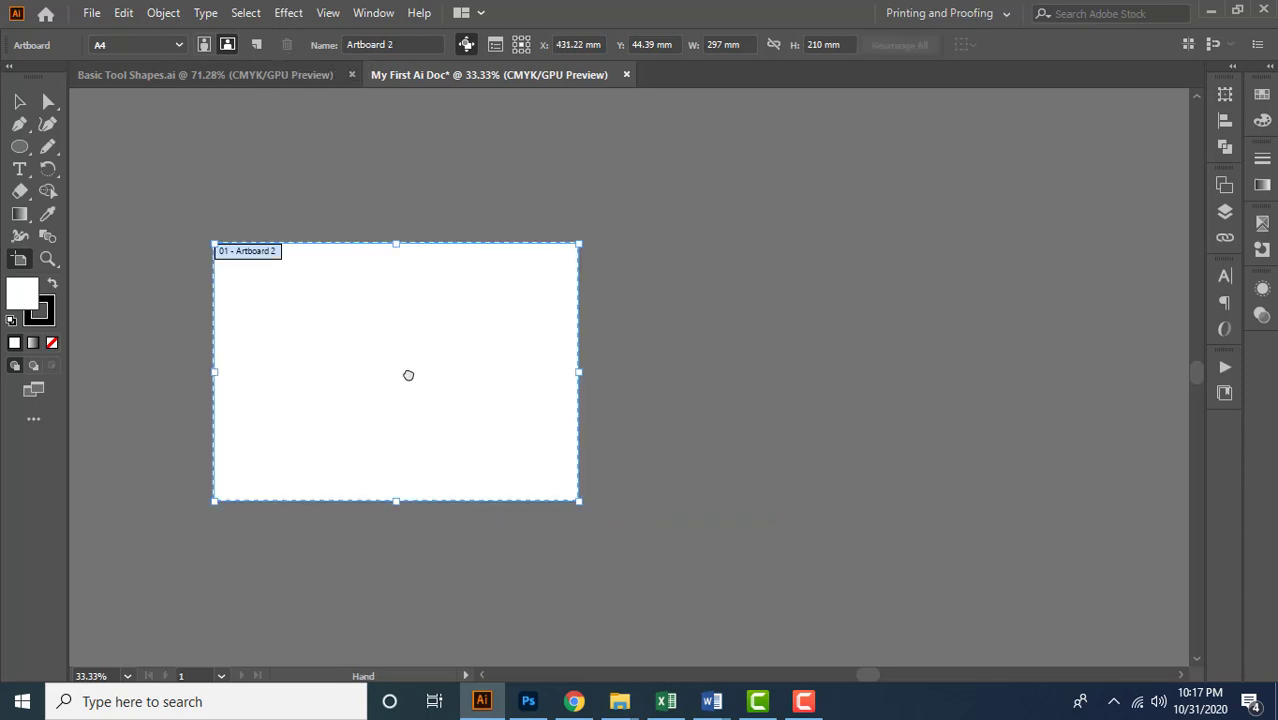
drag(405, 374, 530, 374)
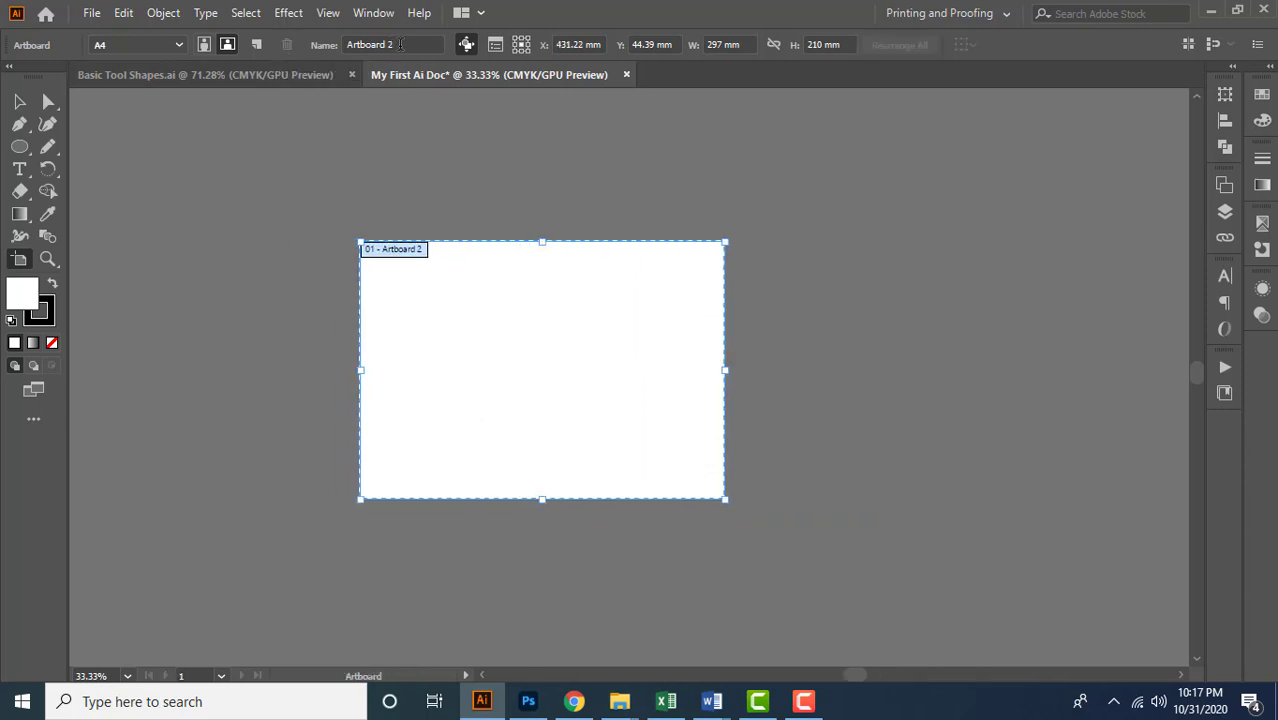
Rename the remaining artboard as Artboard 1 and leave artboard editing for the Selection tool
drag(404, 44, 323, 44)
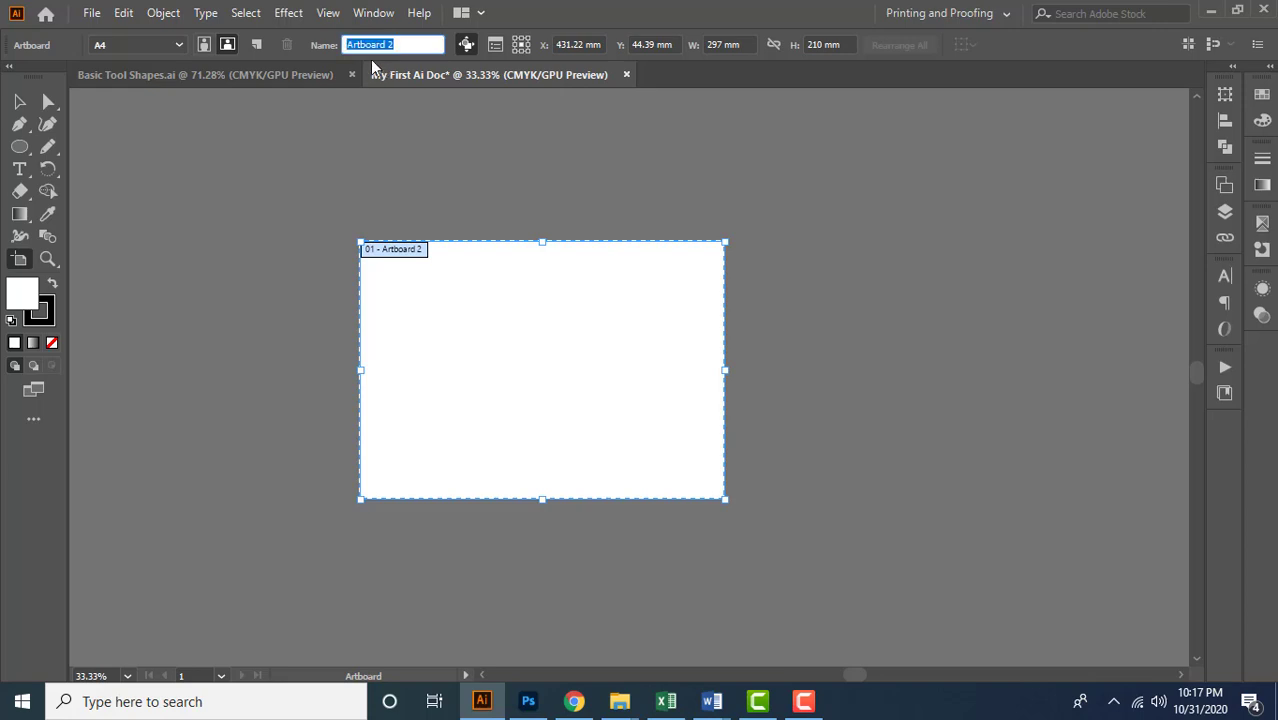
click(418, 44)
text(1)
key(Tab)
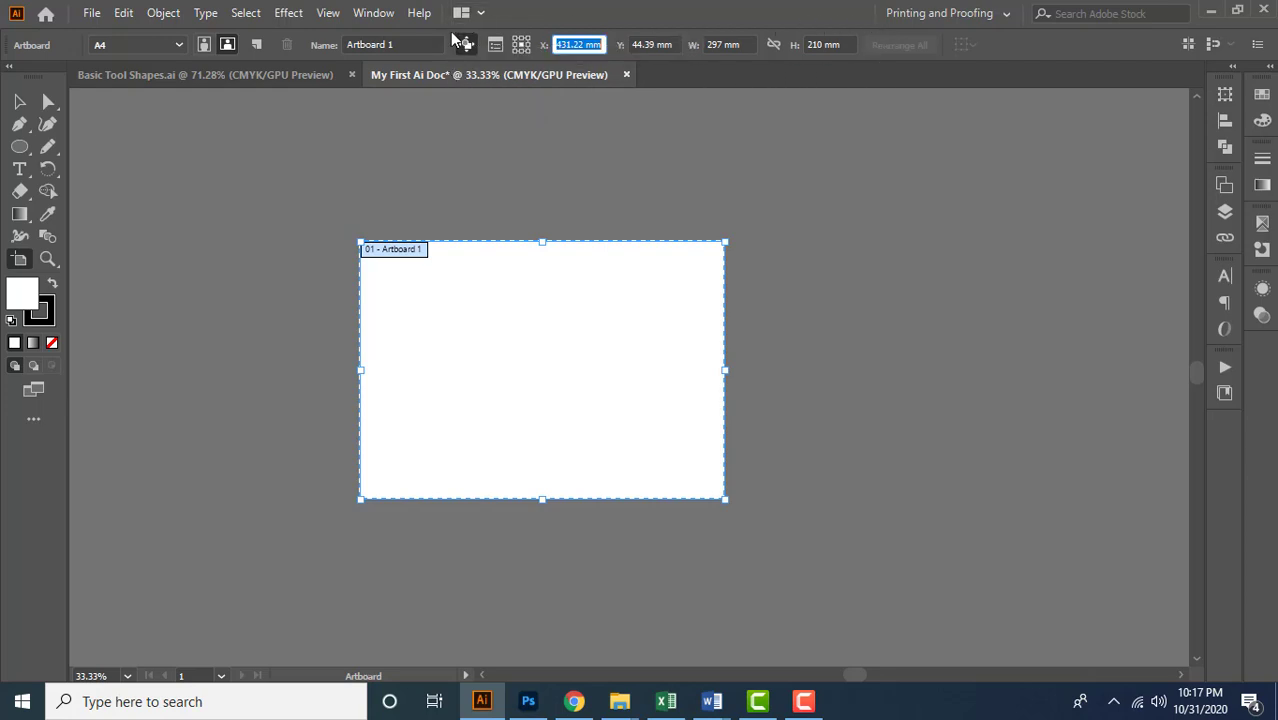
click(20, 102)
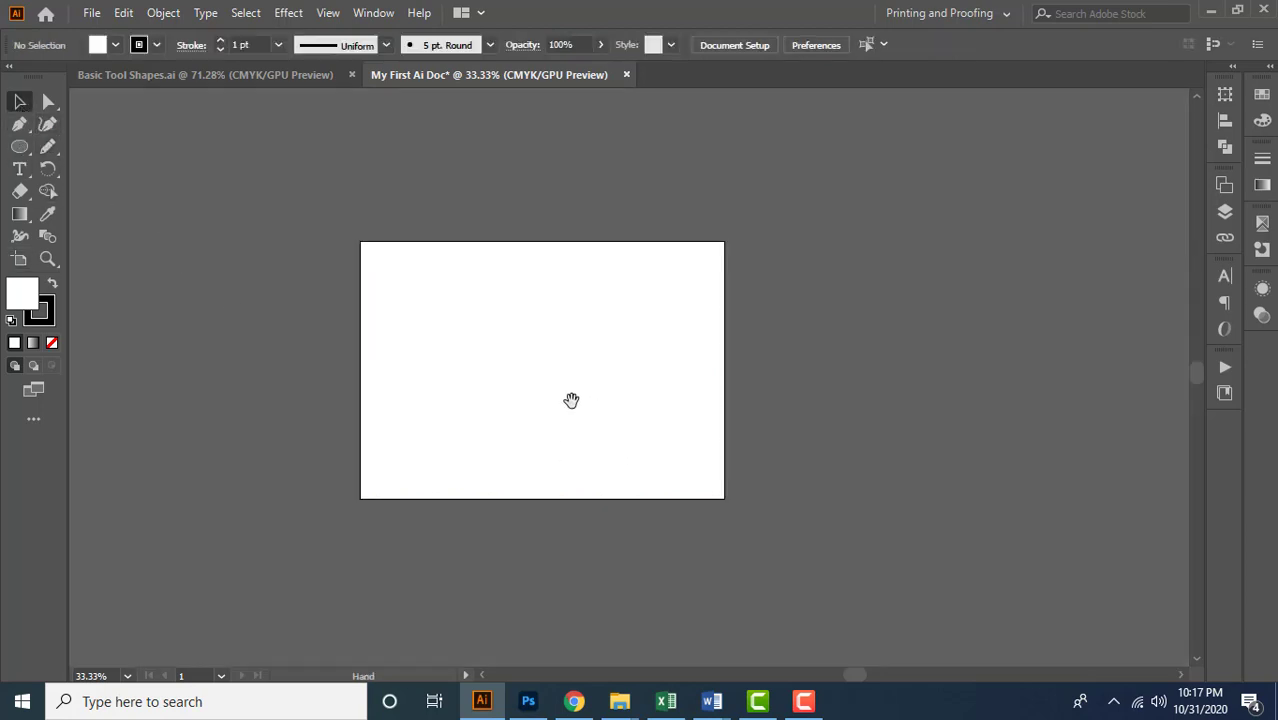
drag(571, 400, 628, 397)
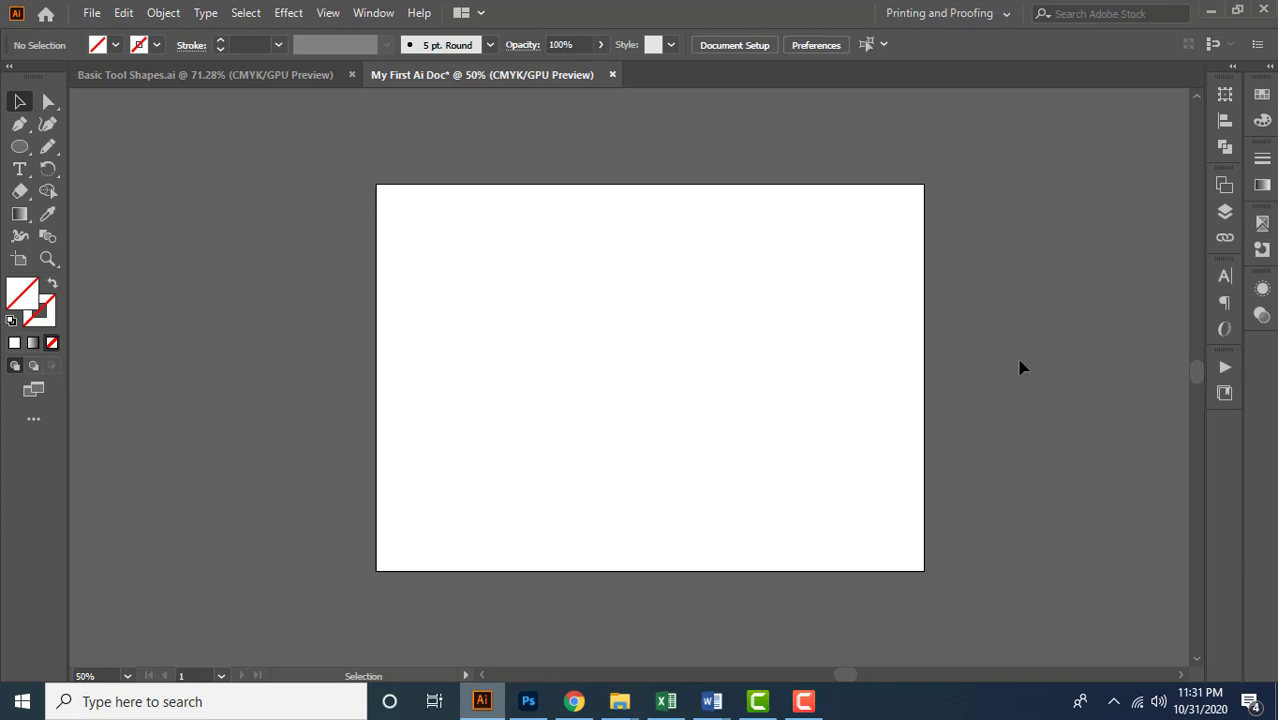
Show the rulers around the document window
click(328, 13)
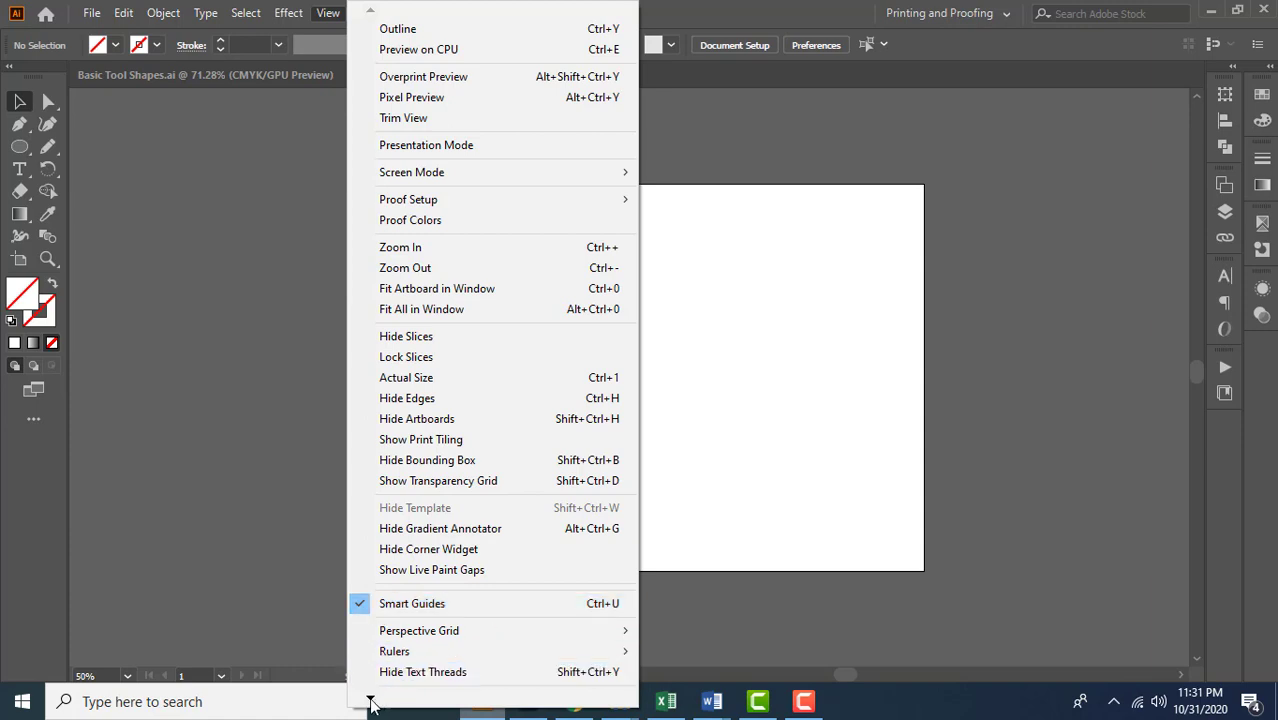
mouse_move(371, 704)
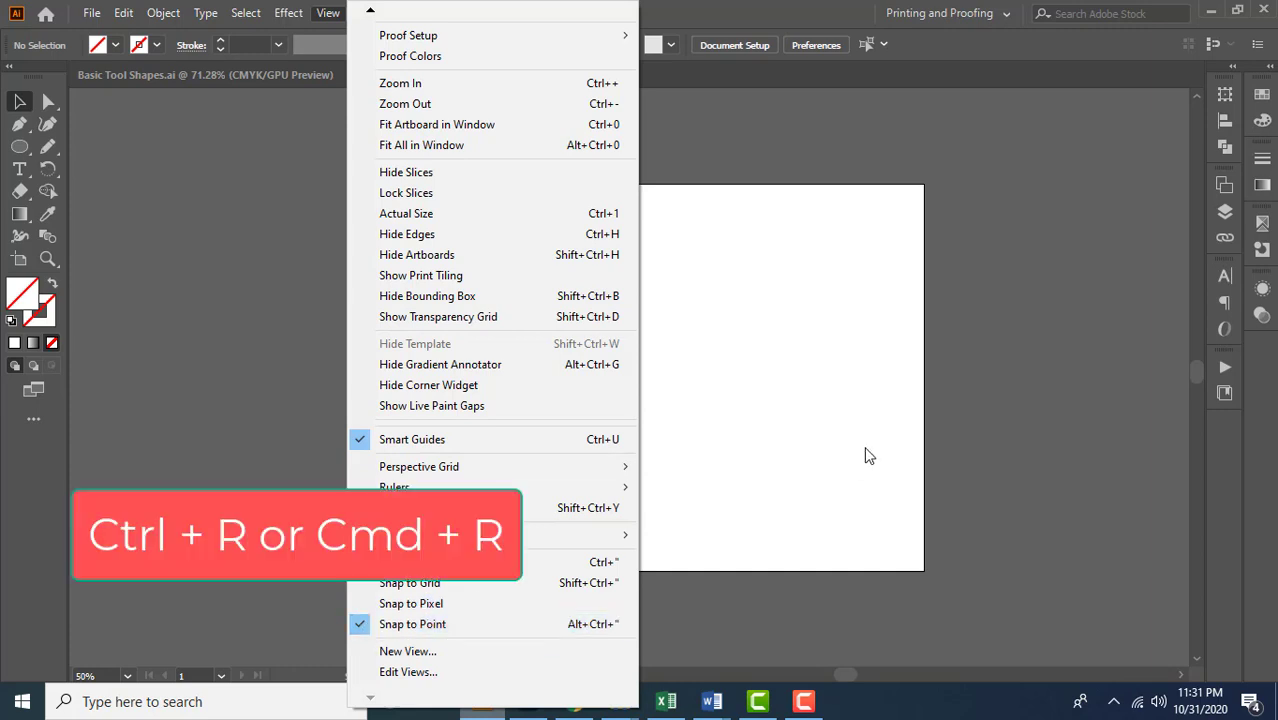
click(818, 456)
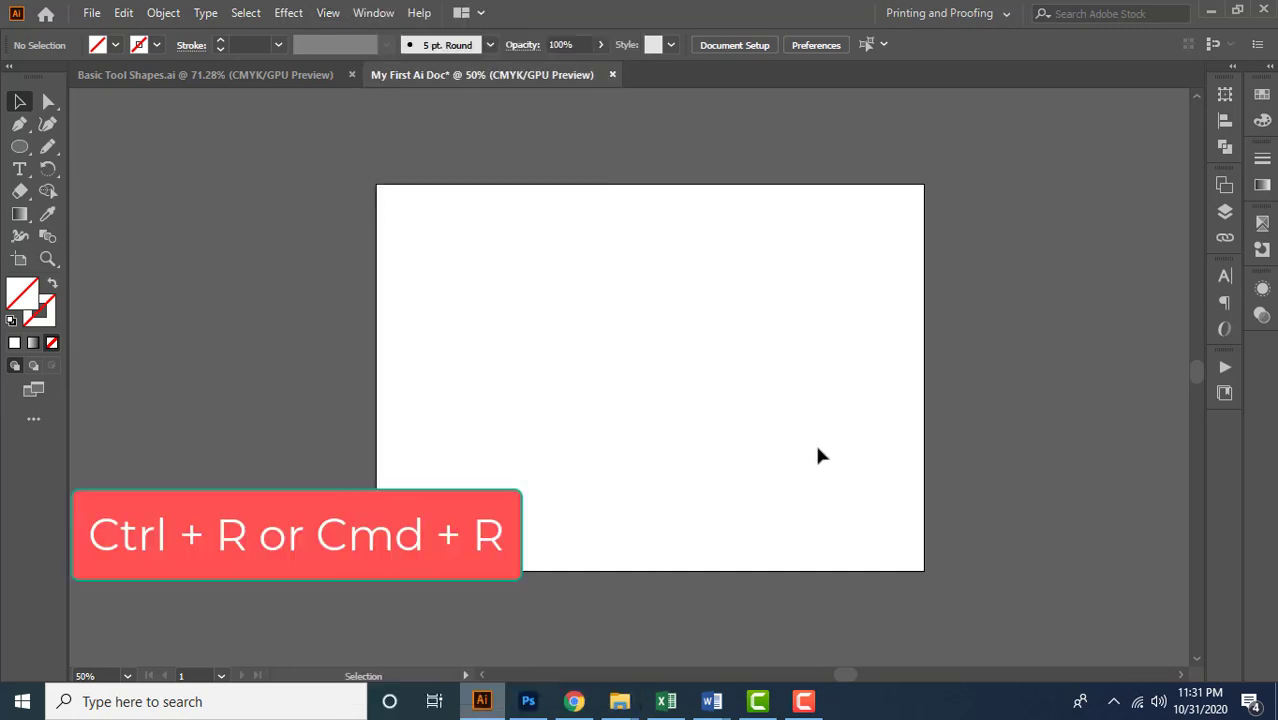
key(ctrl+r)
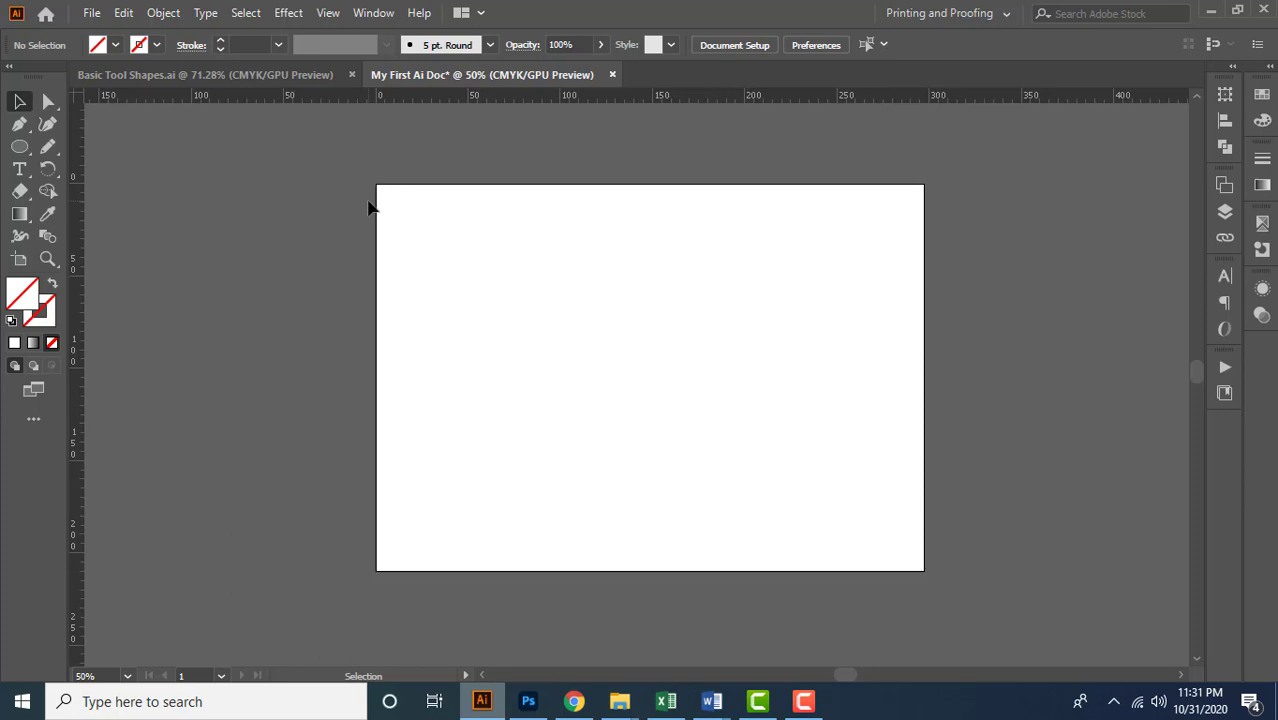
Place a horizontal guide along the artboard's top edge and a vertical guide along its left edge
drag(405, 100, 405, 185)
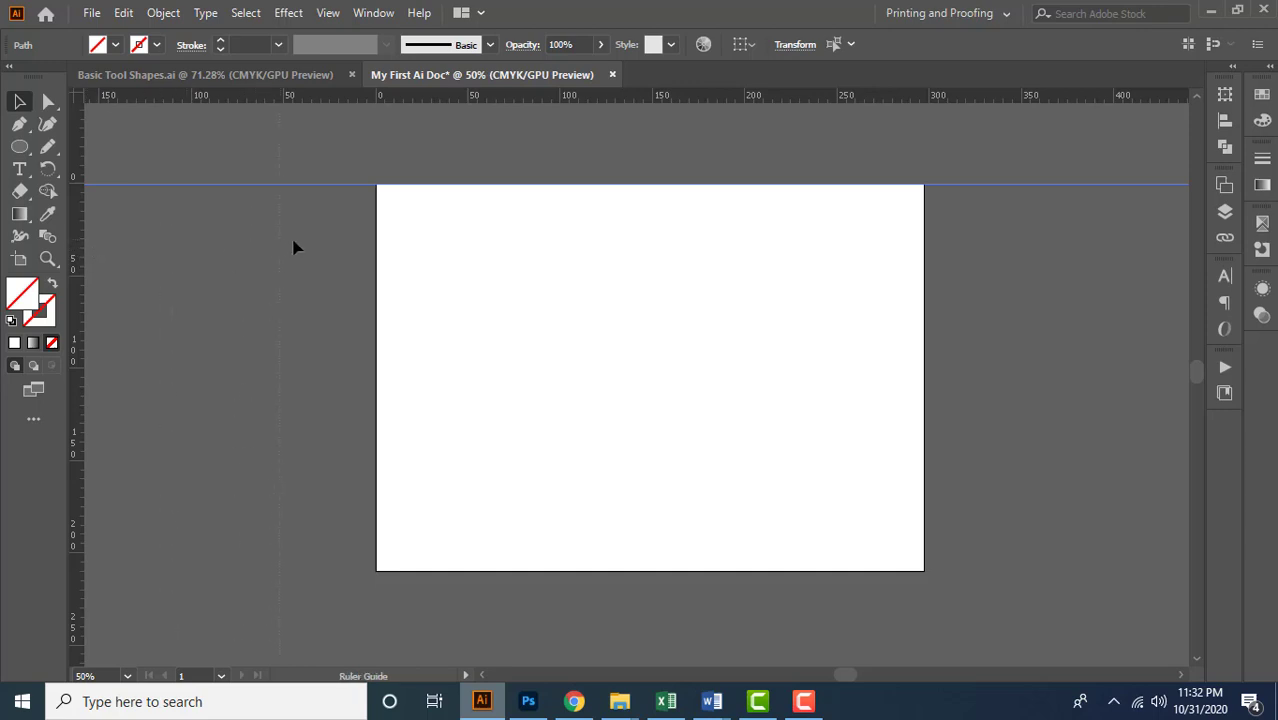
drag(293, 240, 377, 296)
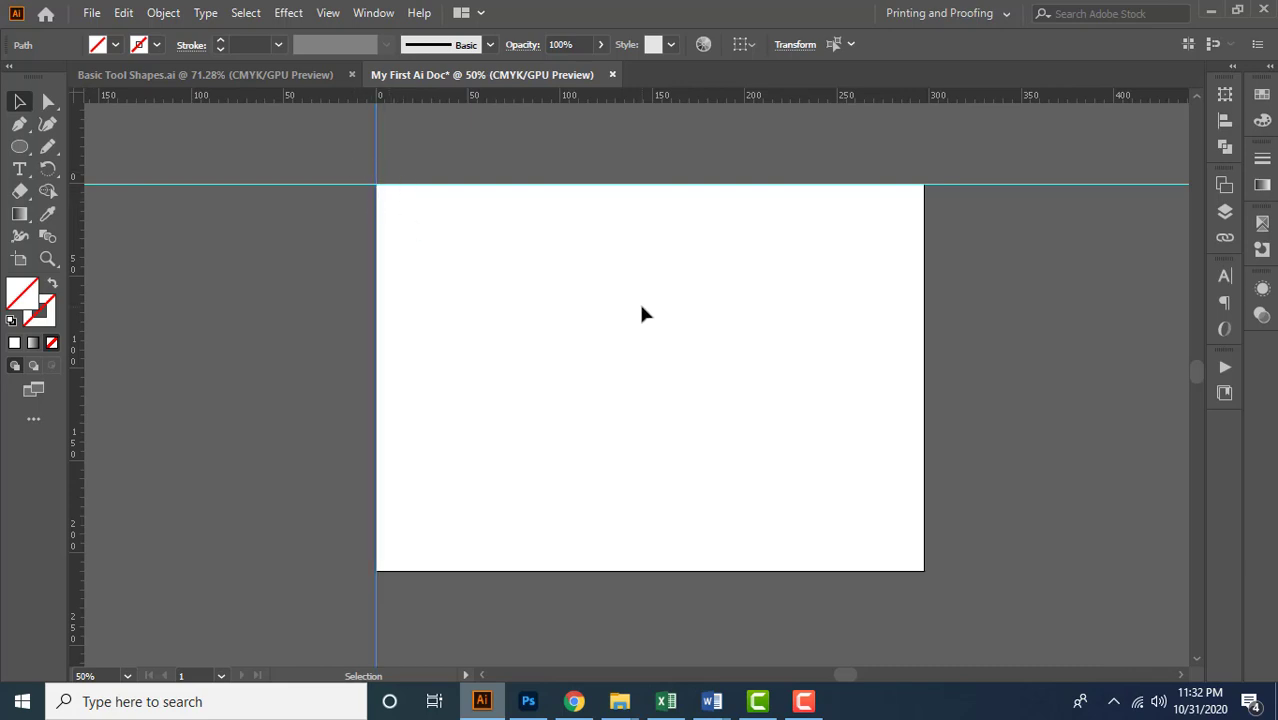
Switch the ruler units to centimeters, on to inches, and back to millimeters
right_click(548, 99)
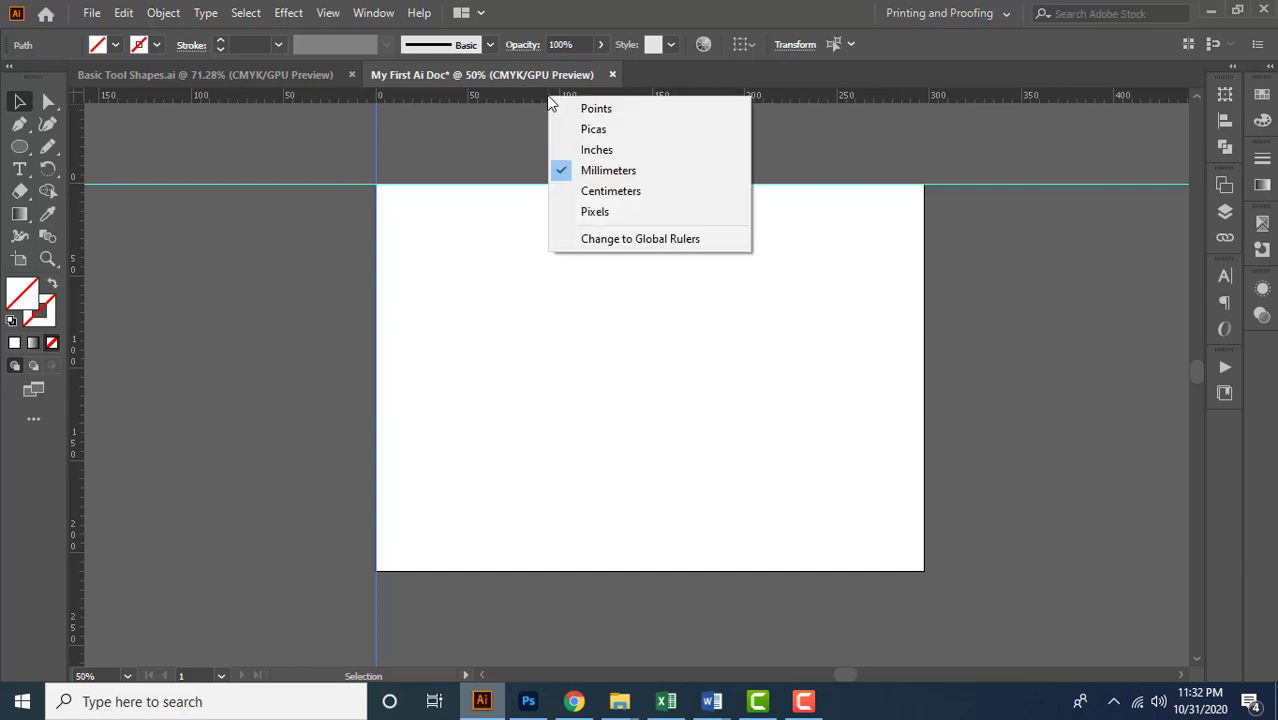
click(641, 190)
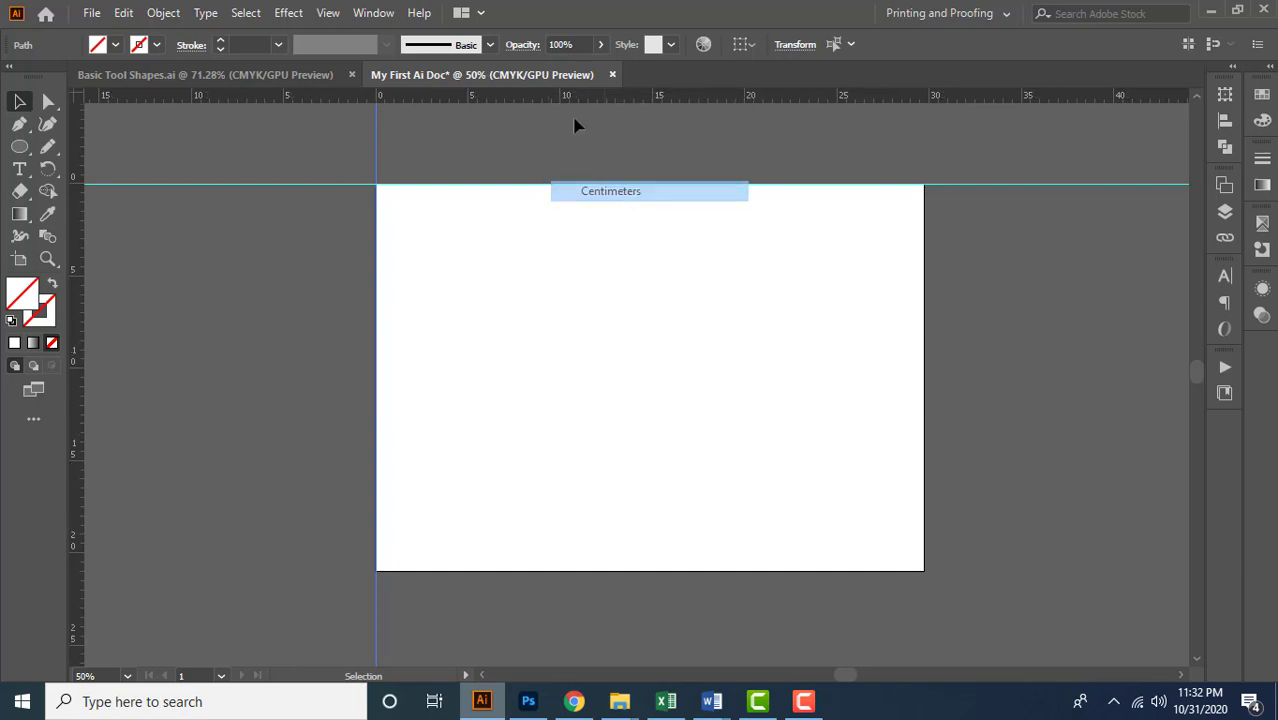
right_click(566, 100)
click(630, 155)
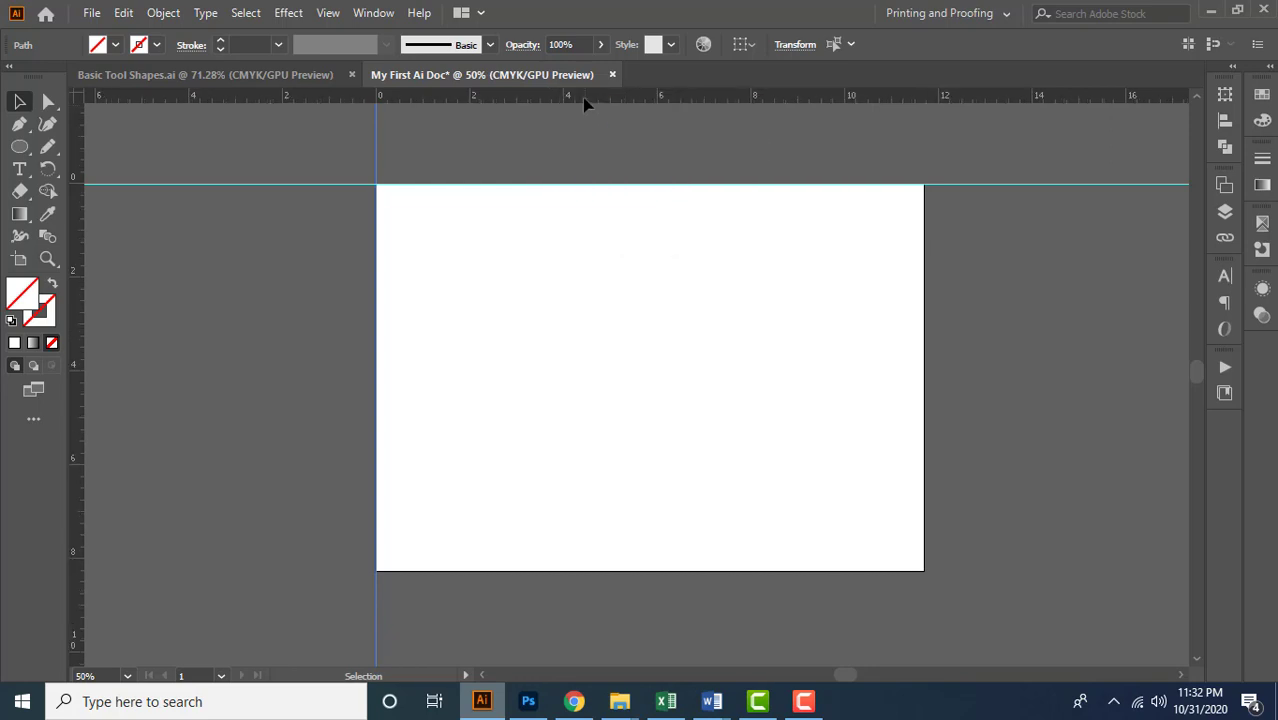
right_click(585, 100)
click(650, 166)
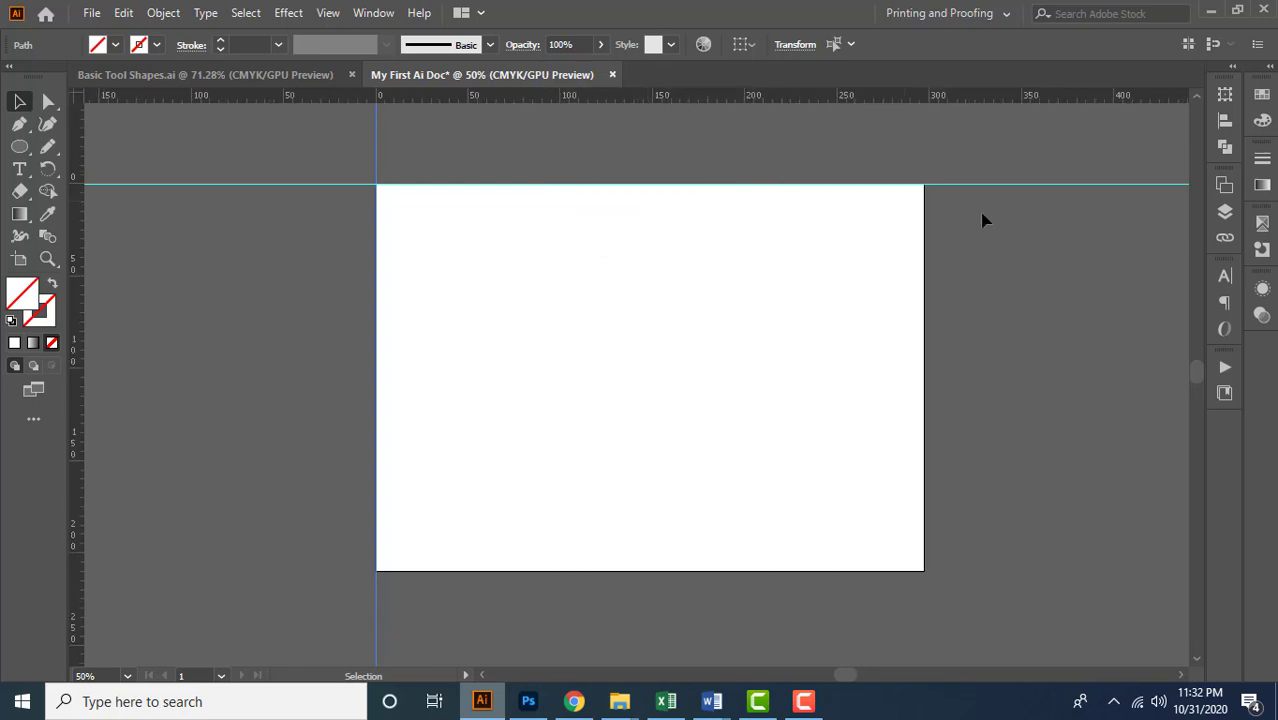
Select each edge guide in turn and move the vertical one to about 122 mm and the horizontal one to about 113 mm
click(1005, 184)
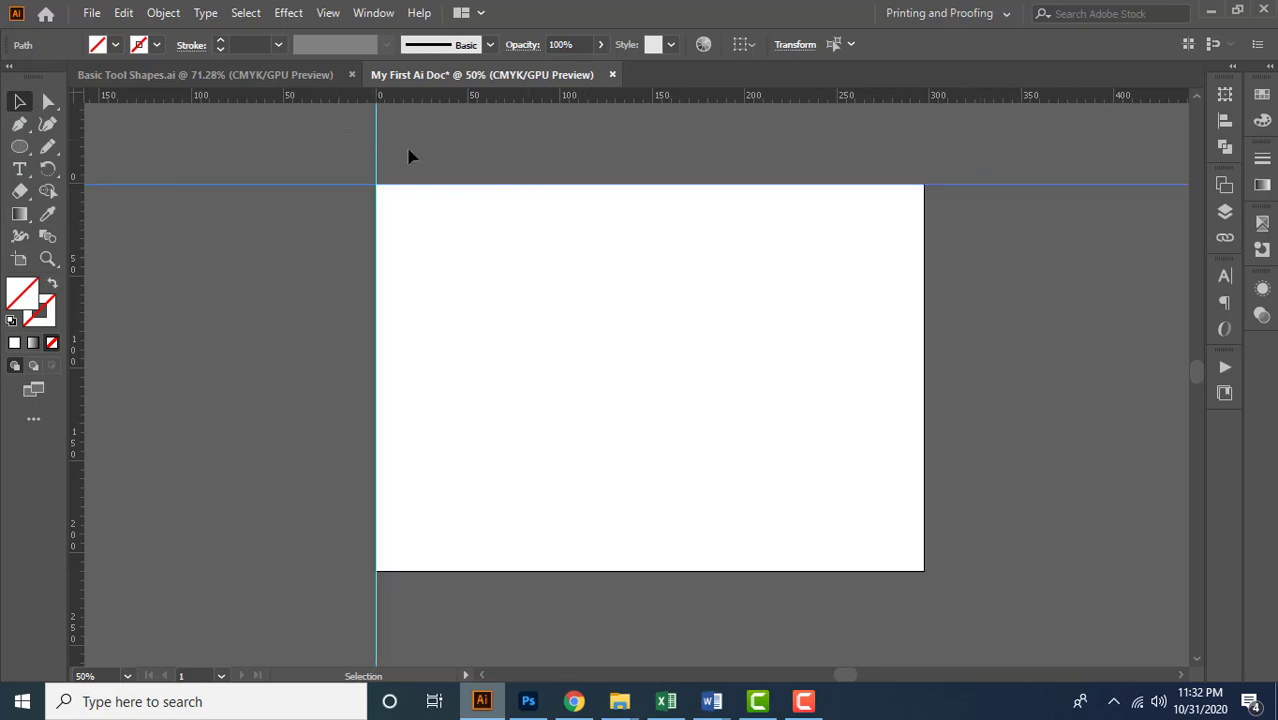
click(510, 188)
drag(990, 213, 991, 221)
drag(330, 124, 411, 149)
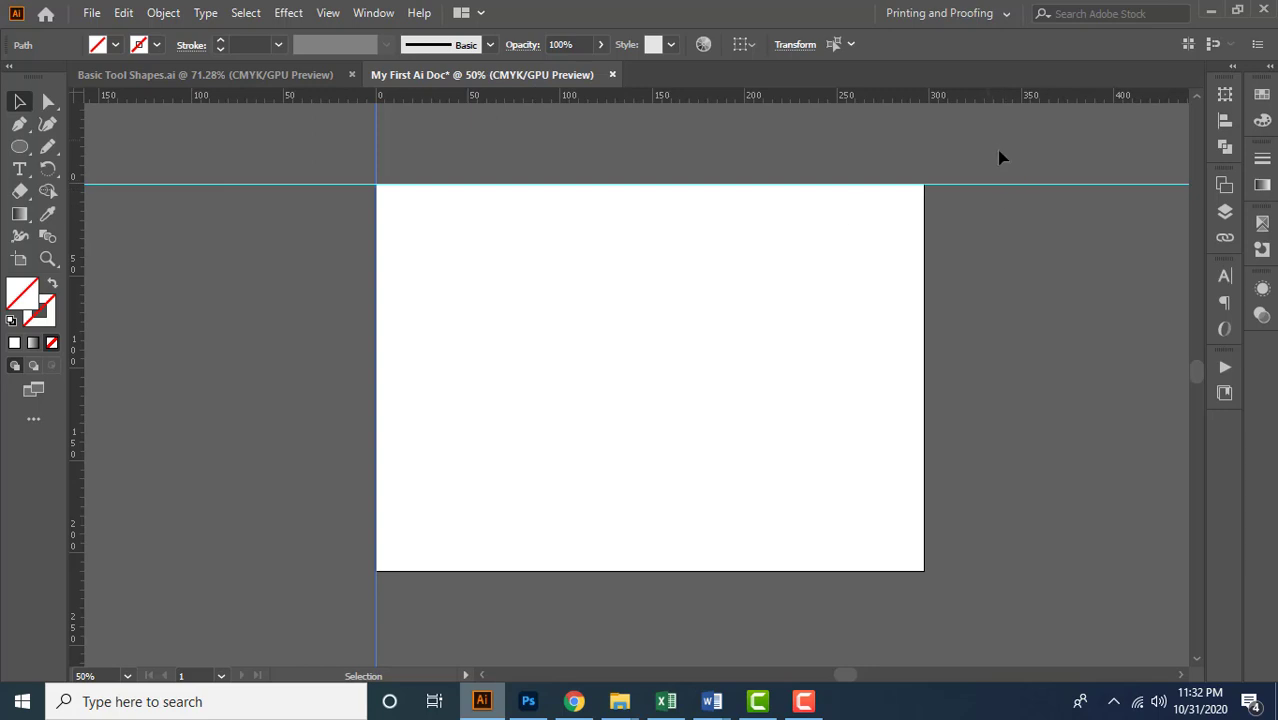
click(1035, 218)
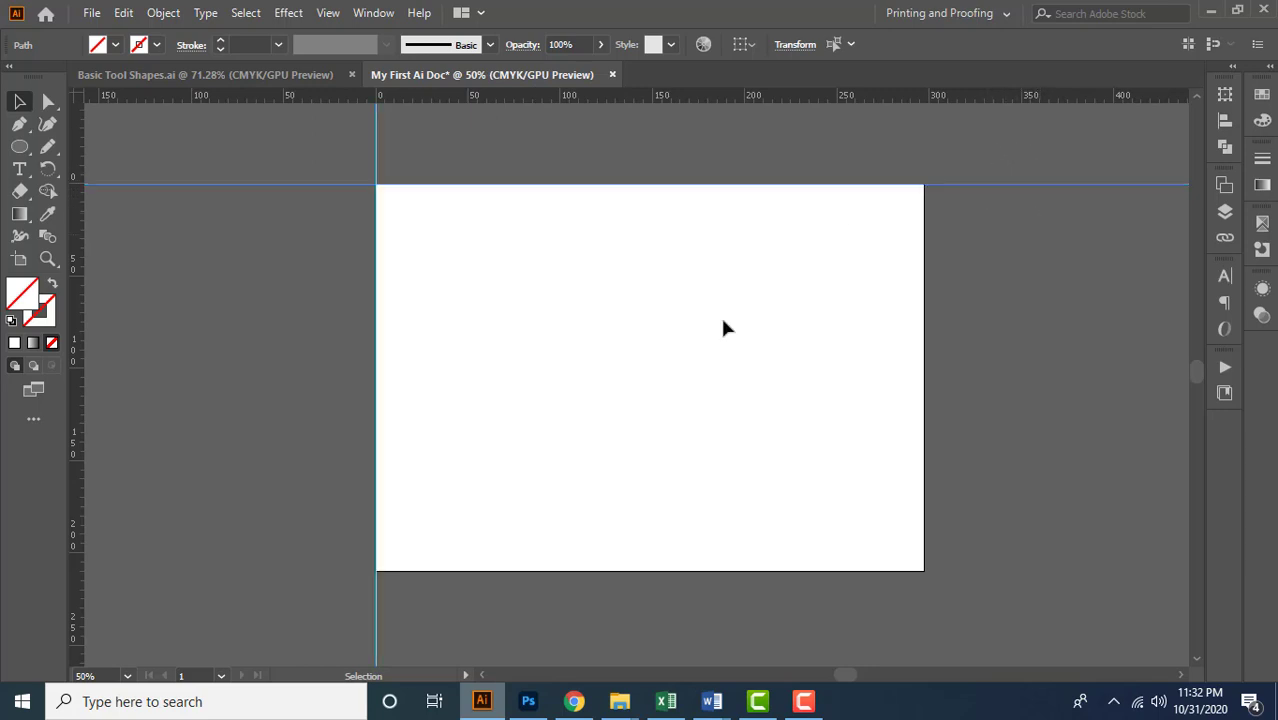
click(402, 157)
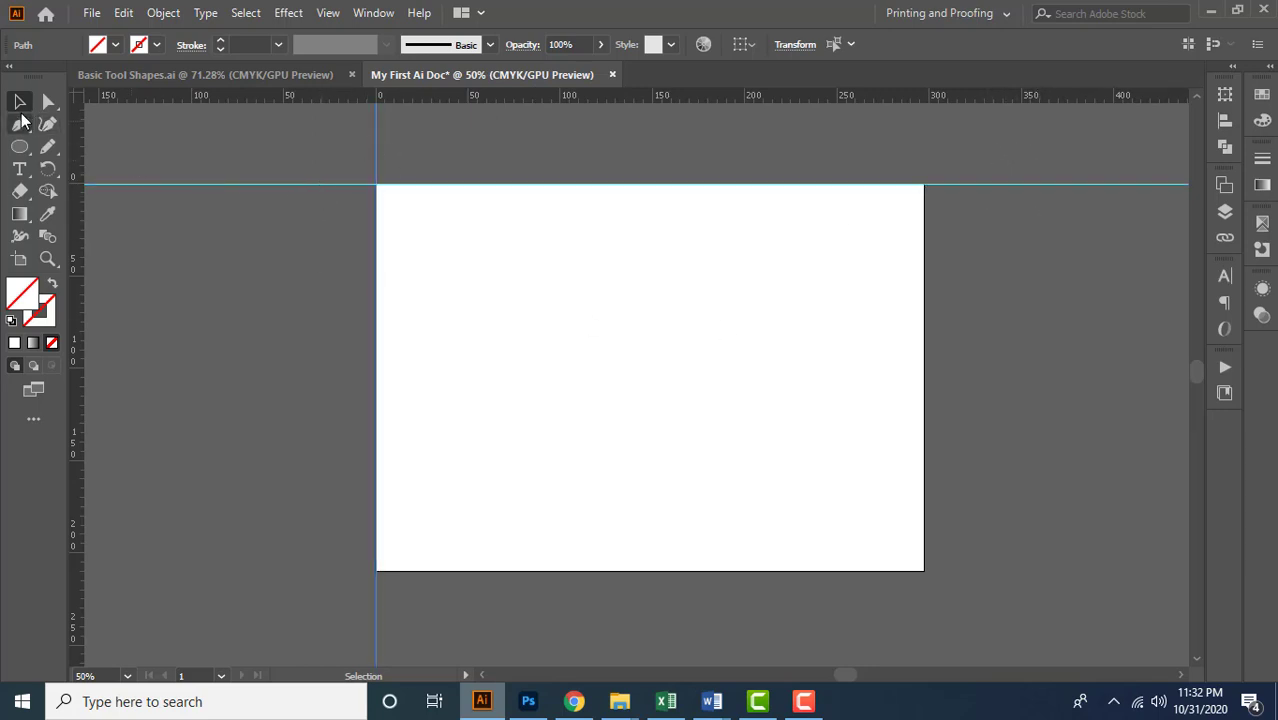
drag(377, 152, 471, 175)
drag(362, 188, 380, 348)
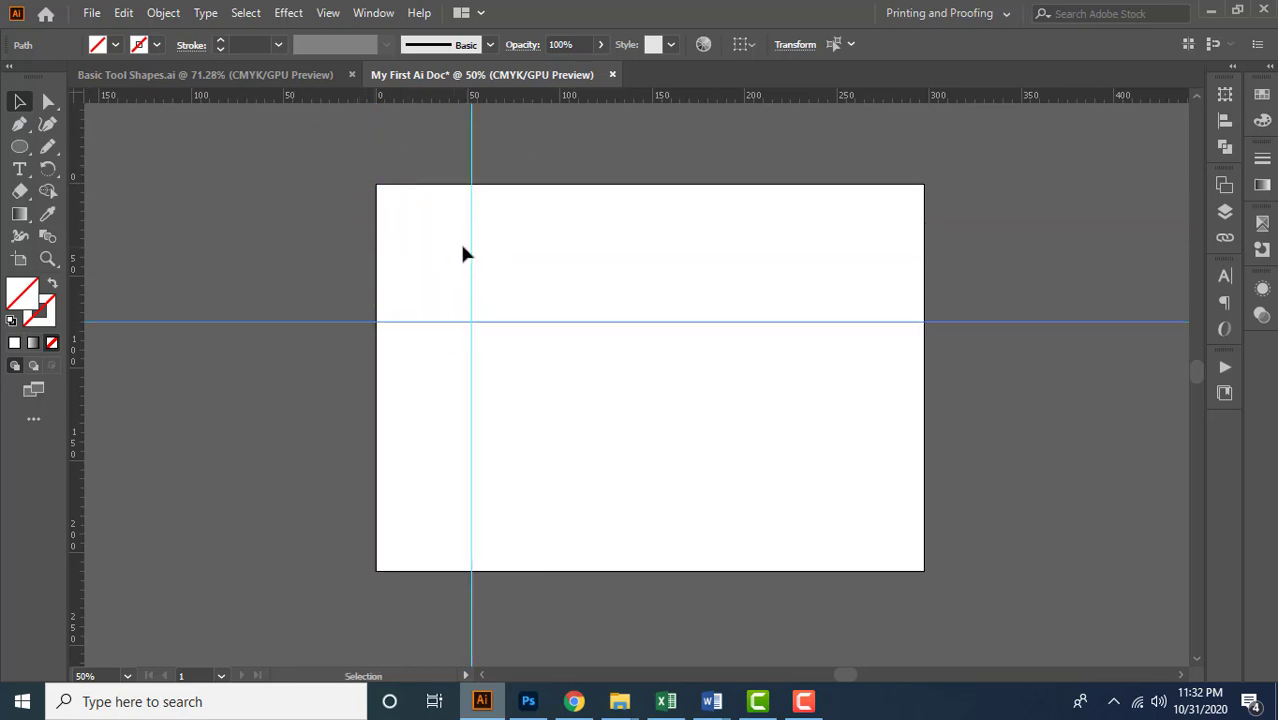
drag(471, 254, 612, 264)
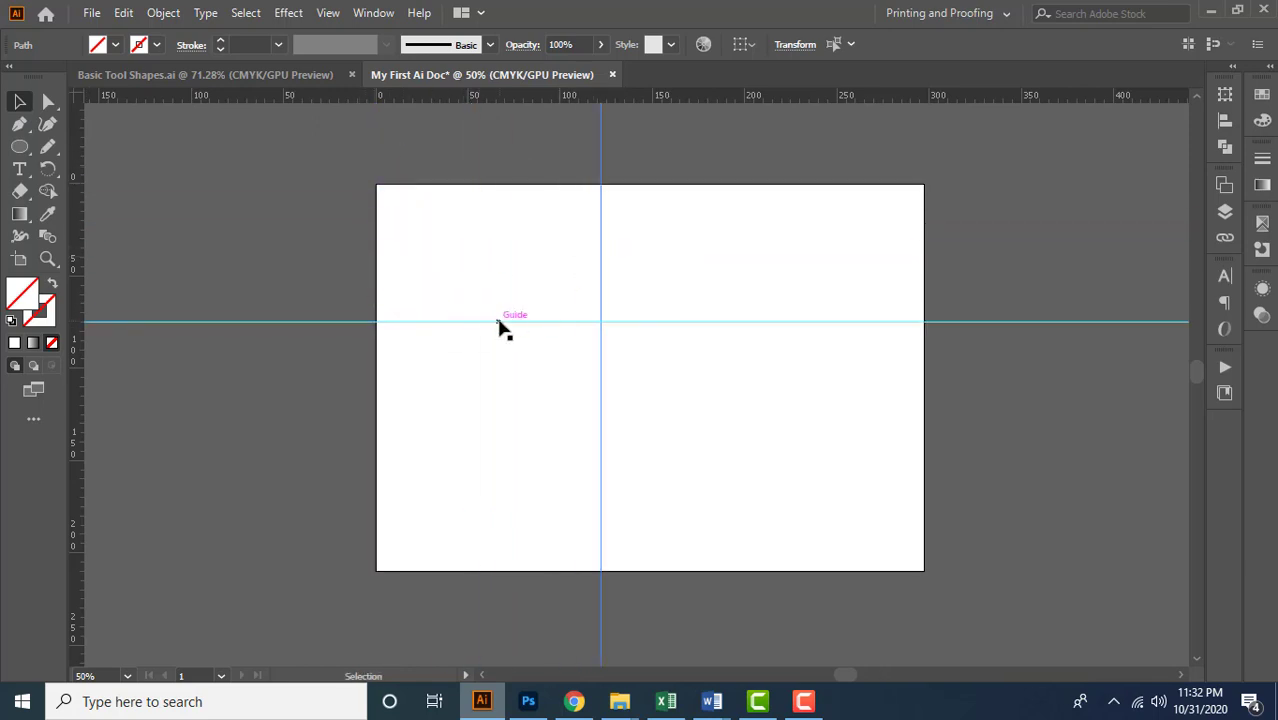
drag(500, 328, 508, 400)
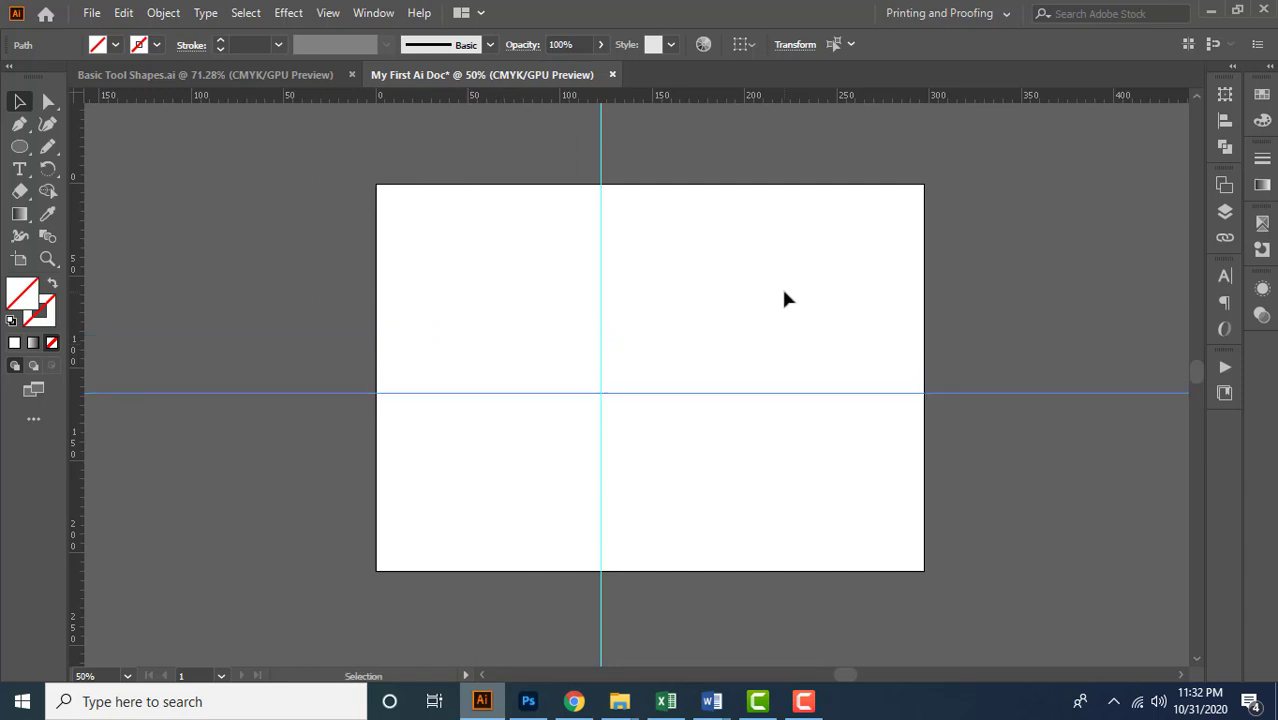
Add vertical guides at about 12, 56, 87 and 180 mm and horizontal guides at about 20, 49, 59, 75 and 157 mm
double_click(398, 101)
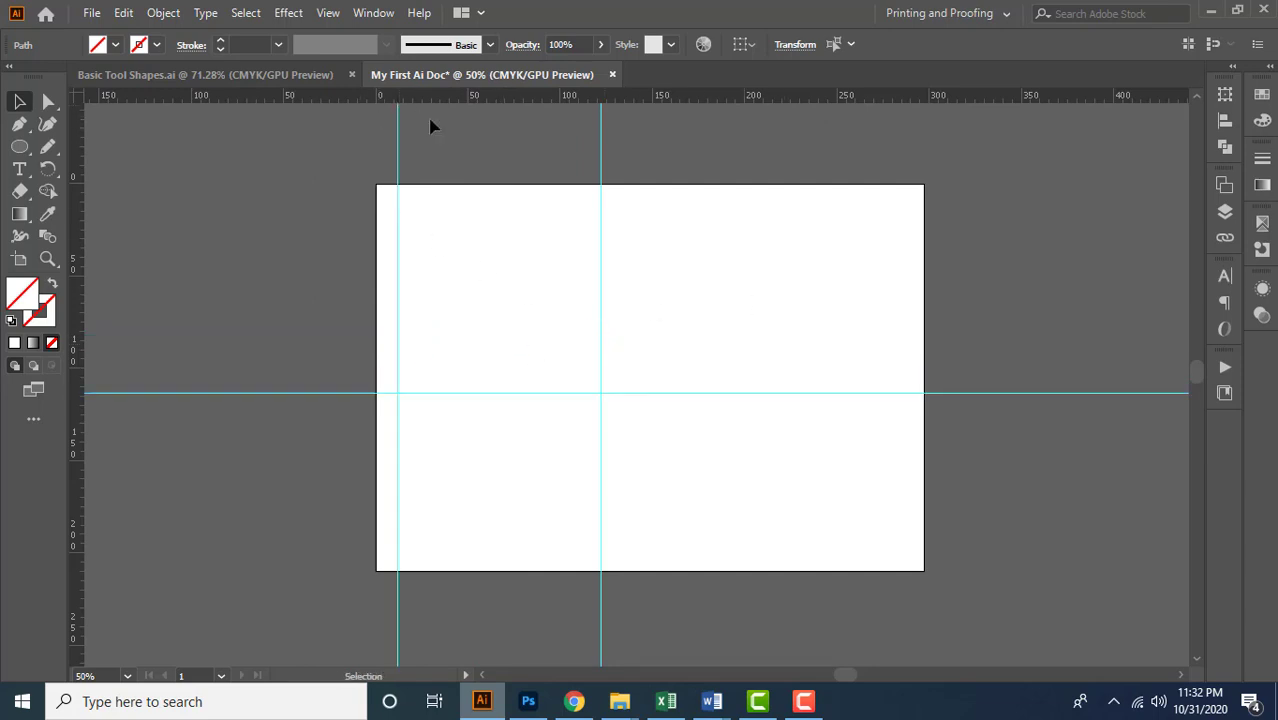
double_click(79, 221)
double_click(480, 99)
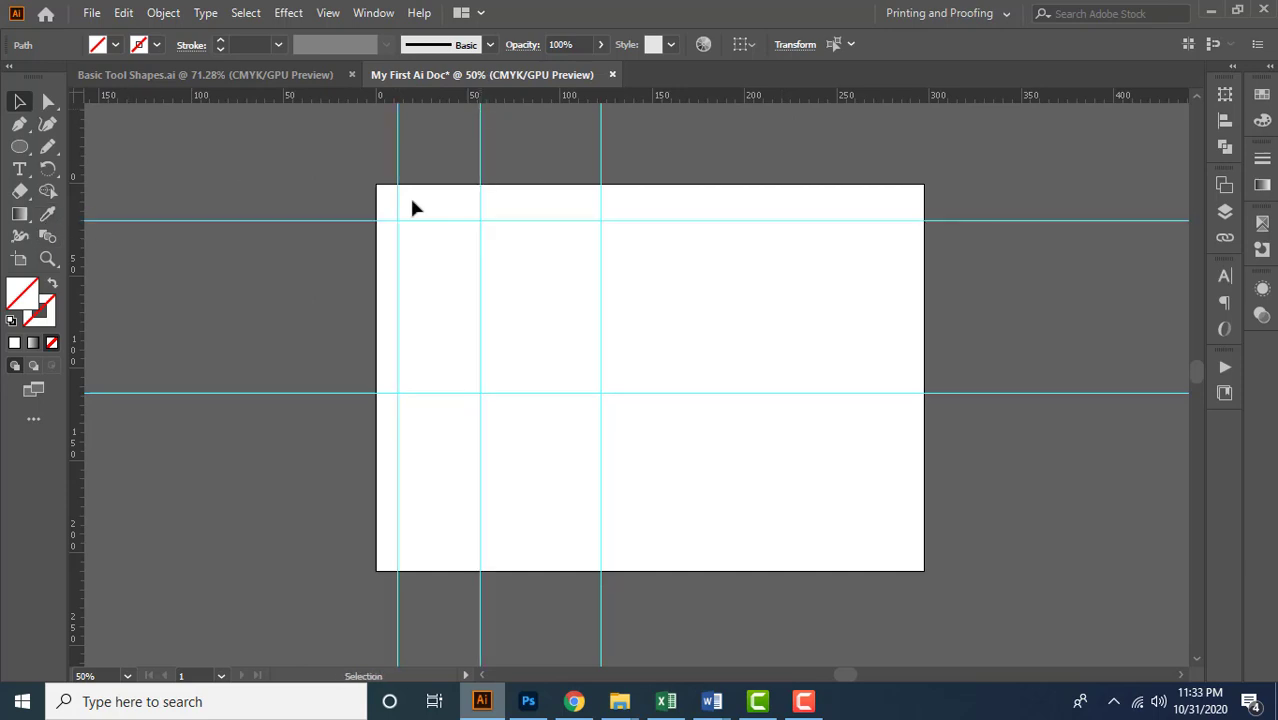
double_click(85, 322)
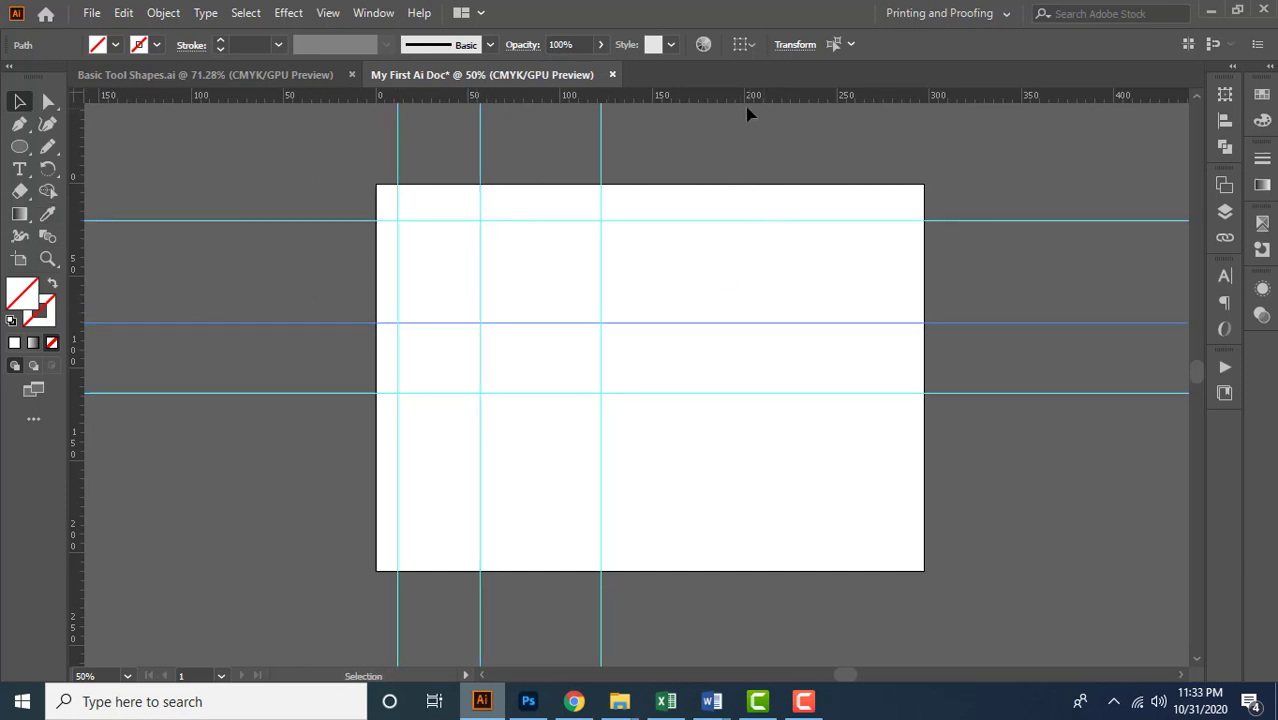
double_click(710, 101)
double_click(79, 475)
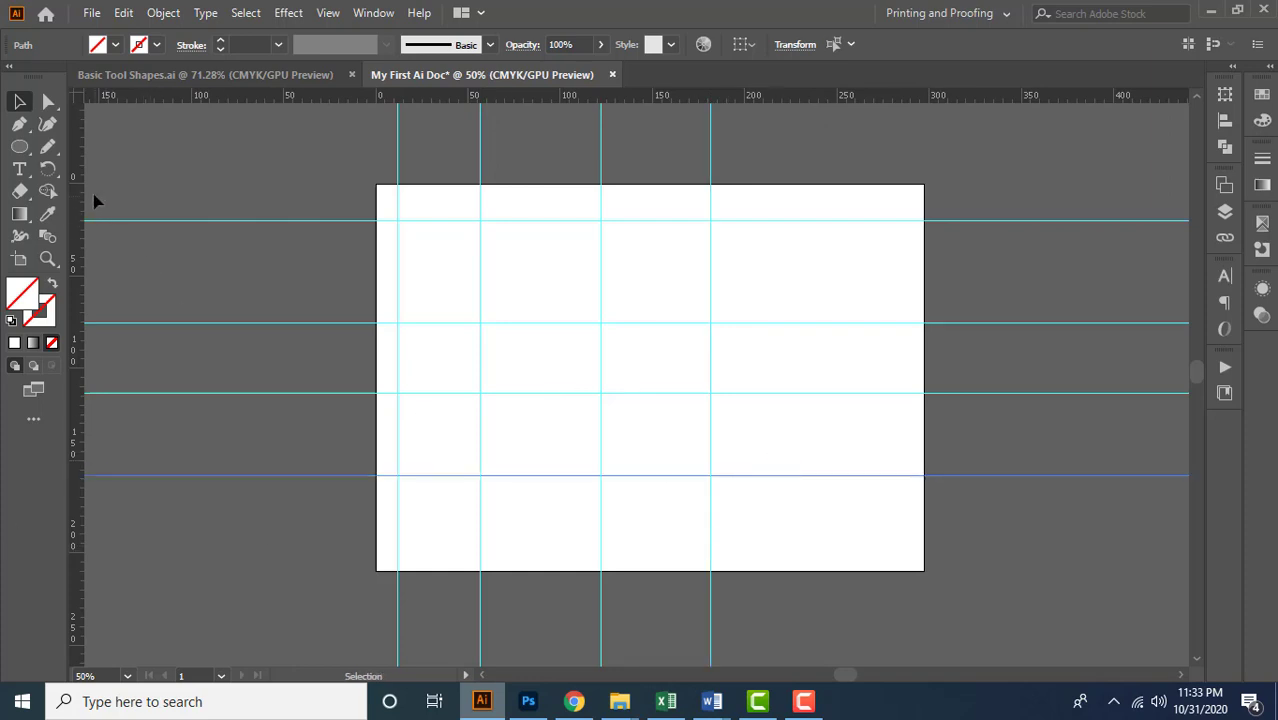
drag(181, 99, 536, 271)
drag(502, 100, 516, 295)
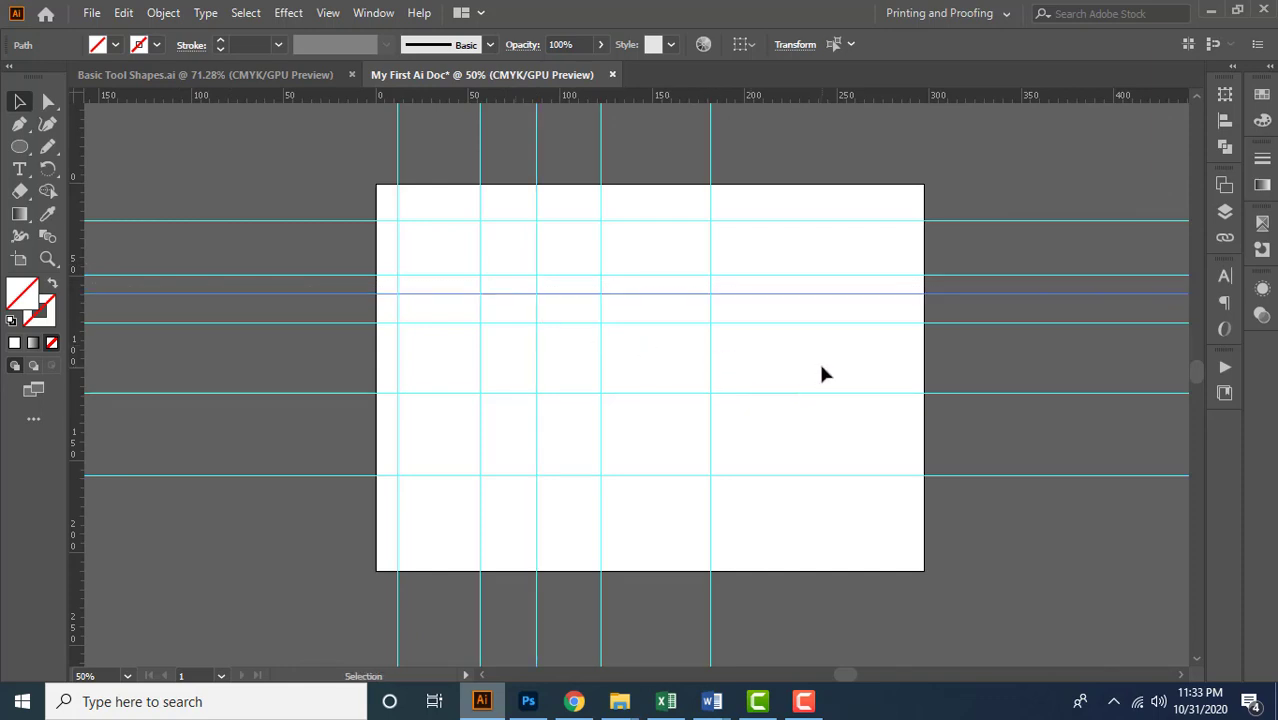
Hide all the guides and show them again
key(ctrl)
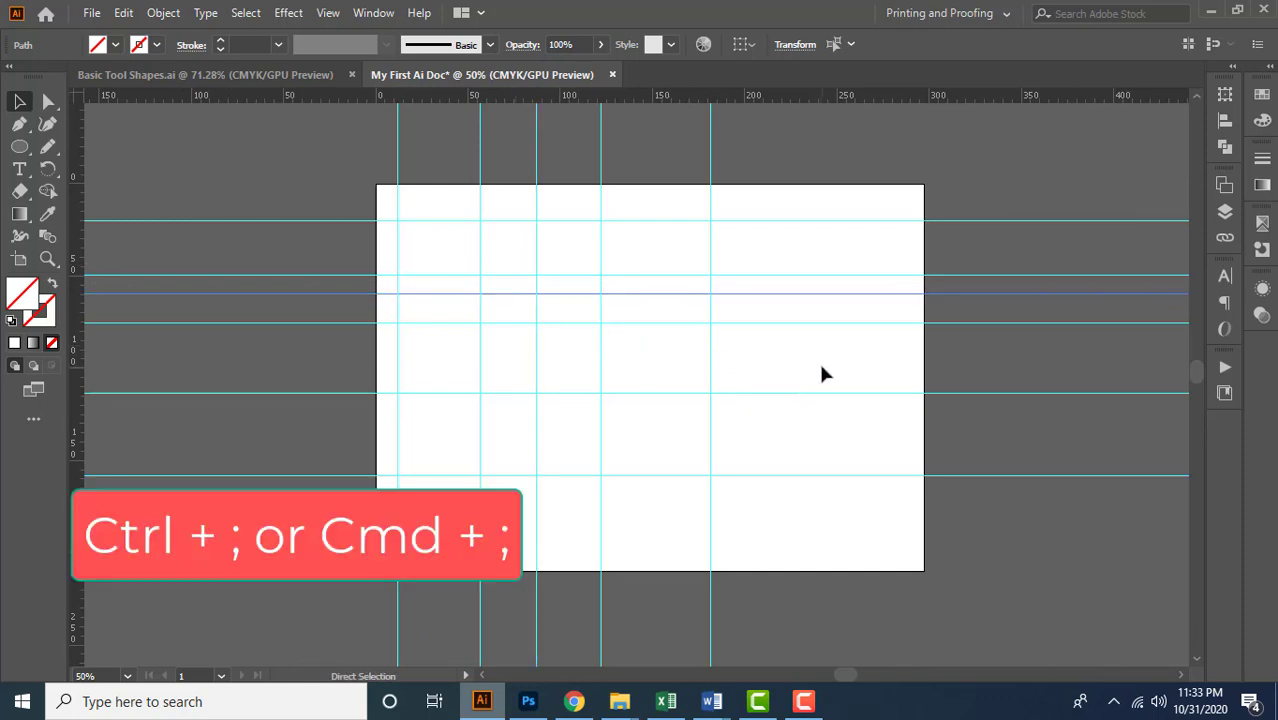
key(ctrl+semicolon)
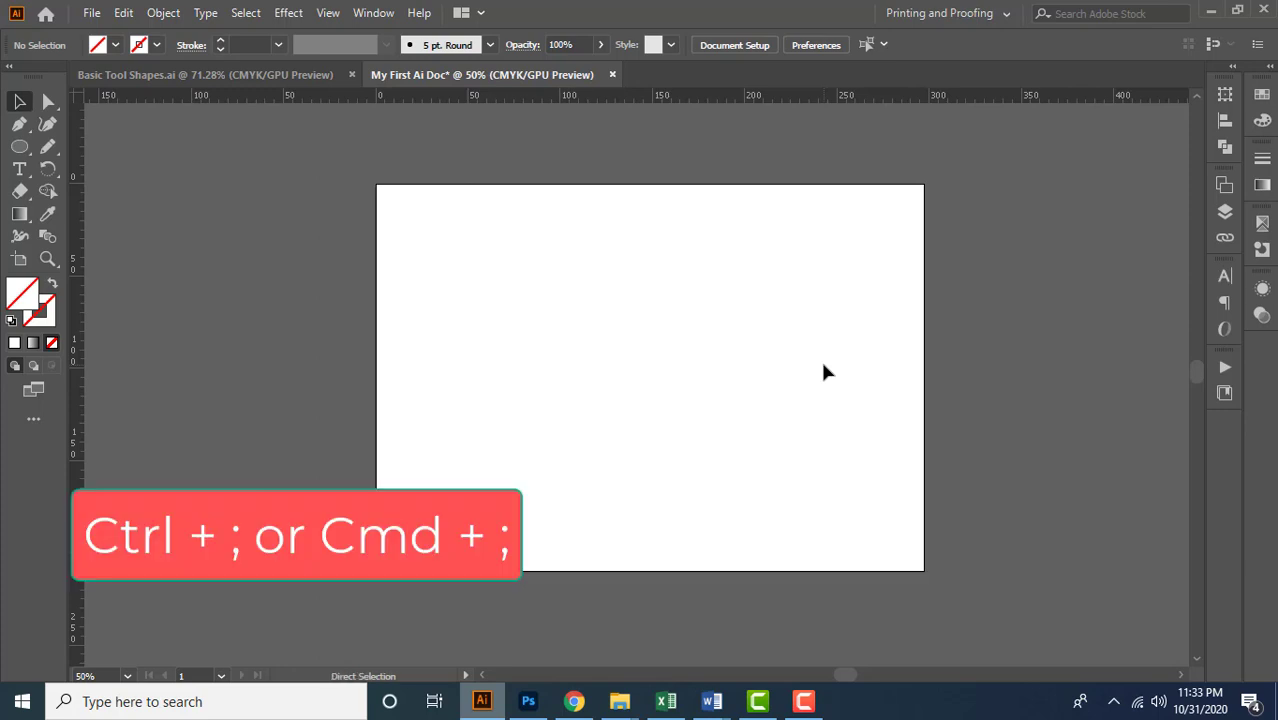
key(ctrl+semicolon)
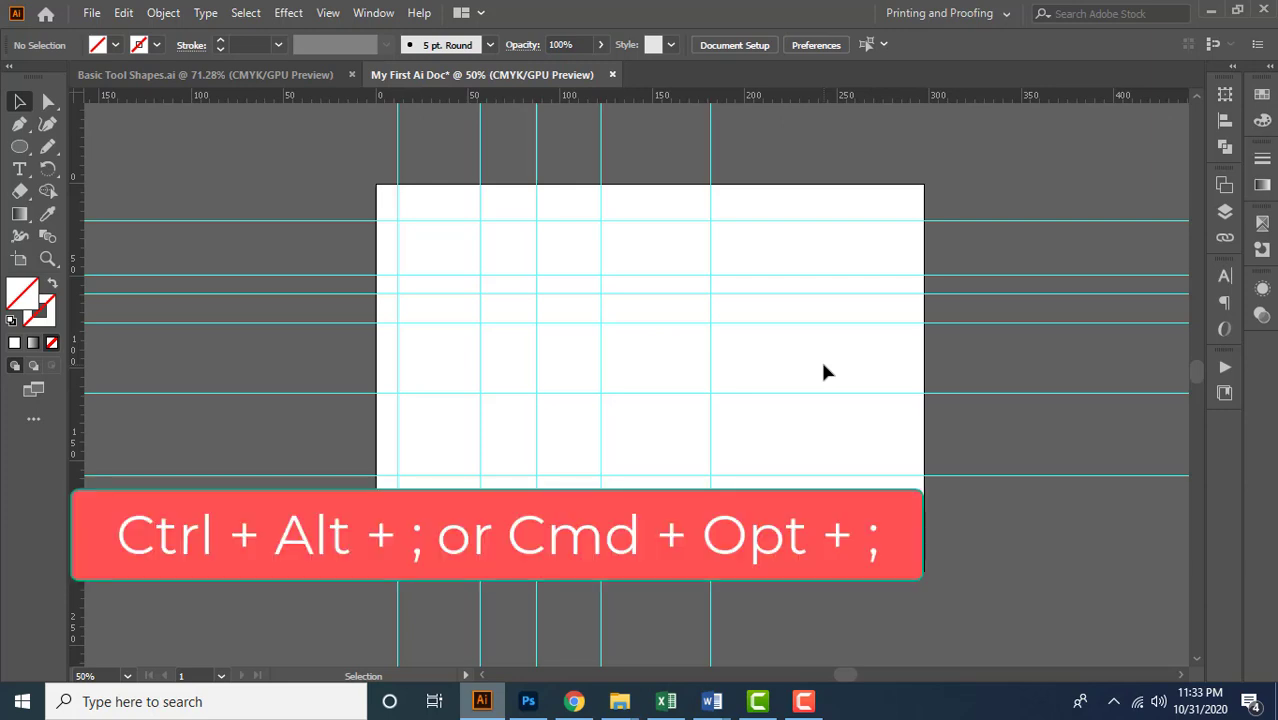
Lock and unlock the guides, and move the vertical guide near 122 mm to about 138 mm
key(ctrl+alt+semicolon)
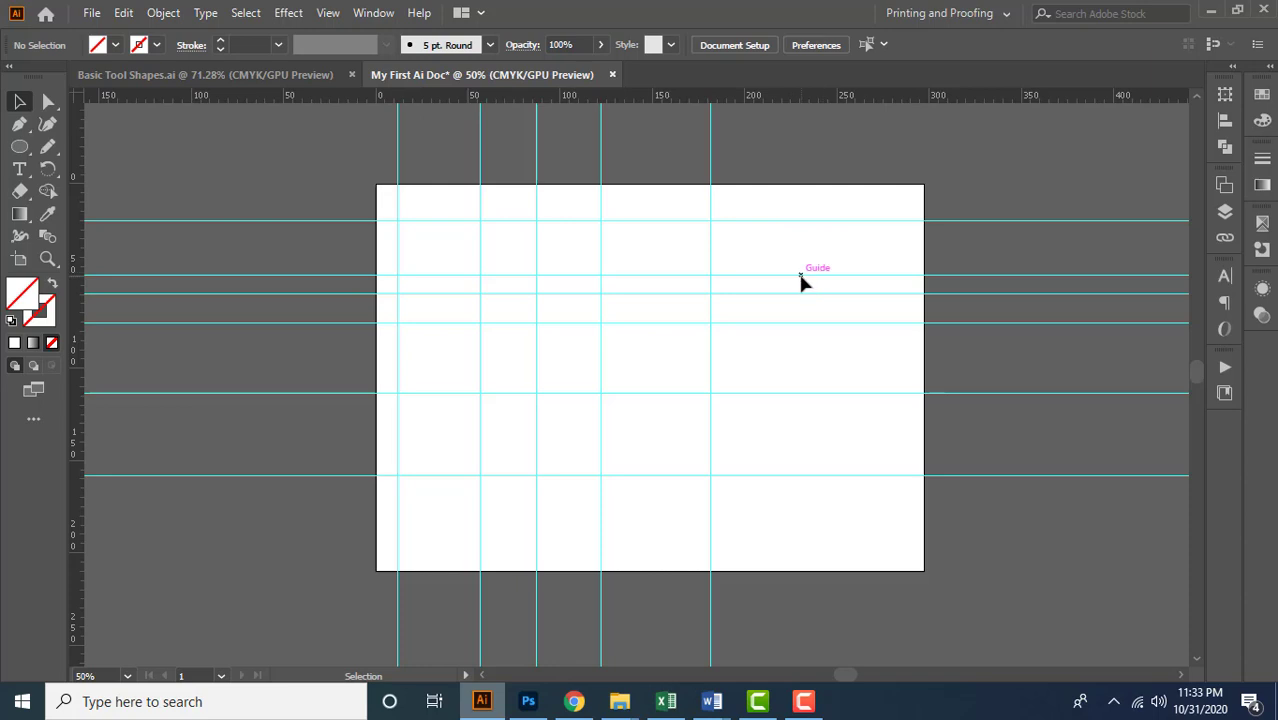
key(ctrl)
key(alt)
click(850, 220)
drag(757, 168, 758, 170)
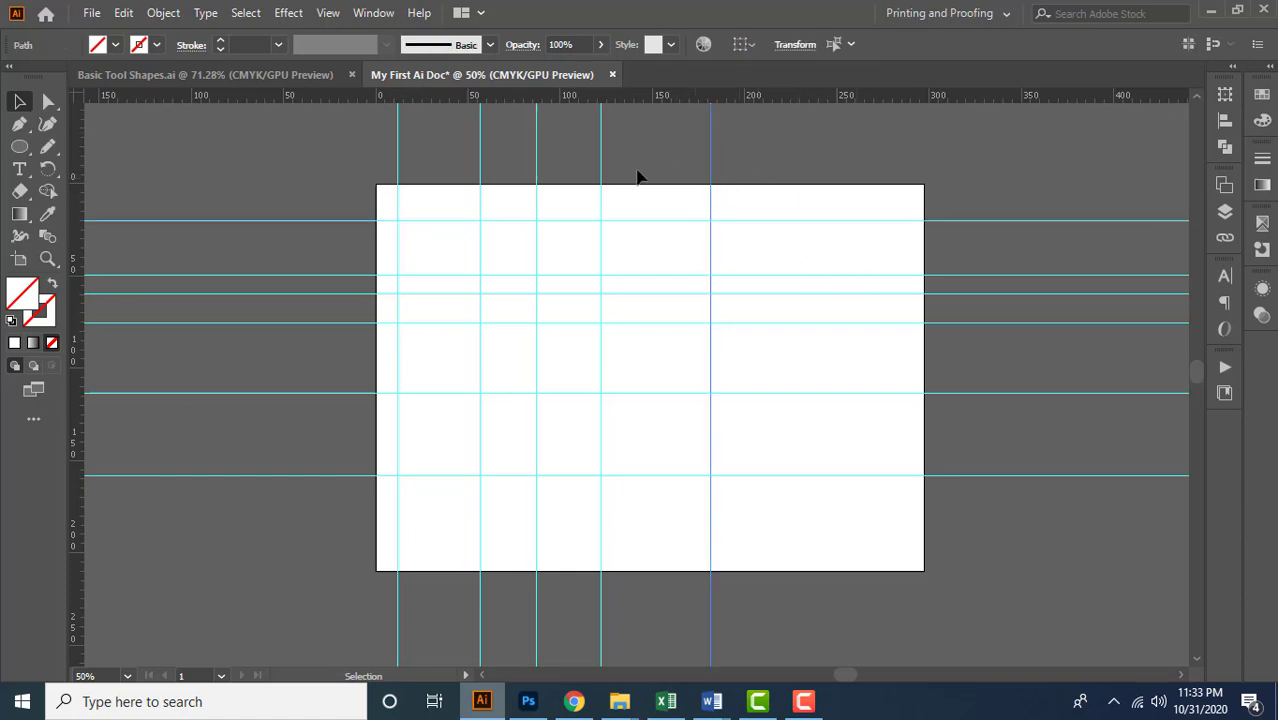
drag(597, 146, 631, 200)
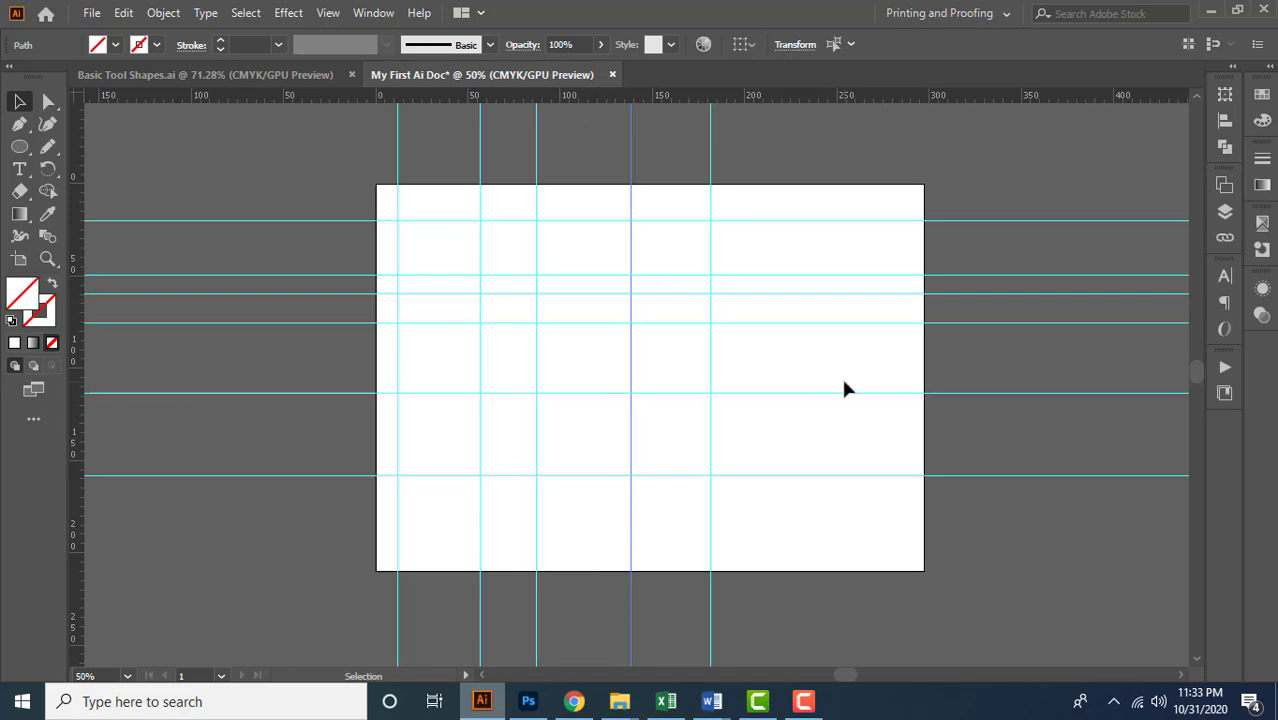
Delete the vertical guides and the four upper horizontal guides, and bring up the guide commands for the remaining two
click(752, 180)
key(Delete)
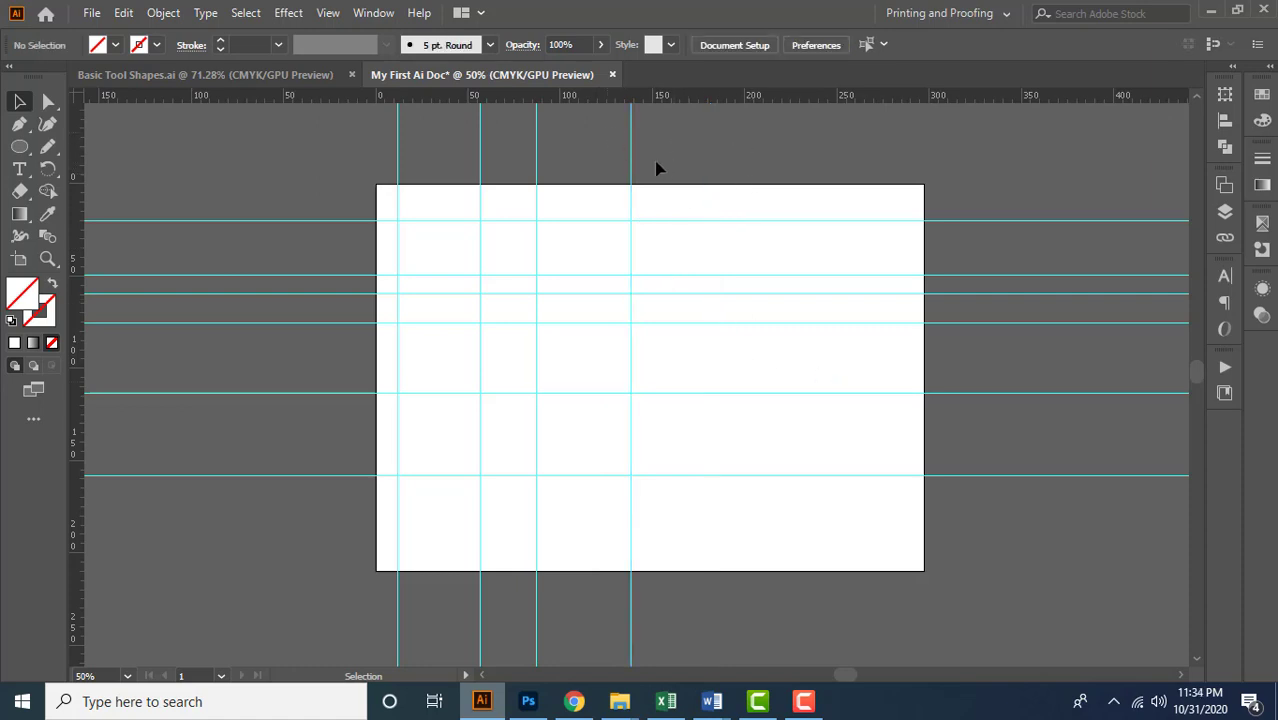
click(660, 170)
key(Delete)
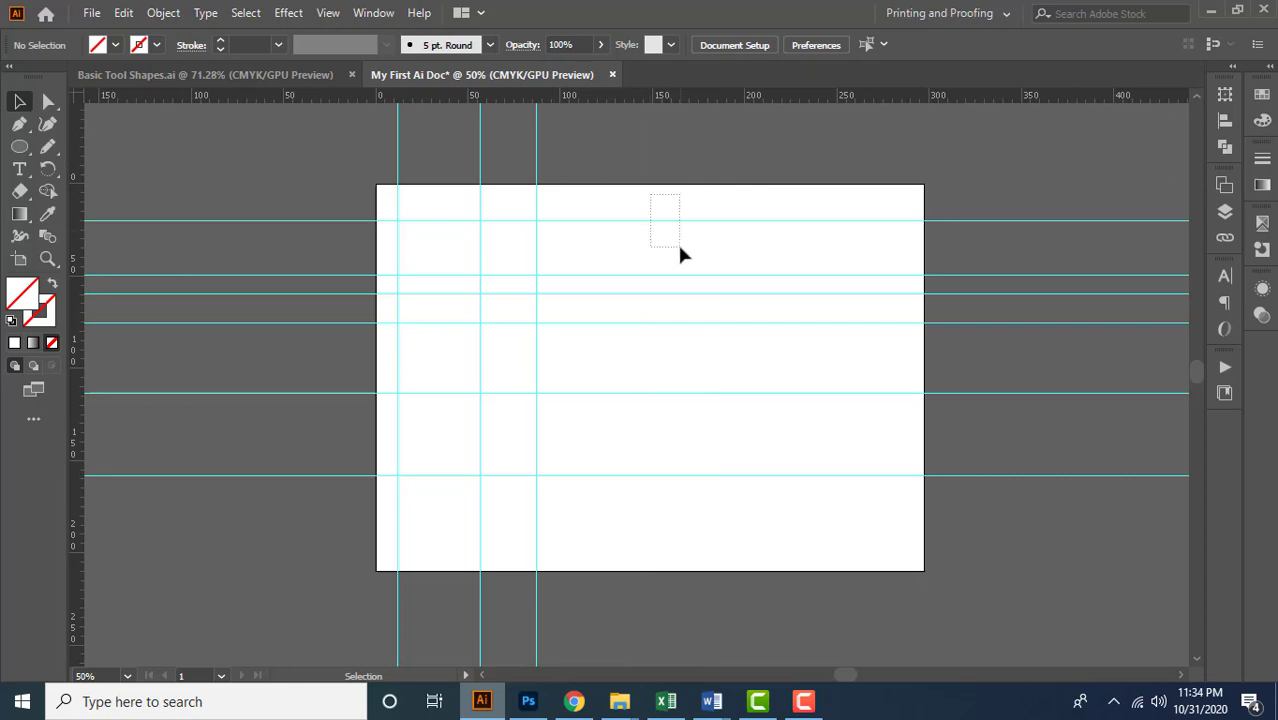
drag(679, 247, 733, 270)
key(Delete)
drag(357, 115, 666, 209)
key(Delete)
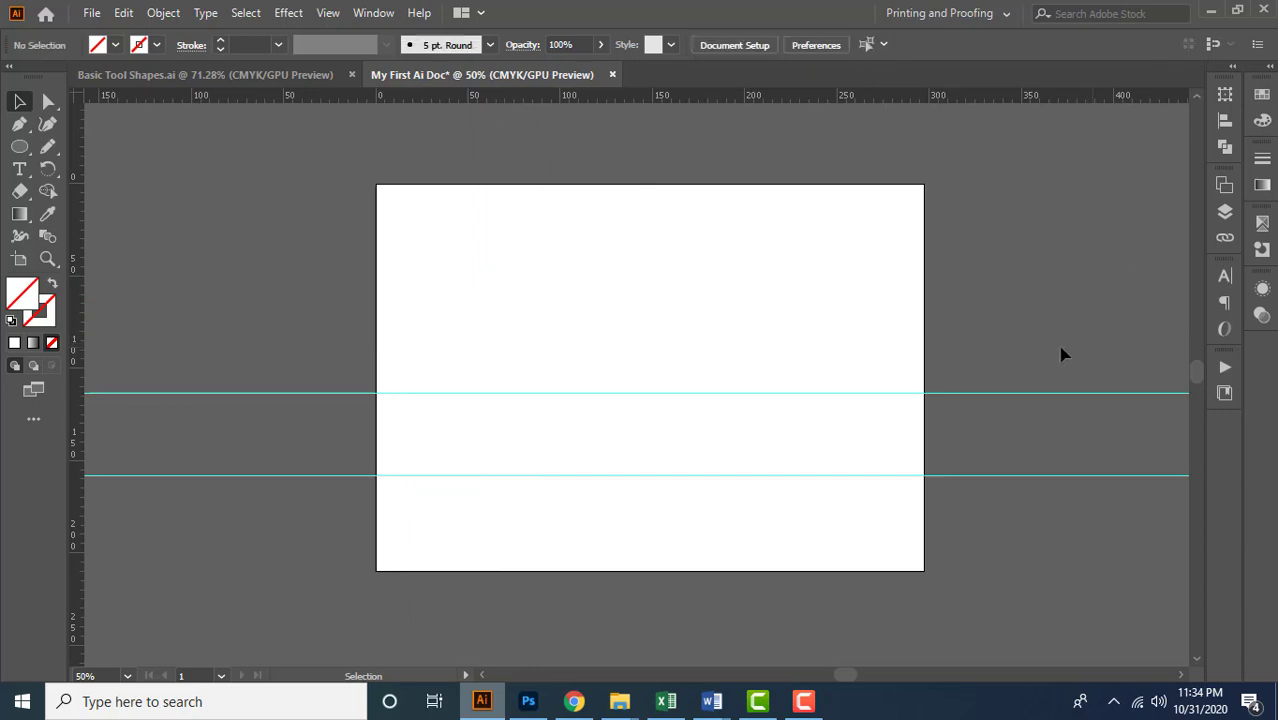
click(330, 13)
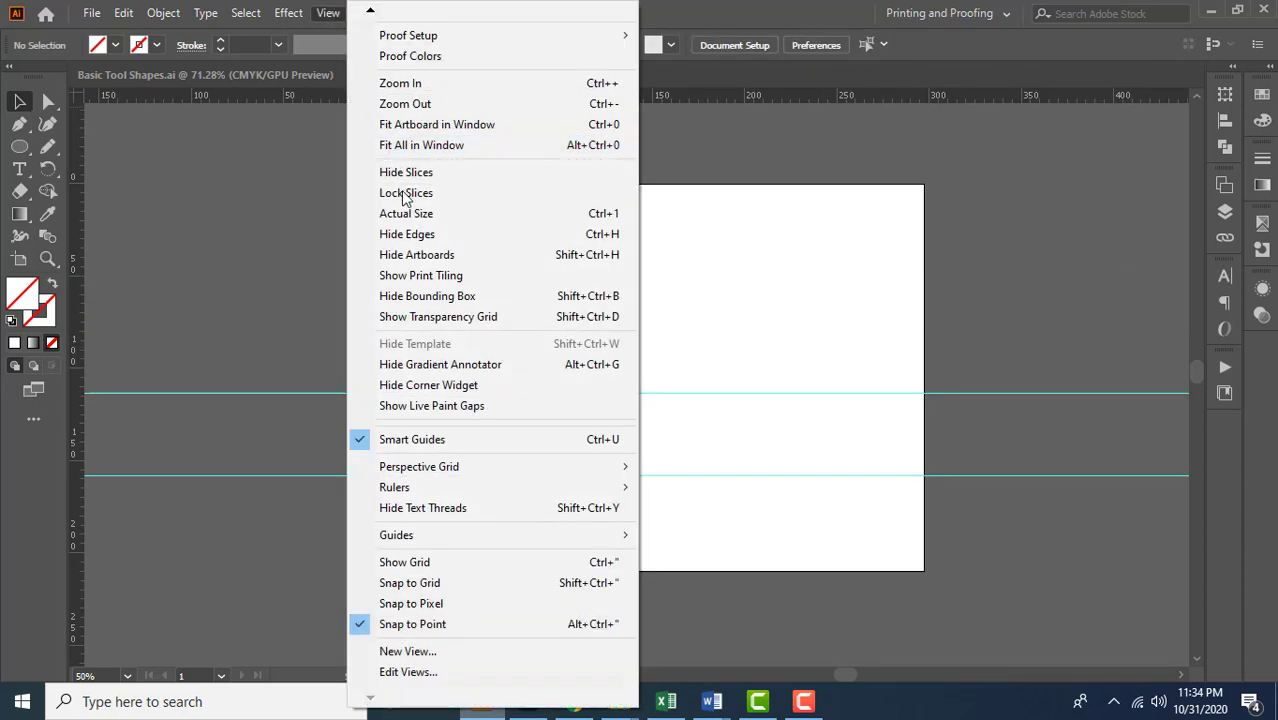
mouse_move(459, 536)
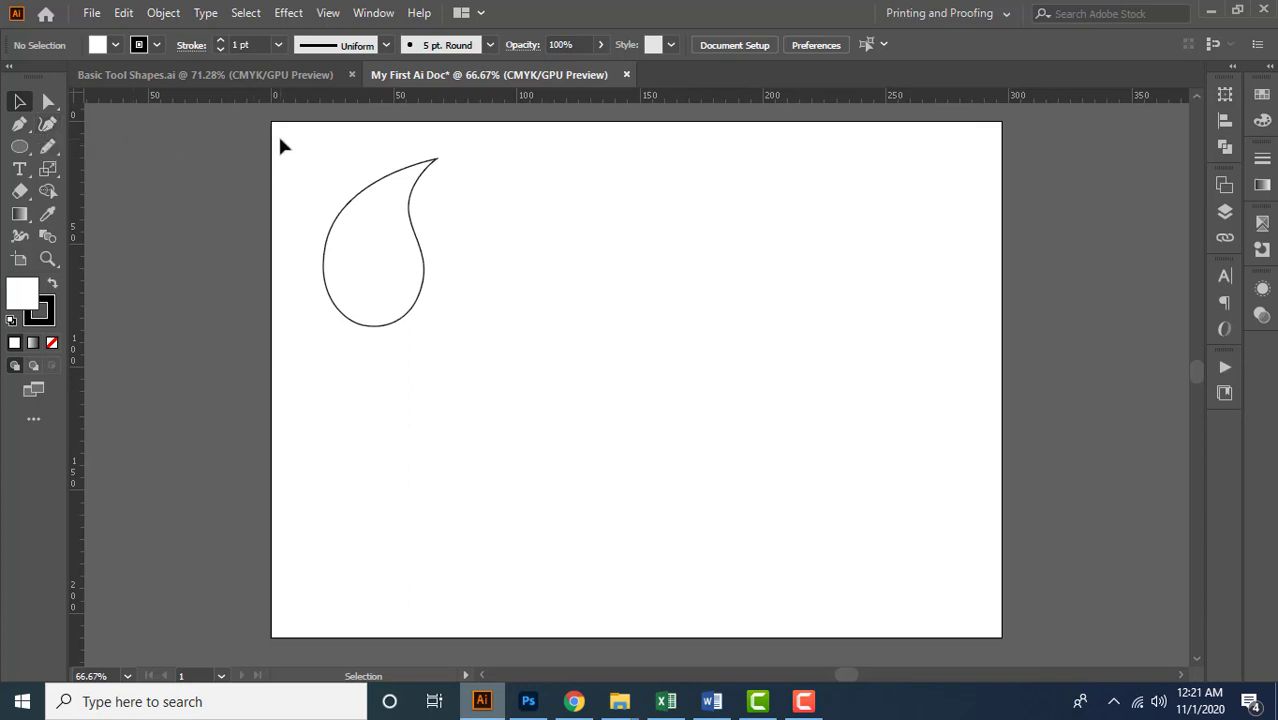
Start a Pen tool path beside the teardrop with a first anchor at about X 100 mm, Y 81 mm
drag(280, 146, 472, 345)
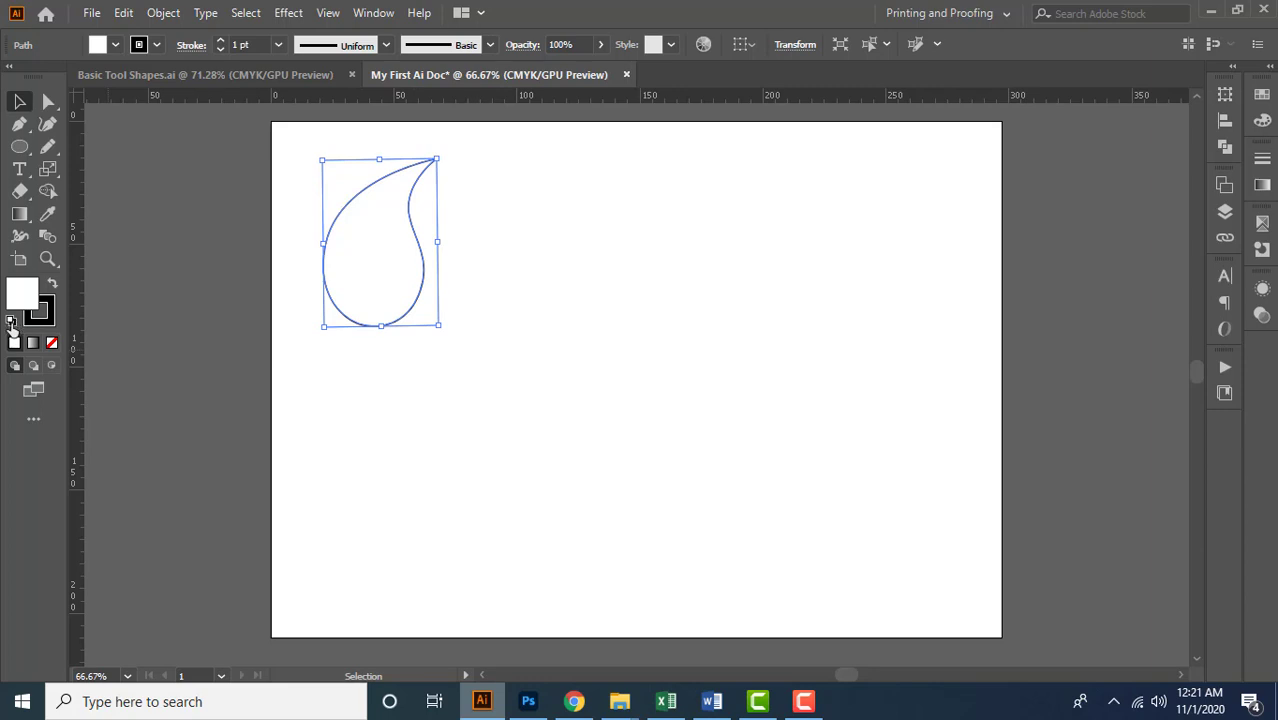
scroll(568, 220, up, 1)
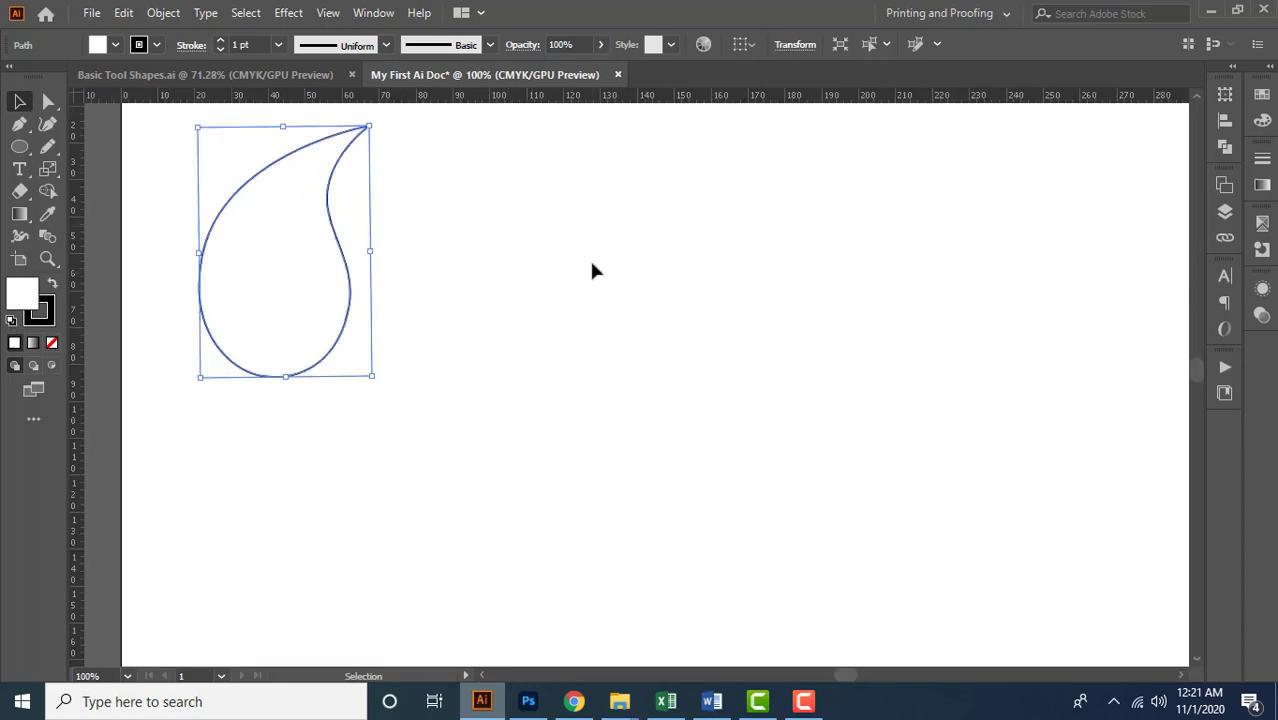
scroll(435, 329, up, 2)
drag(532, 328, 687, 416)
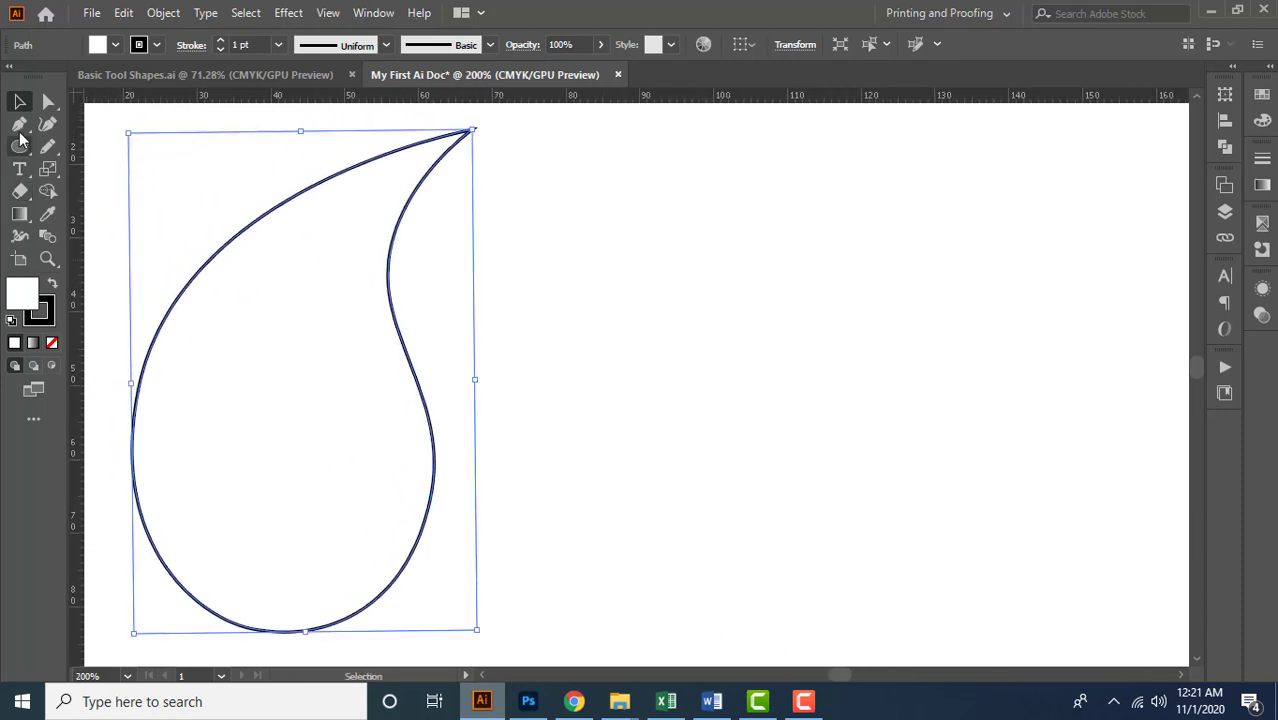
click(22, 130)
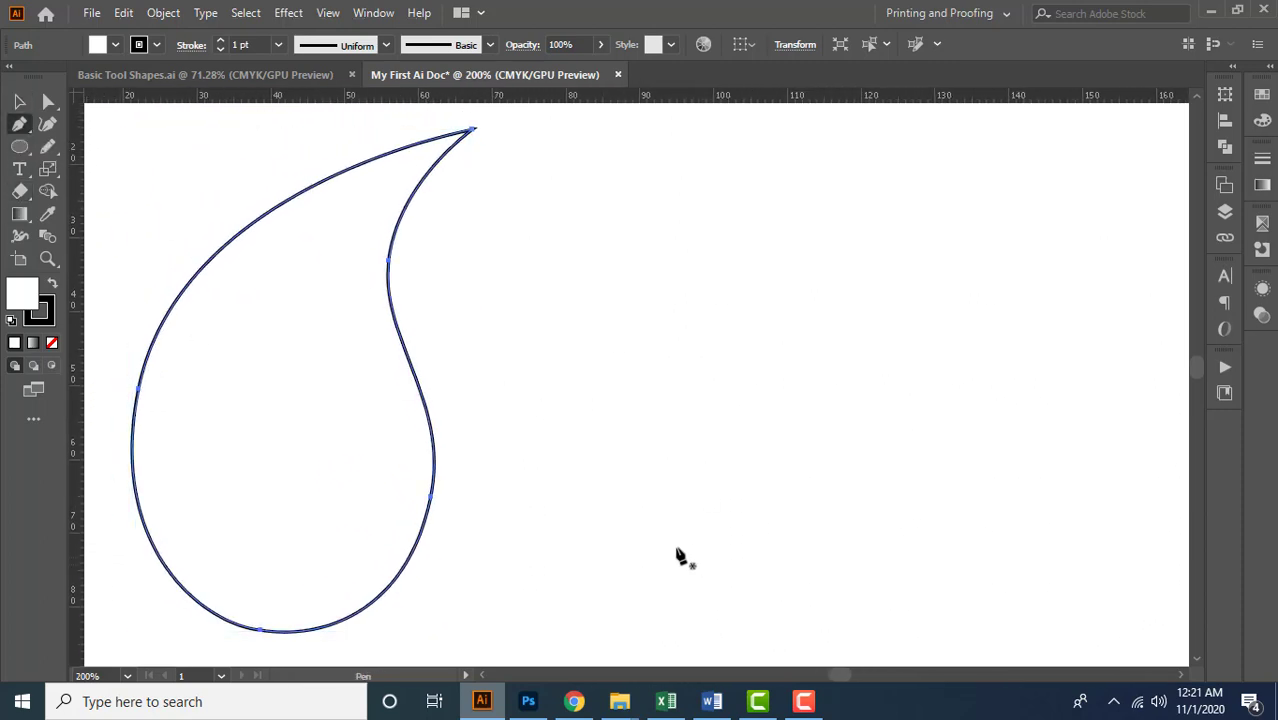
scroll(670, 535, down, 1)
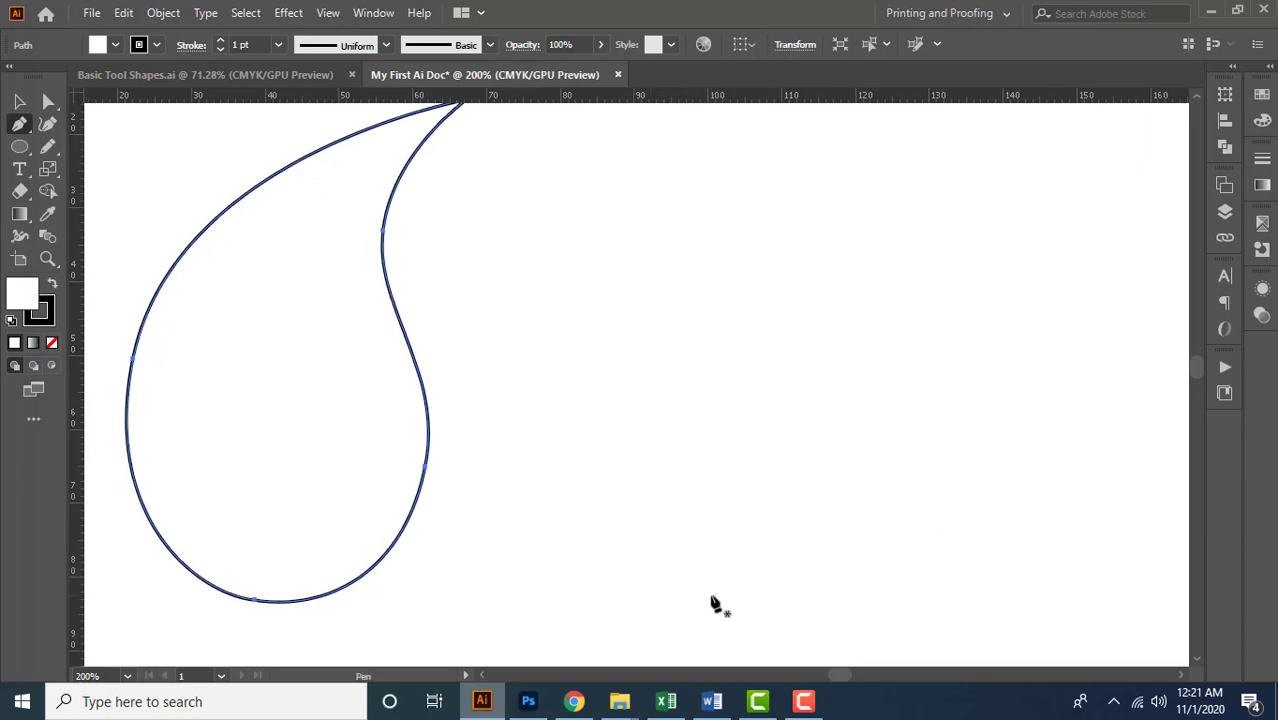
click(709, 587)
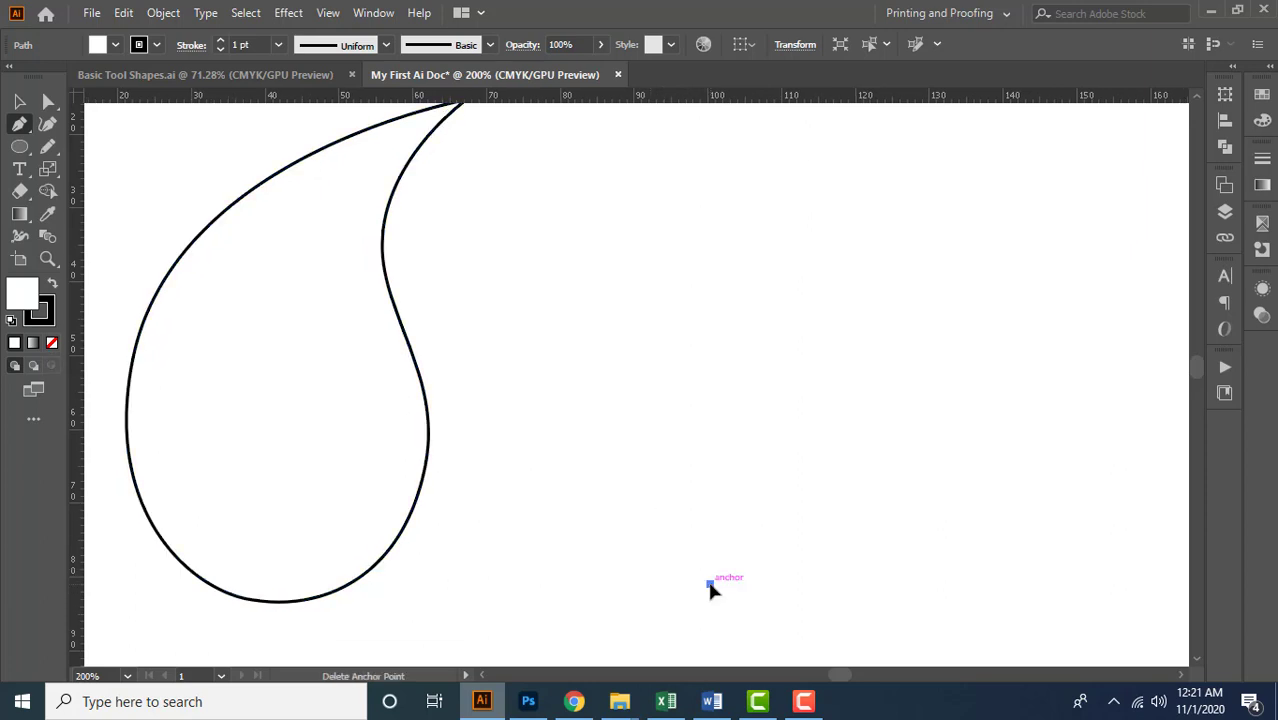
drag(709, 585, 566, 392)
click(564, 385)
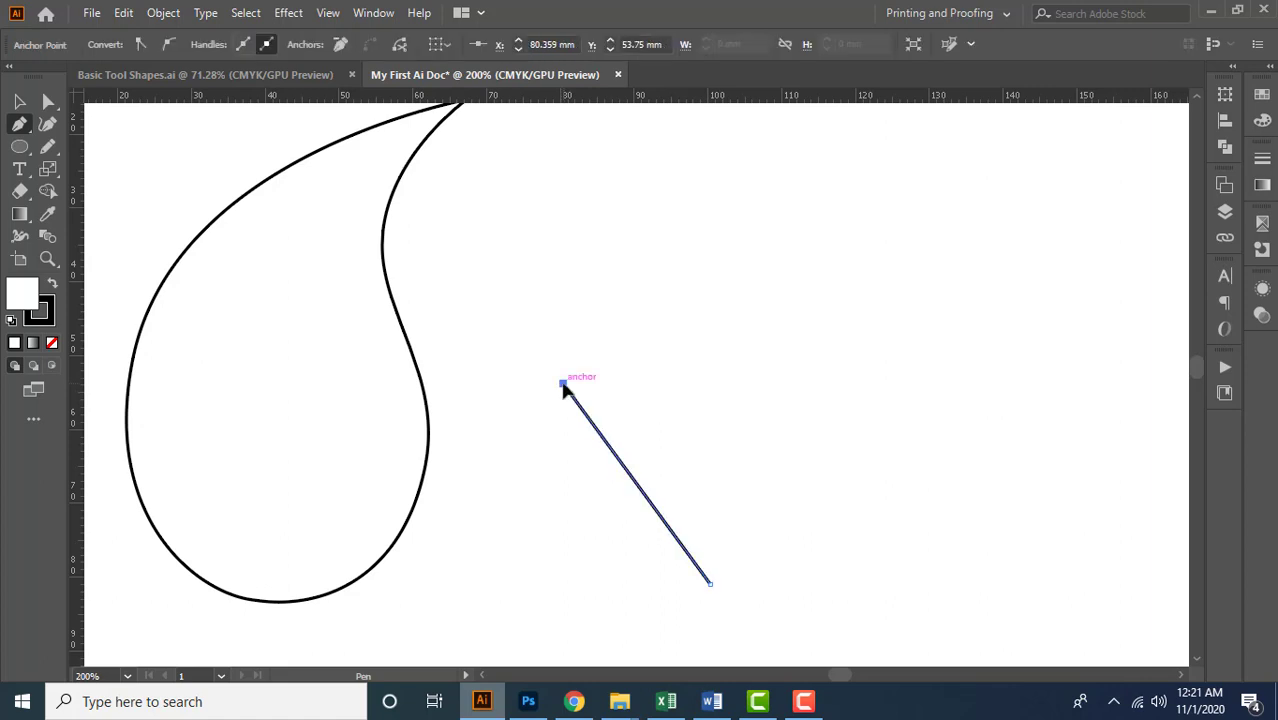
key(ctrl+z)
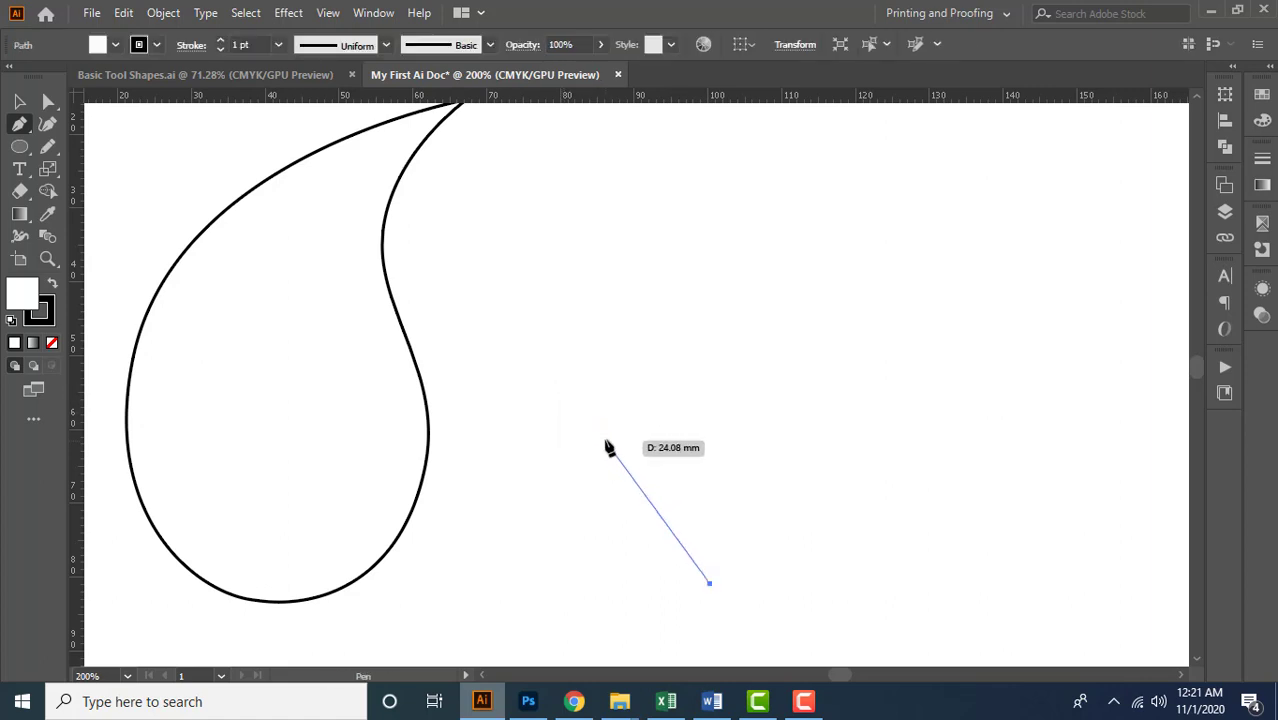
Add straight segments to the new path through anchors at about (86, 61), (78, 51), (86, 38) and (99, 31) mm
click(605, 439)
click(547, 363)
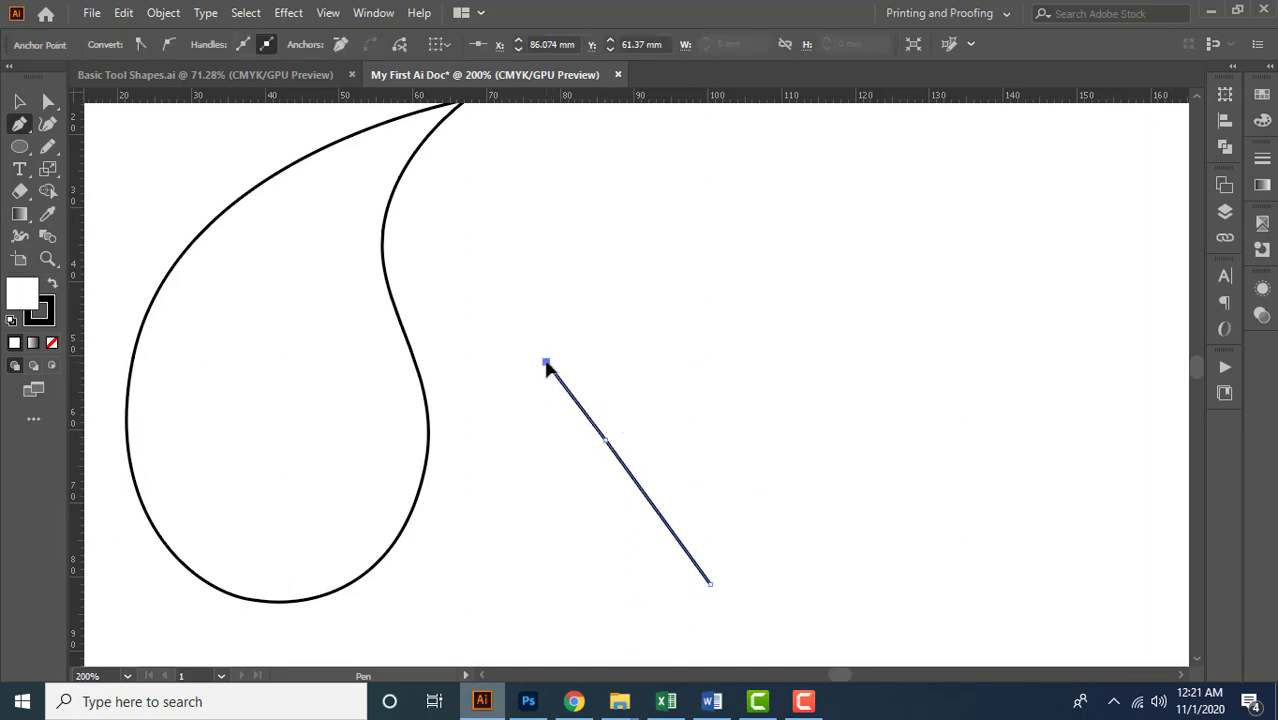
click(605, 270)
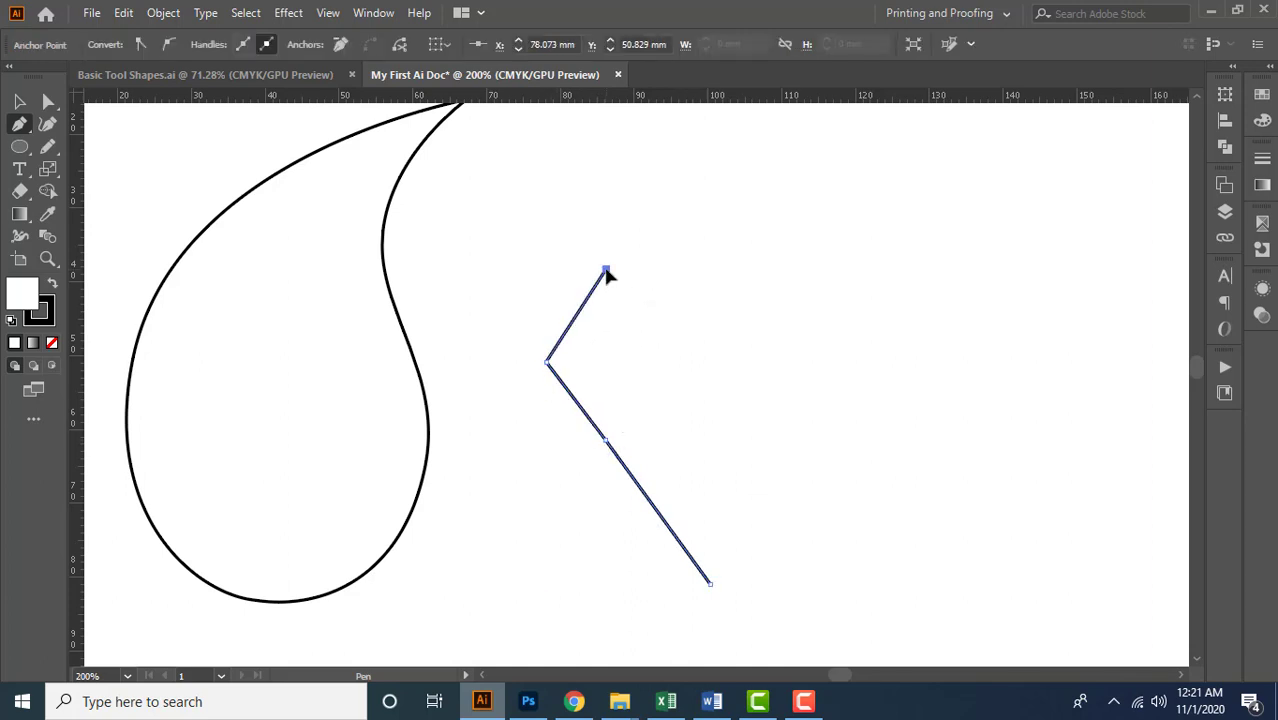
click(701, 215)
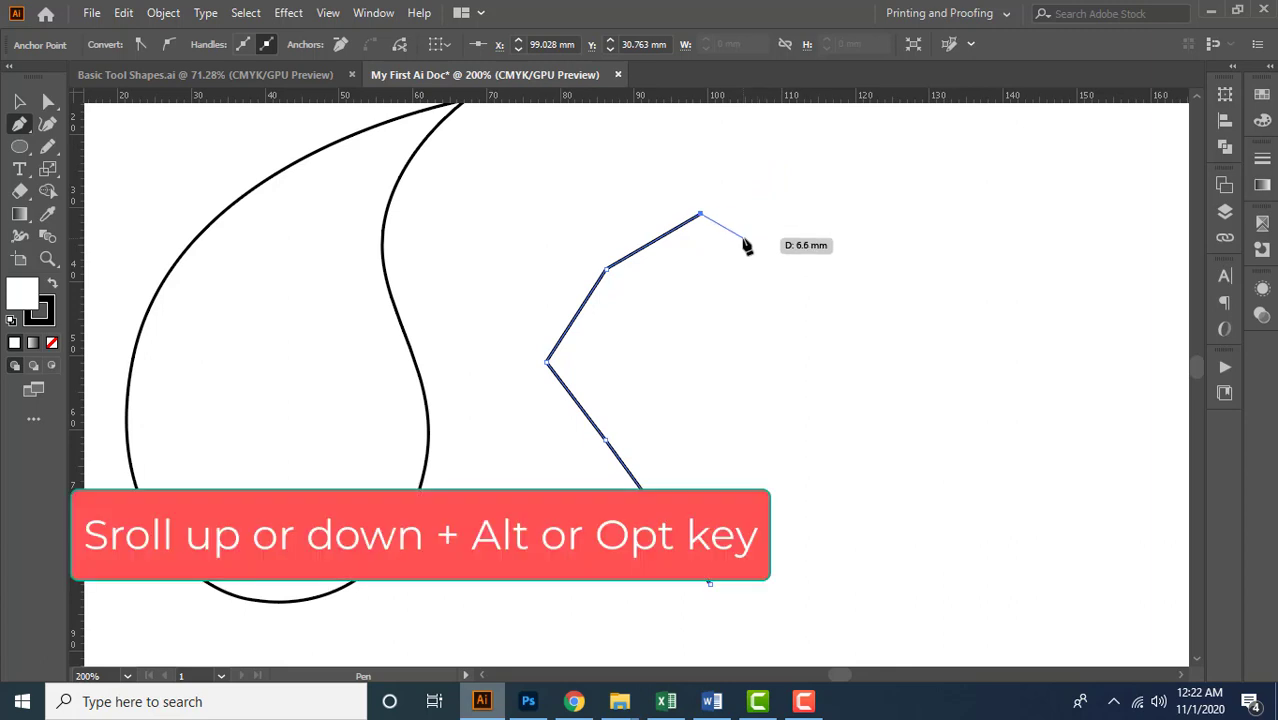
Examine the unfinished path by zooming in and out between 100% and 800%
alt+scroll(745, 245, up, 2)
alt+scroll(745, 245, down, 4)
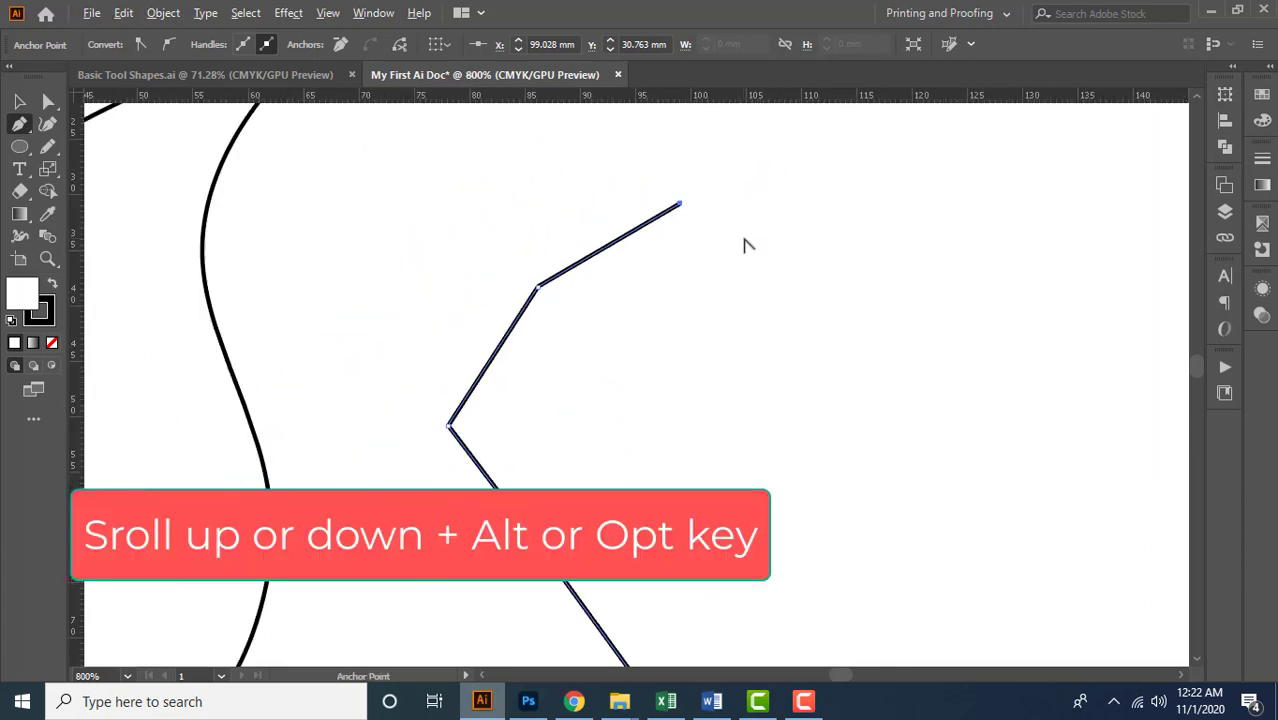
alt+scroll(790, 280, down, 2)
alt+scroll(719, 305, up, 3)
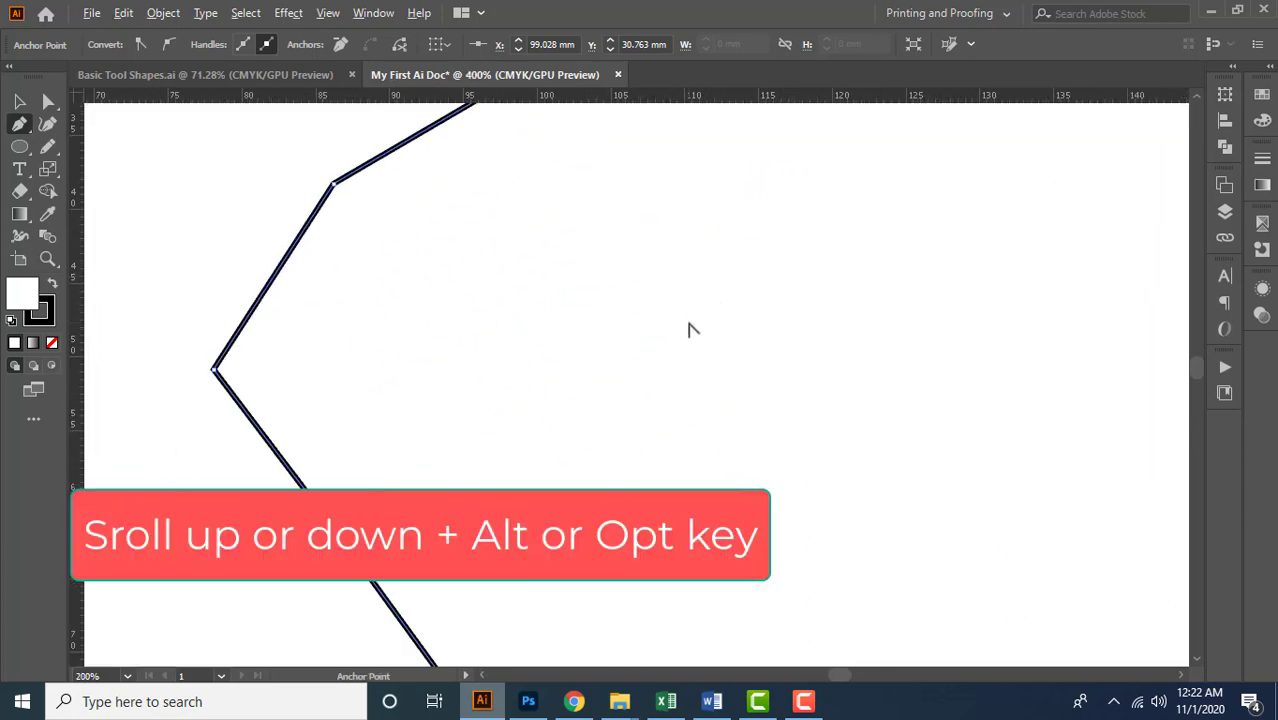
alt+scroll(690, 328, down, 3)
alt+scroll(516, 399, up, 4)
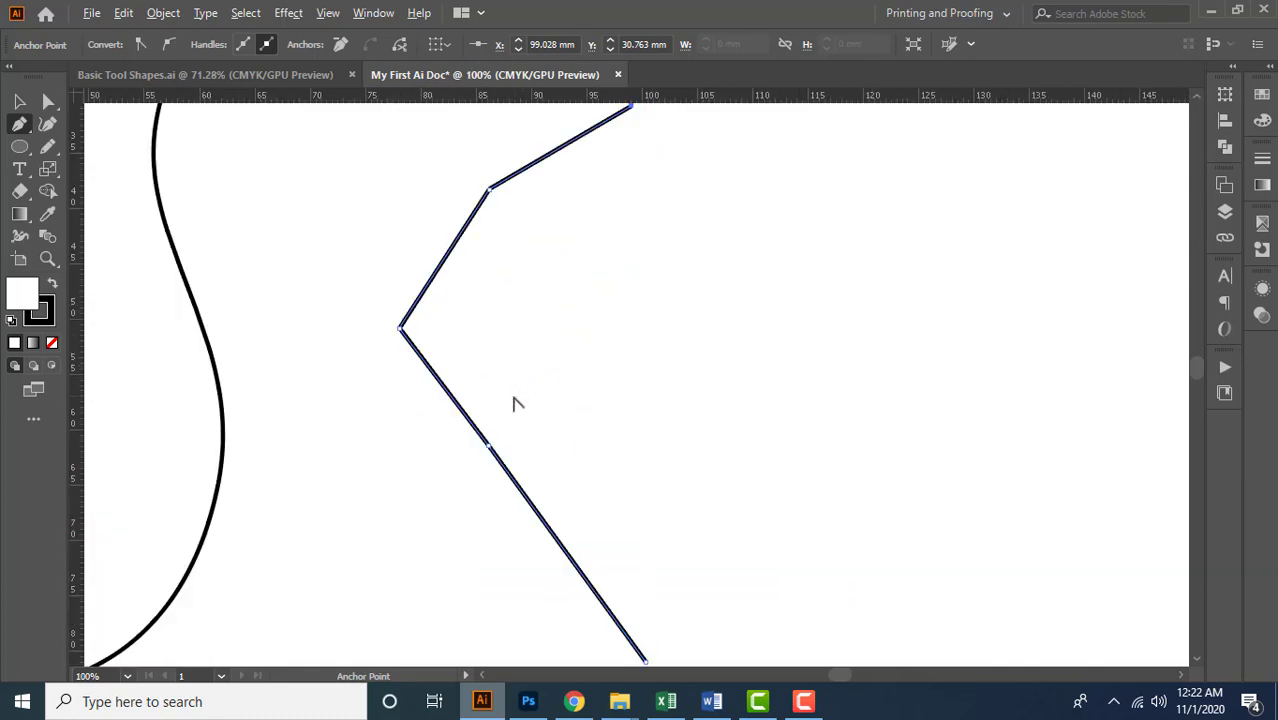
alt+scroll(550, 397, down, 3)
alt+scroll(548, 397, up, 3)
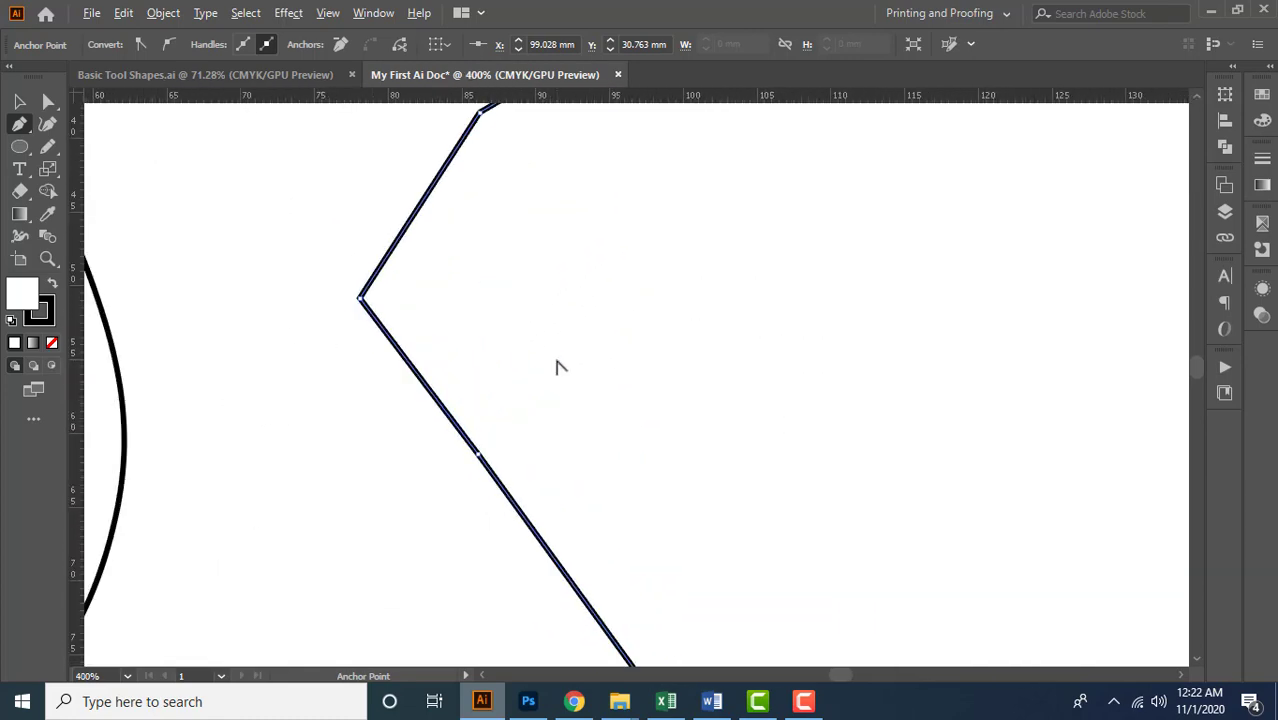
Pan around the enlarged path, return to 100% view and enlarge it to 150%
key(space)
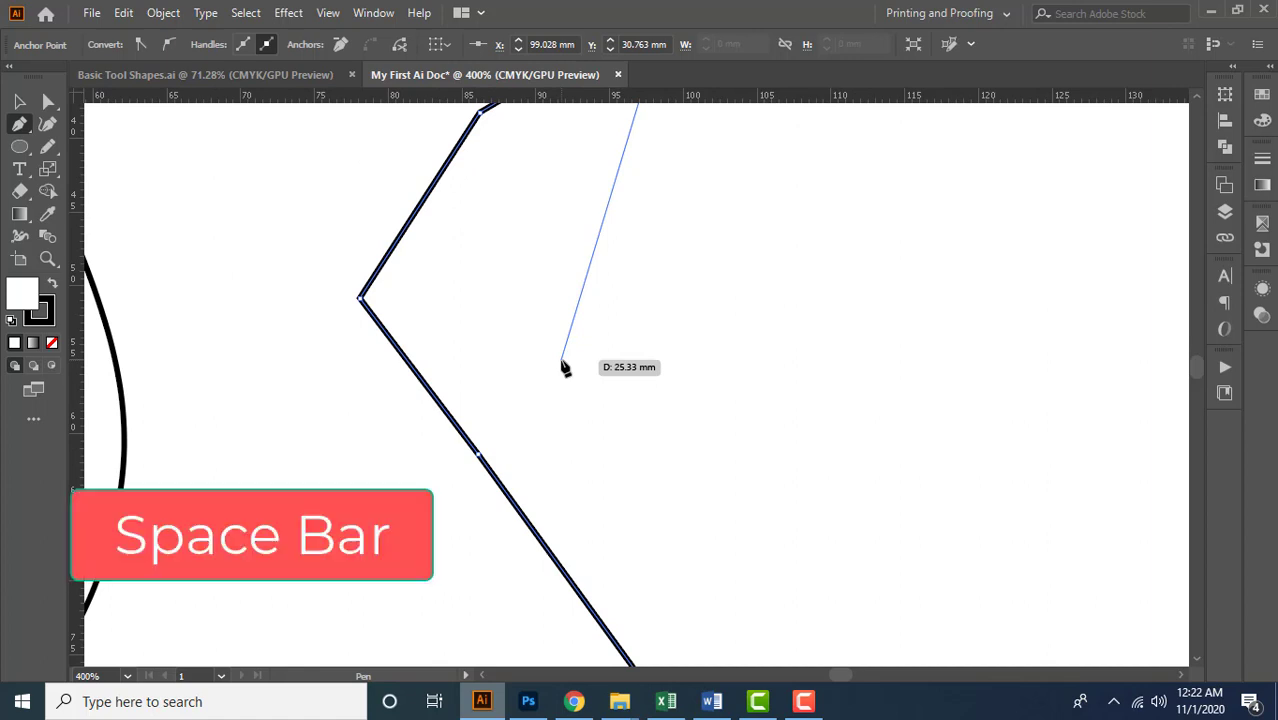
mouse_move(710, 260)
mouse_down()
mouse_move(613, 434)
mouse_move(645, 528)
mouse_move(762, 280)
mouse_up()
mouse_move(790, 474)
mouse_down()
mouse_move(562, 437)
mouse_move(774, 332)
mouse_up()
drag(762, 258, 677, 504)
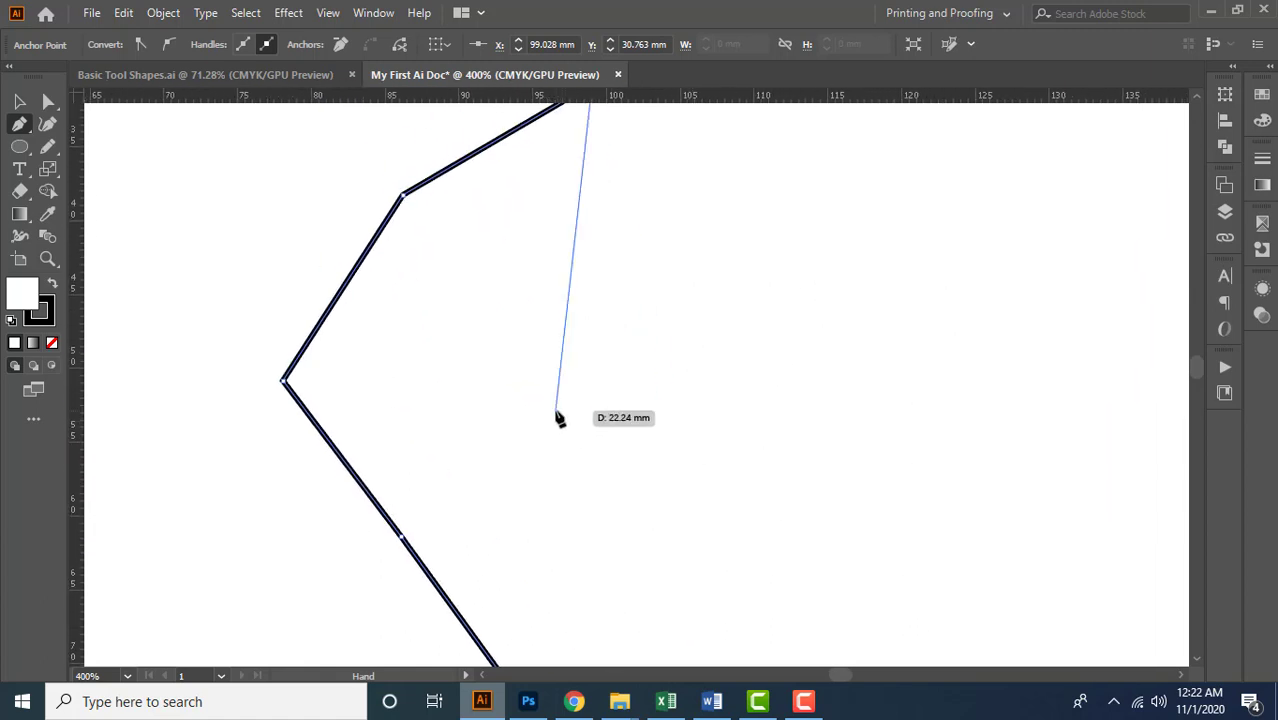
drag(846, 393, 648, 388)
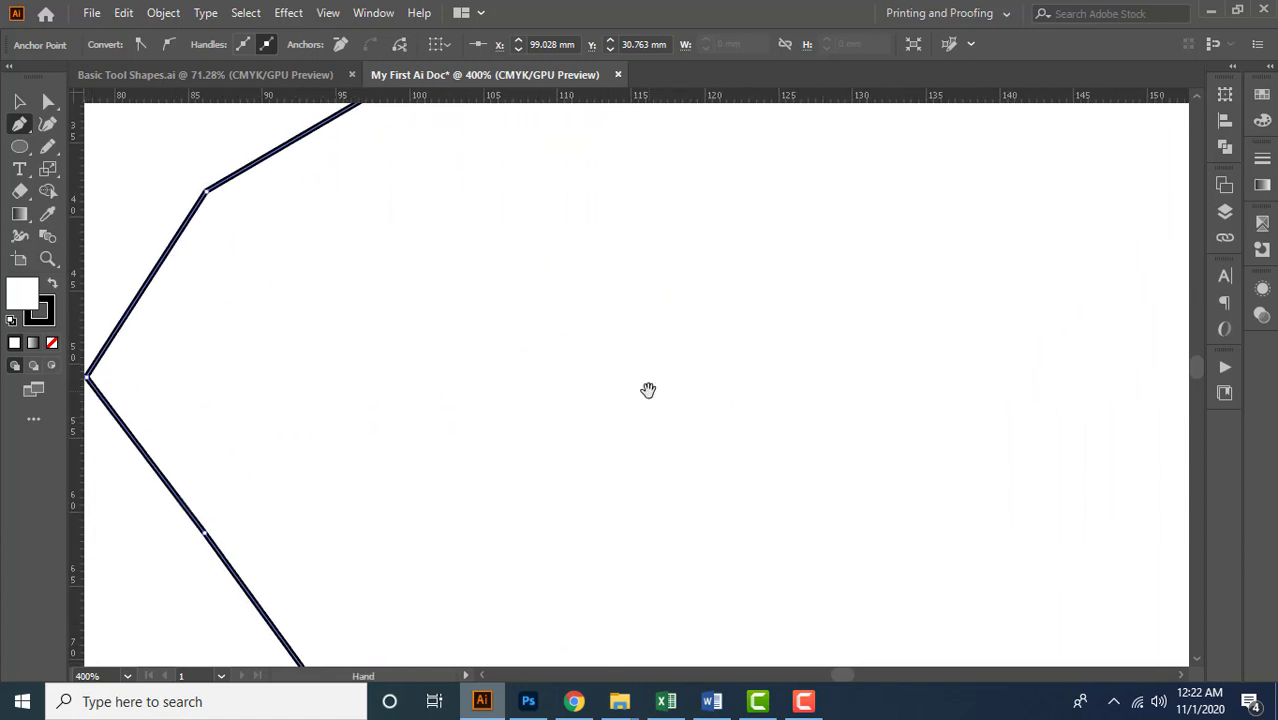
drag(537, 357, 662, 362)
key(ctrl+1)
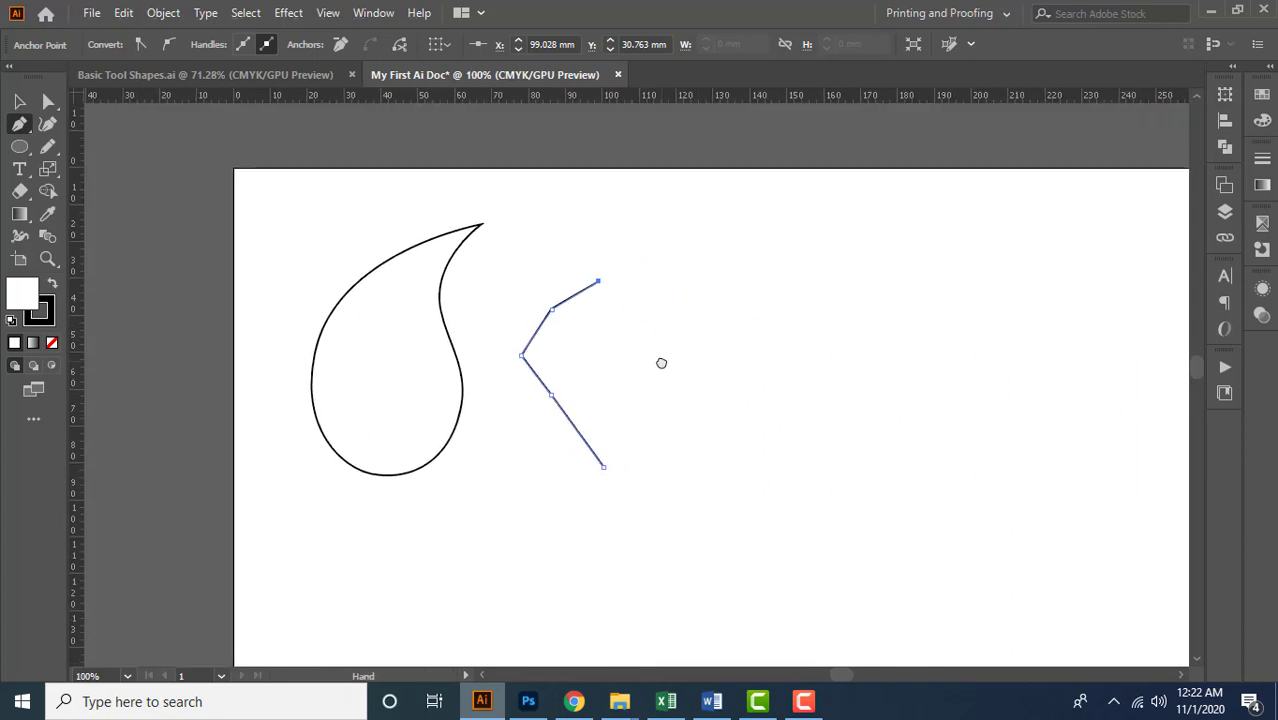
scroll(609, 332, up, 1)
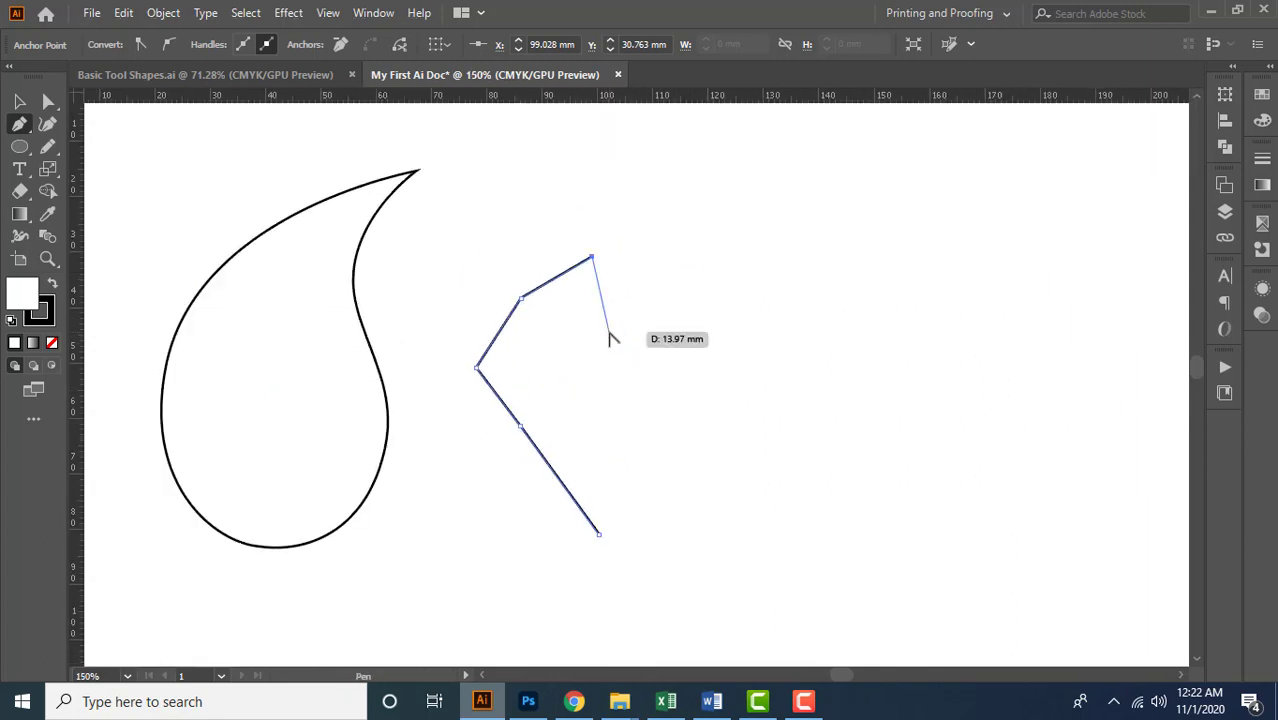
Undo the four anchors added after the path's first point
key(ctrl+z)
key(ctrl+z)
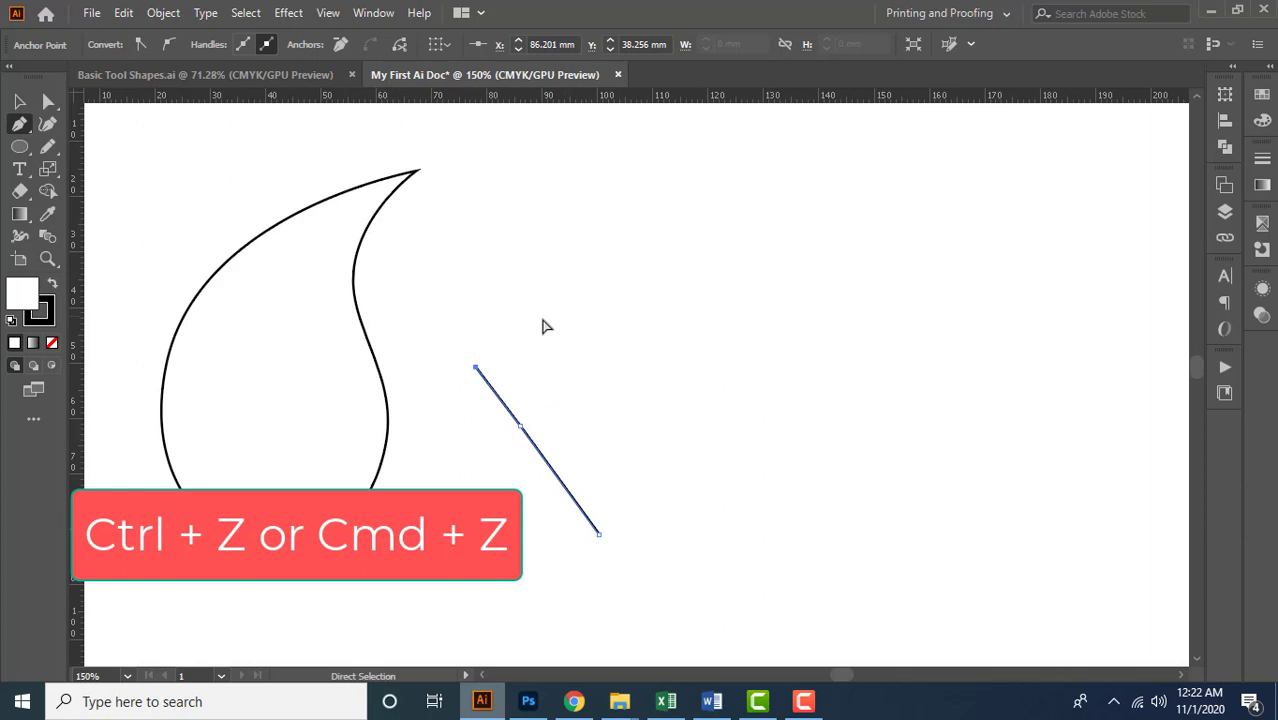
key(ctrl+z)
key(ctrl+z)
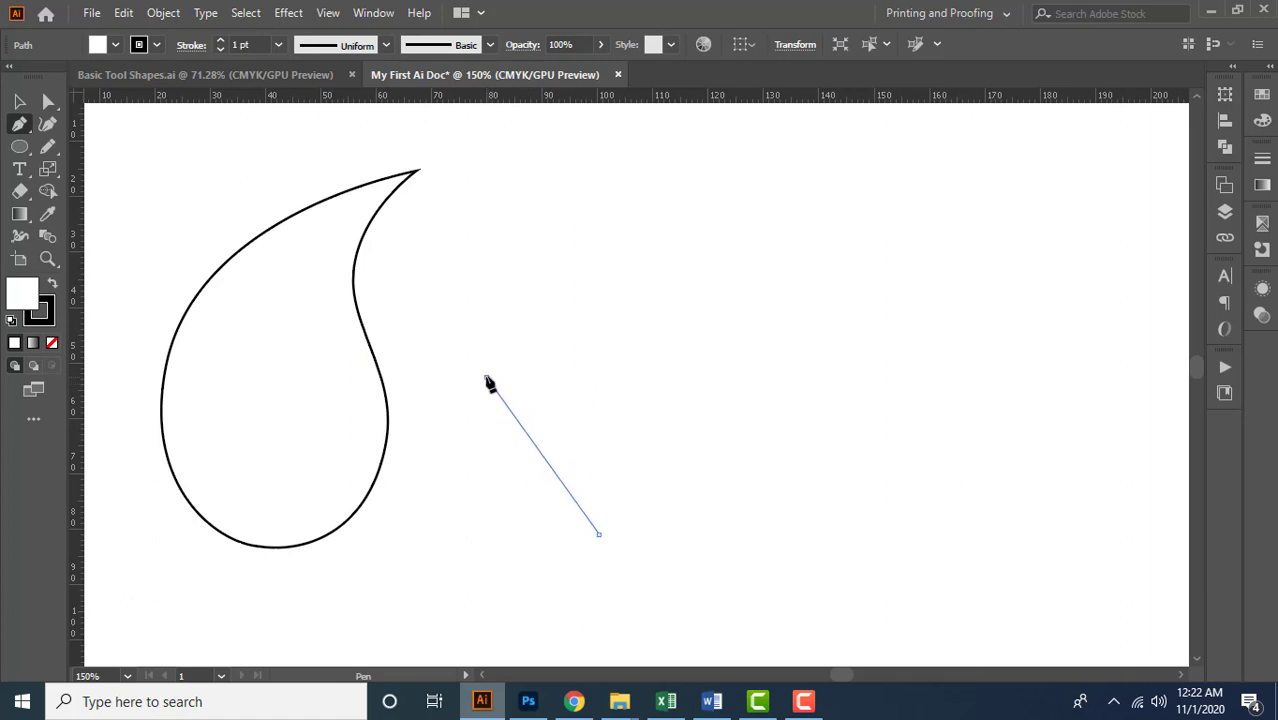
Draw straight segments through about (80, 53), (115, 15), (110, 42) and (123, 61) mm, and close the path at its first anchor
click(486, 377)
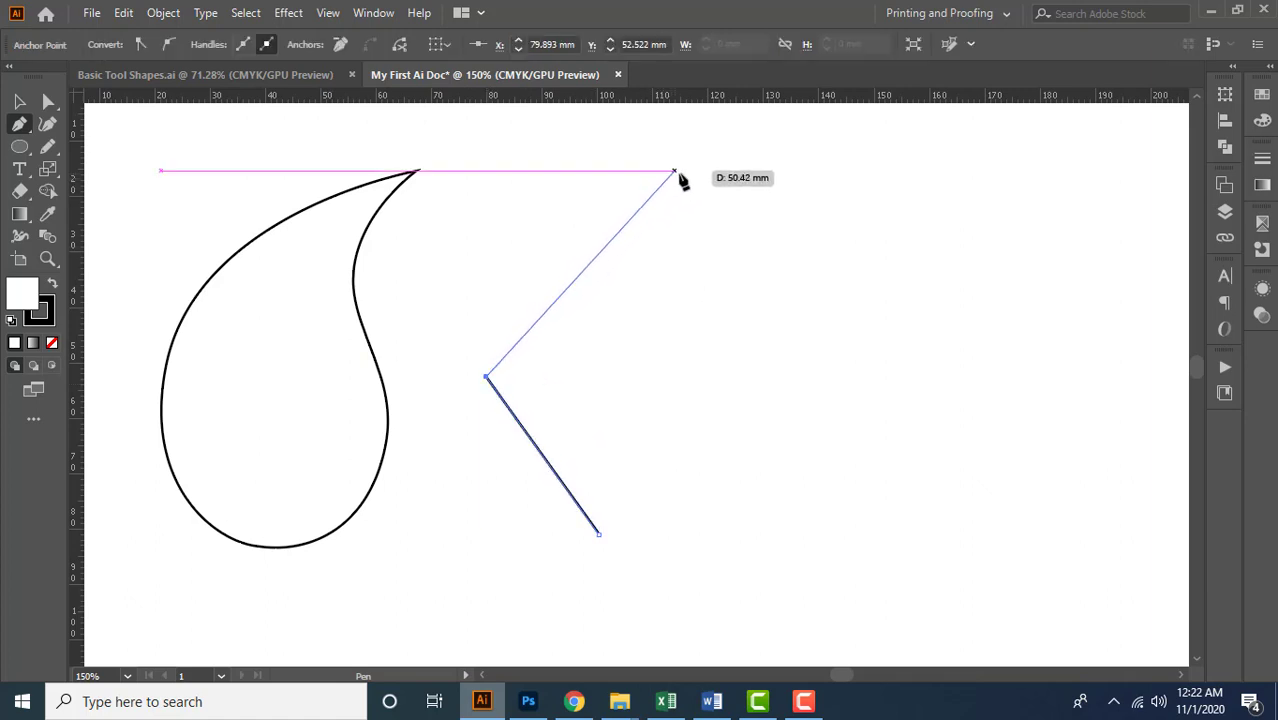
click(682, 172)
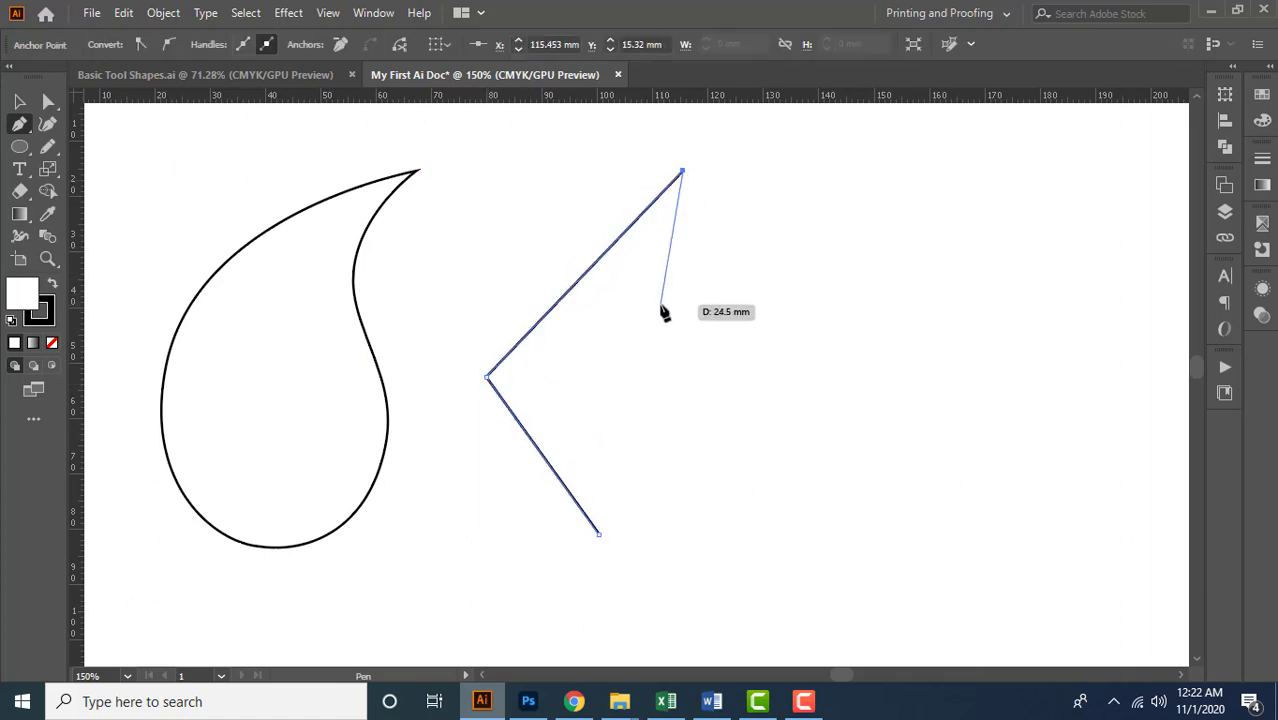
click(653, 321)
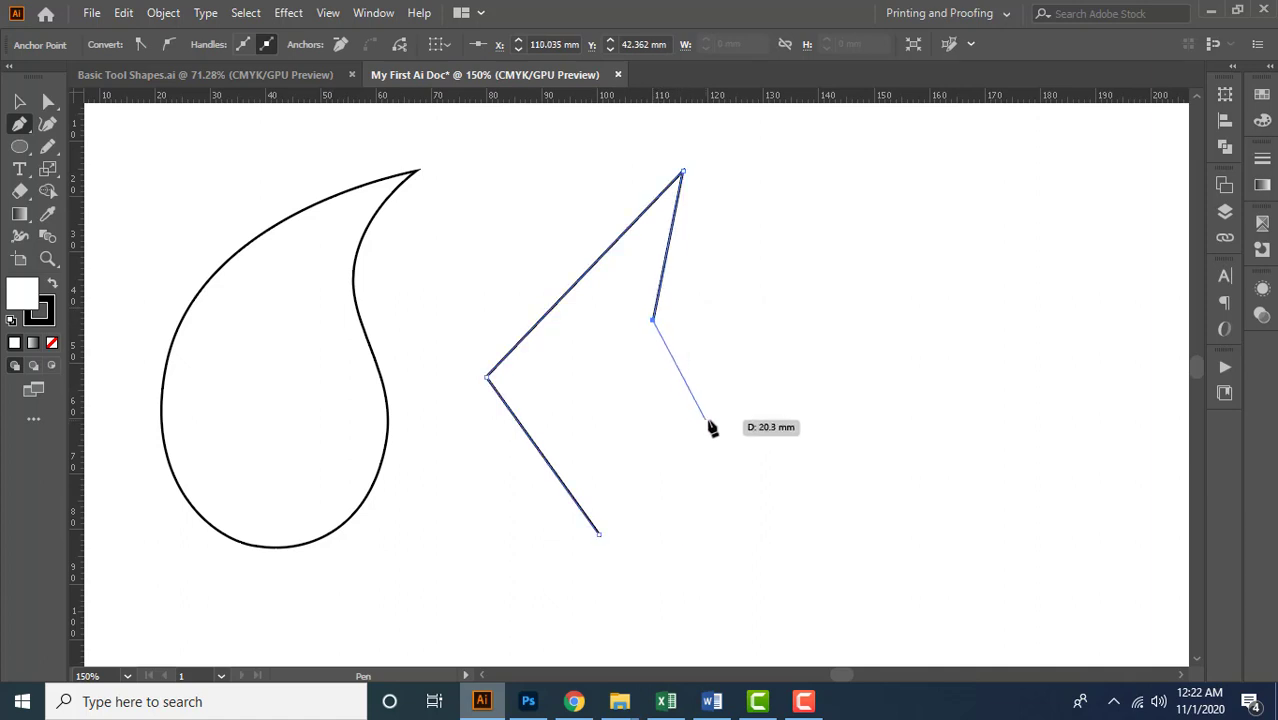
click(725, 425)
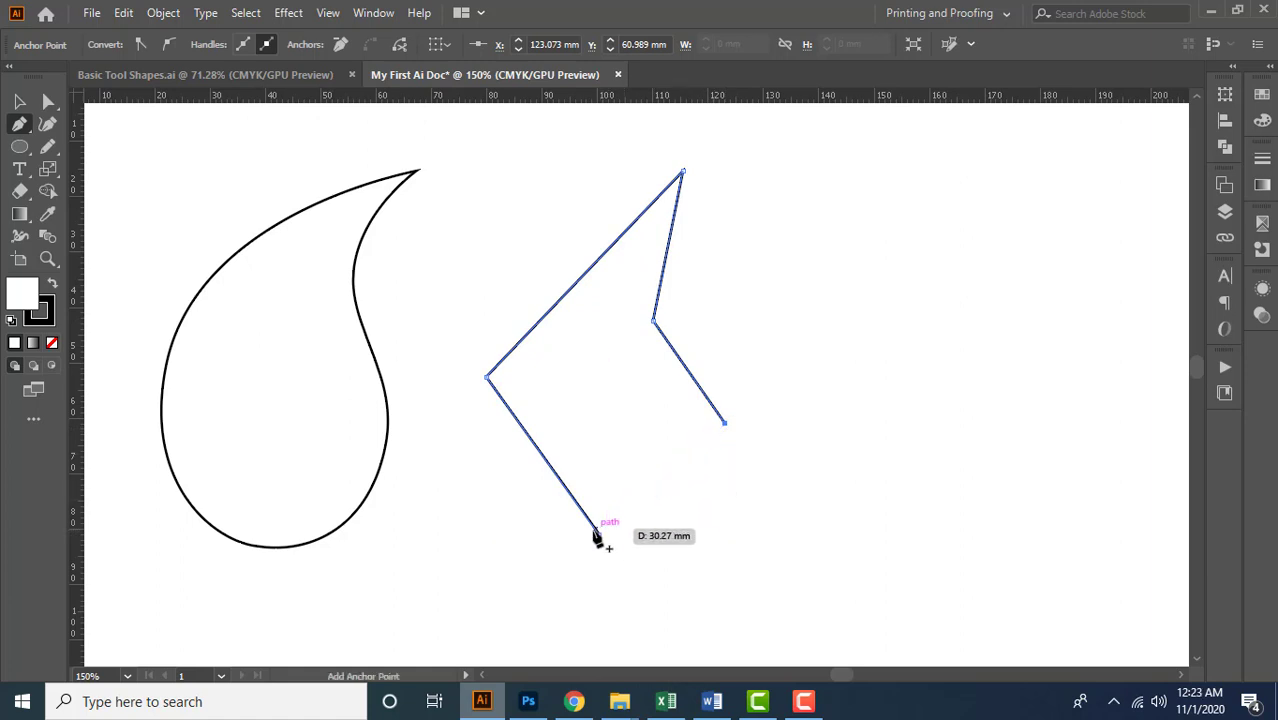
click(599, 532)
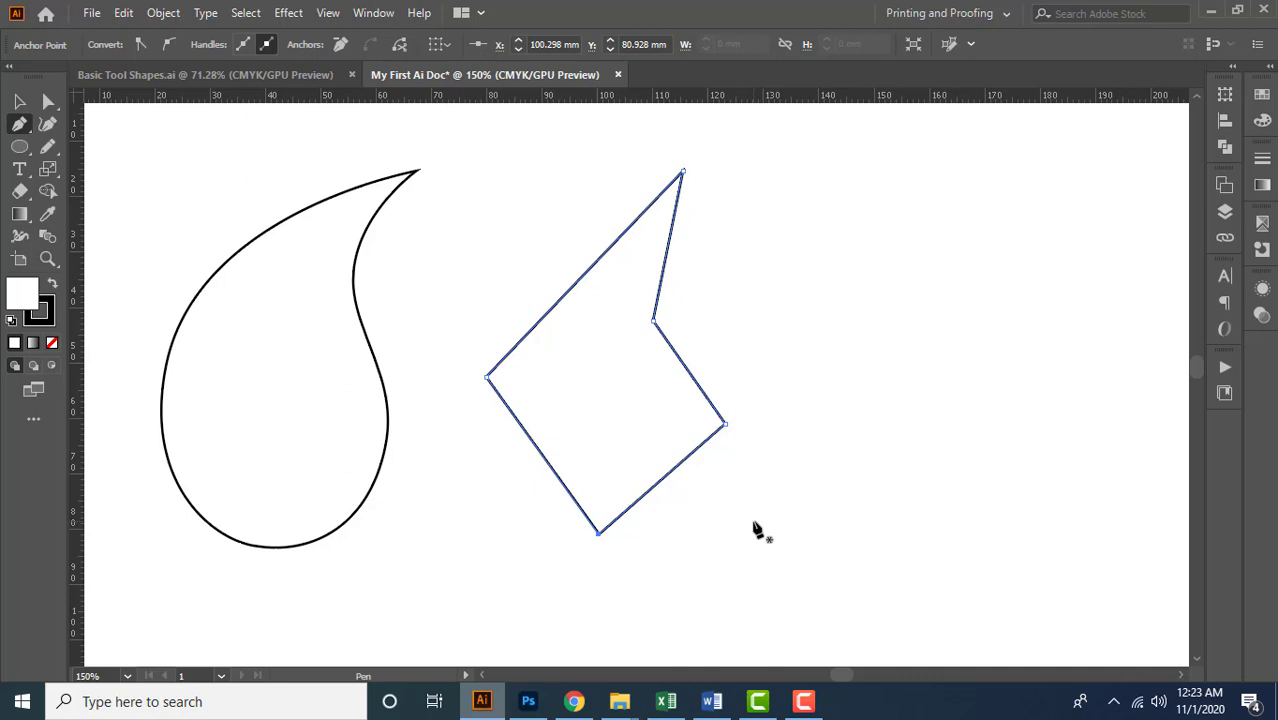
click(19, 102)
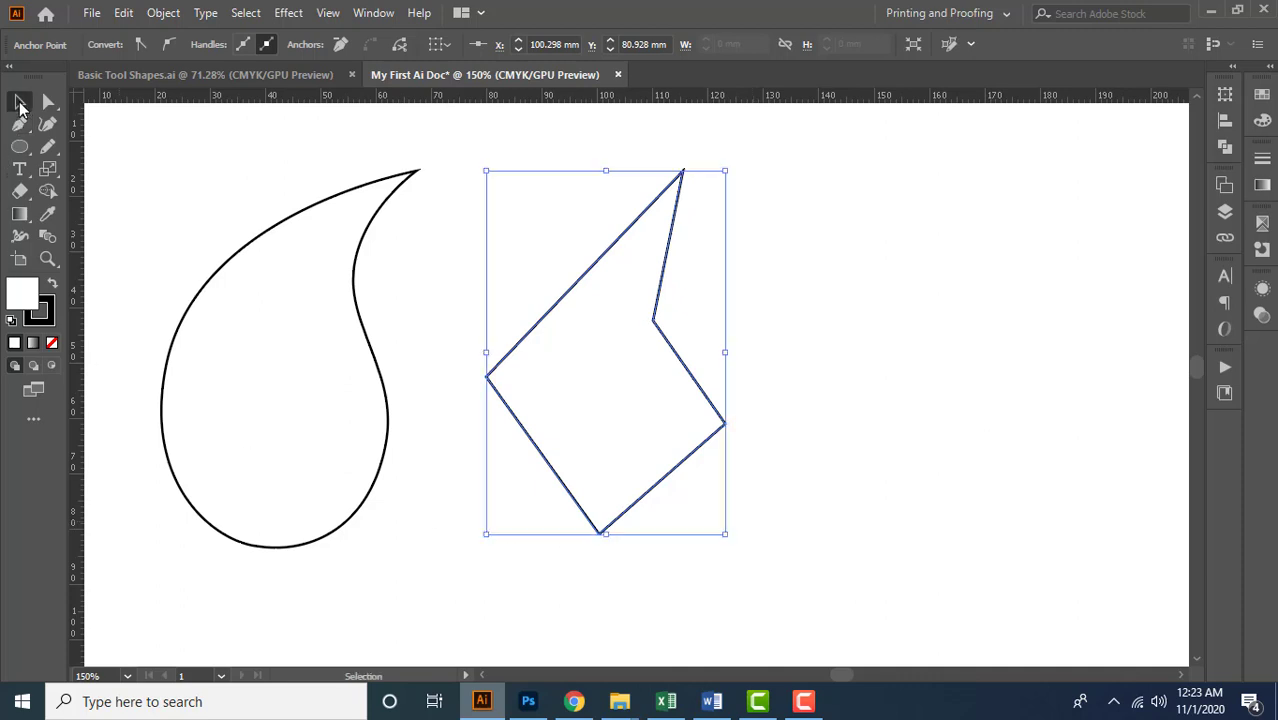
drag(471, 137, 690, 463)
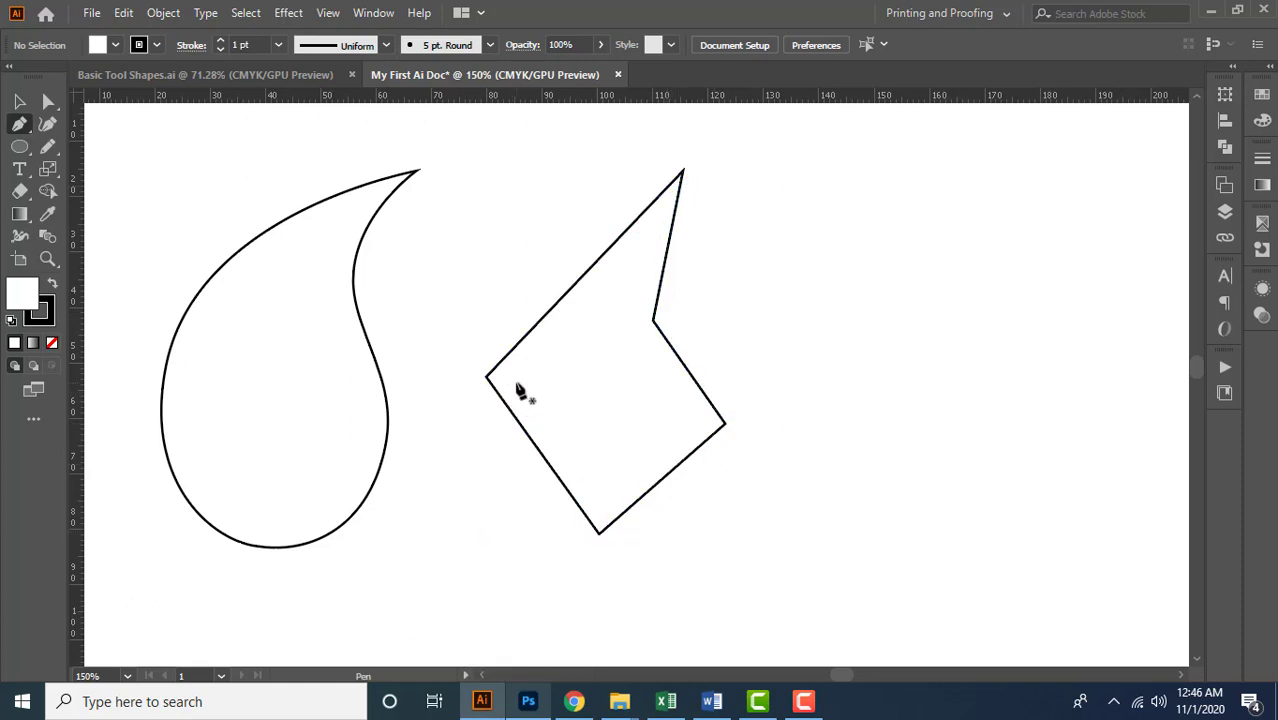
Convert the closed shape's leftmost corner into a smooth curve with vertical handles using the Anchor Point tool
click(20, 131)
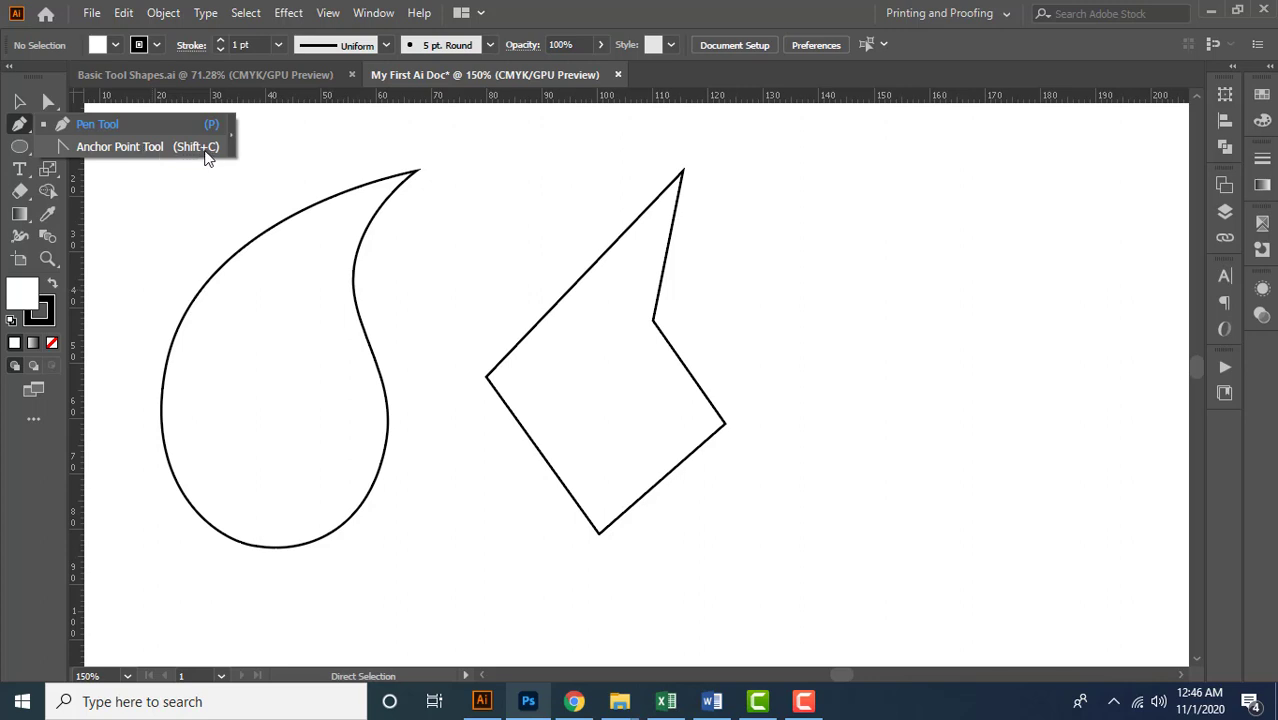
click(133, 146)
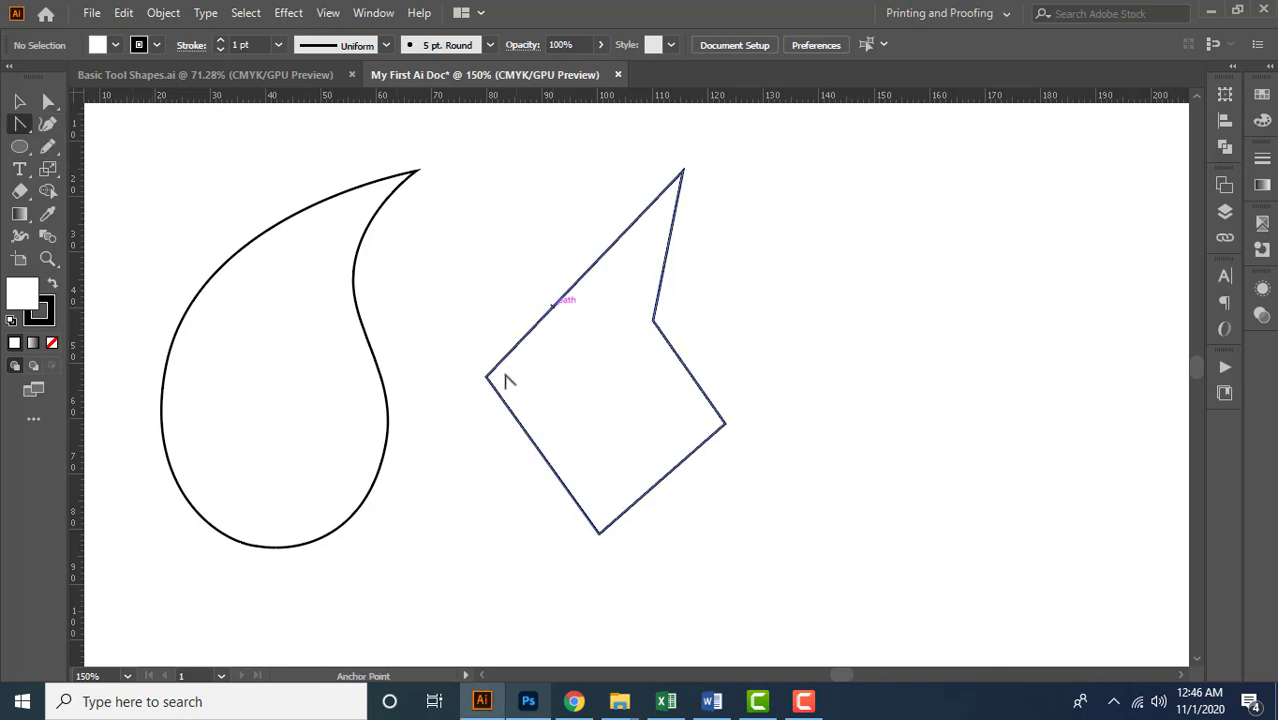
drag(487, 377, 489, 252)
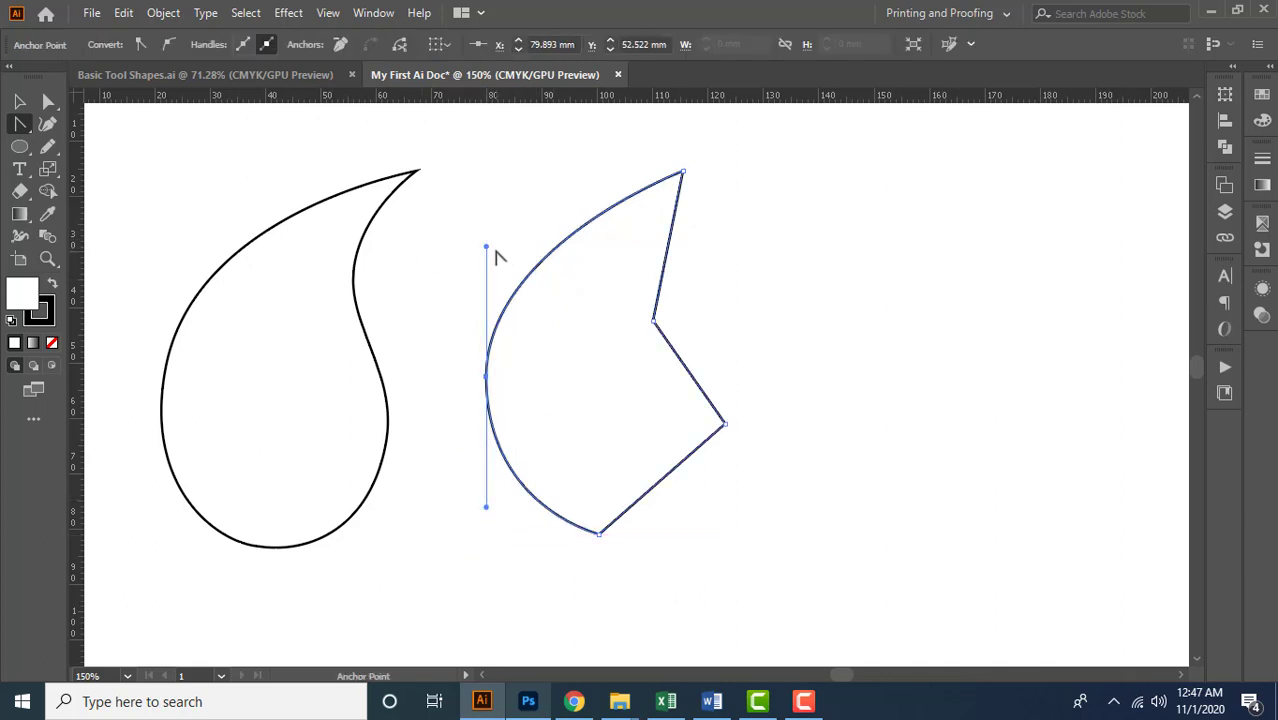
Lengthen the upper handle of the shape's leftmost anchor while keeping it vertical, and switch to the Direct Selection tool
drag(486, 250, 508, 225)
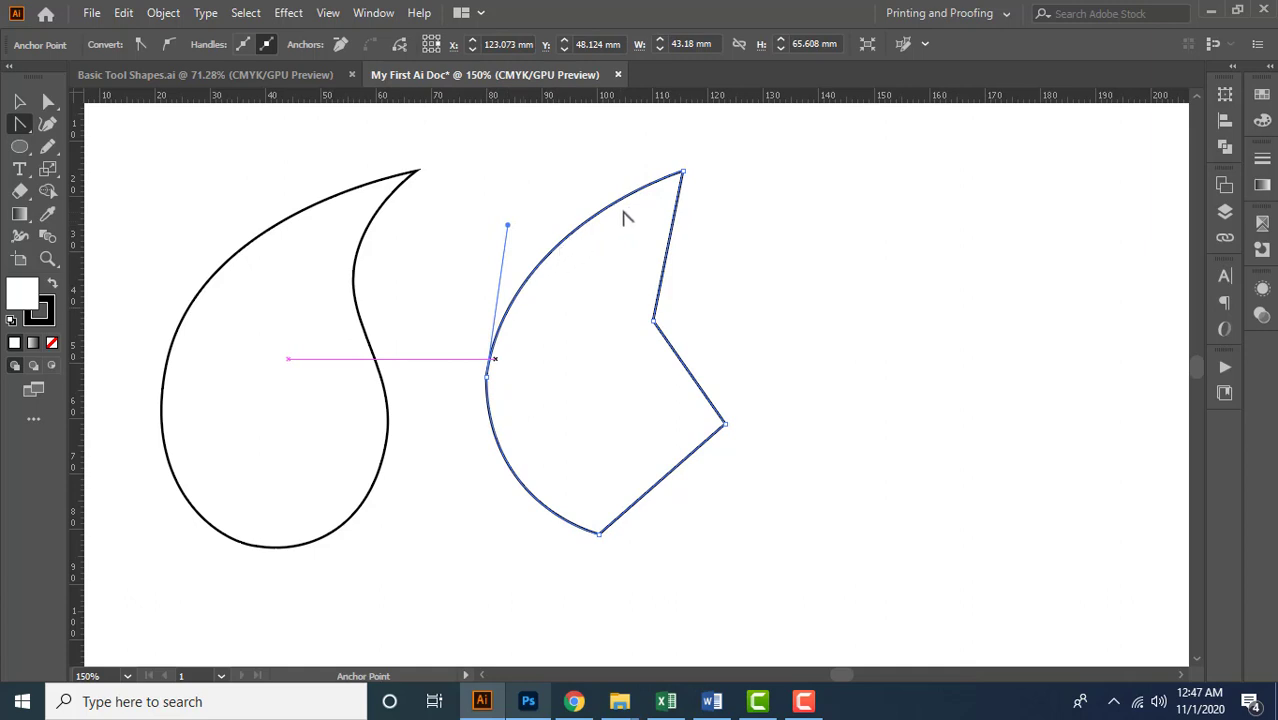
drag(509, 220, 487, 222)
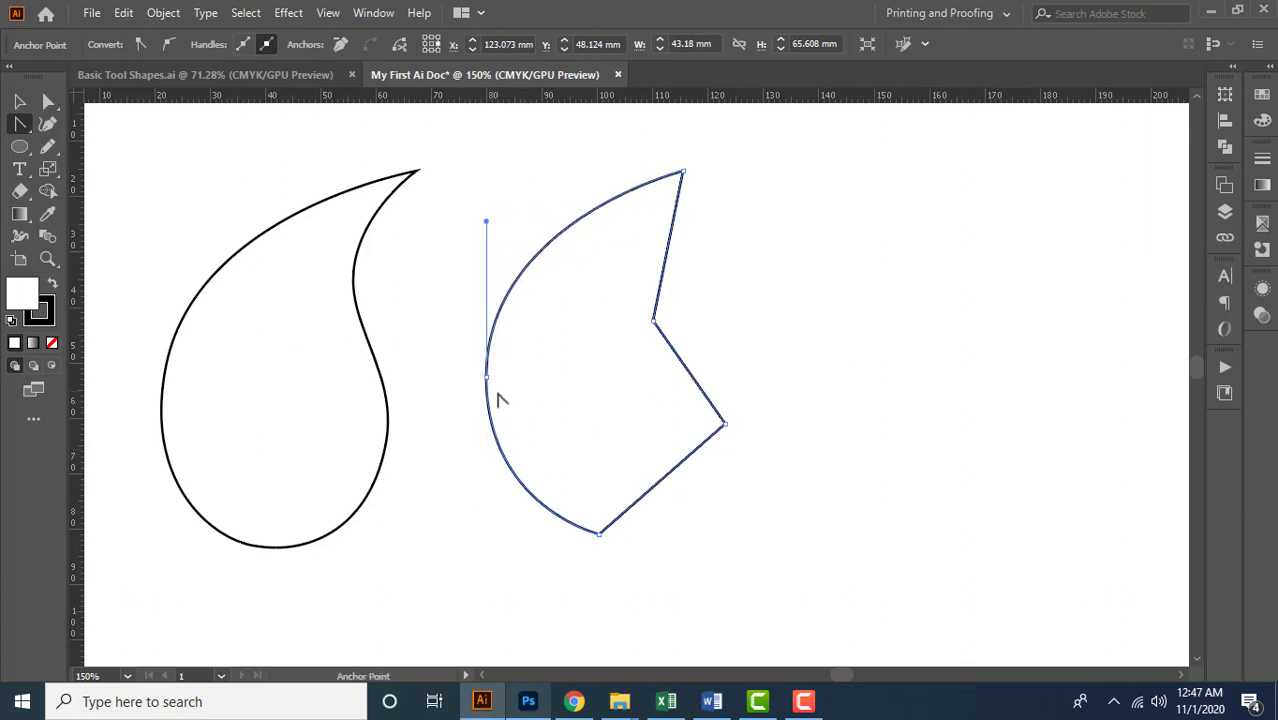
key(a)
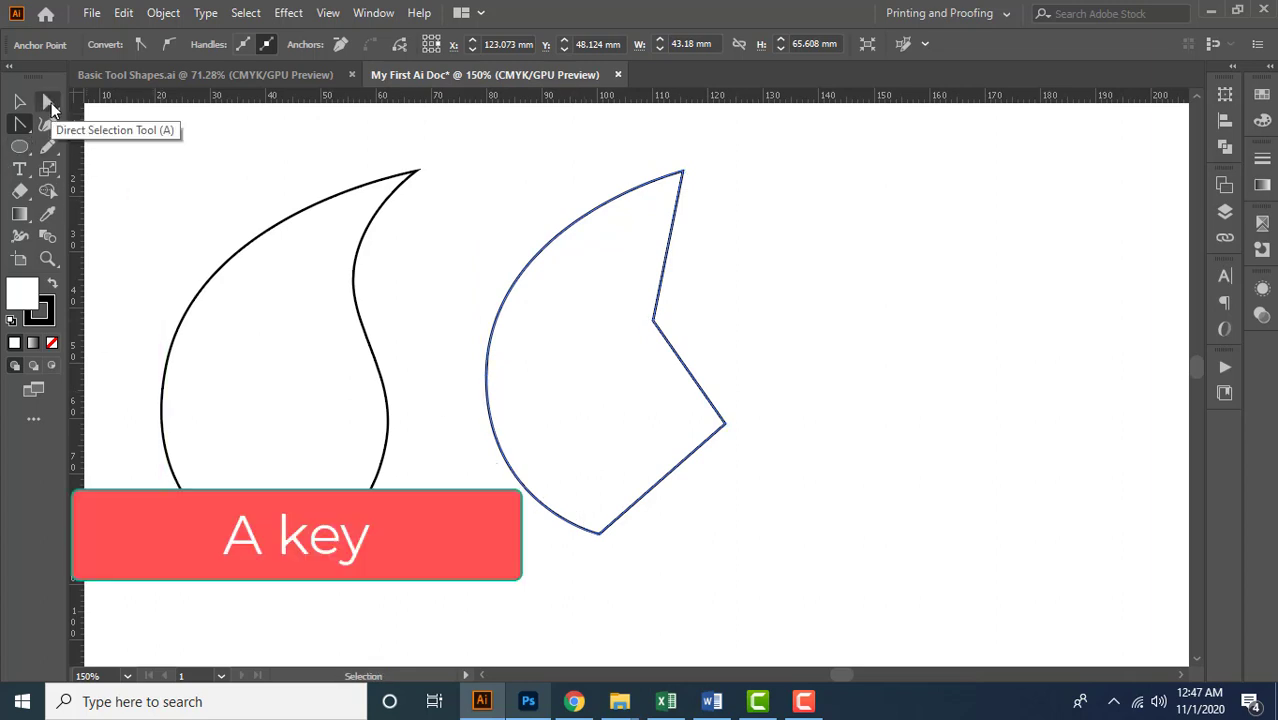
Select the shape's leftmost anchor with the Direct Selection tool and lengthen its lower handle slightly, keeping it vertical
click(51, 104)
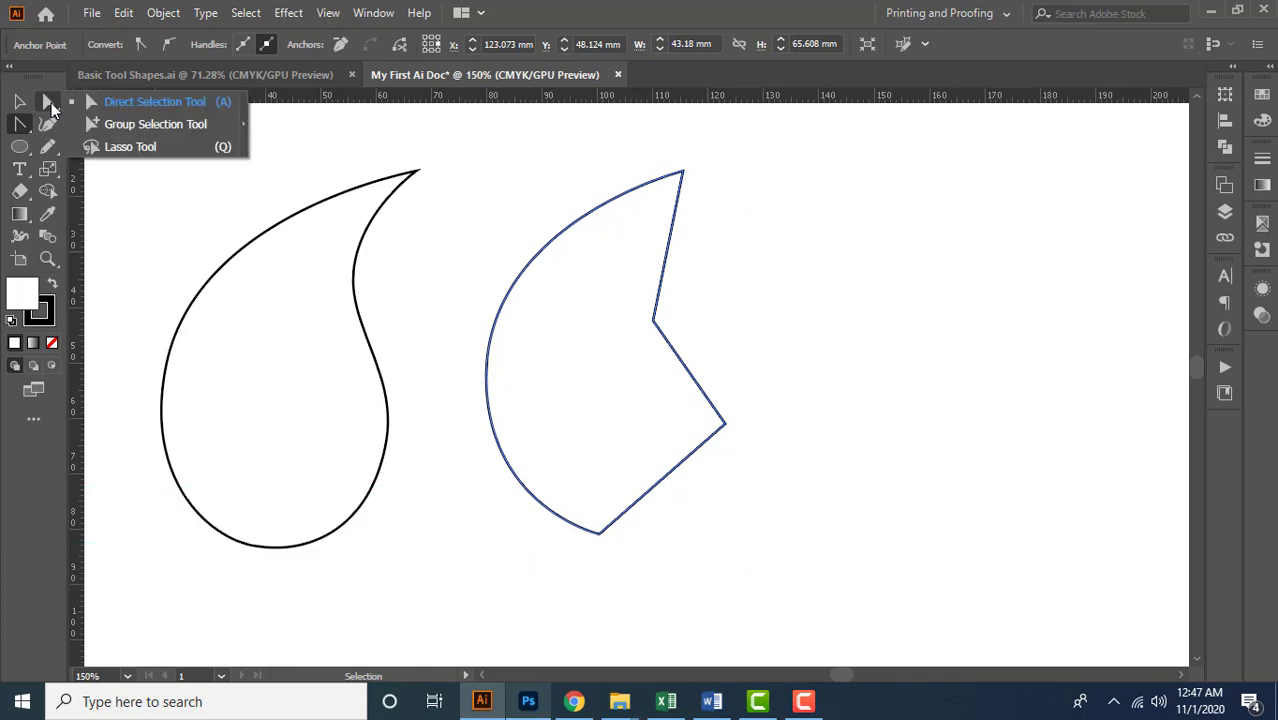
click(160, 104)
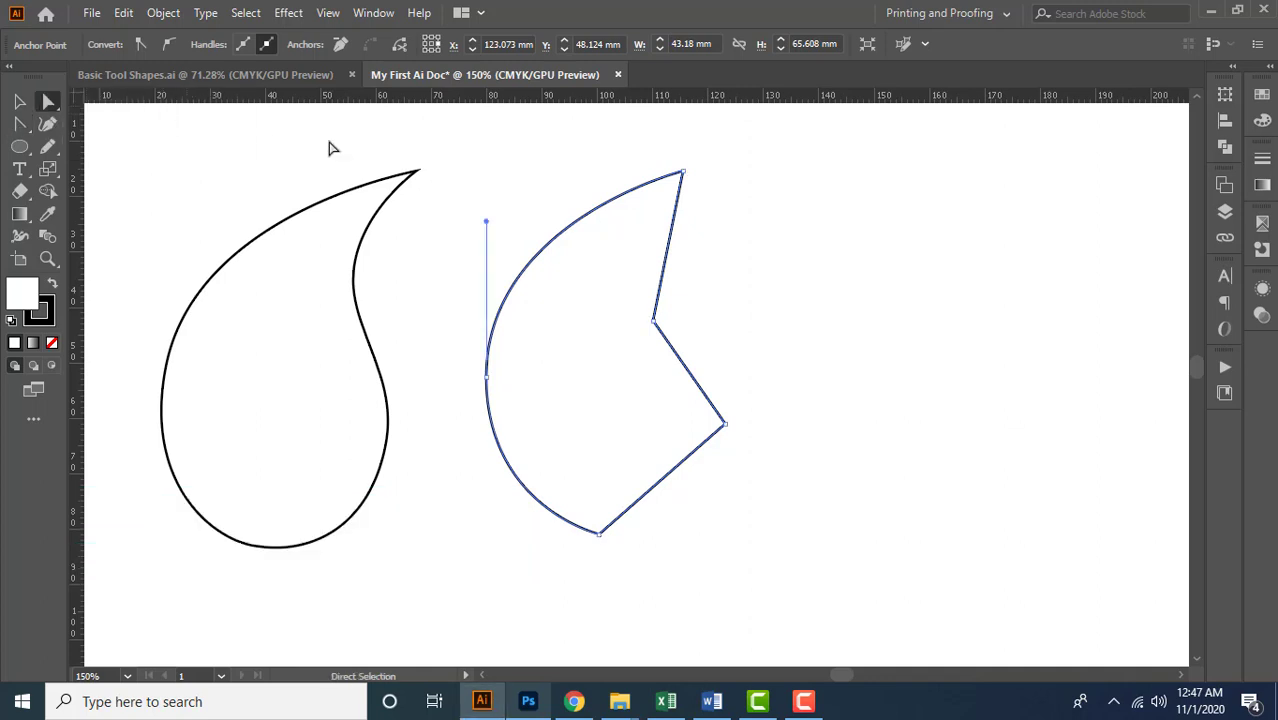
drag(462, 368, 508, 402)
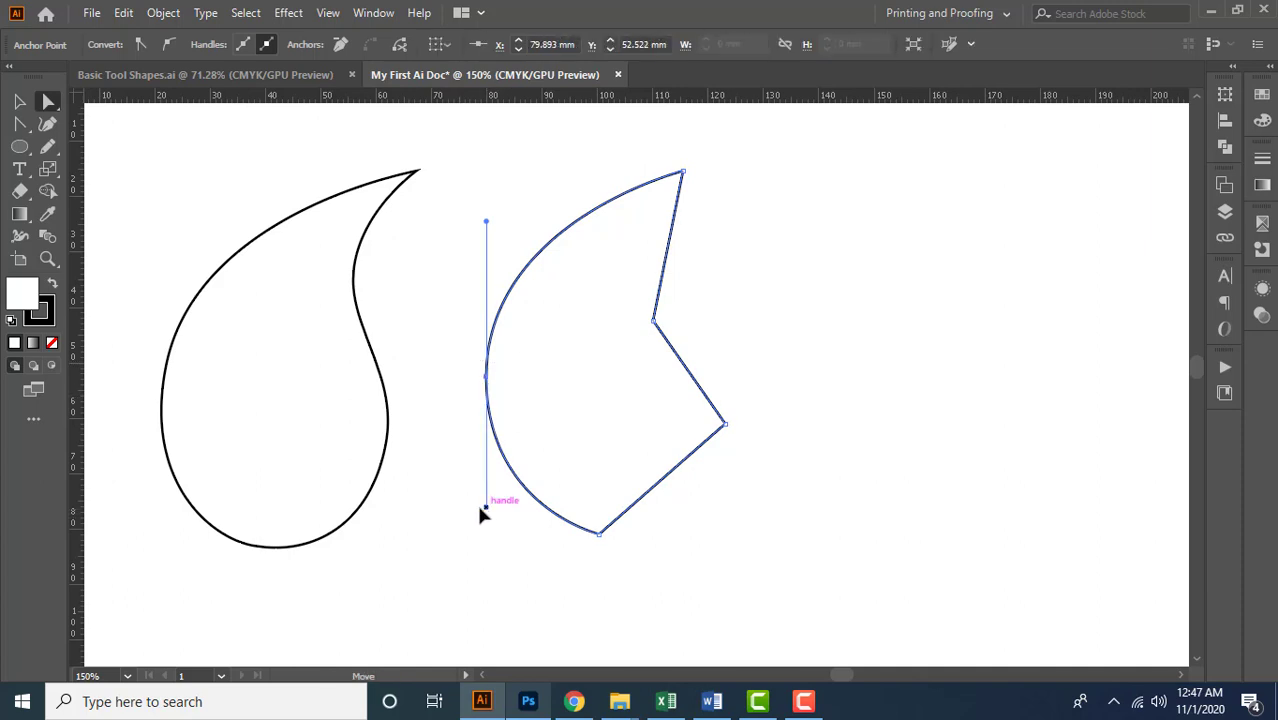
mouse_move(486, 508)
mouse_down()
mouse_move(432, 494)
mouse_move(485, 515)
mouse_up()
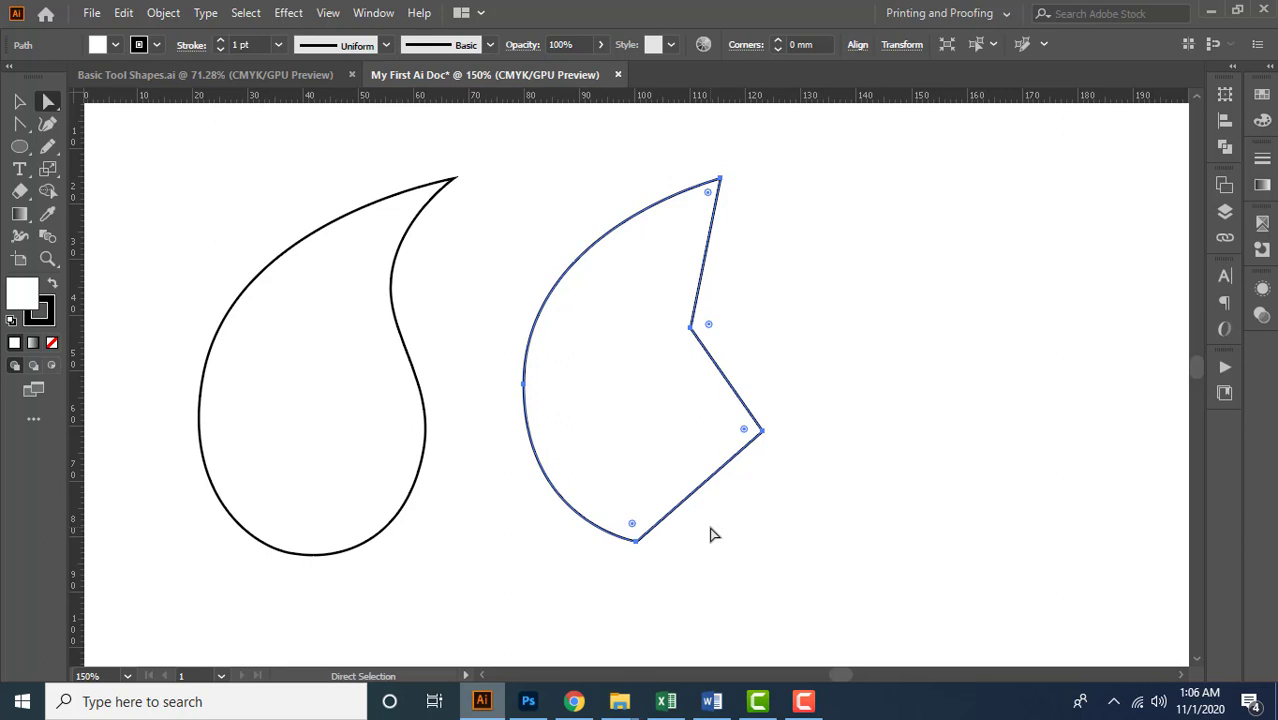
Convert the shape's inner waist corner, rightmost corner and bottom corner into smooth curves using the Anchor Point tool
drag(19, 123, 116, 157)
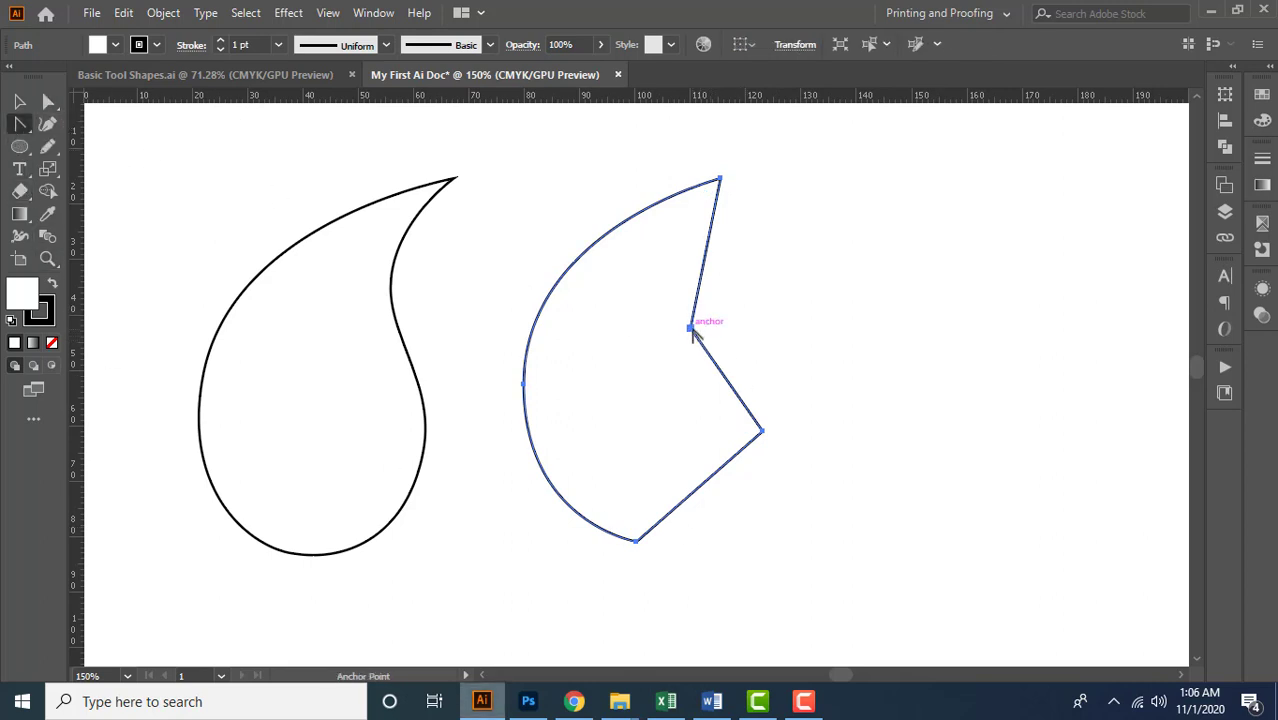
drag(690, 328, 697, 373)
drag(763, 430, 765, 491)
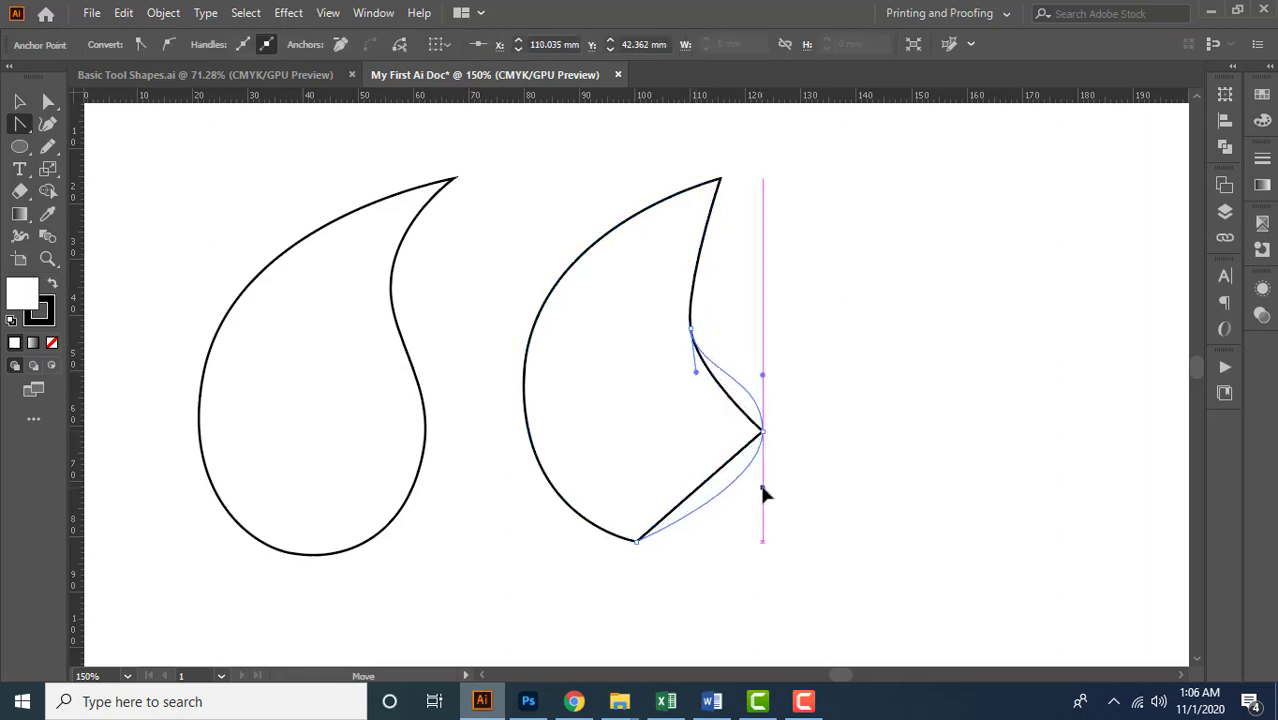
drag(636, 541, 593, 548)
Move the waist anchor to about (106, 40) mm, the rightmost to about (121, 62) mm and the bottom one to about (101, 80) mm
key(a)
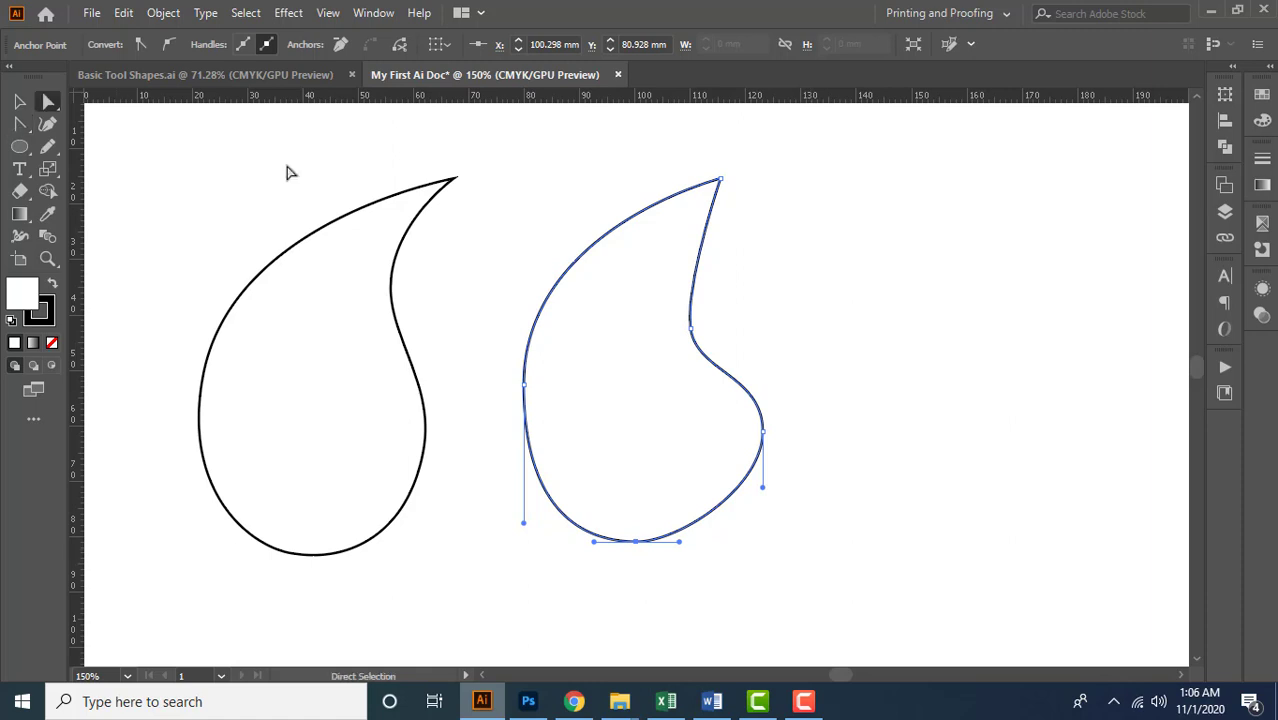
click(50, 107)
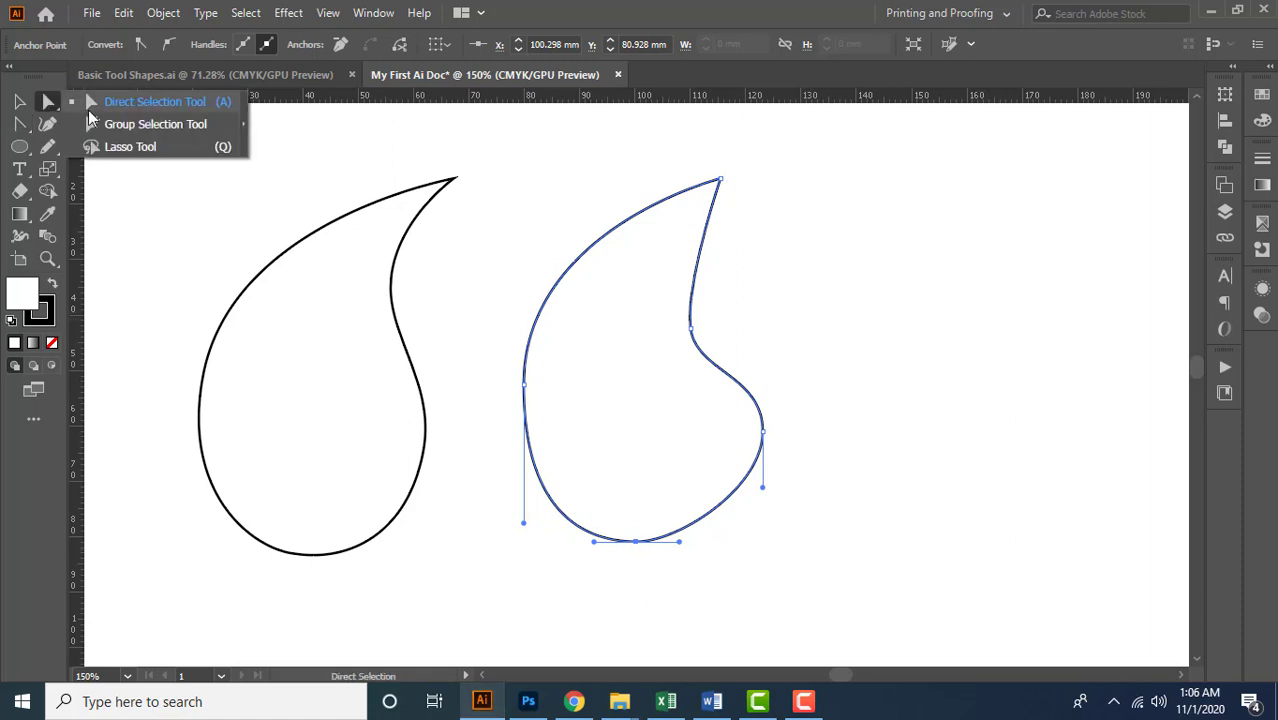
click(137, 108)
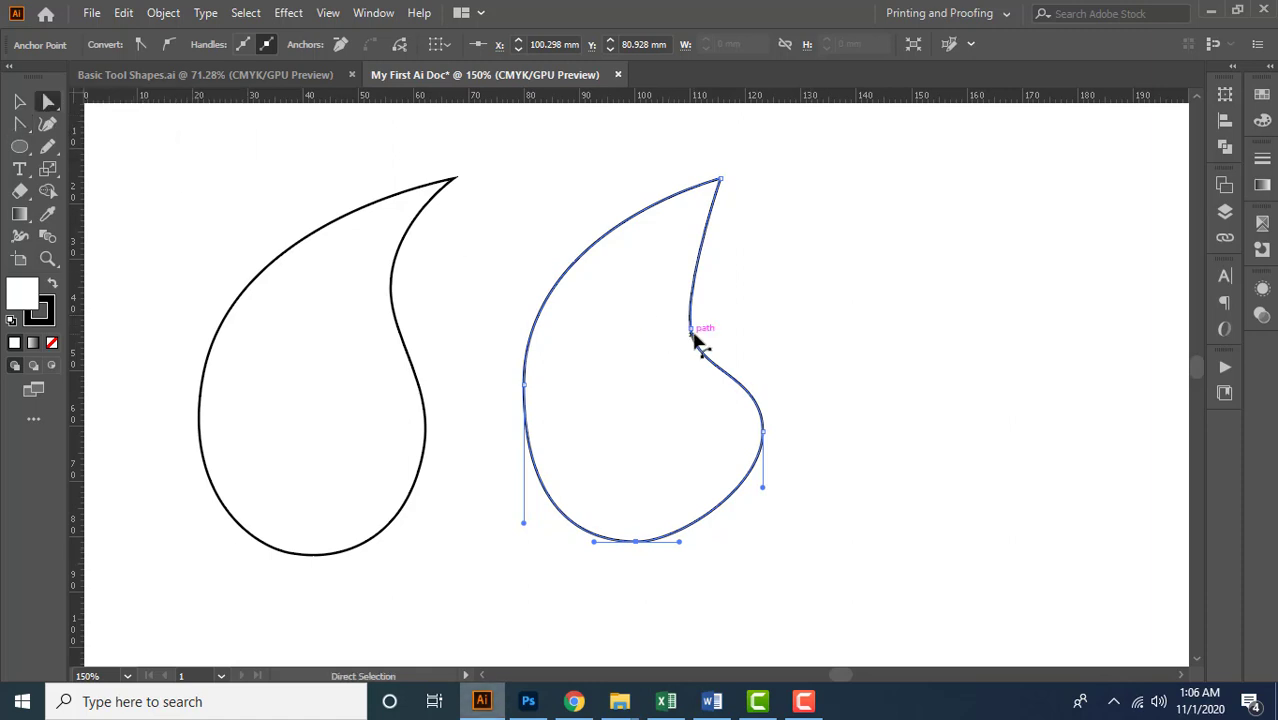
click(689, 329)
drag(684, 328, 670, 313)
mouse_move(771, 426)
mouse_down()
mouse_move(753, 452)
mouse_move(755, 441)
mouse_up()
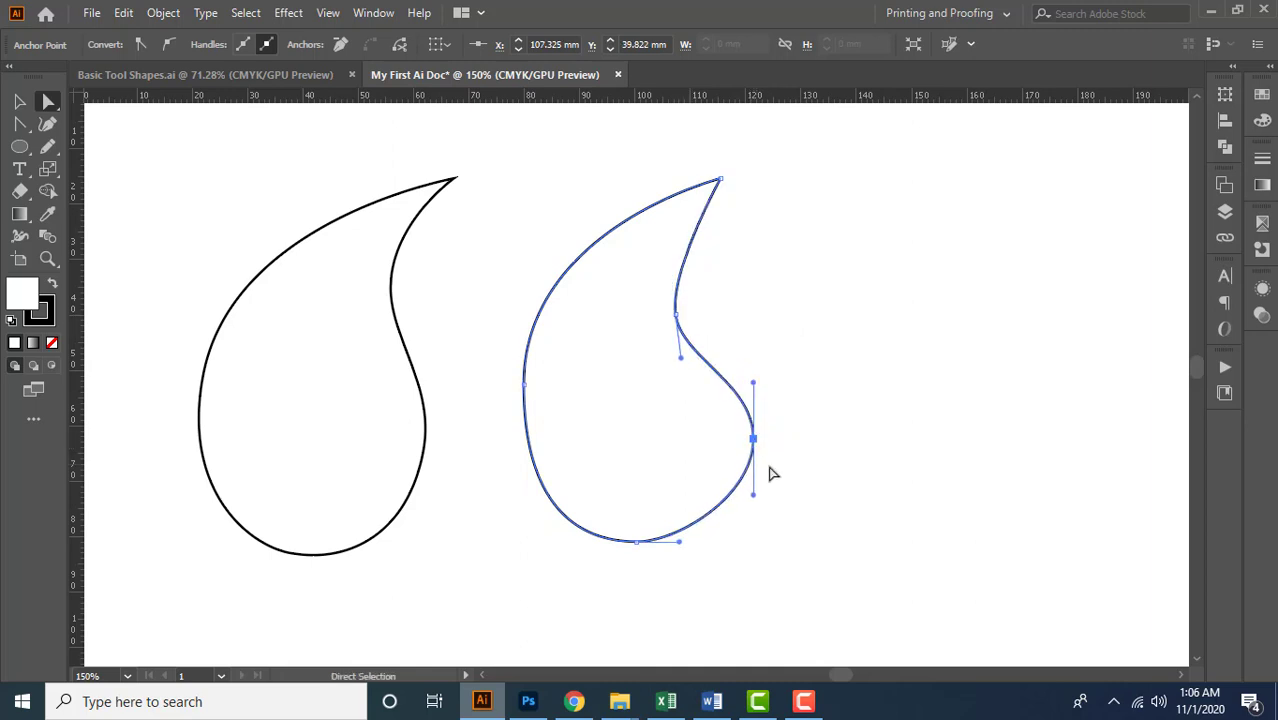
drag(643, 547, 639, 543)
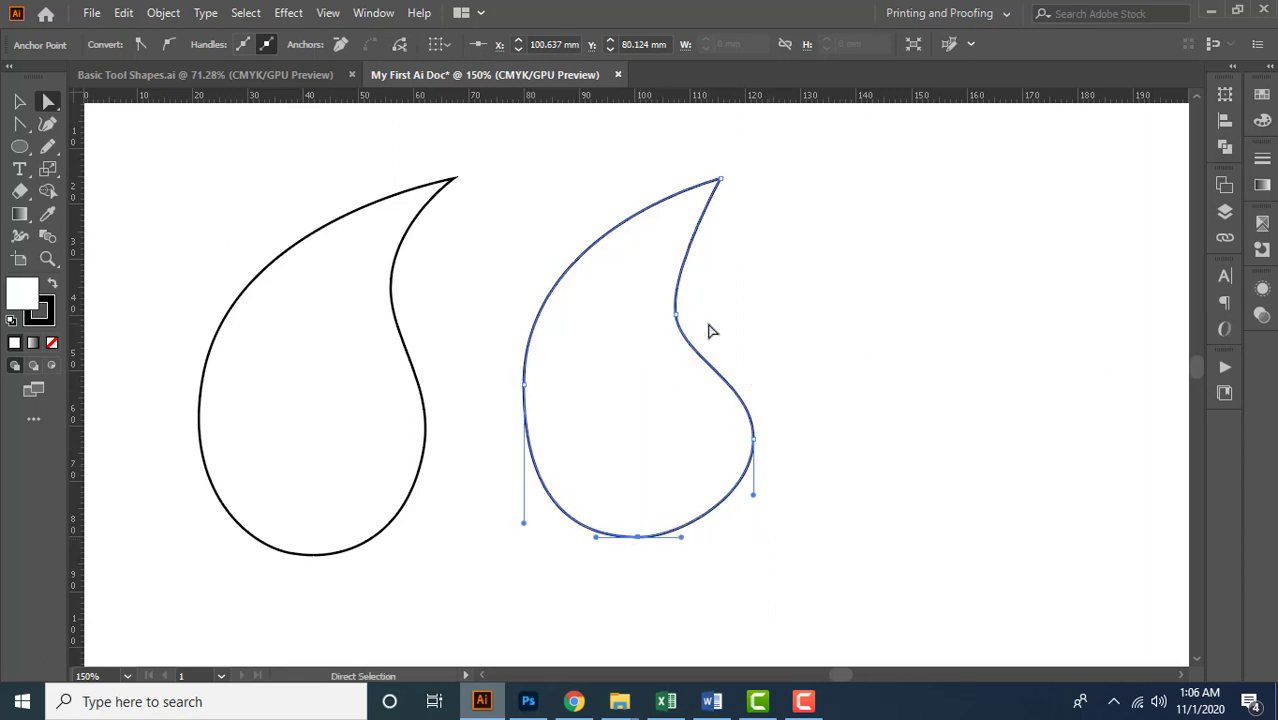
drag(682, 319, 673, 318)
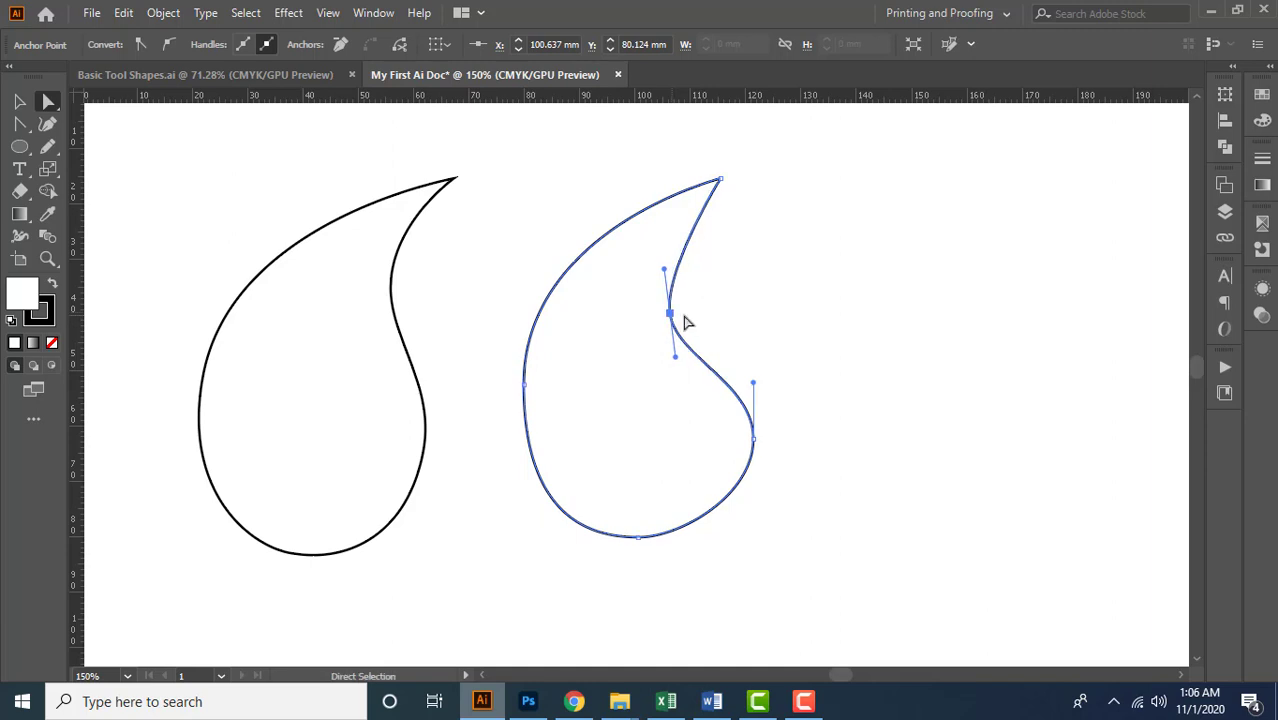
Lengthen the upper handles of the waist and rightmost anchors and the right handle of the bottom anchor
drag(665, 271, 657, 239)
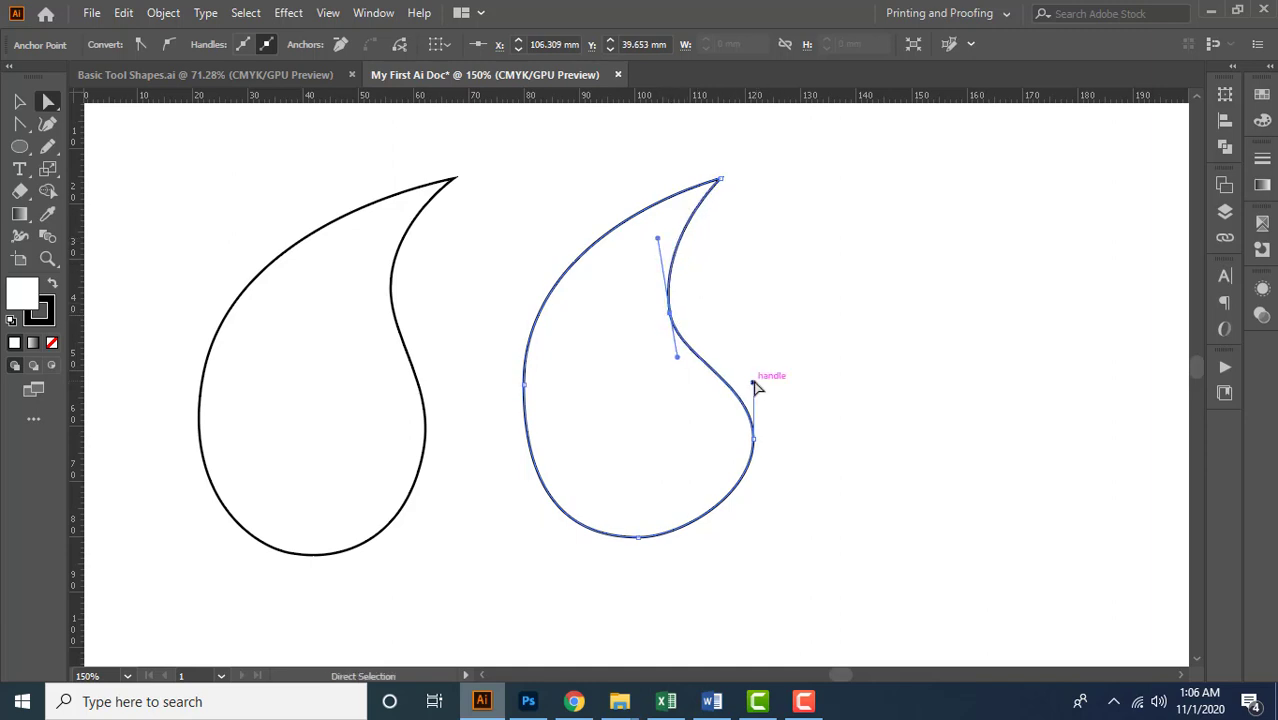
drag(755, 377, 756, 358)
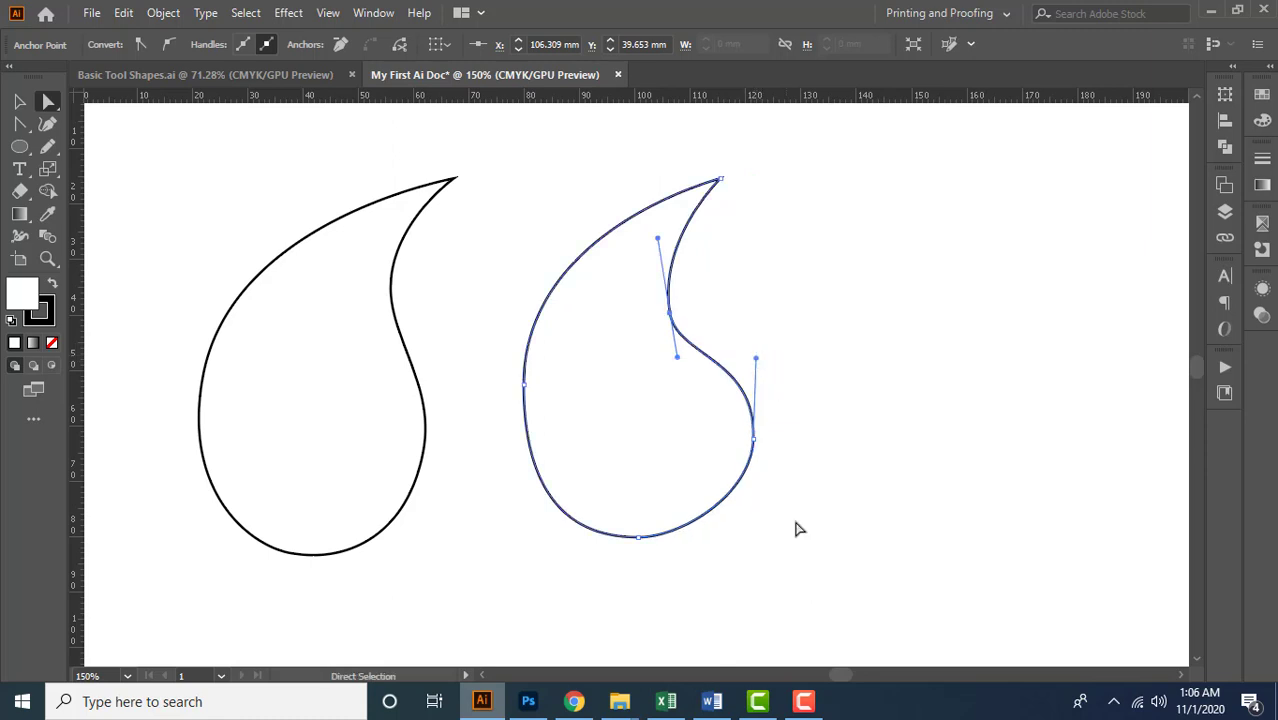
click(639, 539)
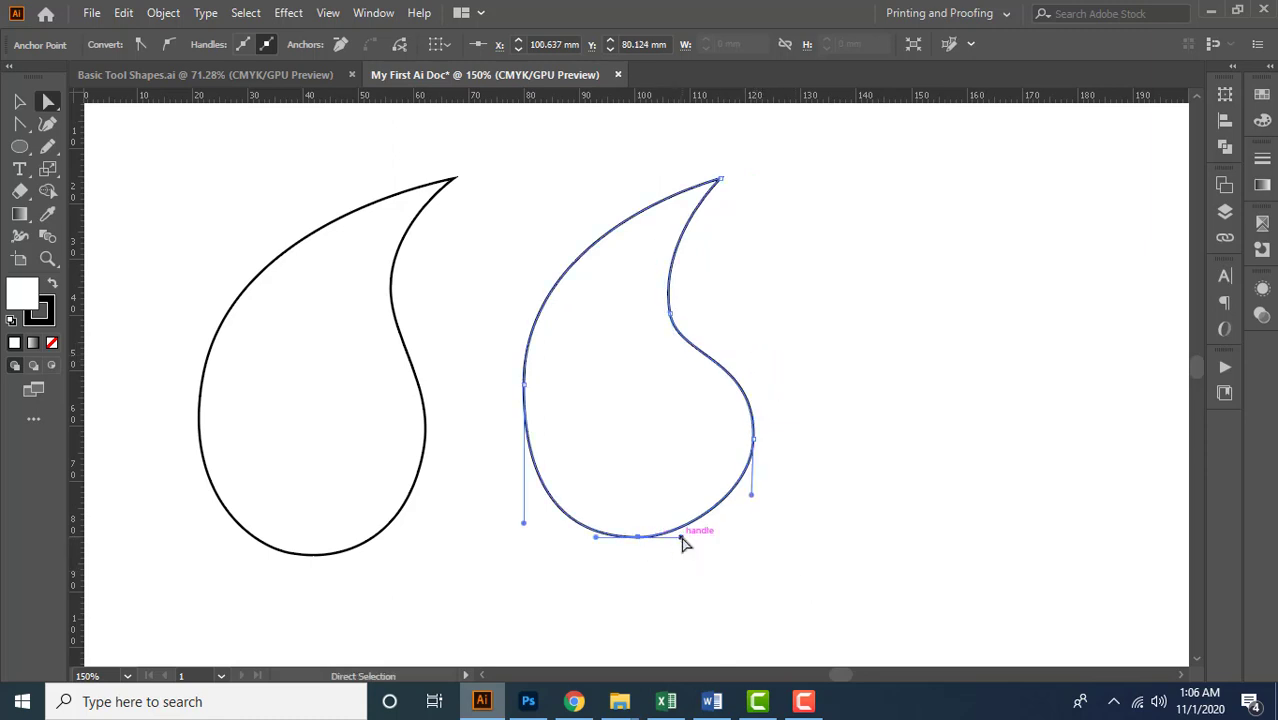
drag(681, 538, 698, 538)
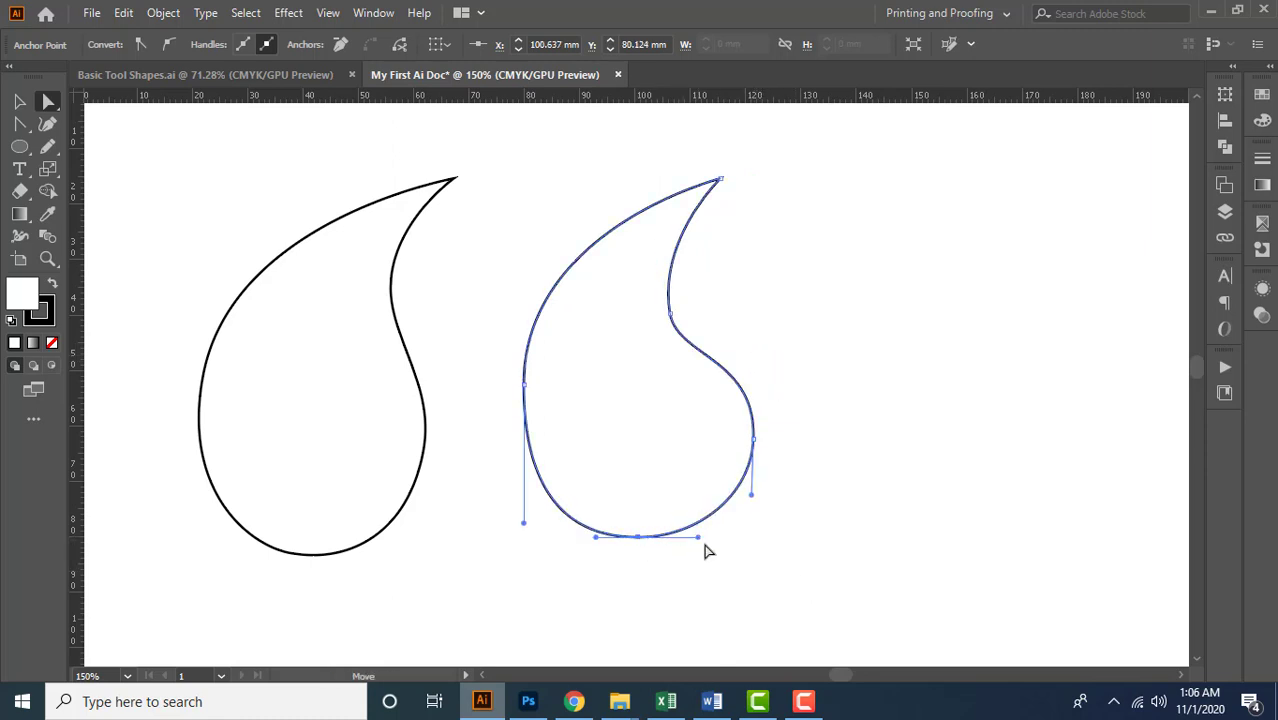
Tilt the waist anchor's upper handle outward to the left, and extend its lower handle independently along the curve
scroll(675, 311, up, 2)
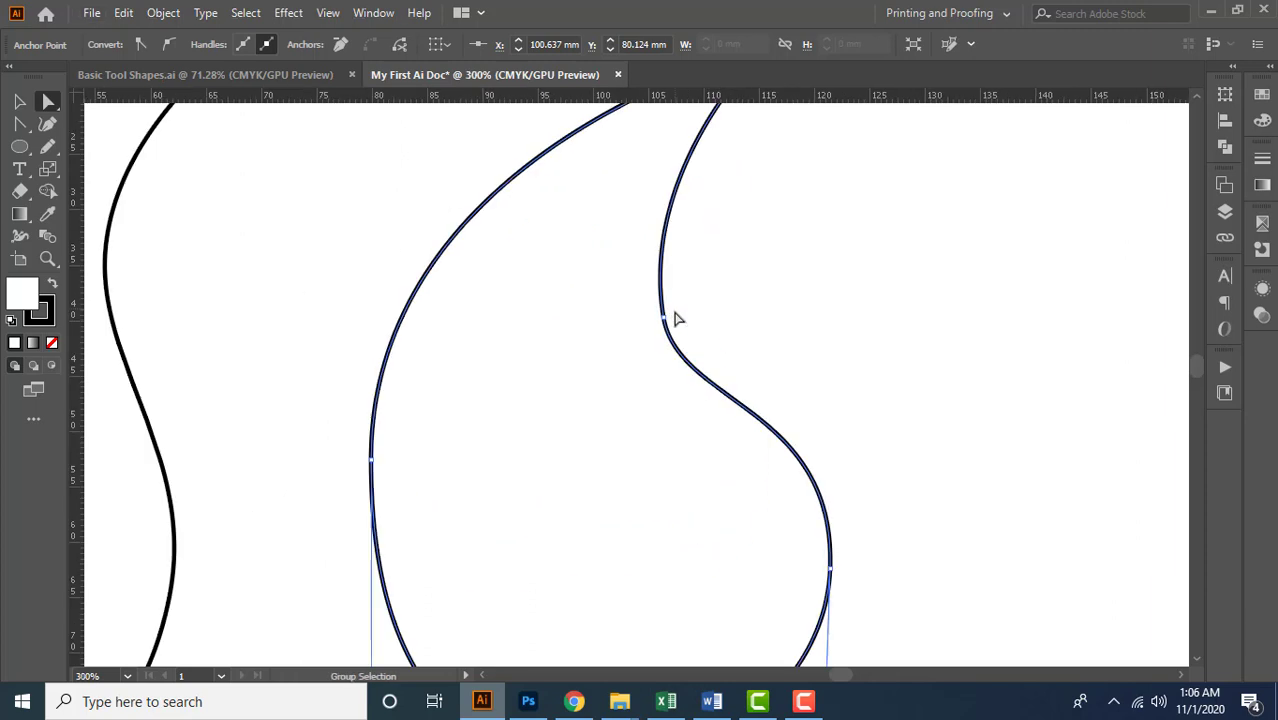
scroll(661, 327, down, 1)
click(661, 319)
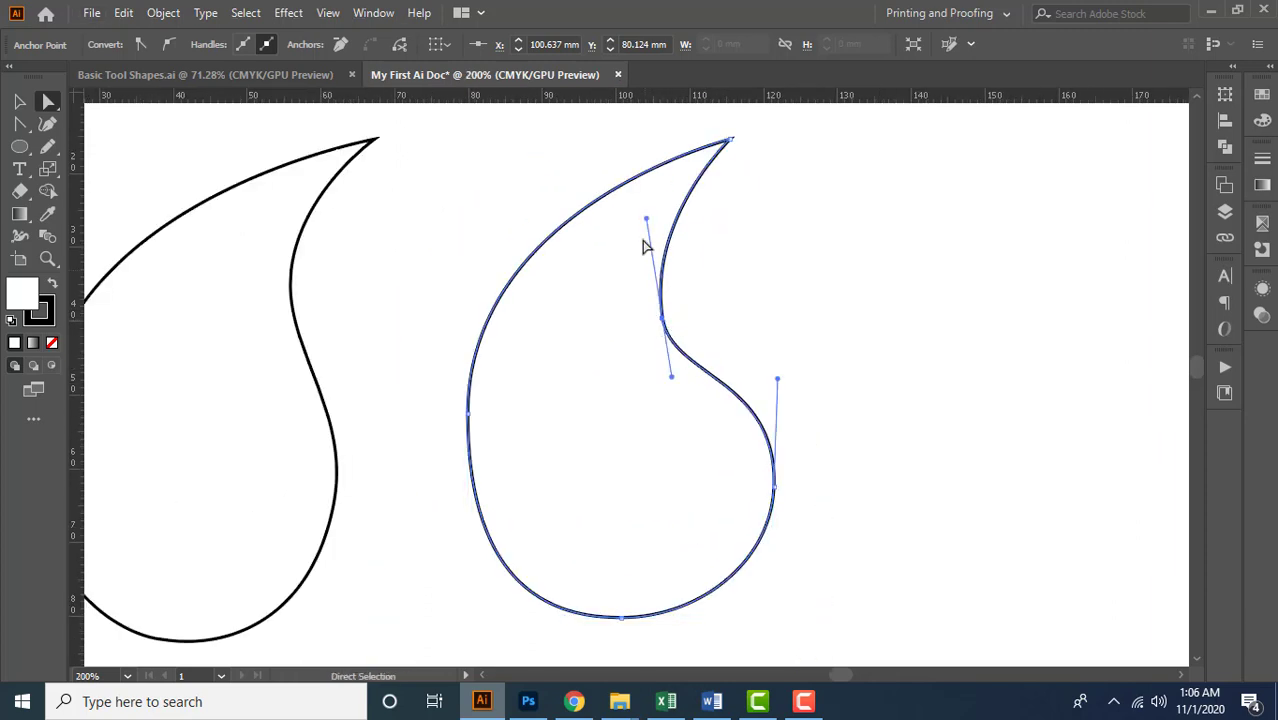
mouse_move(645, 216)
mouse_down()
mouse_move(705, 220)
mouse_move(630, 228)
mouse_move(625, 242)
mouse_move(630, 227)
mouse_up()
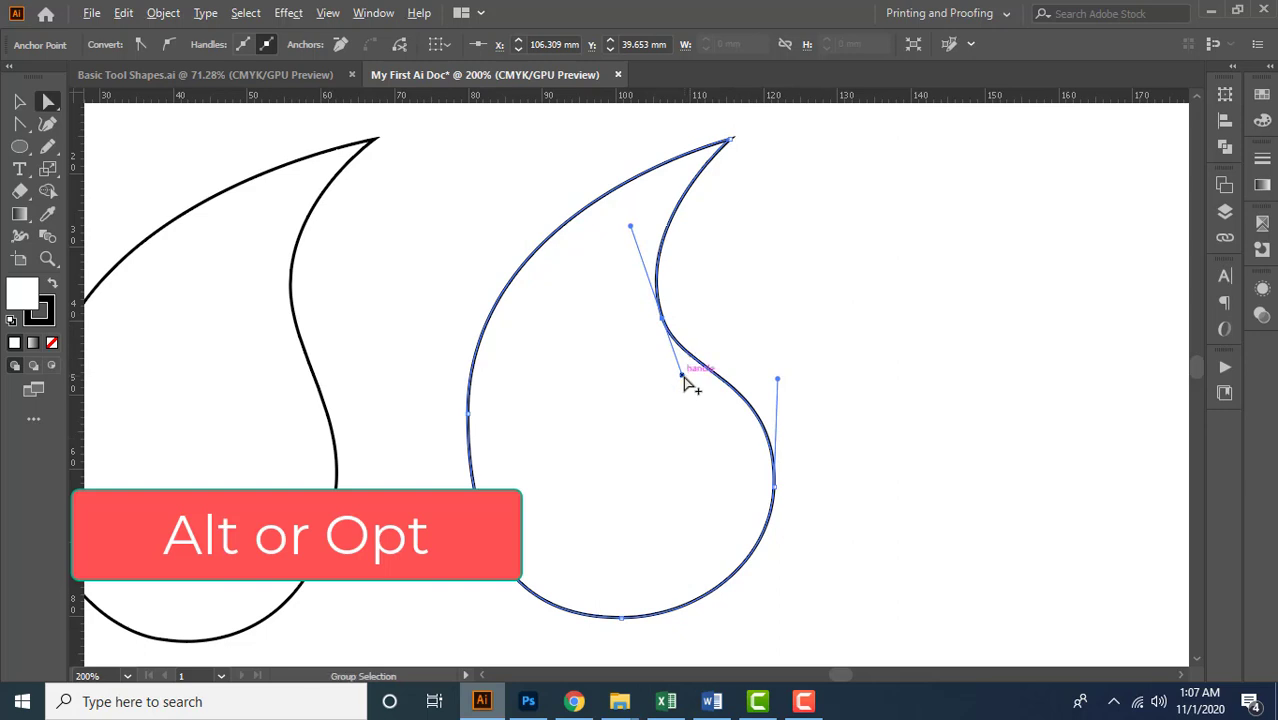
drag(684, 379, 698, 402)
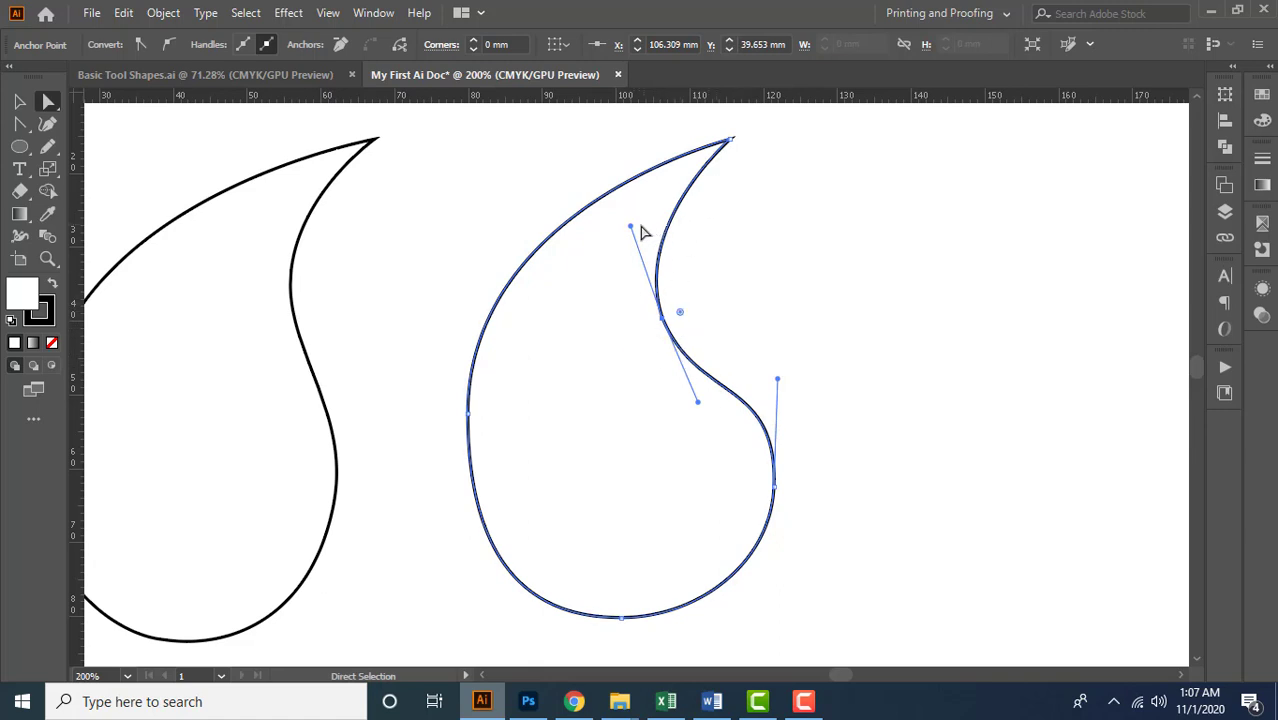
Lengthen both waist anchor handles a little more and nudge the anchor to about (106.1, 38.9) mm
drag(630, 226, 625, 214)
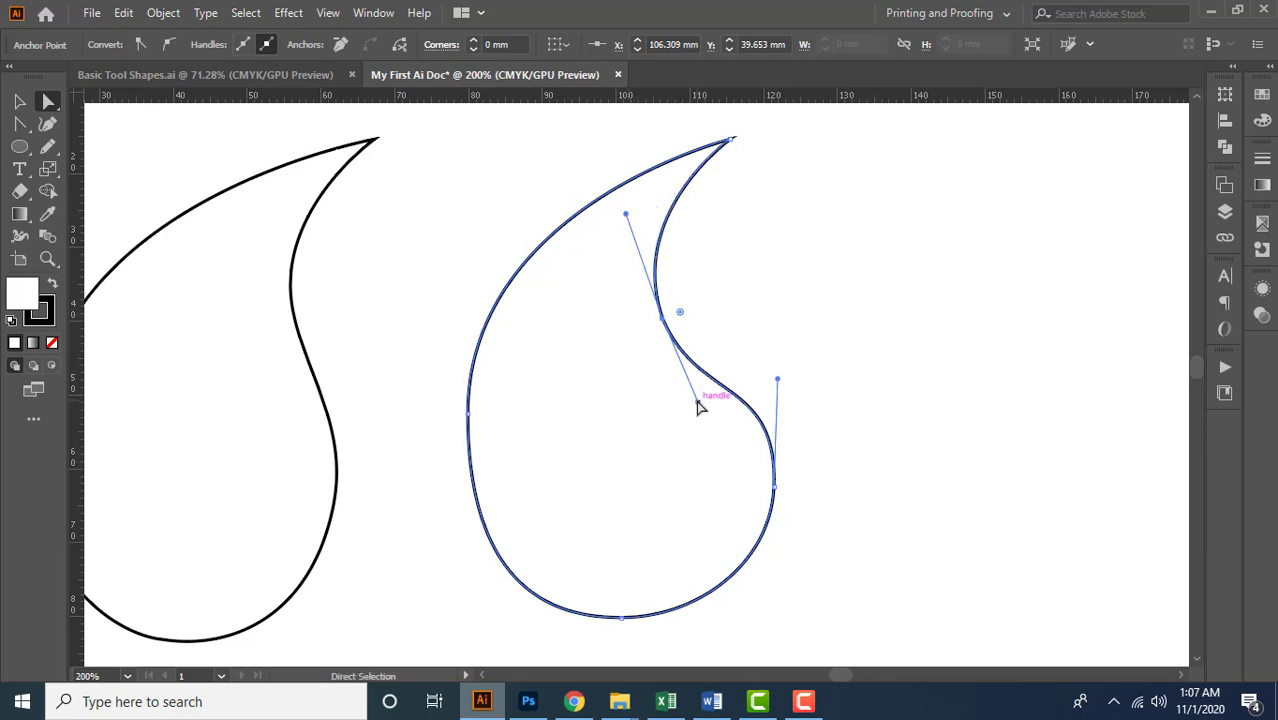
drag(699, 404, 704, 420)
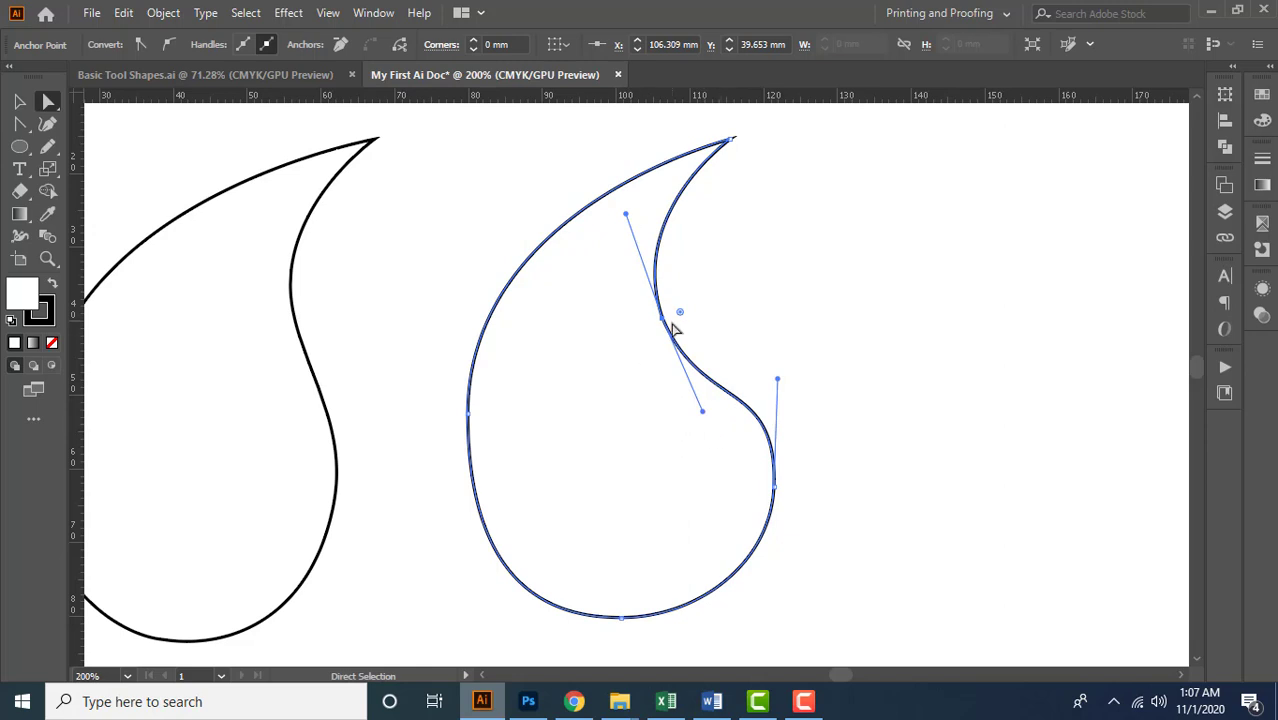
drag(668, 328, 666, 322)
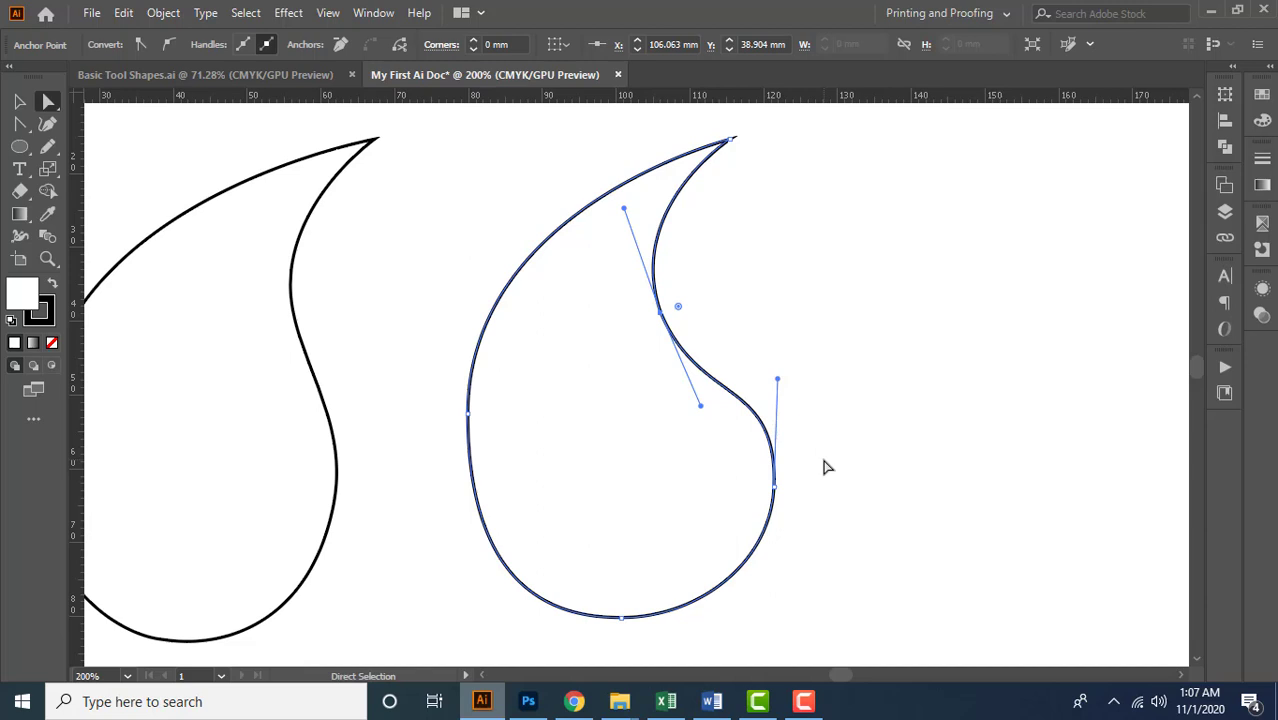
Select the rightmost anchor and adjust both handles, shortening the lower one and tilting the upper one slightly inward
drag(746, 477, 796, 507)
key(ctrl+z)
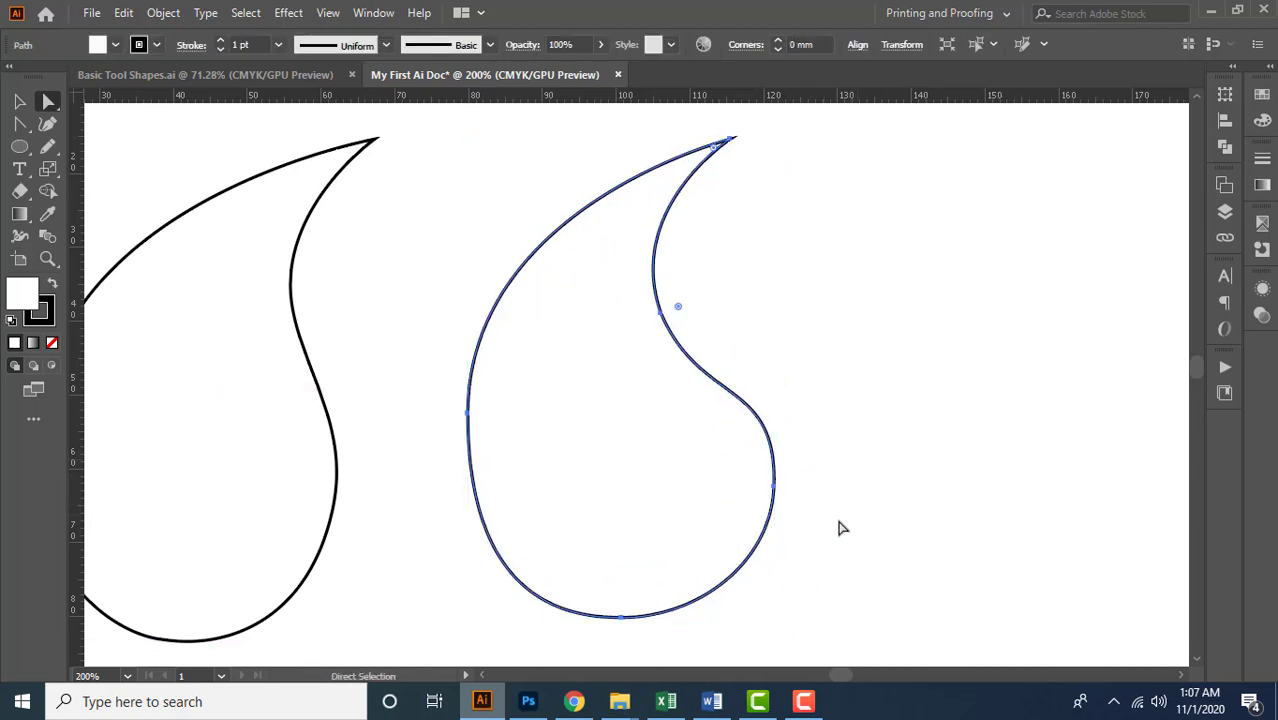
click(776, 493)
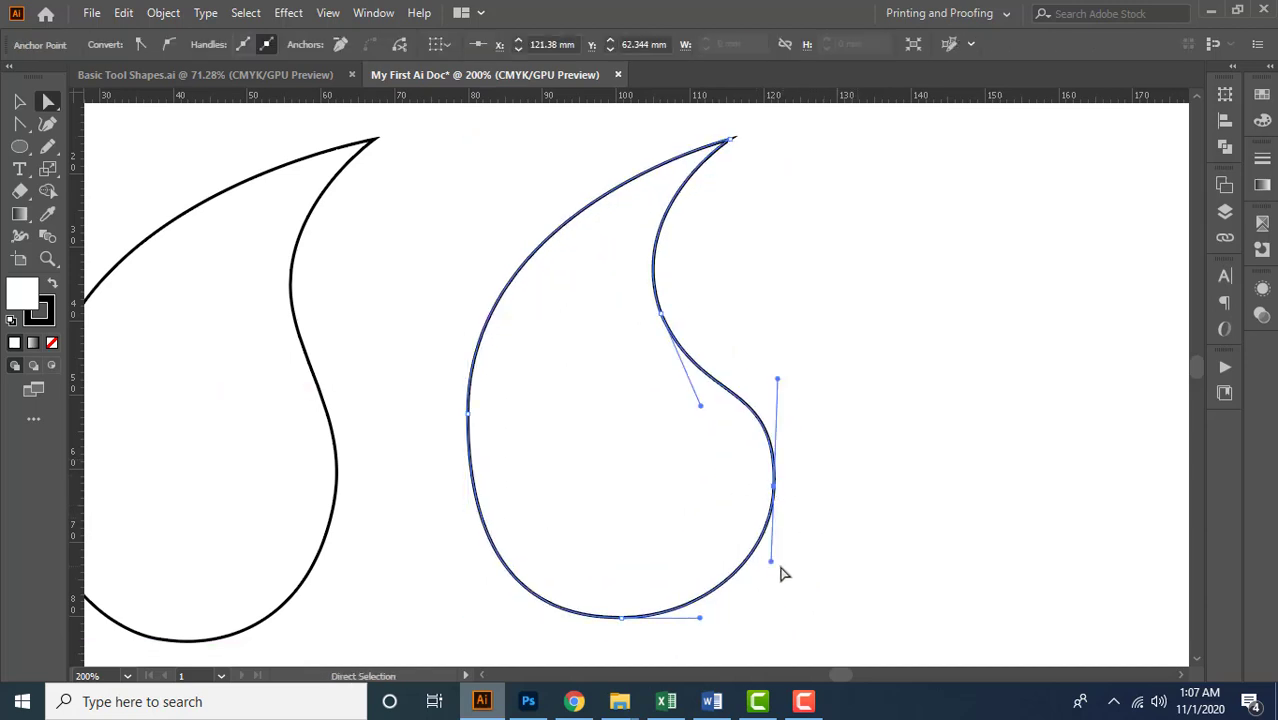
drag(773, 566, 775, 576)
drag(777, 380, 768, 380)
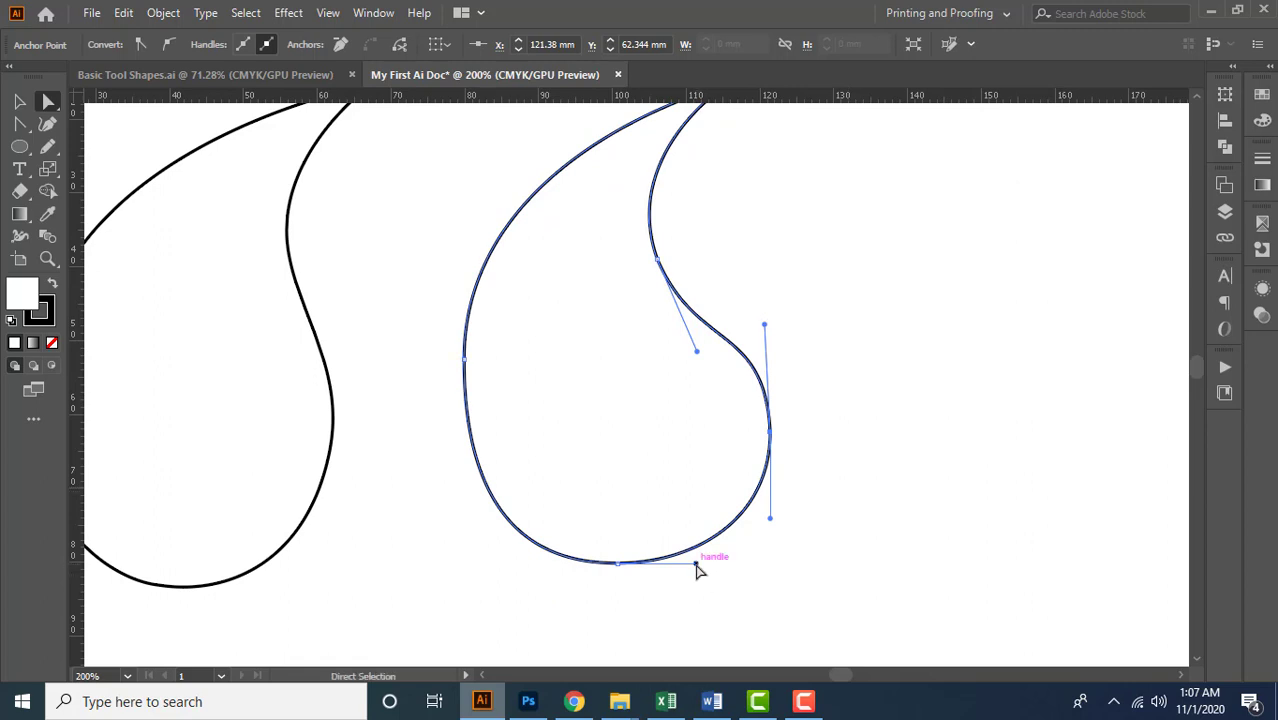
Move the bottom anchor down about 2 mm and adjust its left handle independently
key(ctrl+minus)
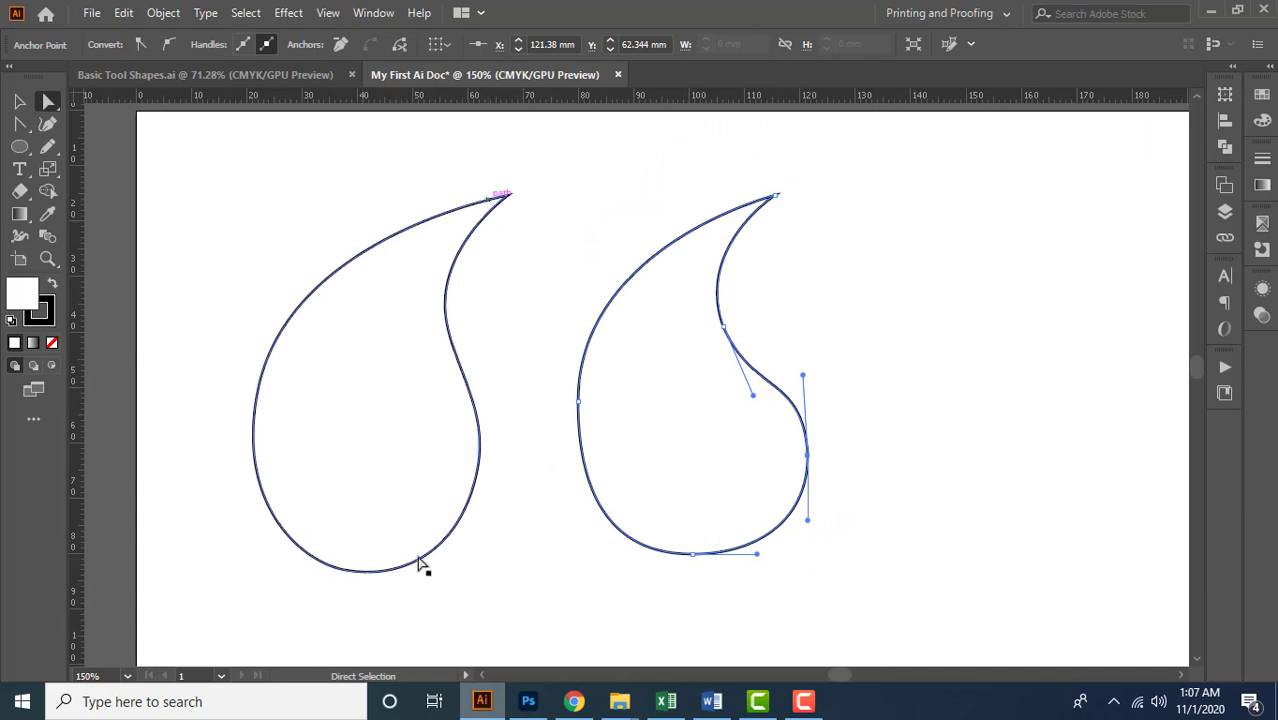
key(ctrl+plus)
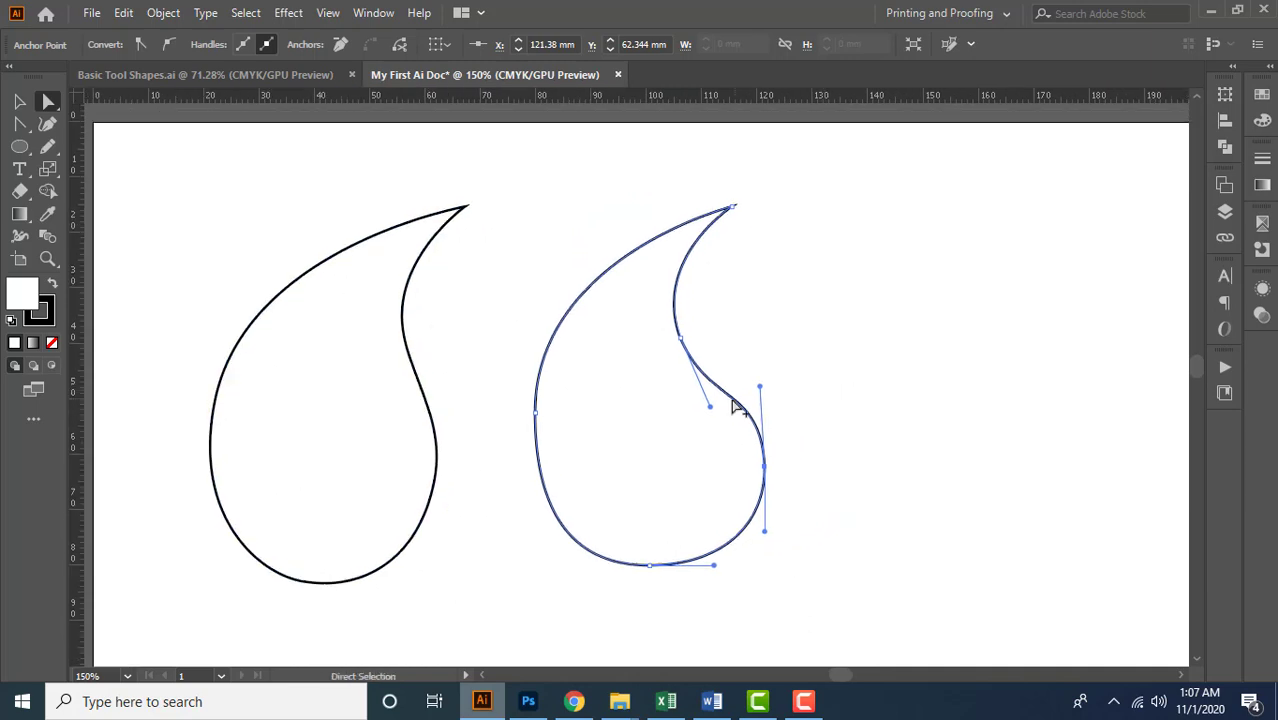
key(ctrl+minus)
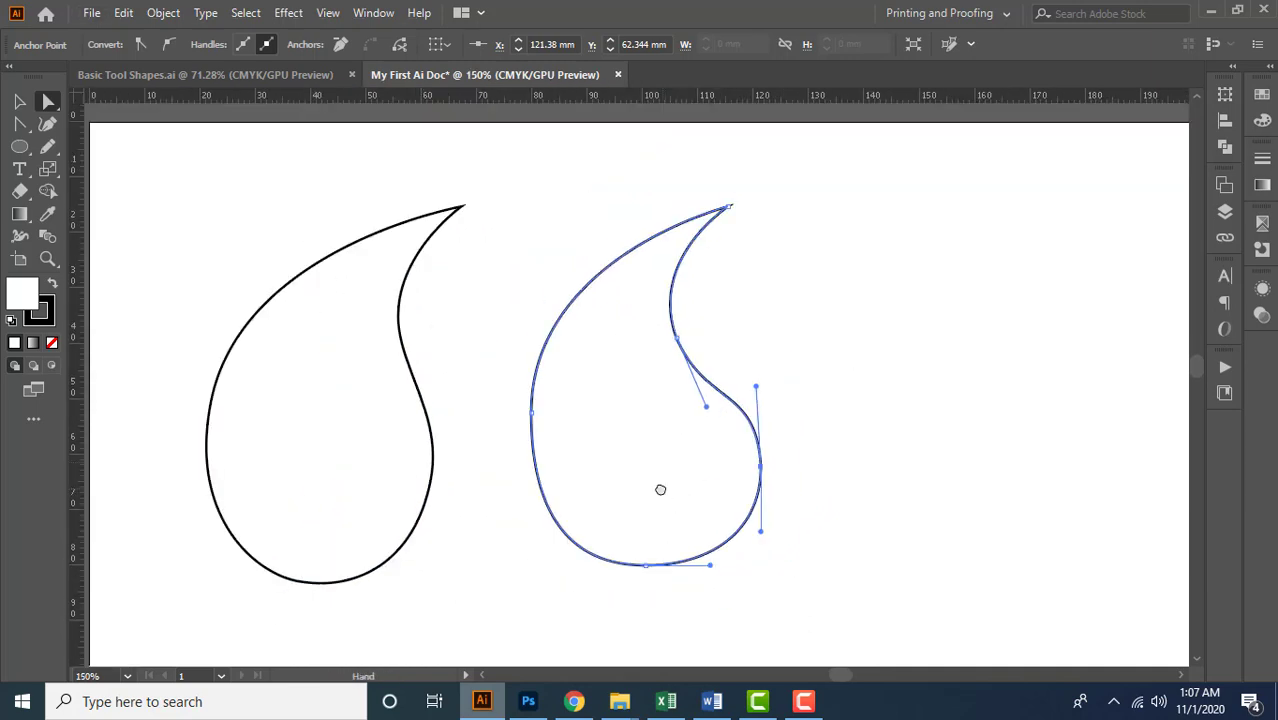
drag(659, 488, 657, 475)
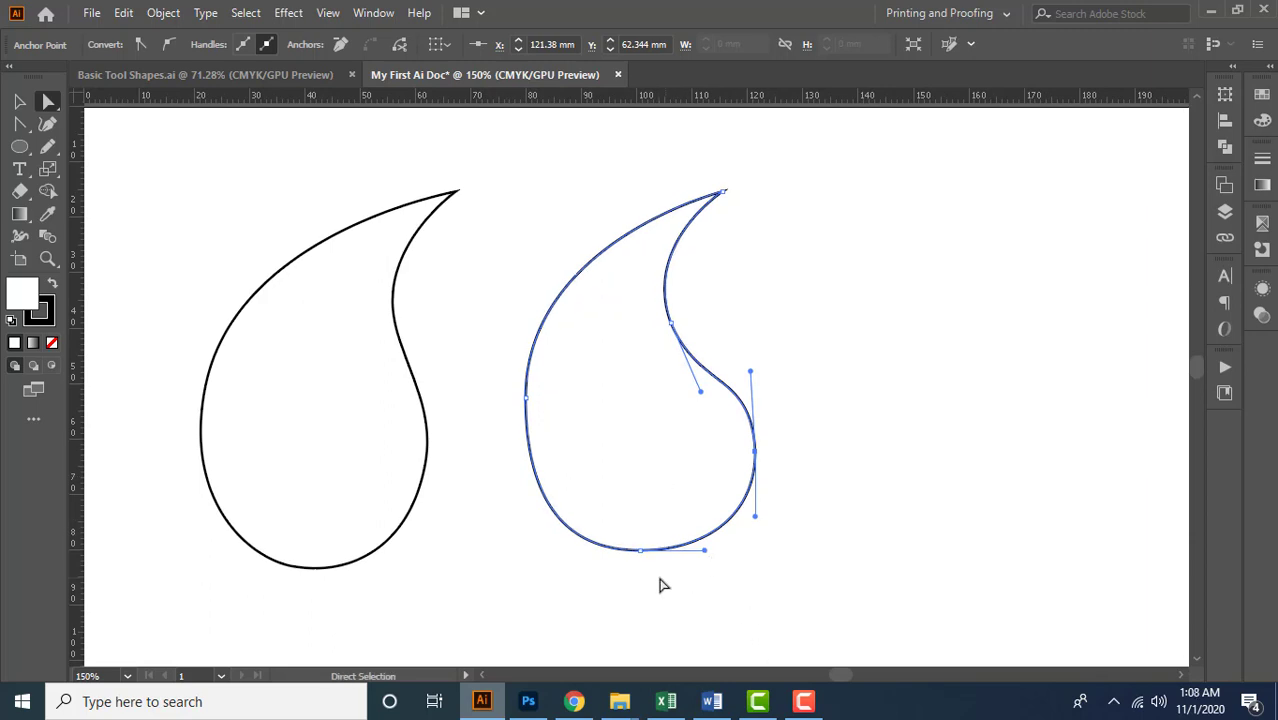
scroll(648, 578, up, 1)
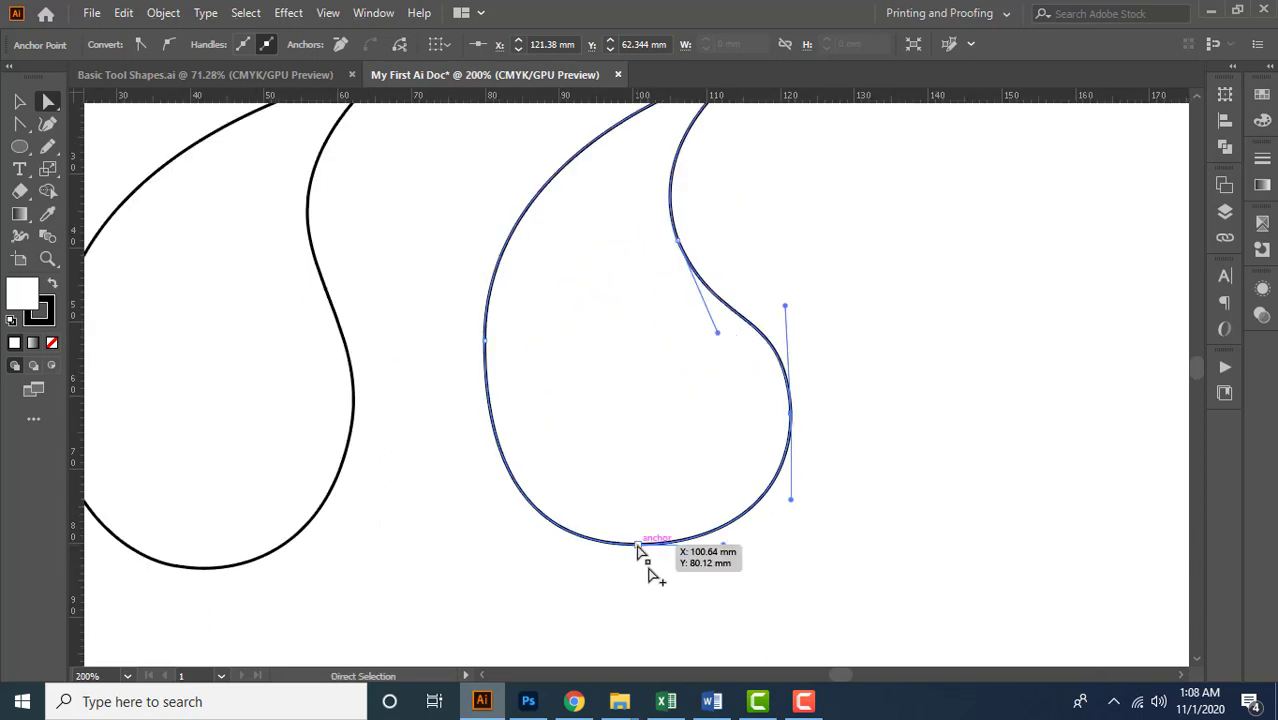
click(638, 545)
drag(638, 545, 573, 544)
Tilt the leftmost anchor's upper handle slightly inward, lengthen its lower handle, and level the bottom anchor's left handle
click(484, 342)
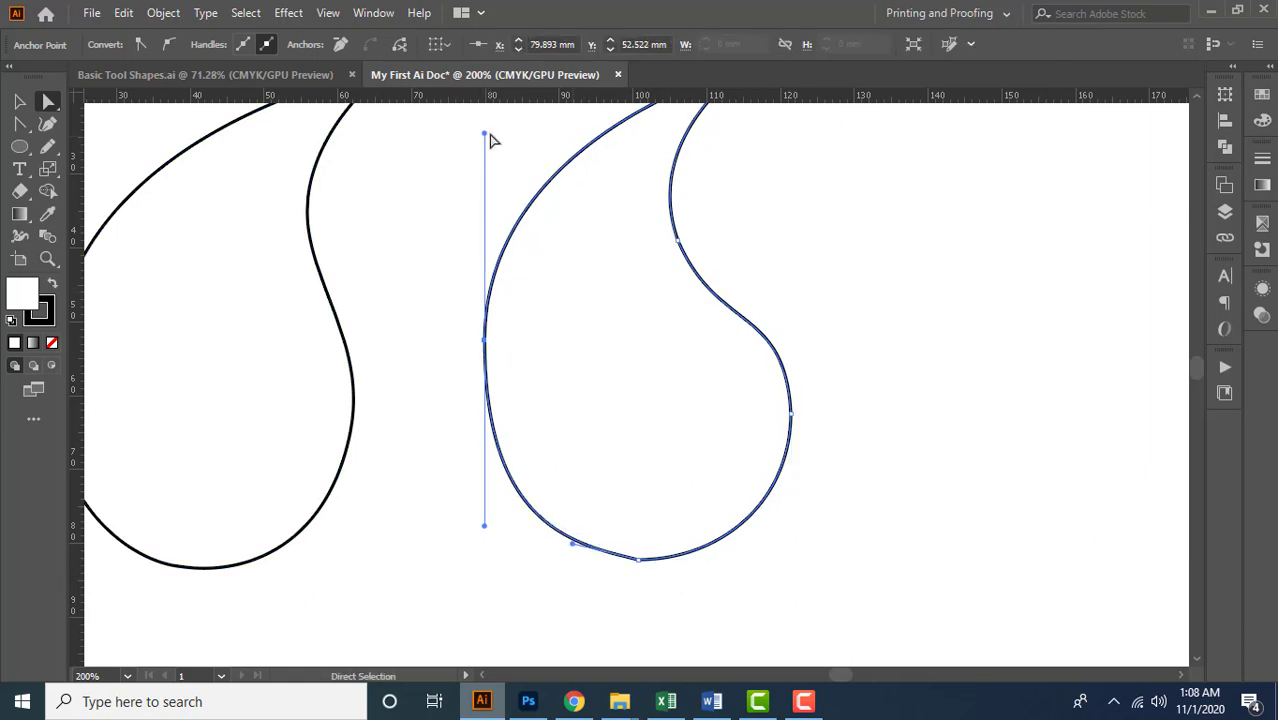
drag(485, 134, 493, 135)
scroll(597, 350, down, 1)
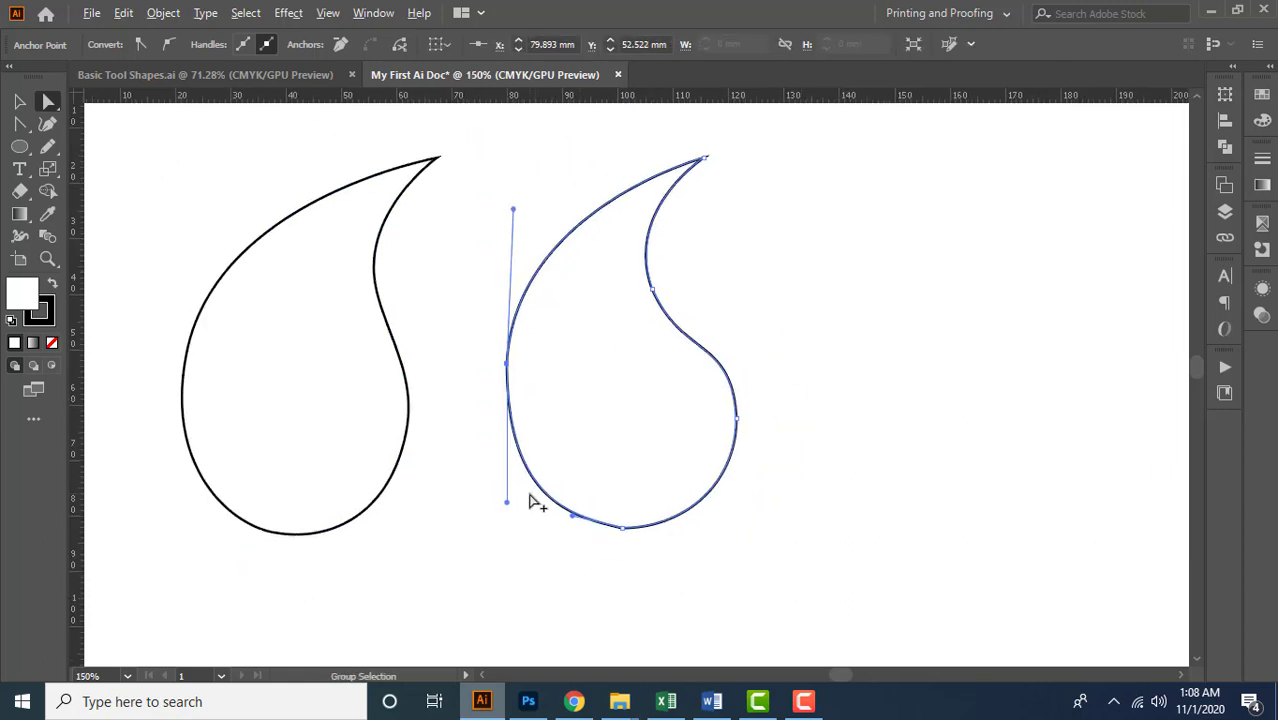
scroll(536, 502, up, 1)
scroll(498, 507, up, 1)
drag(498, 508, 498, 549)
drag(588, 549, 600, 563)
Nudge the leftmost anchor to about (79.3, 52.6) mm and lengthen its upper handle independently of the lower one
drag(497, 338, 499, 346)
scroll(597, 316, down, 1)
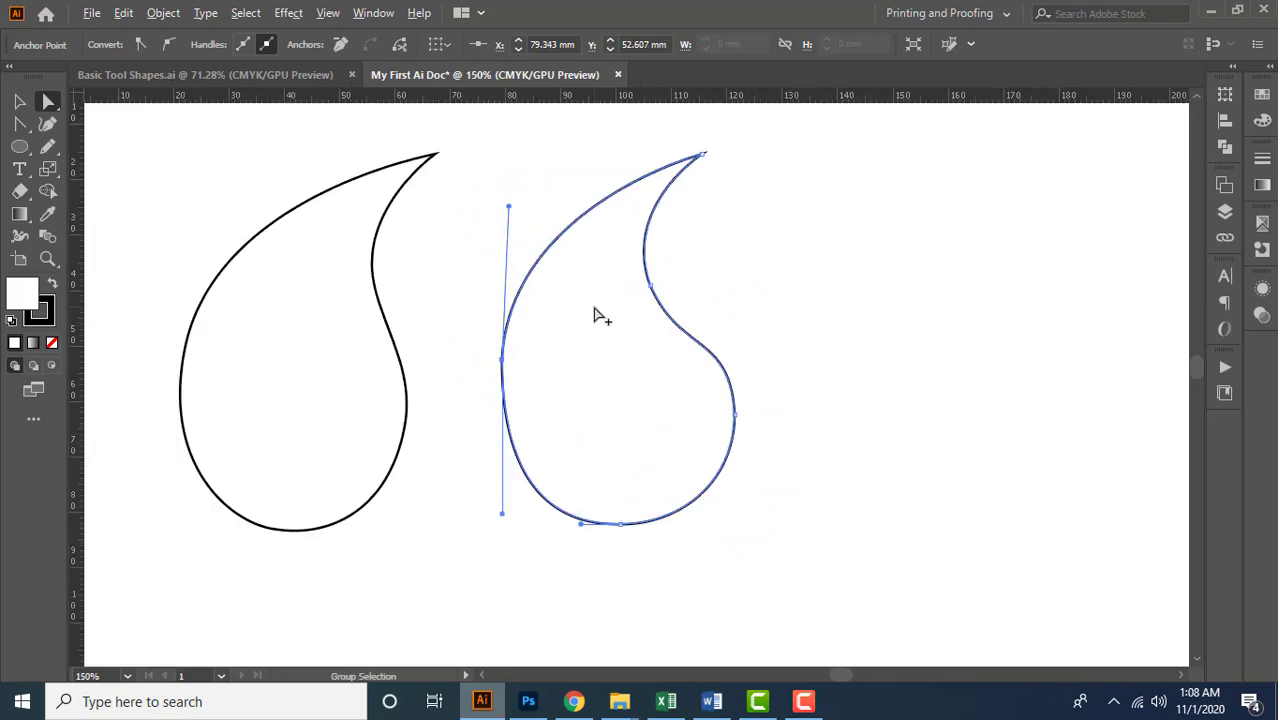
drag(509, 206, 514, 195)
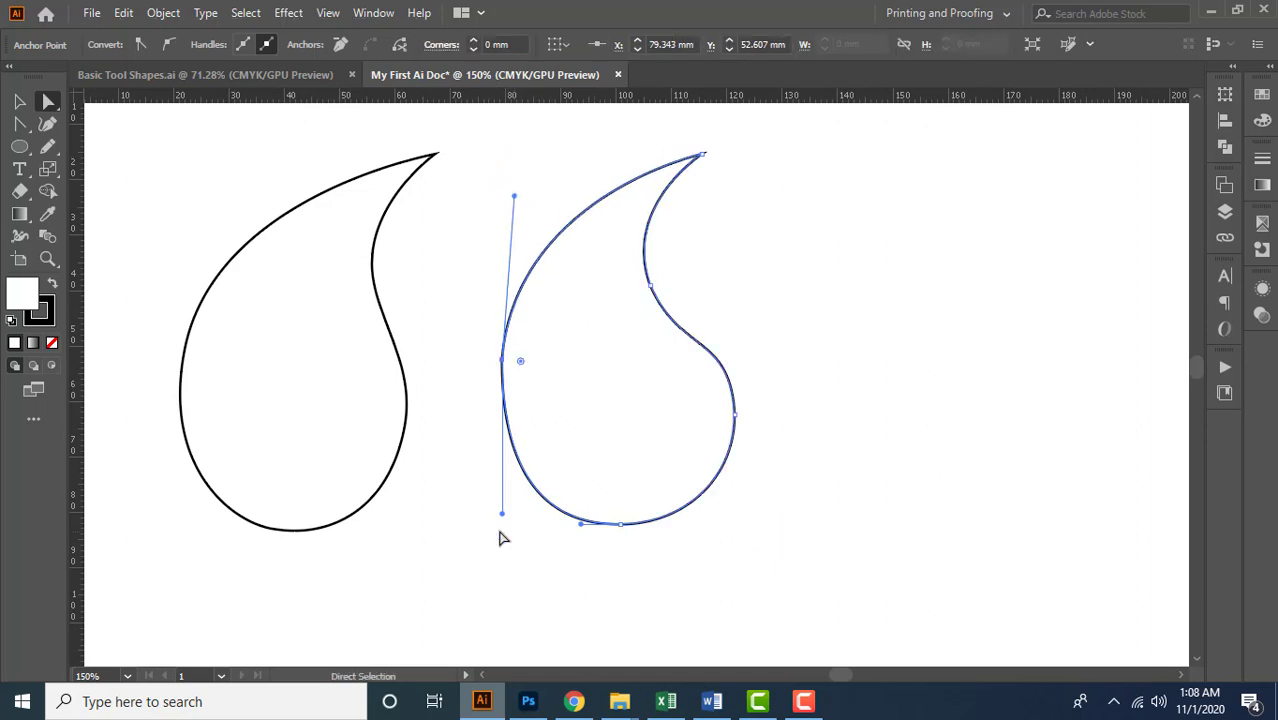
Tilt the leftmost anchor's lower handle slightly outward and move the inner-curve anchor to about (107.3, 38.5) mm
drag(500, 512, 493, 502)
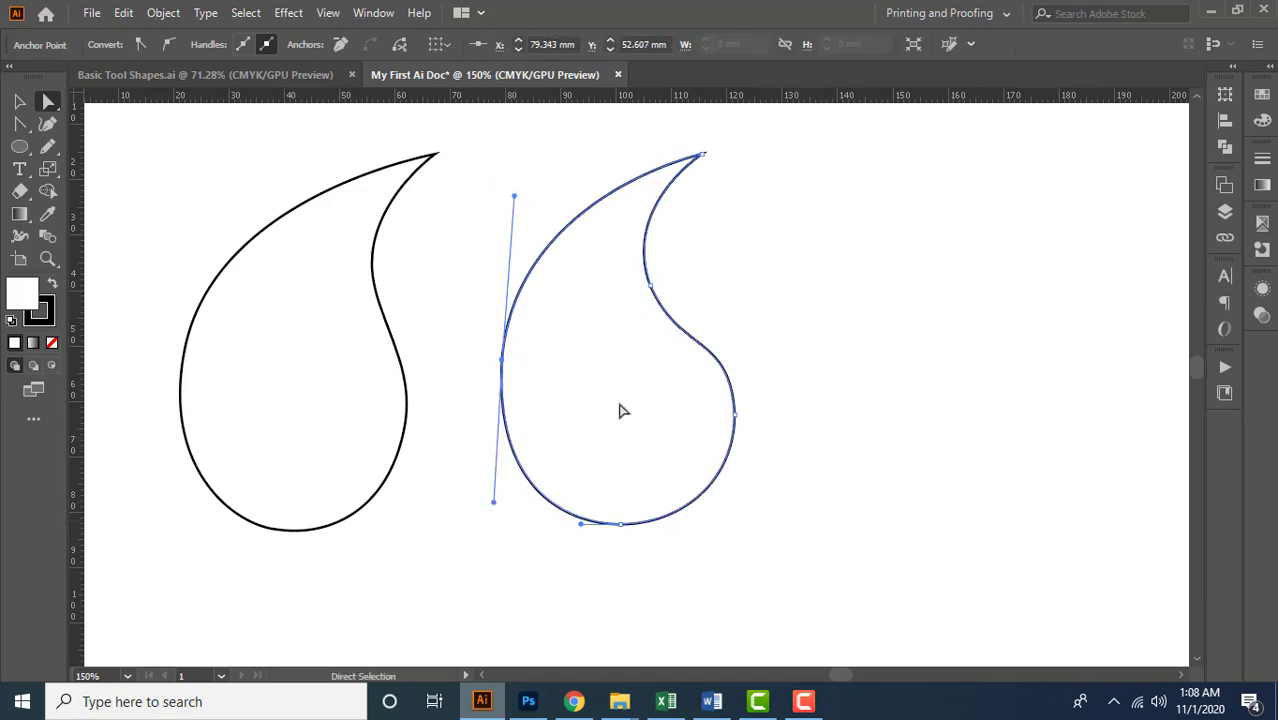
click(735, 415)
drag(650, 285, 656, 281)
Shorten the rightmost anchor's upper handle, make it vertical, and deselect the outline
scroll(735, 297, up, 1)
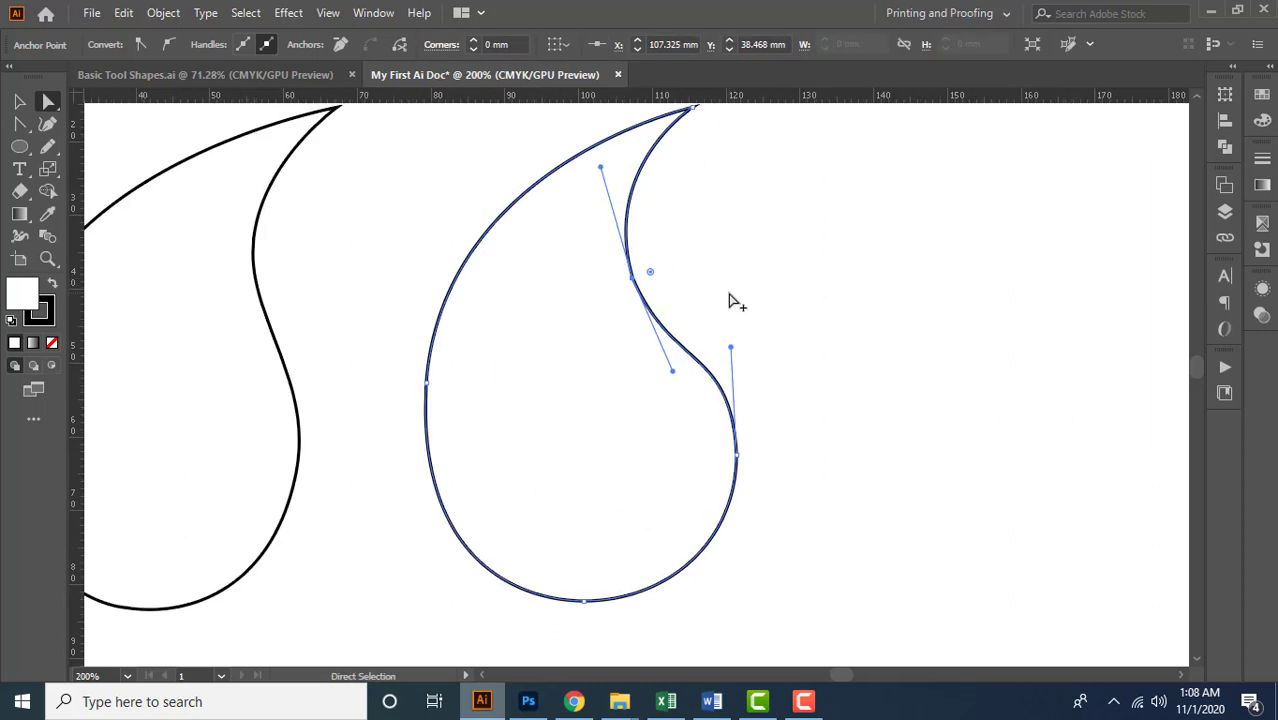
drag(732, 348, 737, 358)
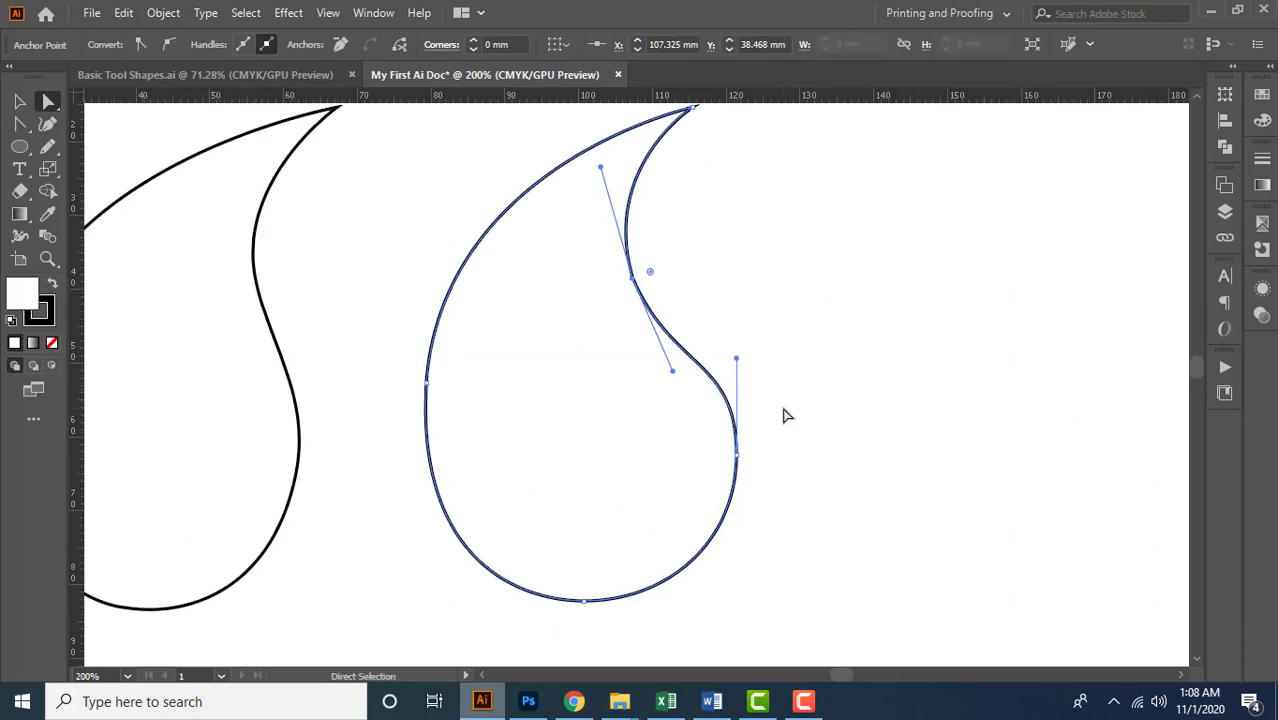
click(783, 402)
Move the teardrop copy's tip anchor up and outward to about (116.8, 14.1) mm
scroll(783, 402, down, 3)
scroll(628, 309, up, 2)
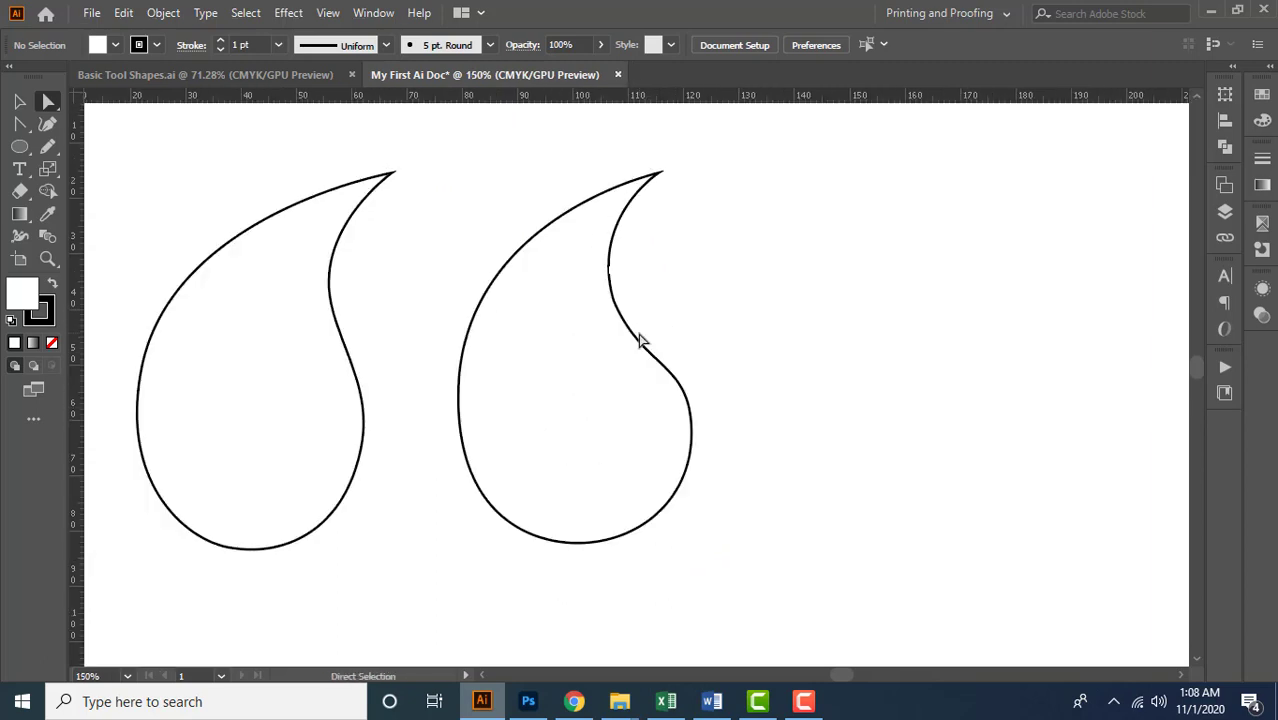
drag(661, 174, 668, 167)
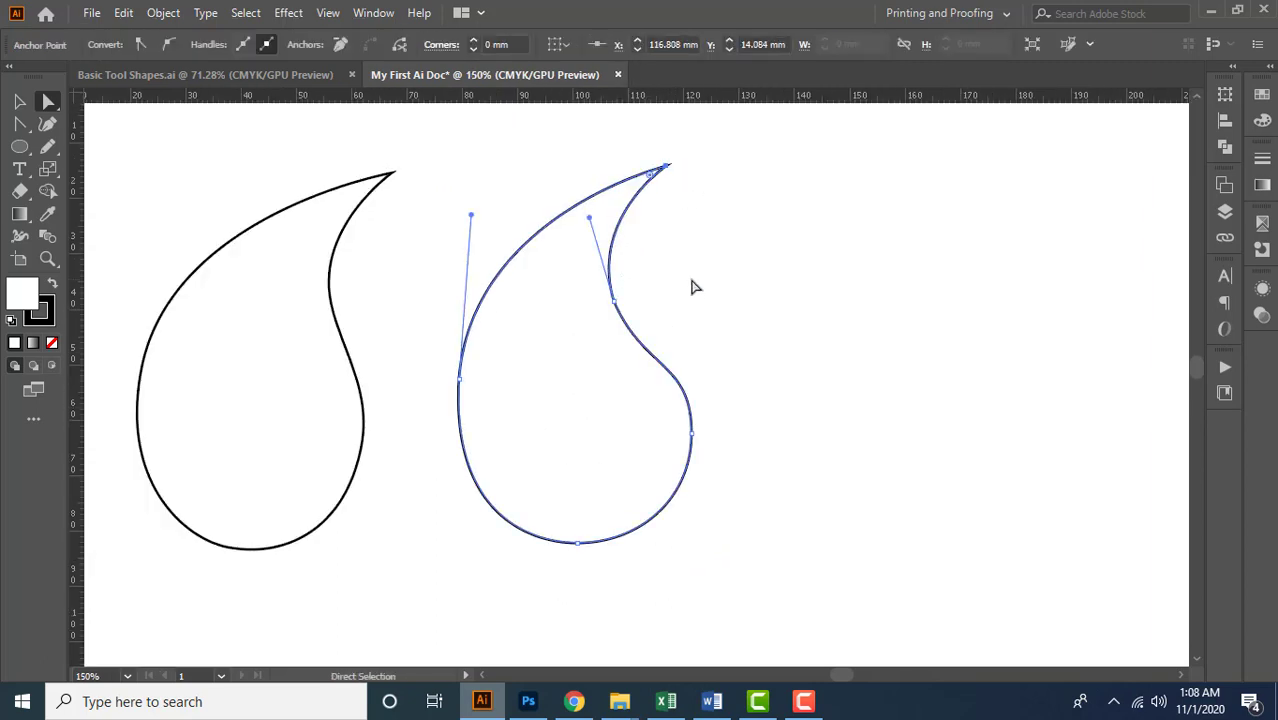
Inspect the rightmost anchor's handles and compare the recreated outline with the original teardrop, with the whole artboard in view
click(692, 434)
scroll(696, 368, up, 1)
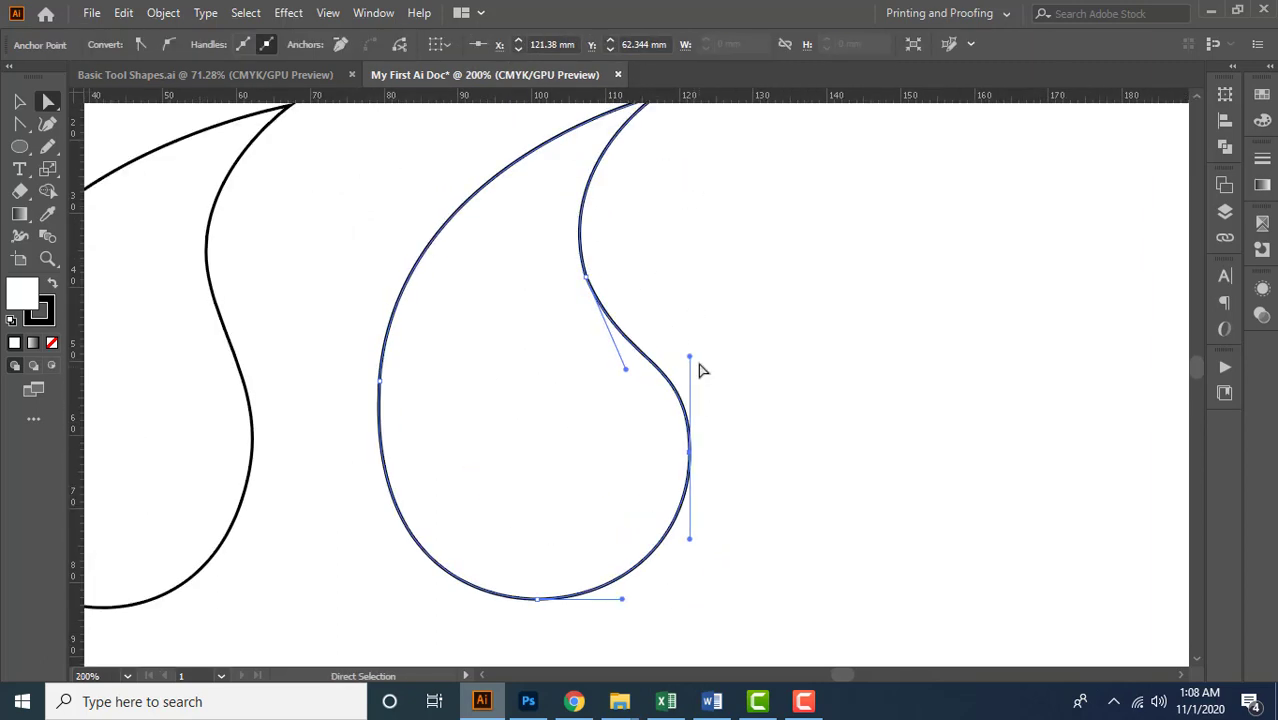
click(724, 430)
scroll(727, 422, down, 2)
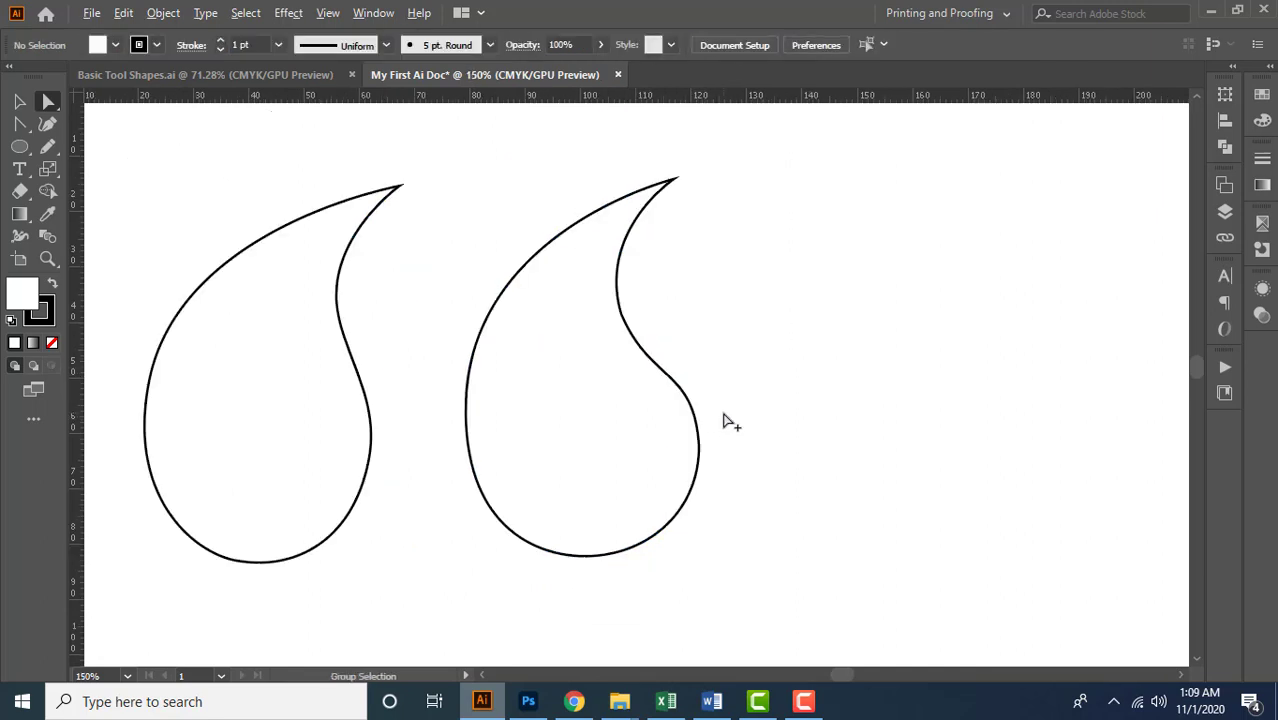
click(708, 434)
click(769, 435)
scroll(588, 378, down, 1)
scroll(588, 378, up, 1)
drag(791, 422, 766, 352)
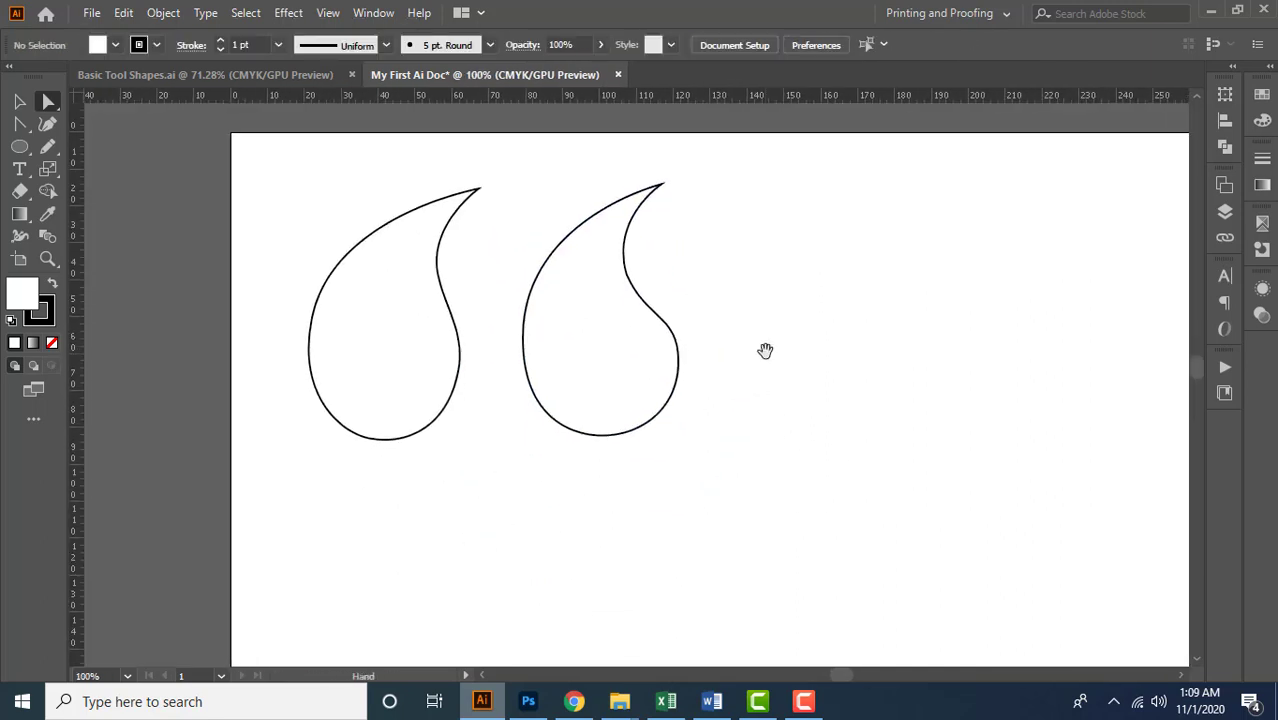
key(ctrl+0)
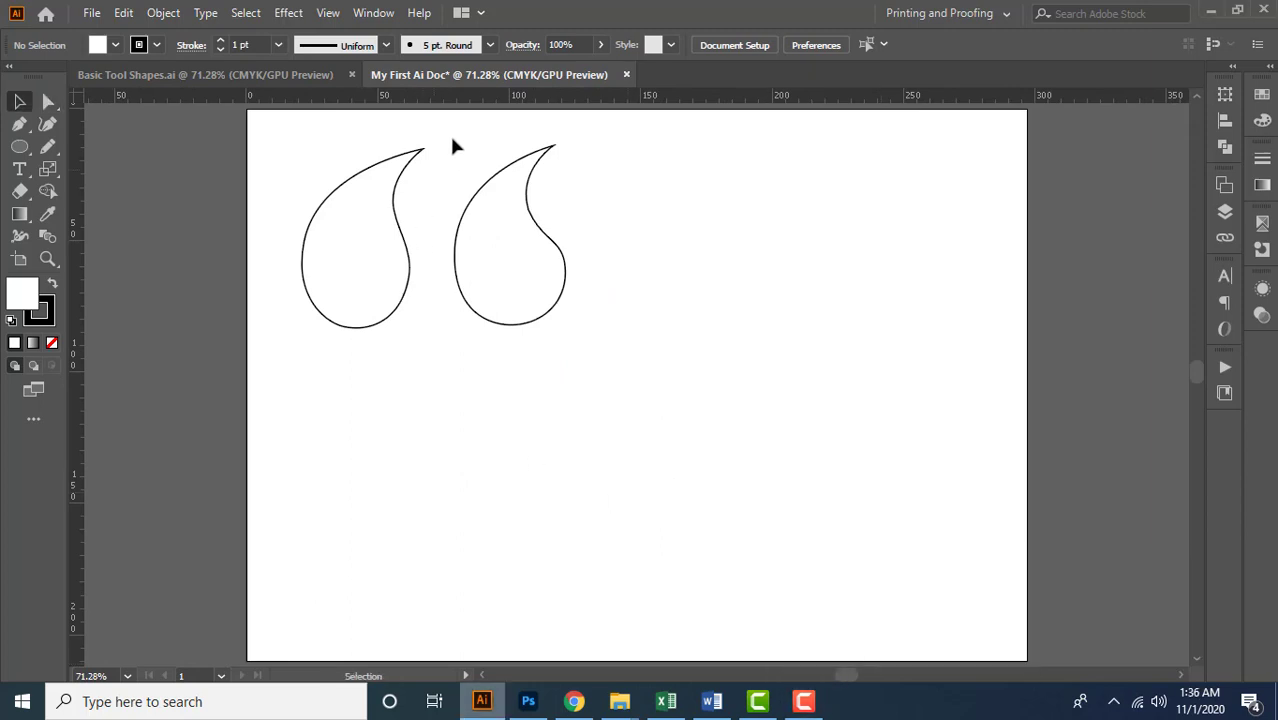
Start a third outline with the Curvature tool beside the two teardrops, placing two points for its lower-left edge
drag(531, 271, 615, 318)
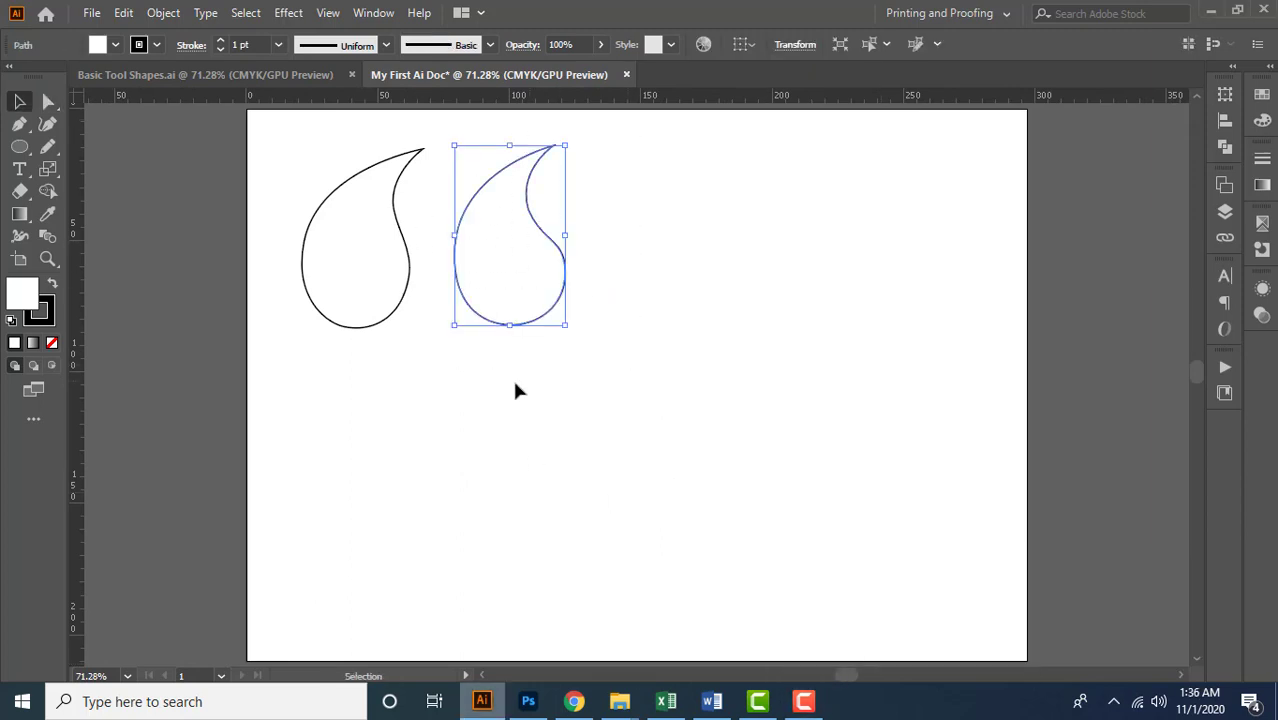
click(48, 126)
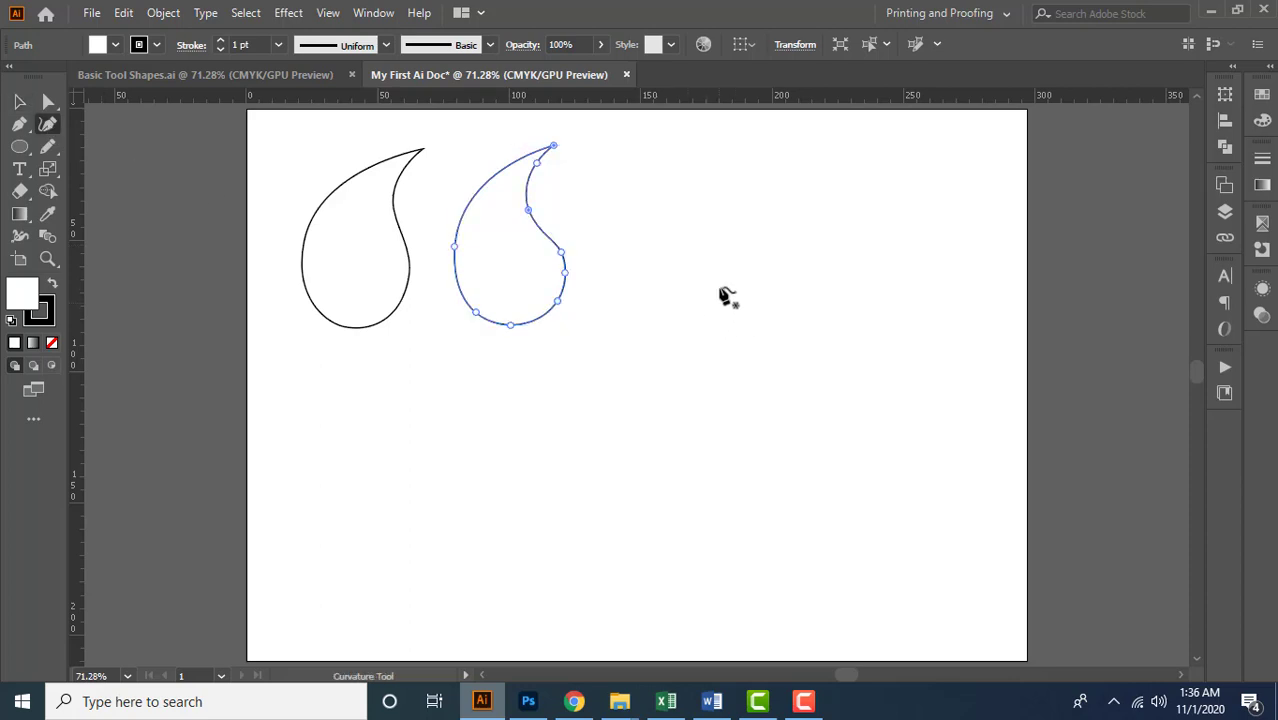
scroll(724, 290, up, 3)
drag(700, 285, 707, 341)
scroll(690, 341, down, 1)
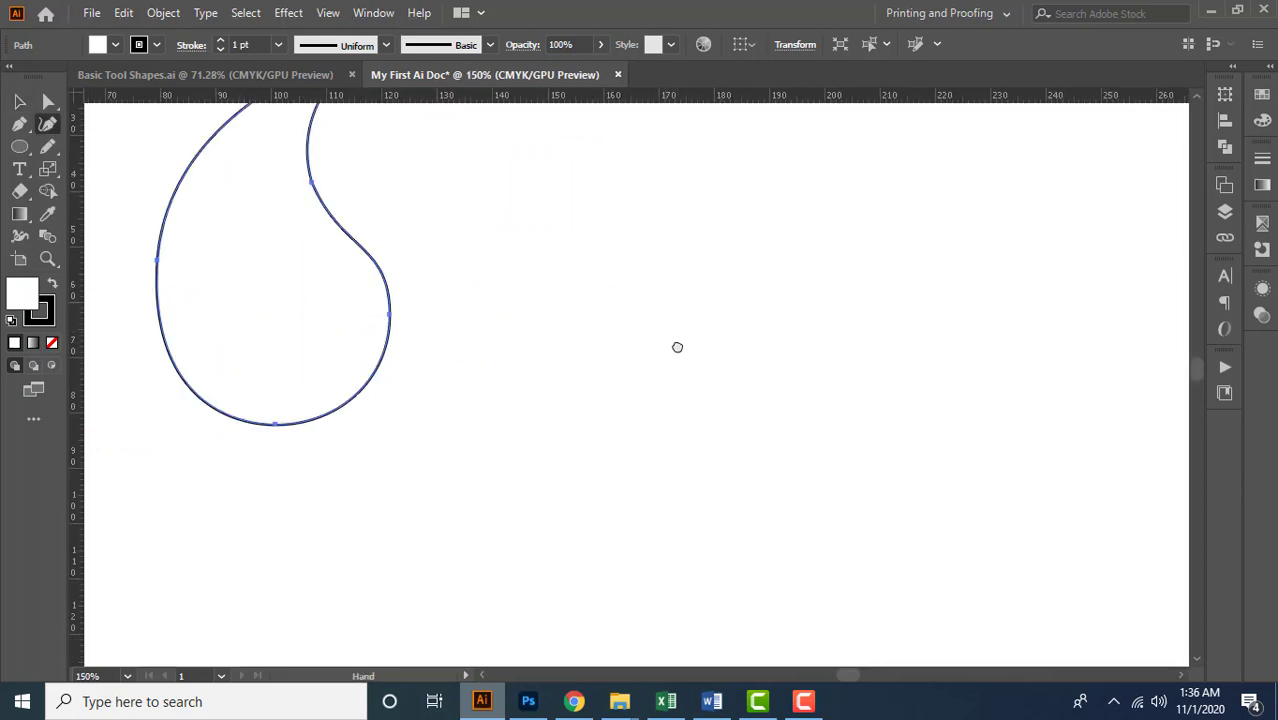
scroll(680, 362, up, 1)
scroll(685, 379, down, 1)
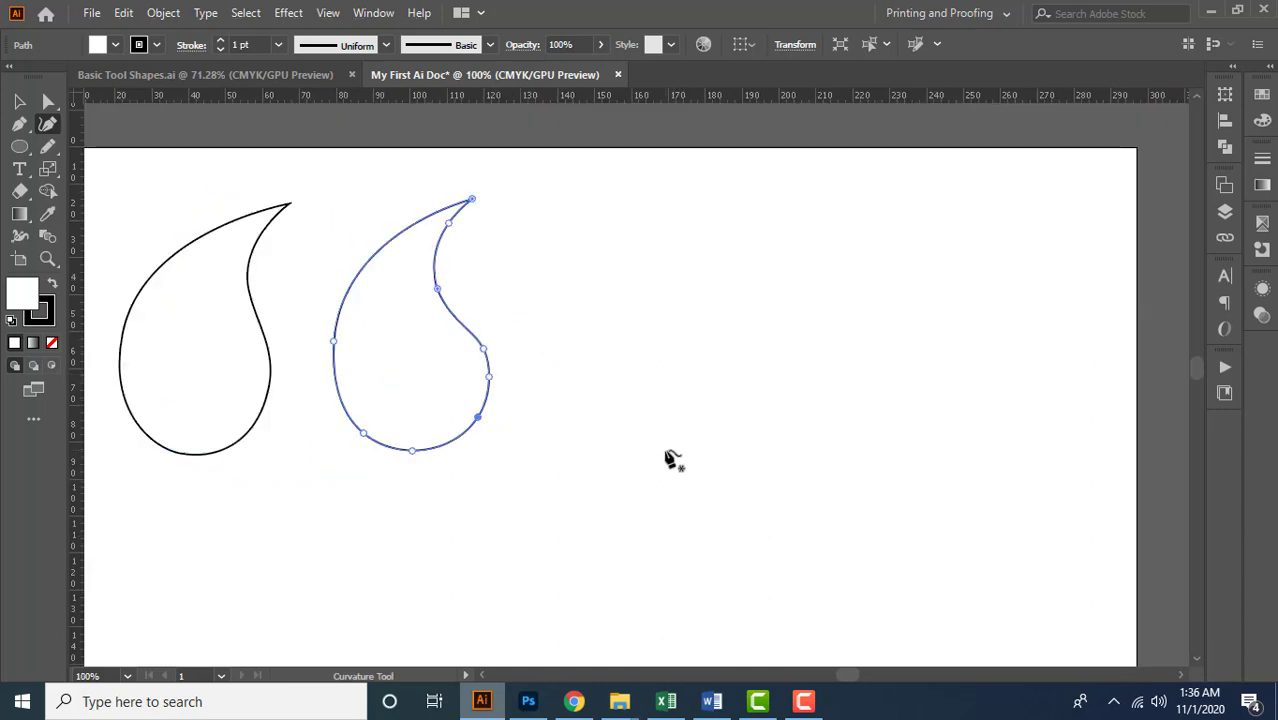
click(666, 449)
click(617, 411)
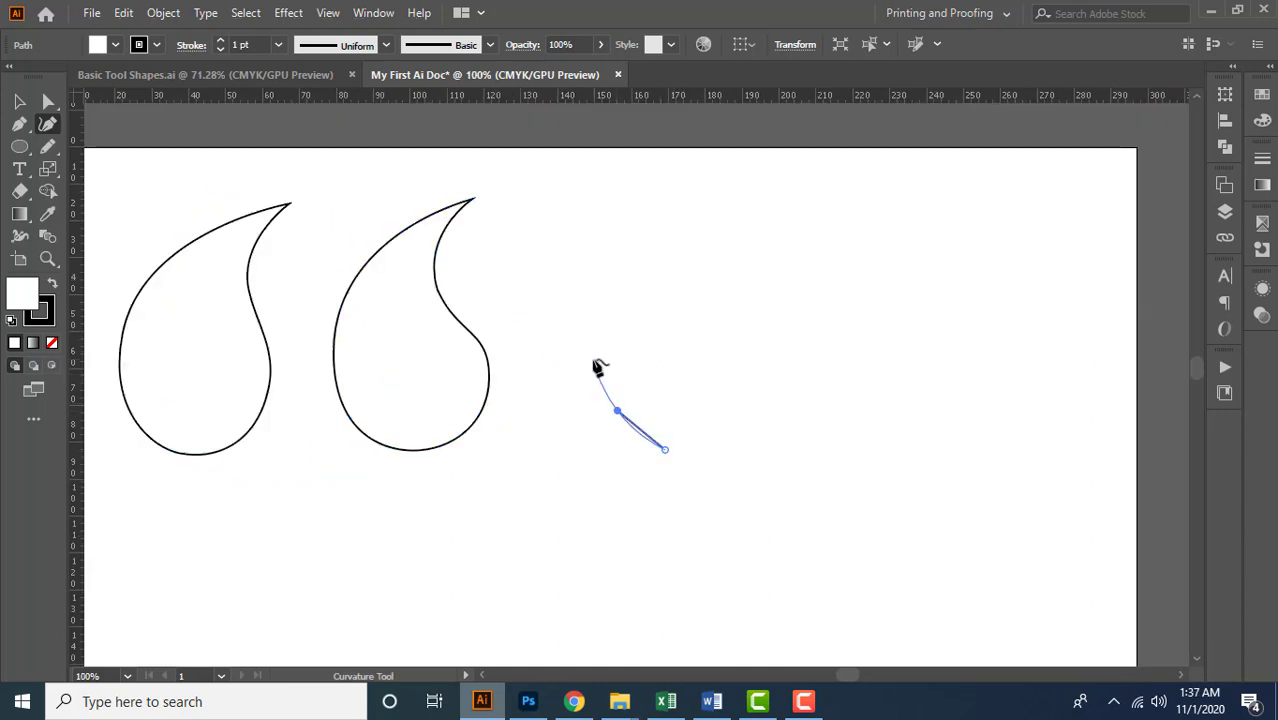
Try continuing the curve up the left side and over a wide arch, undoing back to the five left-side points
click(593, 358)
click(608, 293)
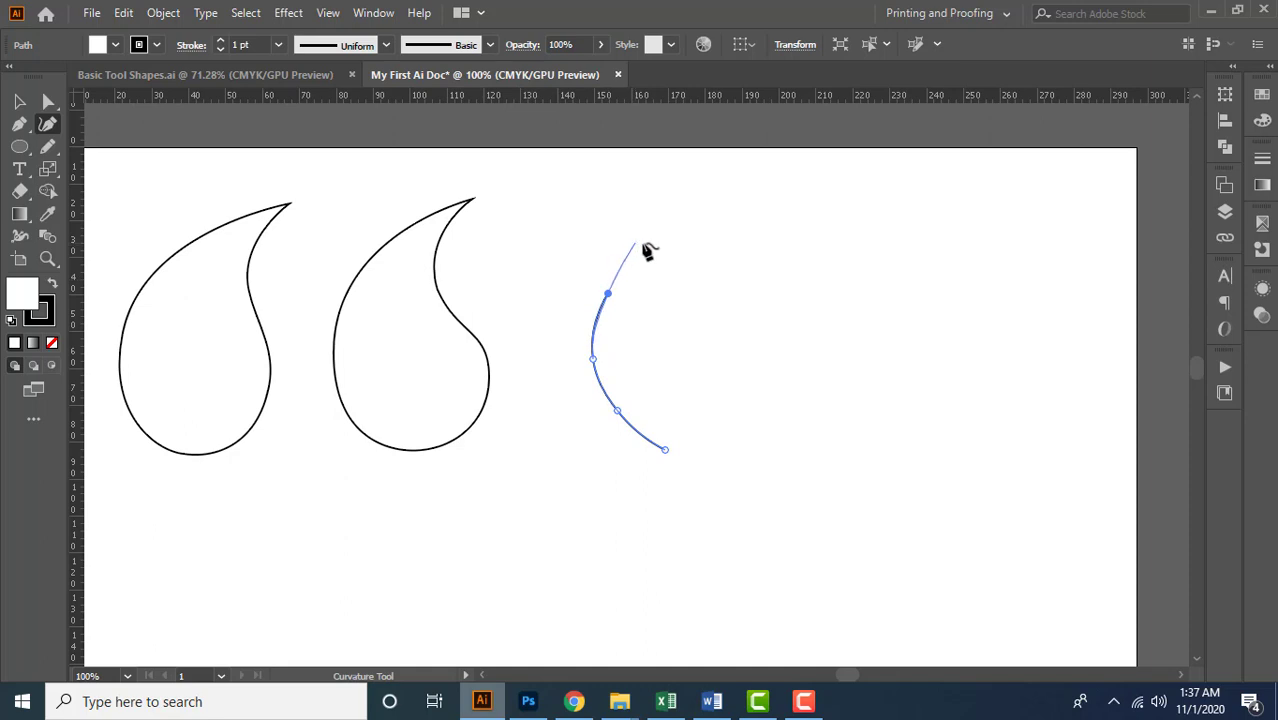
click(659, 244)
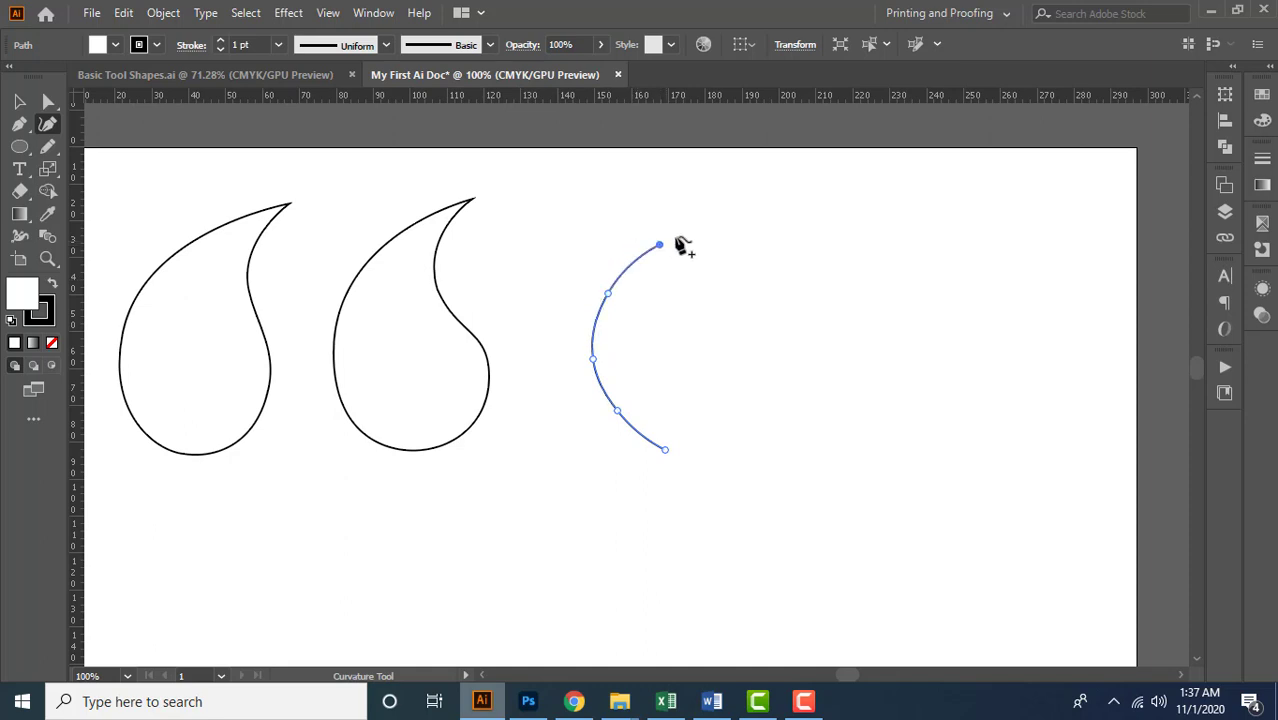
click(728, 231)
click(808, 252)
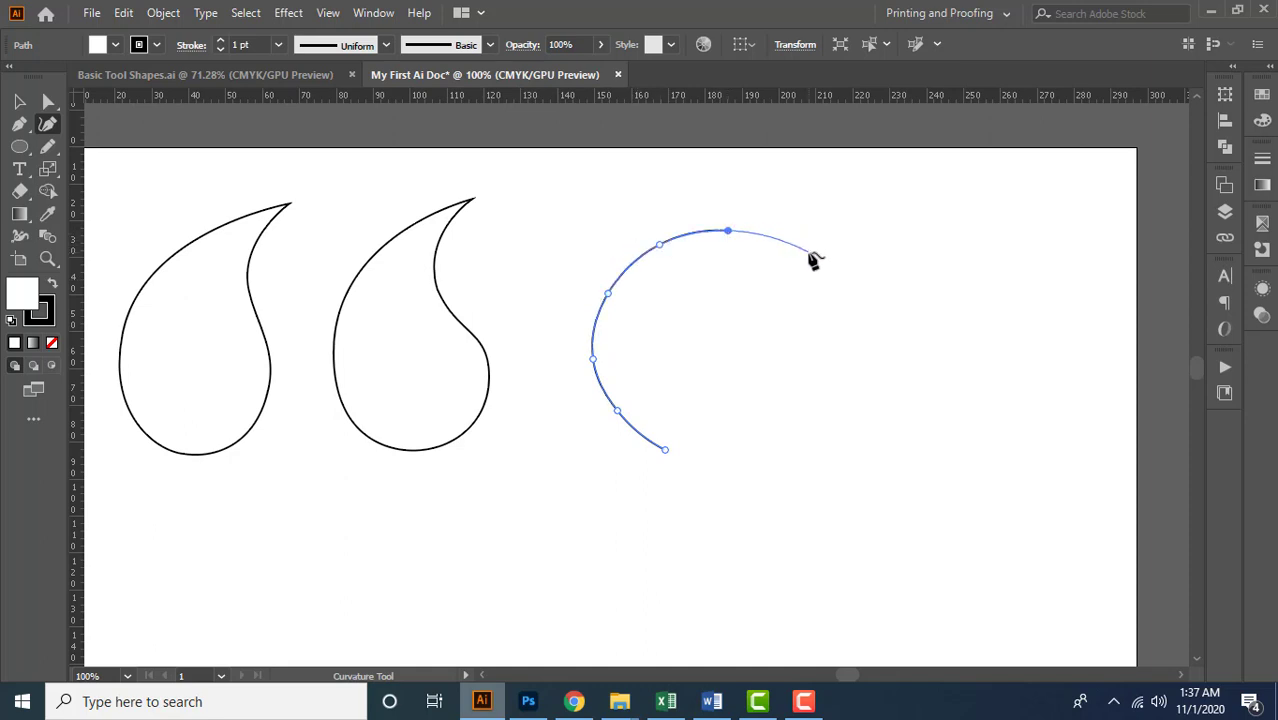
click(862, 321)
click(884, 379)
click(960, 413)
key(ctrl+z)
key(ctrl+z)
key(ctrl+z)
key(ctrl+z)
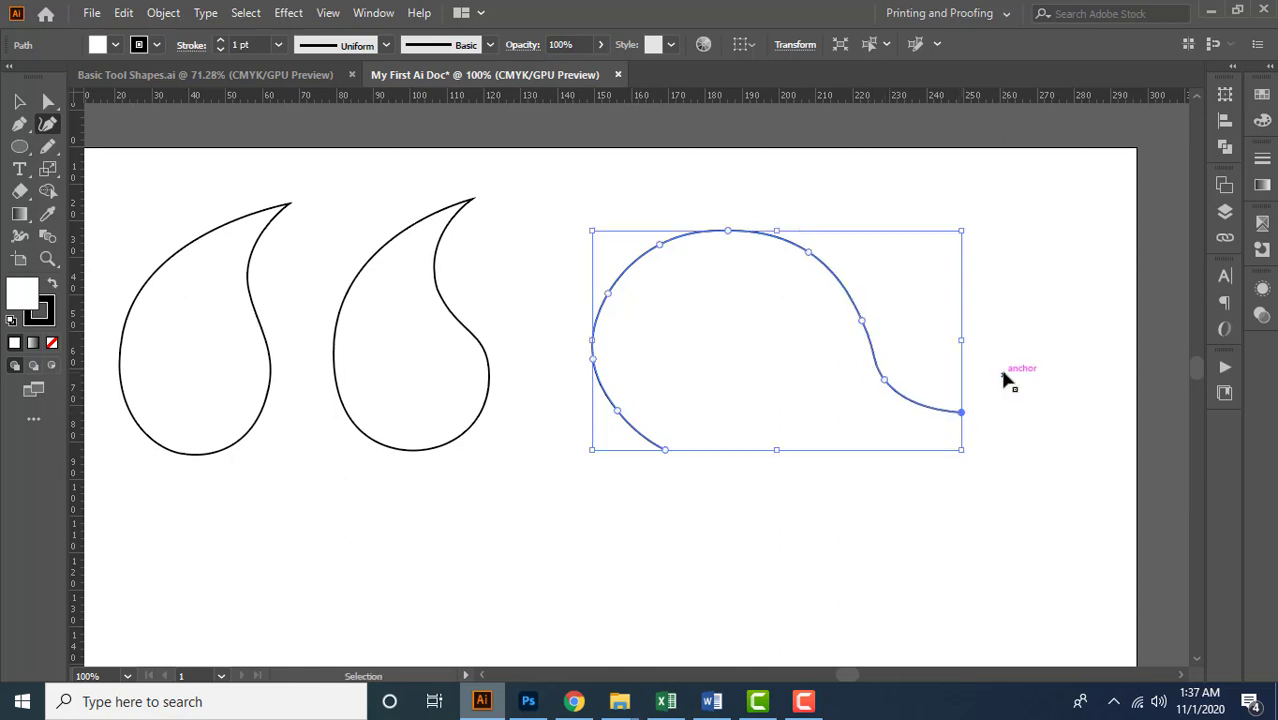
key(ctrl+z)
key(ctrl+z)
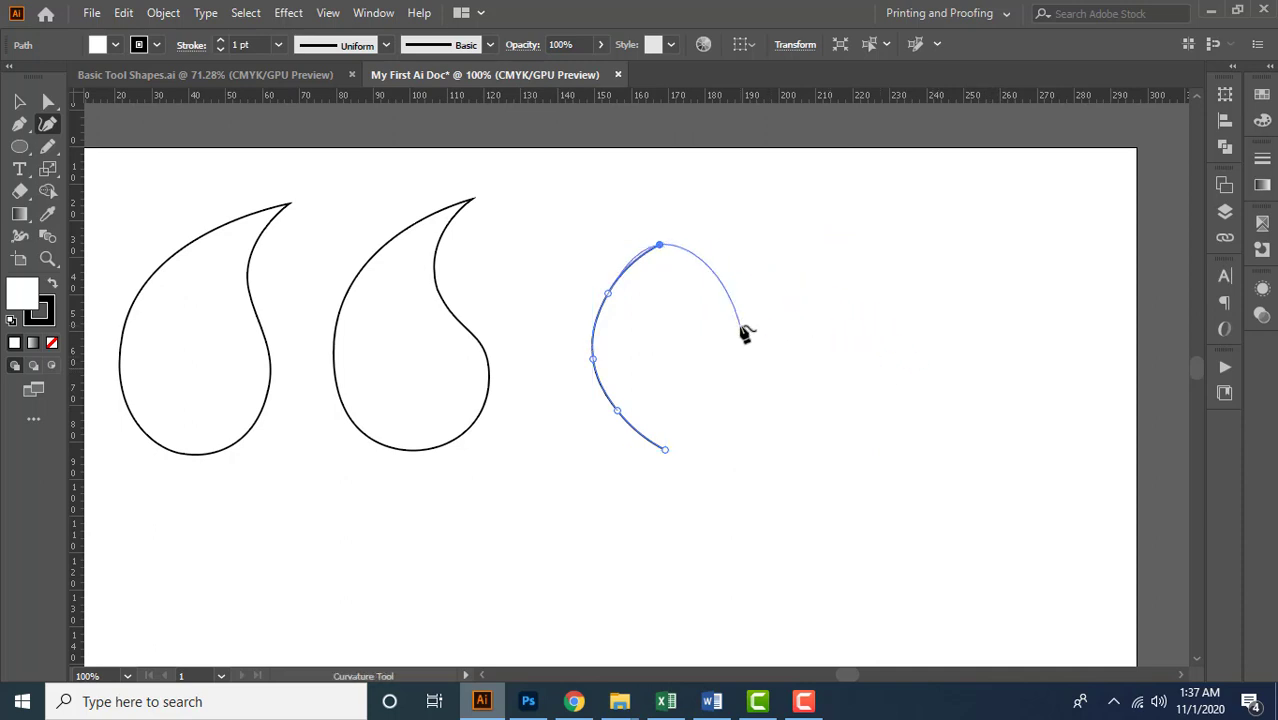
scroll(743, 328, up, 5)
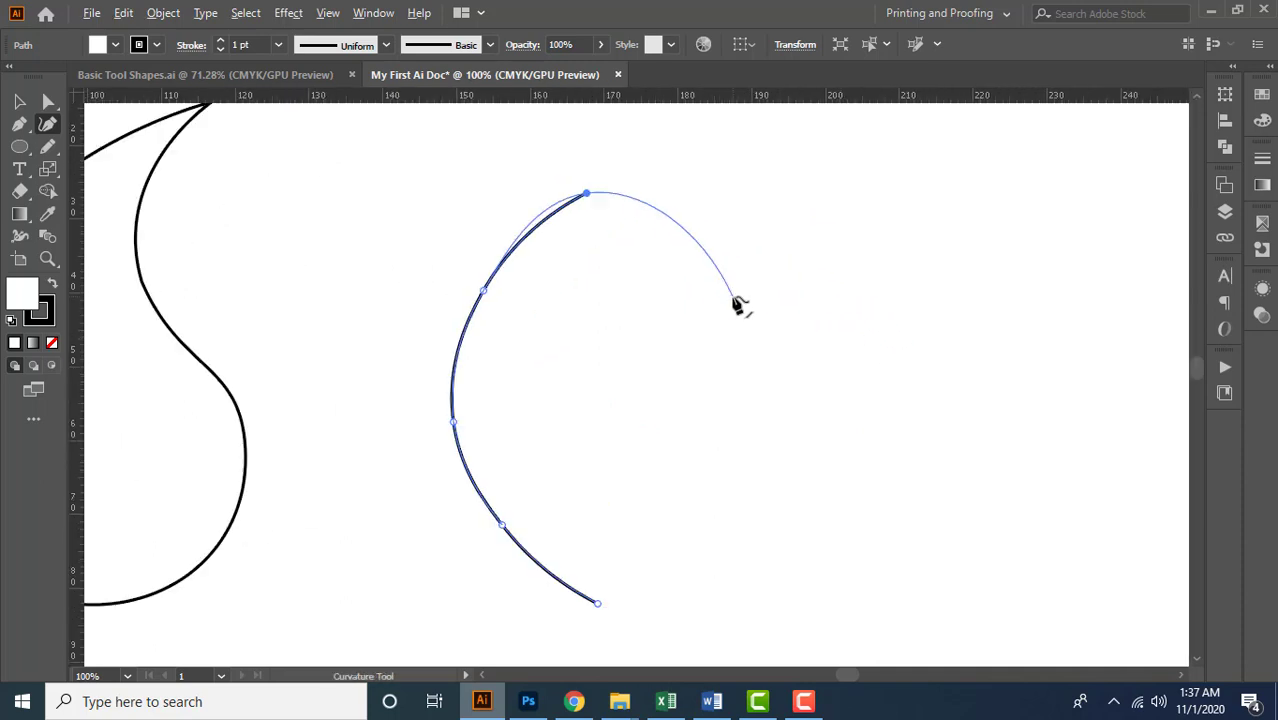
scroll(735, 308, down, 5)
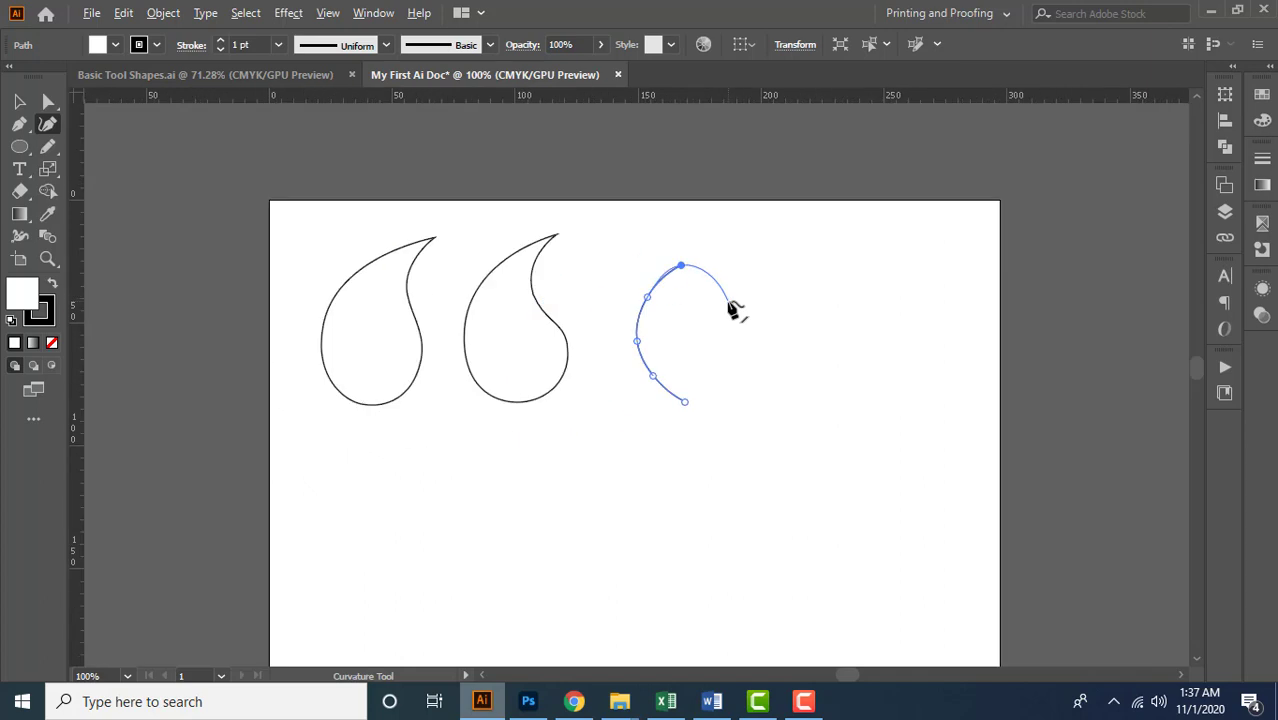
scroll(735, 310, up, 1)
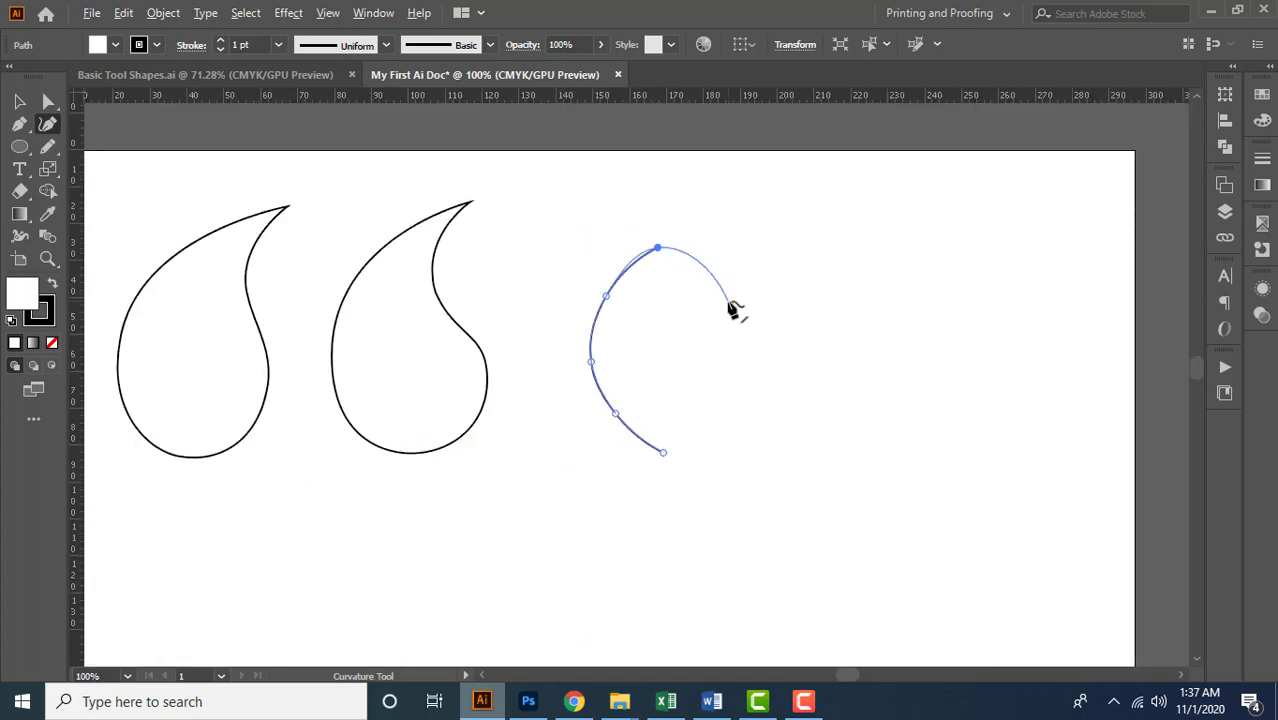
key(space)
drag(727, 322, 845, 299)
drag(733, 488, 653, 419)
drag(656, 211, 642, 286)
scroll(654, 351, up, 2)
key(space)
scroll(694, 293, down, 2)
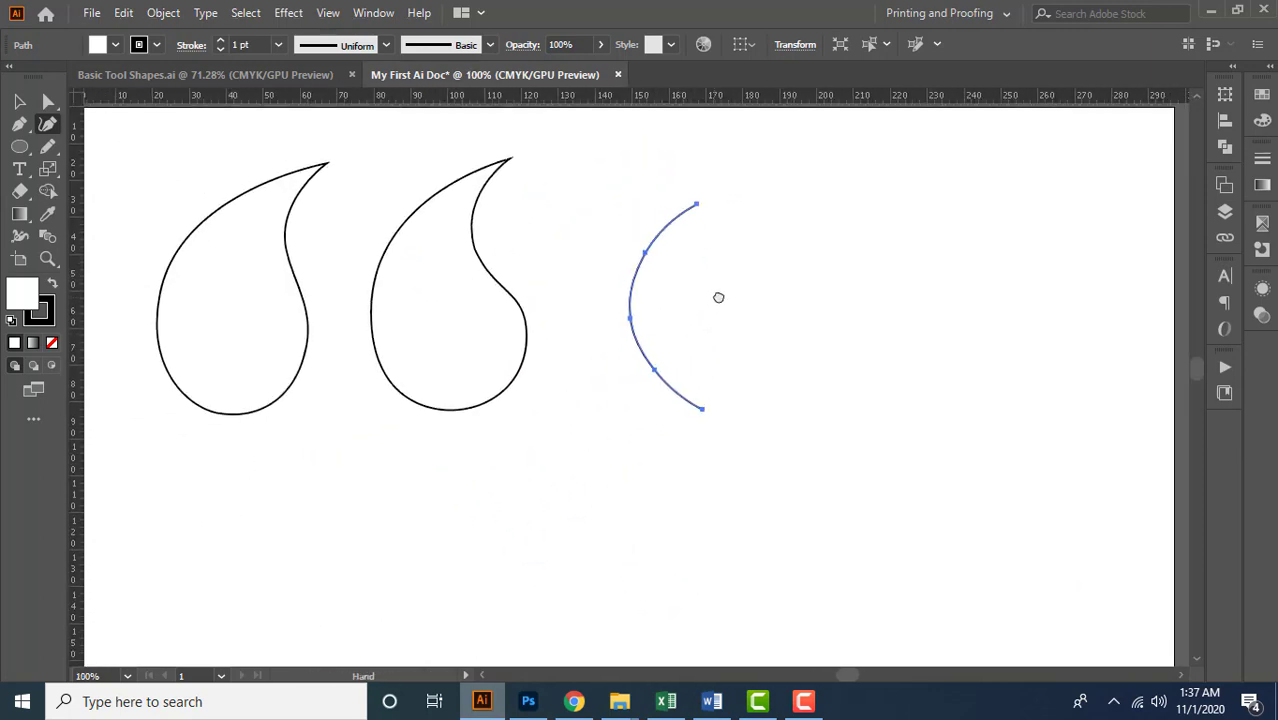
key(space)
drag(741, 302, 758, 296)
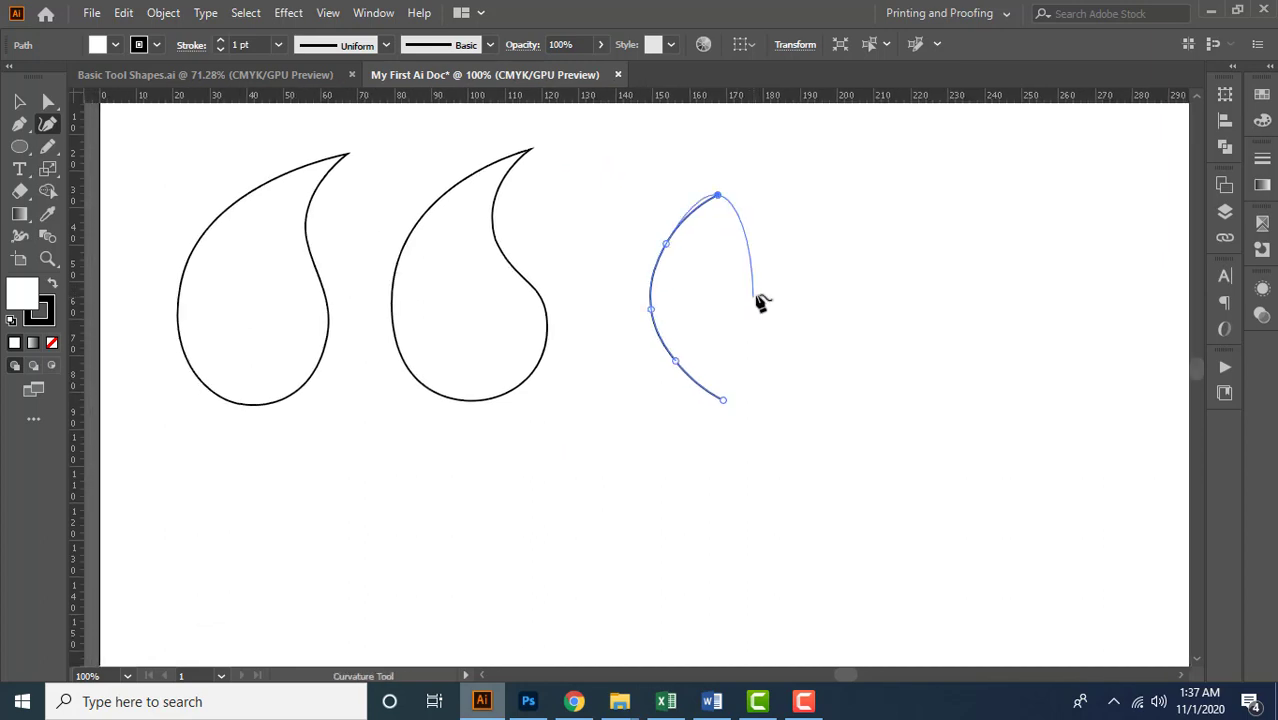
Undo the curve's upper left points, keeping only the first two points of the lower-left edge
key(ctrl+z)
key(ctrl+z)
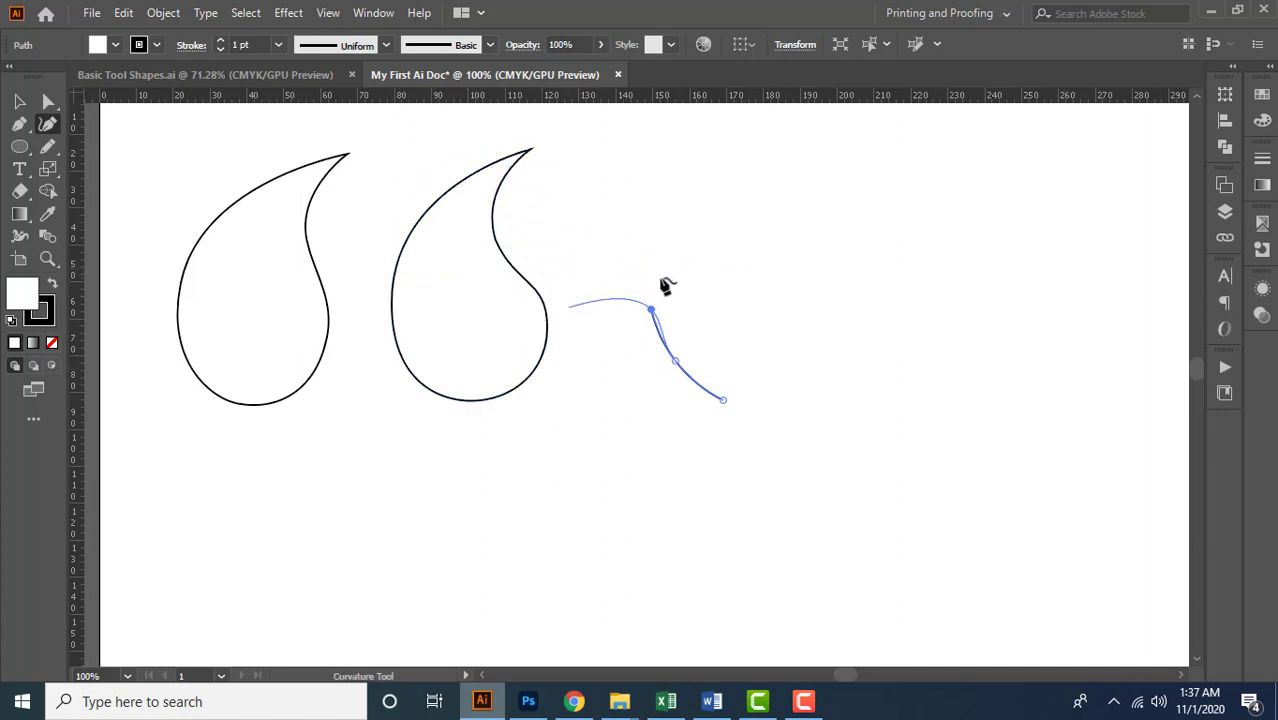
key(ctrl+z)
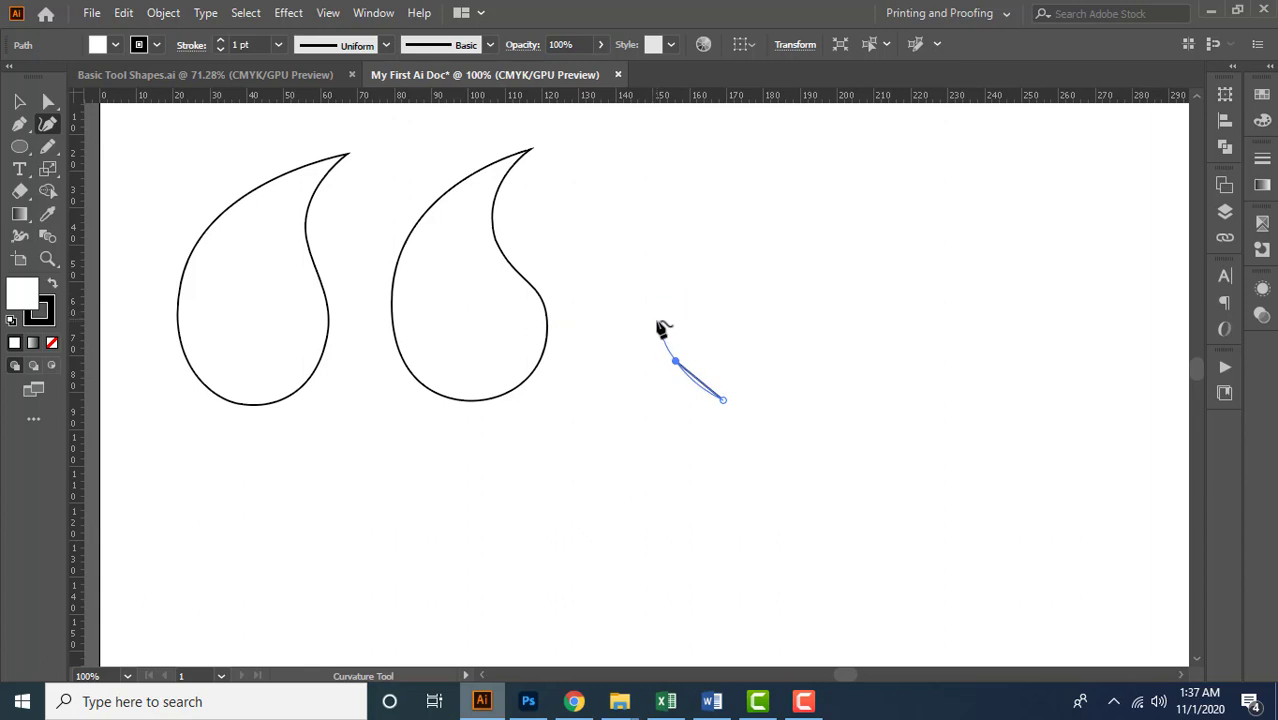
Continue the curve up the left side with three smooth points and place the tip point at the upper end
click(656, 320)
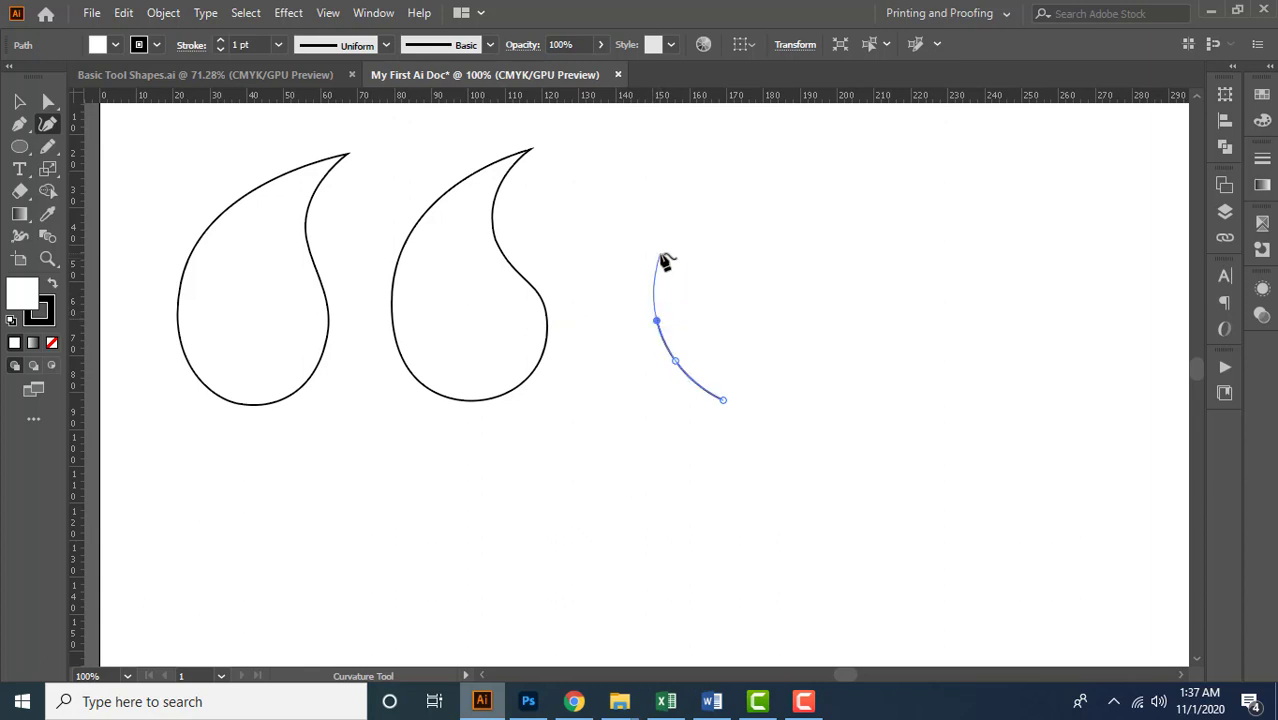
click(659, 254)
click(699, 188)
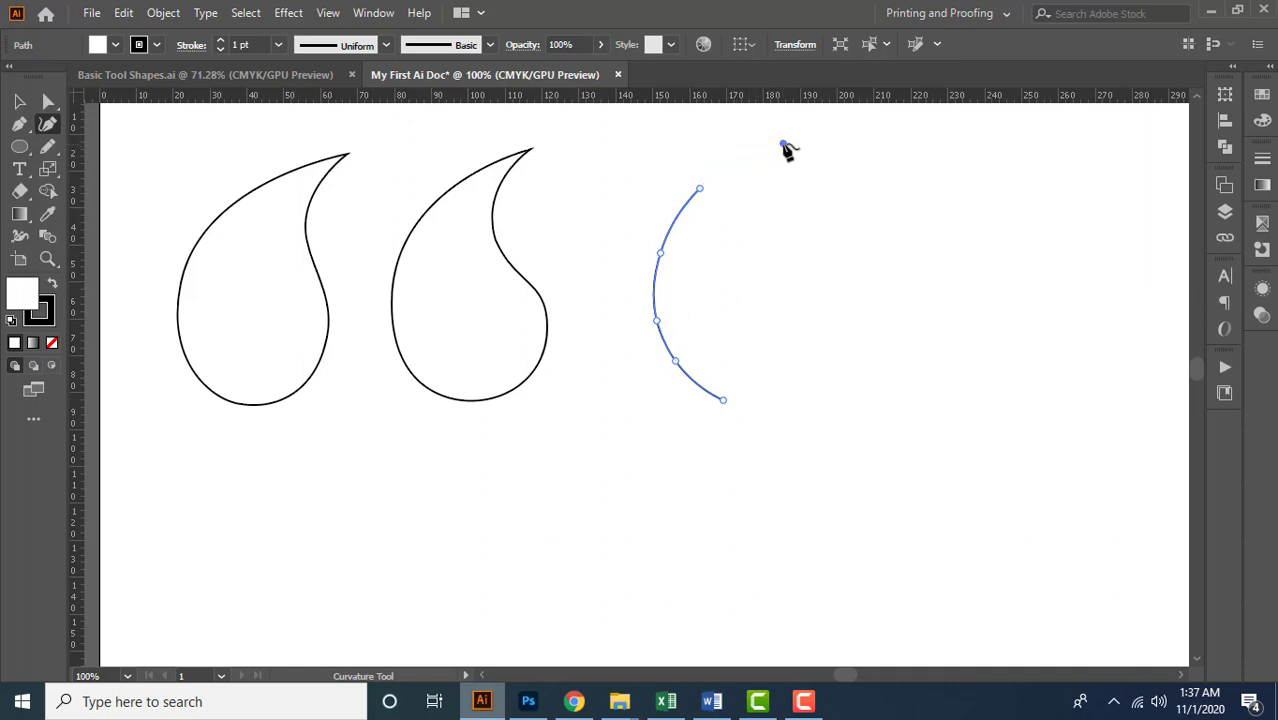
click(784, 146)
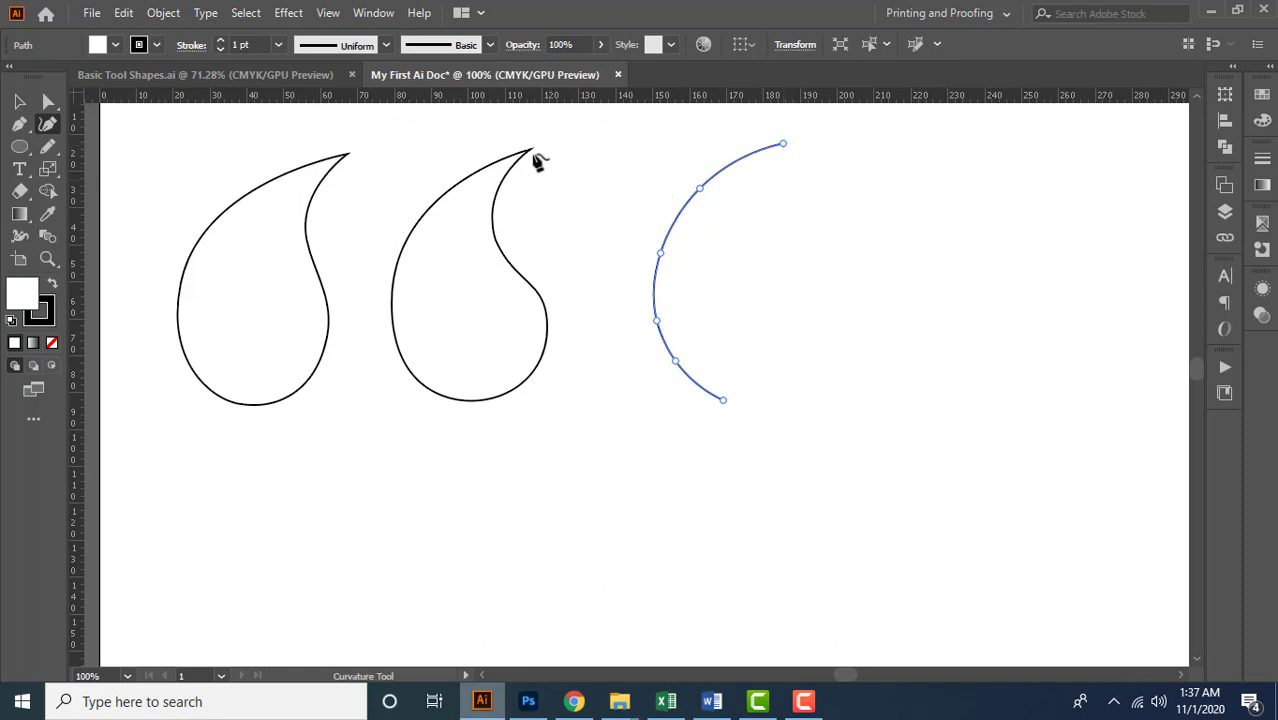
click(785, 147)
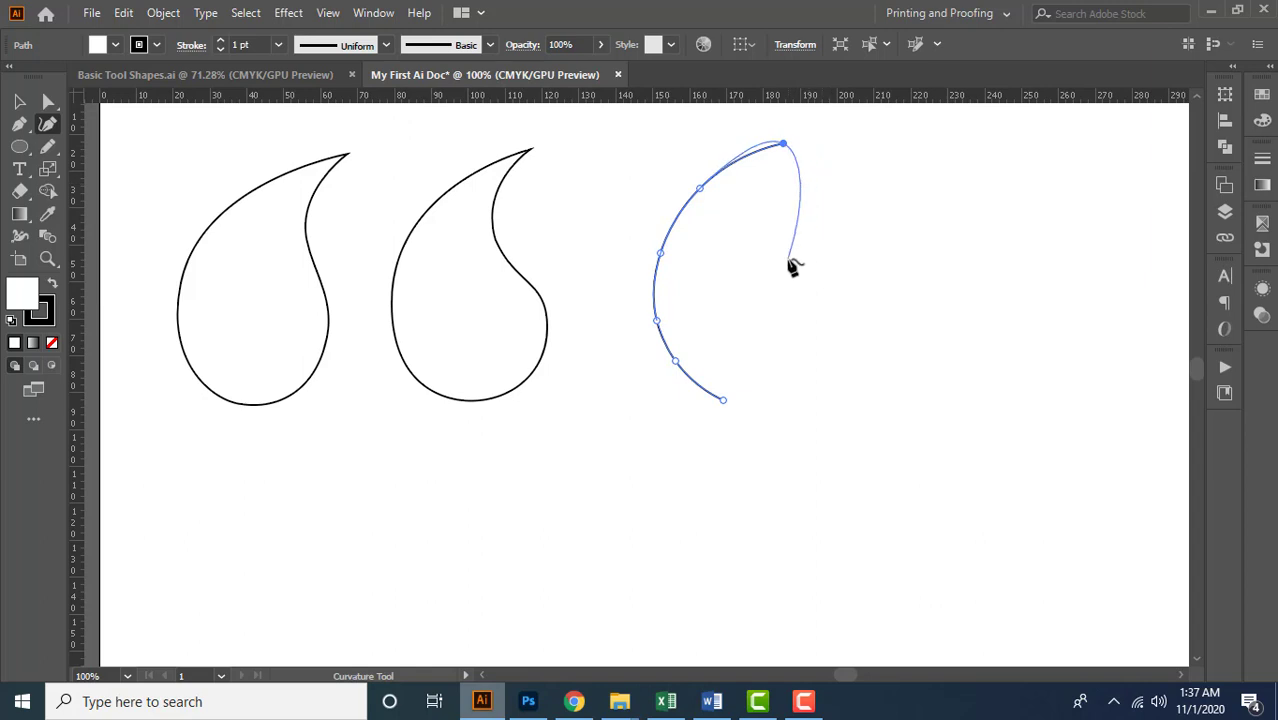
Make the tip a corner point and curve the outline down the inner neck and back outward
alt+click(791, 262)
key(ctrl+z)
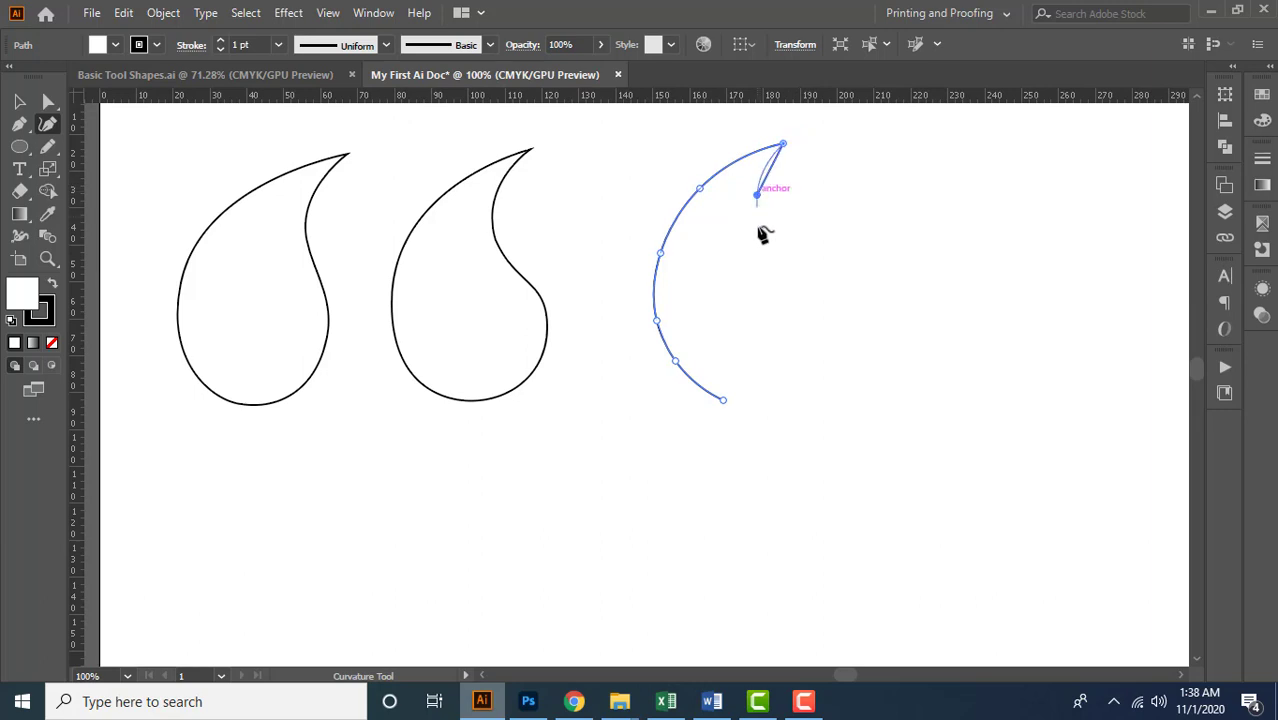
click(762, 235)
click(791, 281)
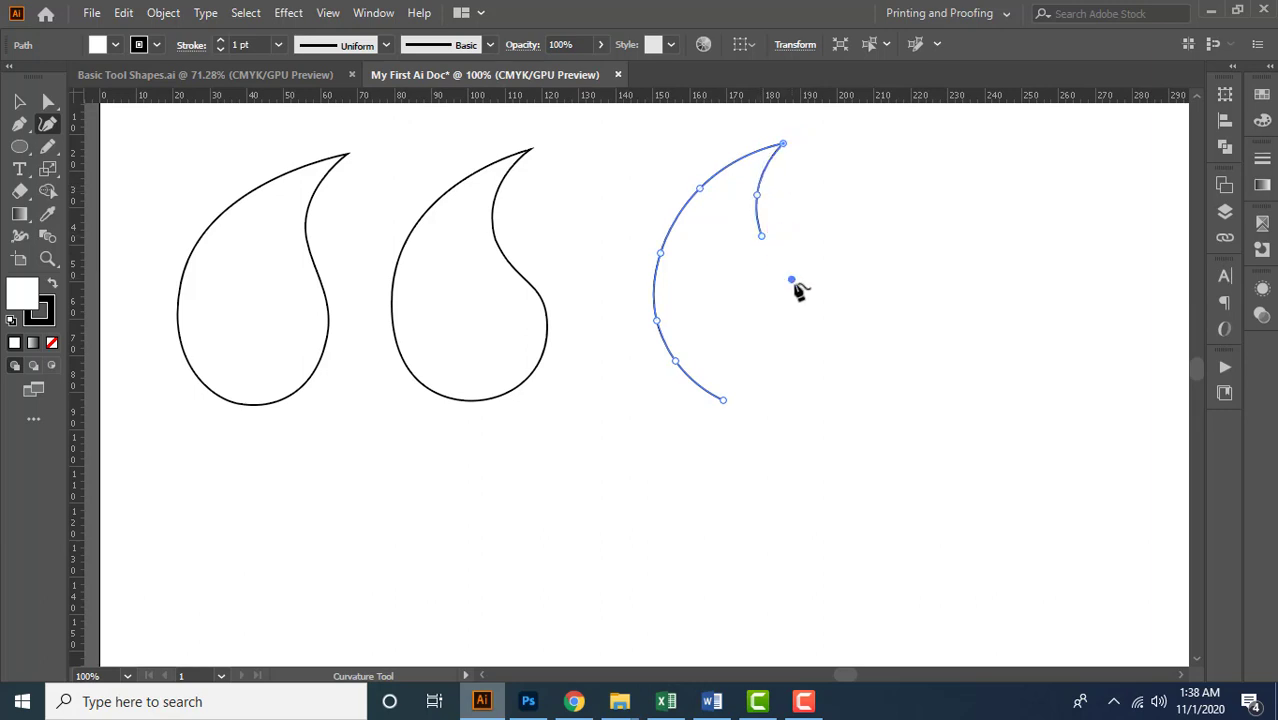
Continue the third outline down its right side and around the base with three curve points, closing it at the starting point
click(809, 318)
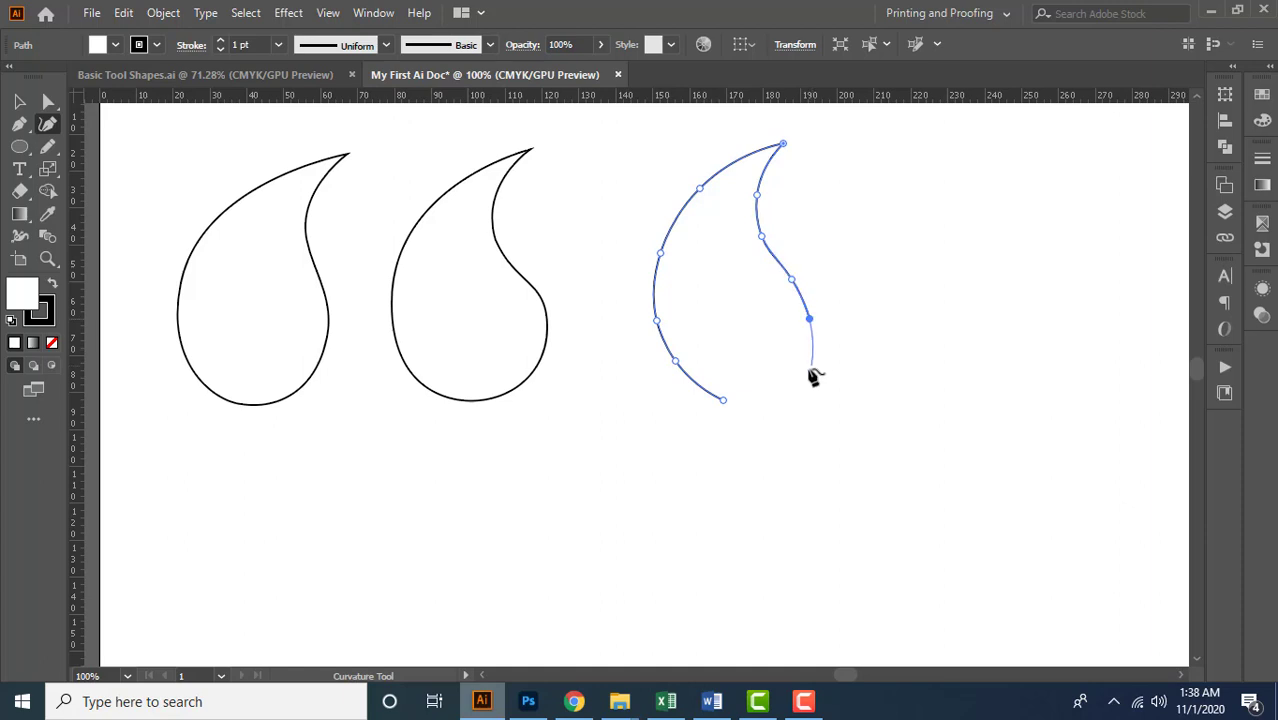
click(801, 375)
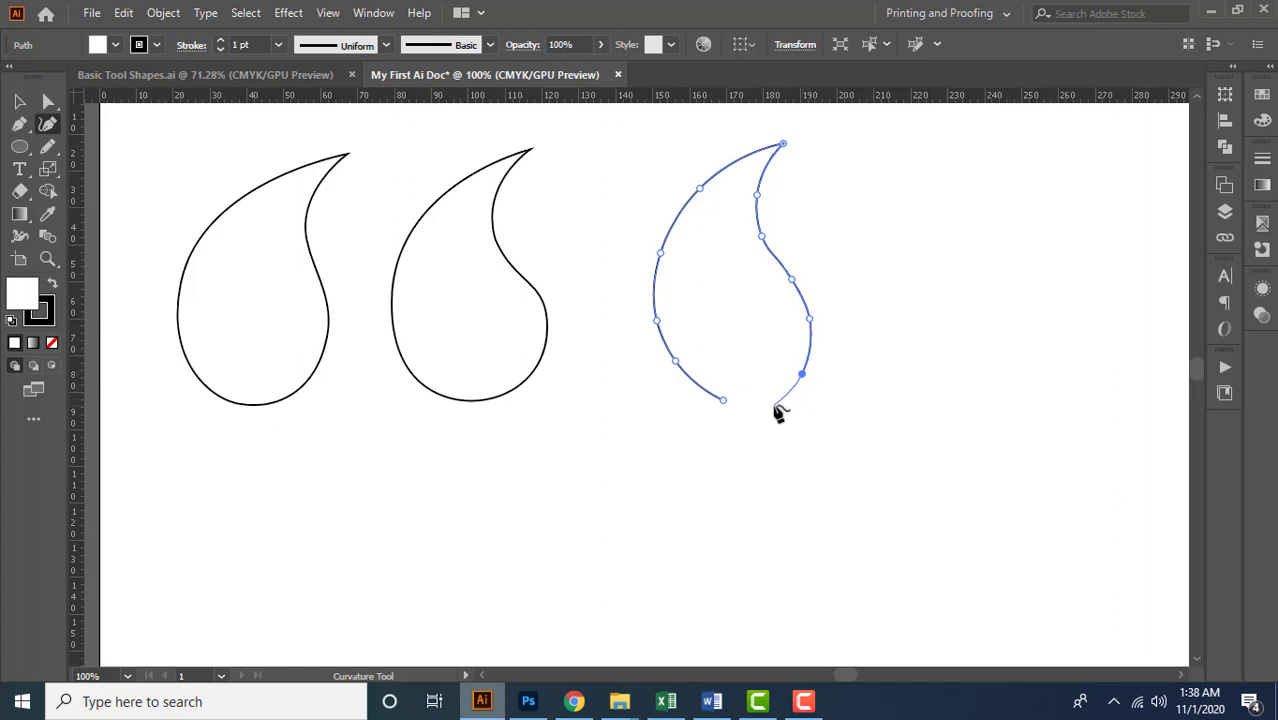
click(766, 404)
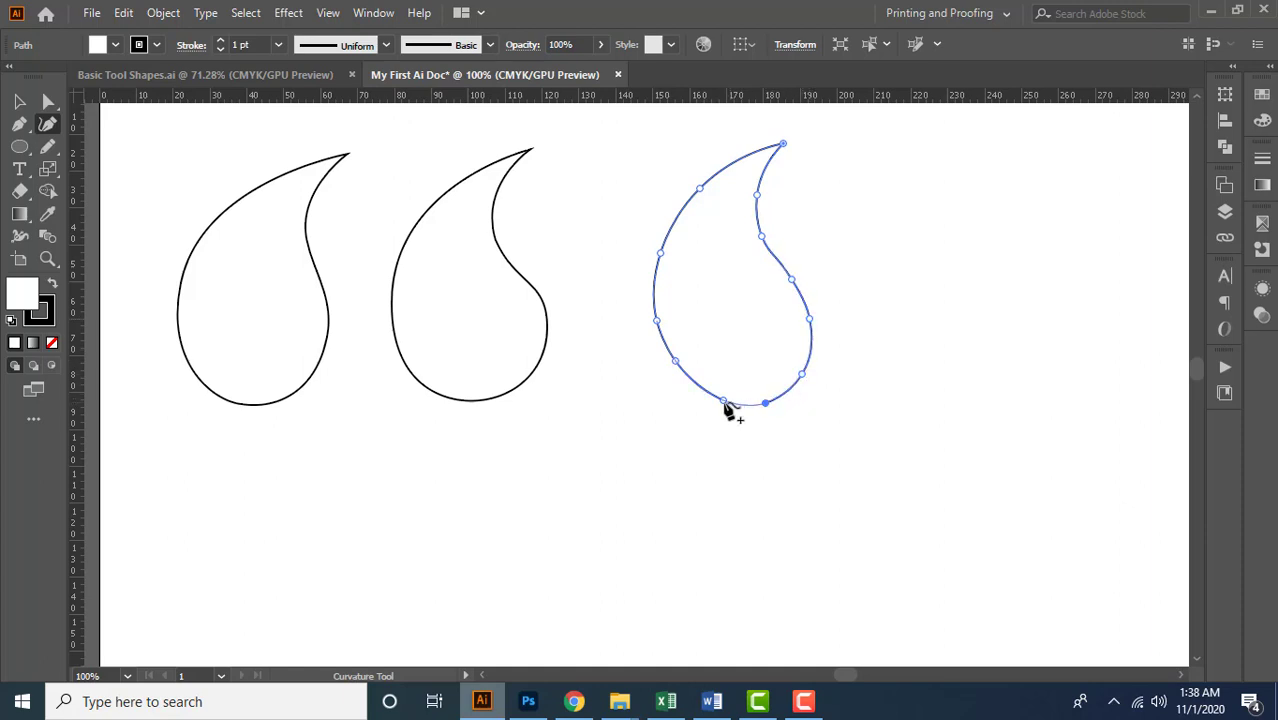
click(725, 403)
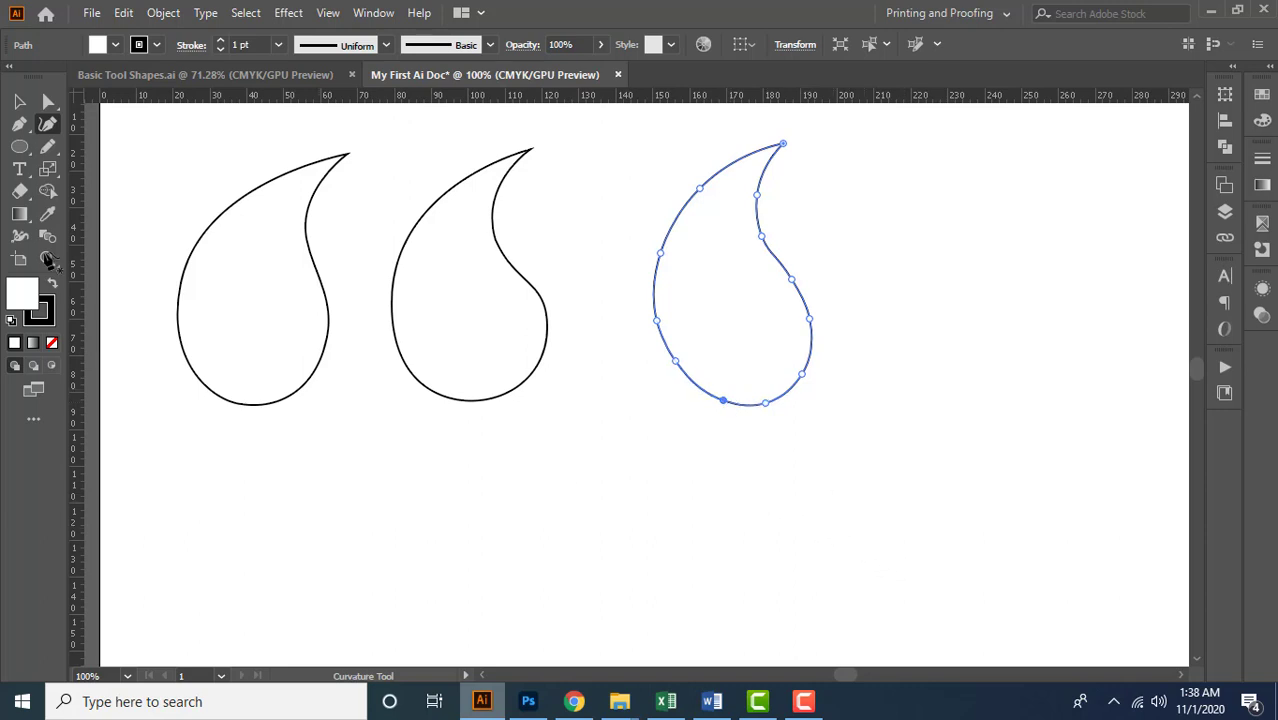
Shift the third outline slightly up and left with Direct Selection, then try moving its upper-left anchor outward and undo that move
click(48, 102)
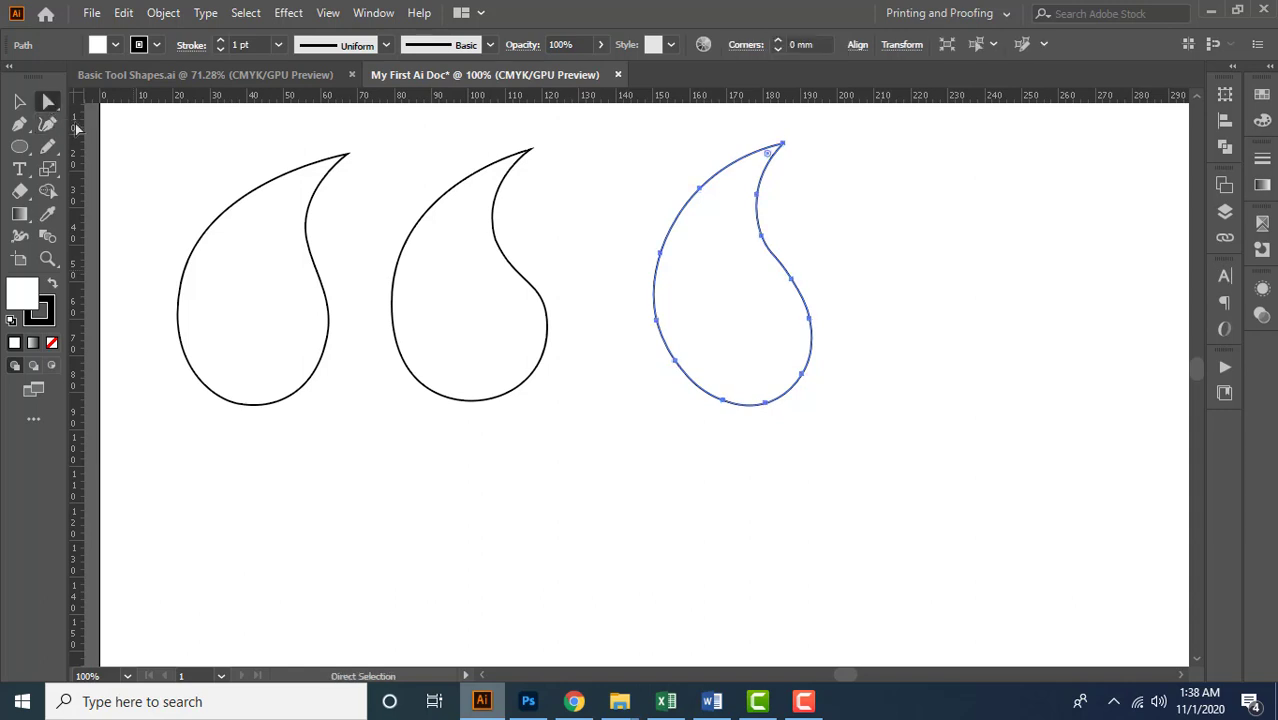
scroll(787, 233, up, 1)
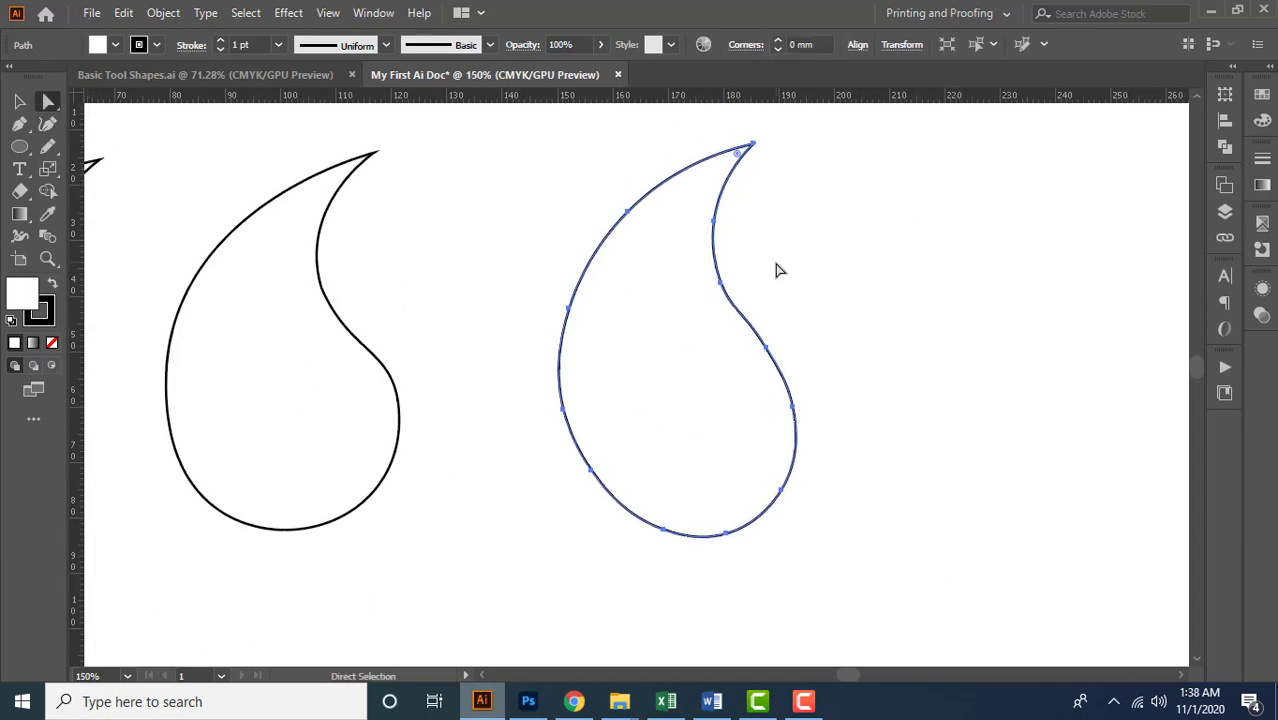
drag(630, 210, 612, 198)
drag(556, 305, 545, 321)
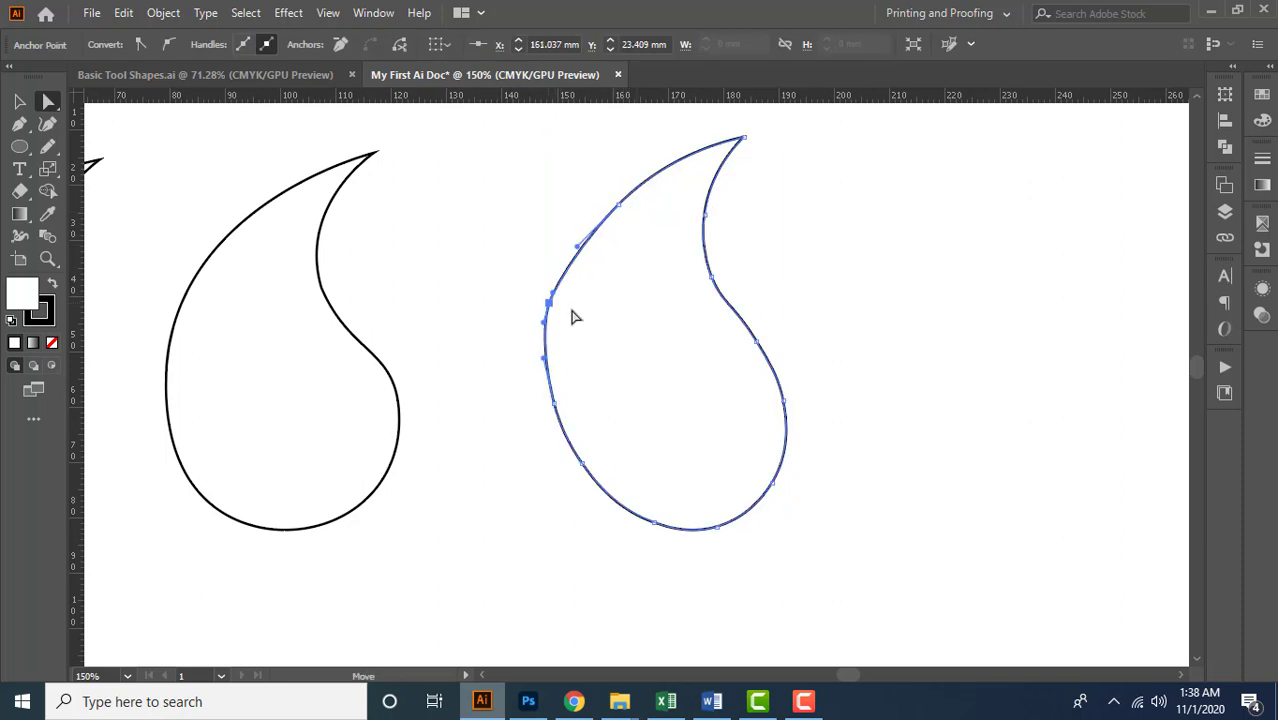
key(ctrl+z)
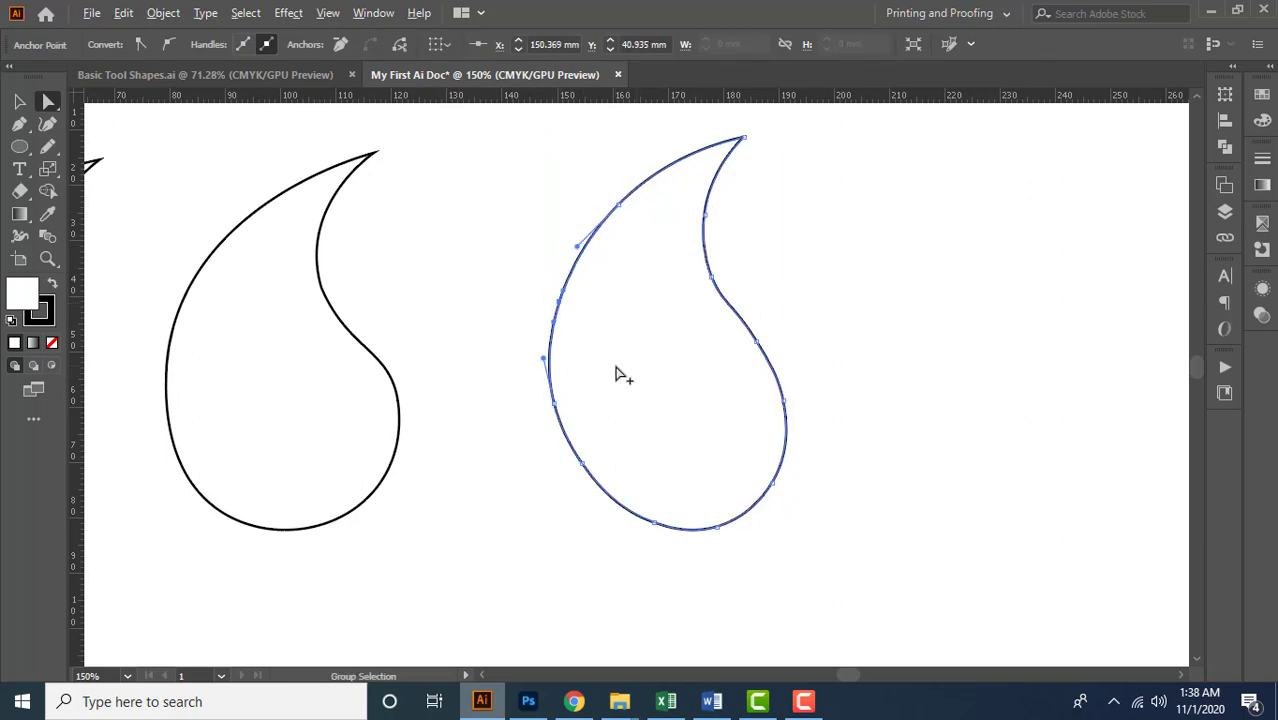
Examine the anchor points and direction handles along the third outline's lower-left edge, and reselect the whole path
scroll(620, 377, down, 1)
scroll(630, 405, up, 2)
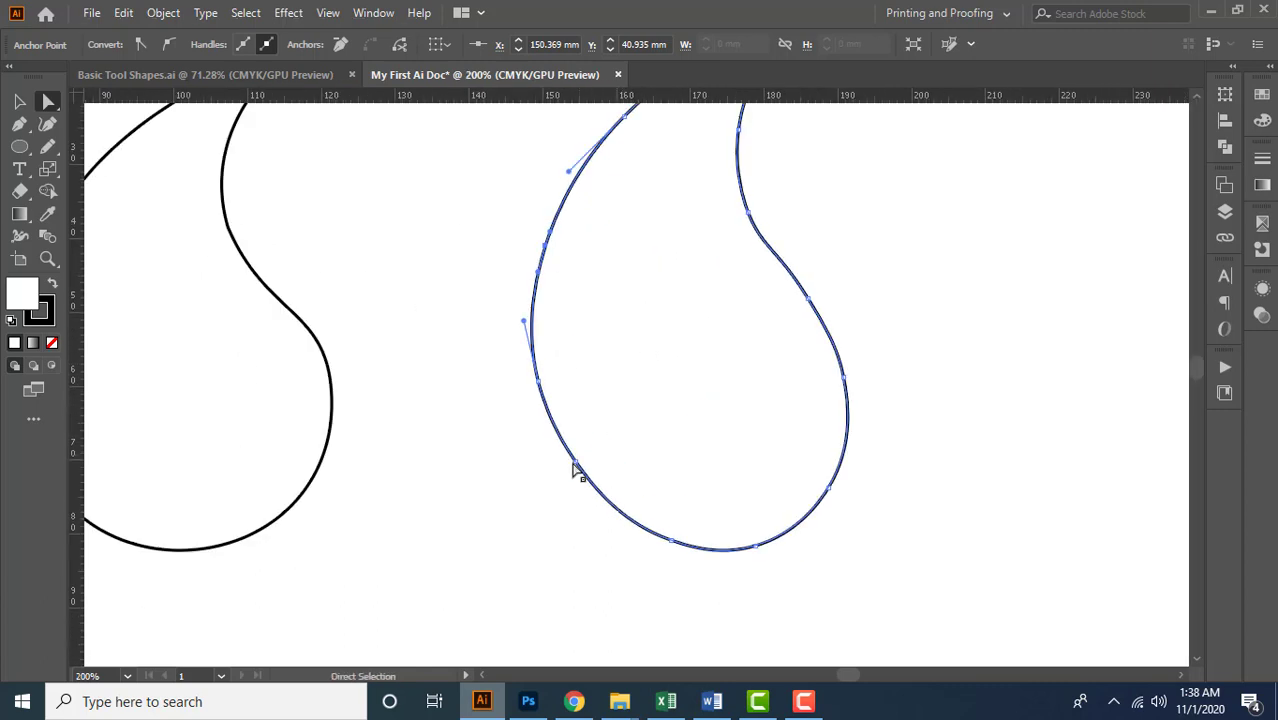
click(619, 523)
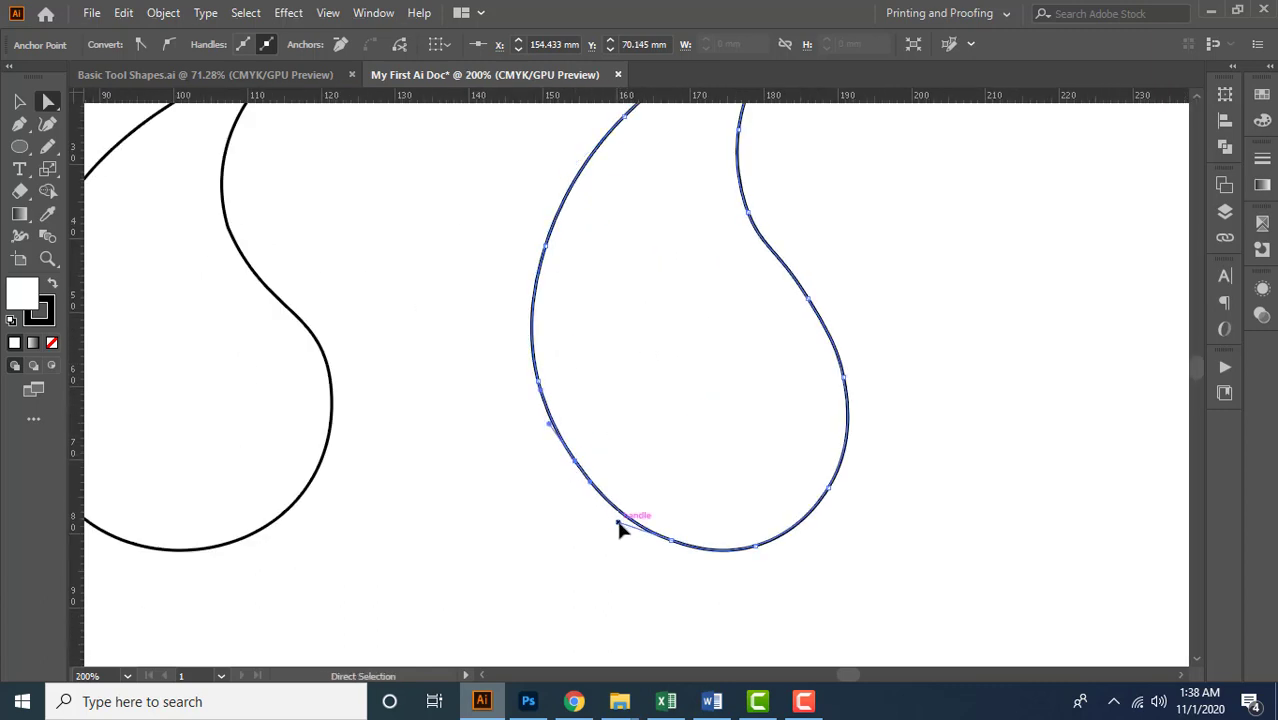
click(688, 446)
scroll(690, 447, down, 1)
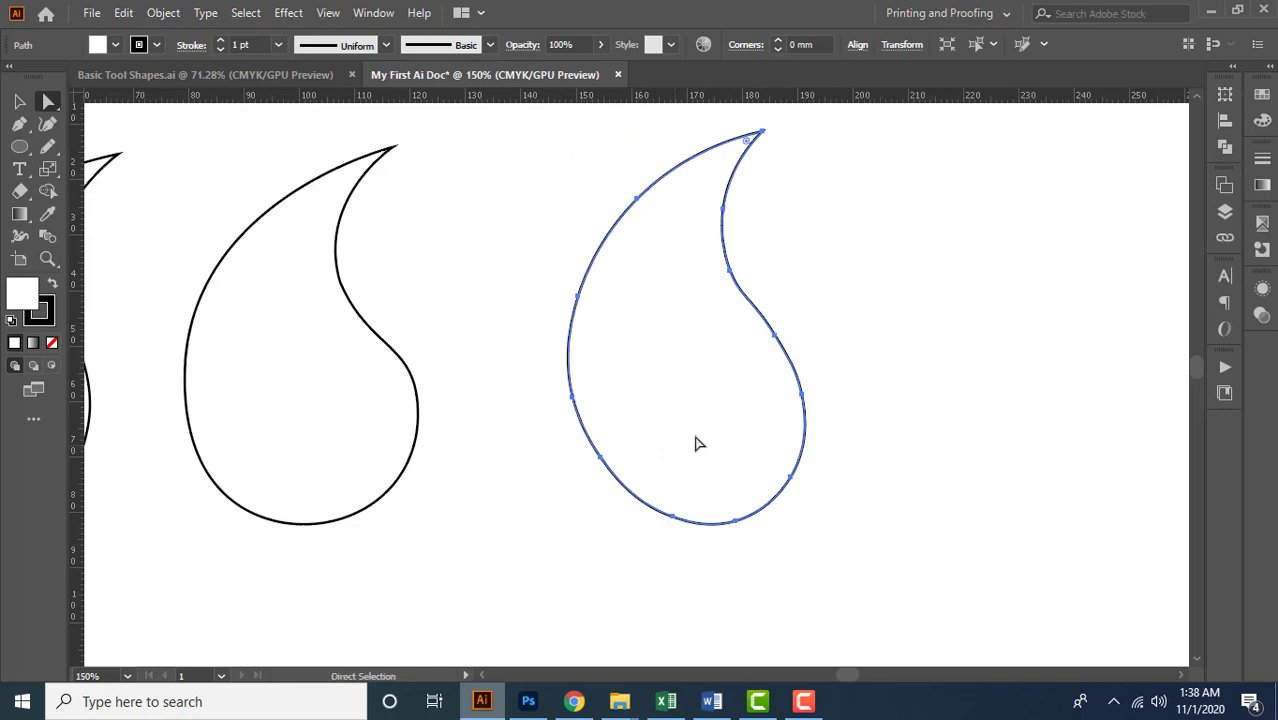
scroll(722, 420, down, 1)
scroll(721, 410, up, 1)
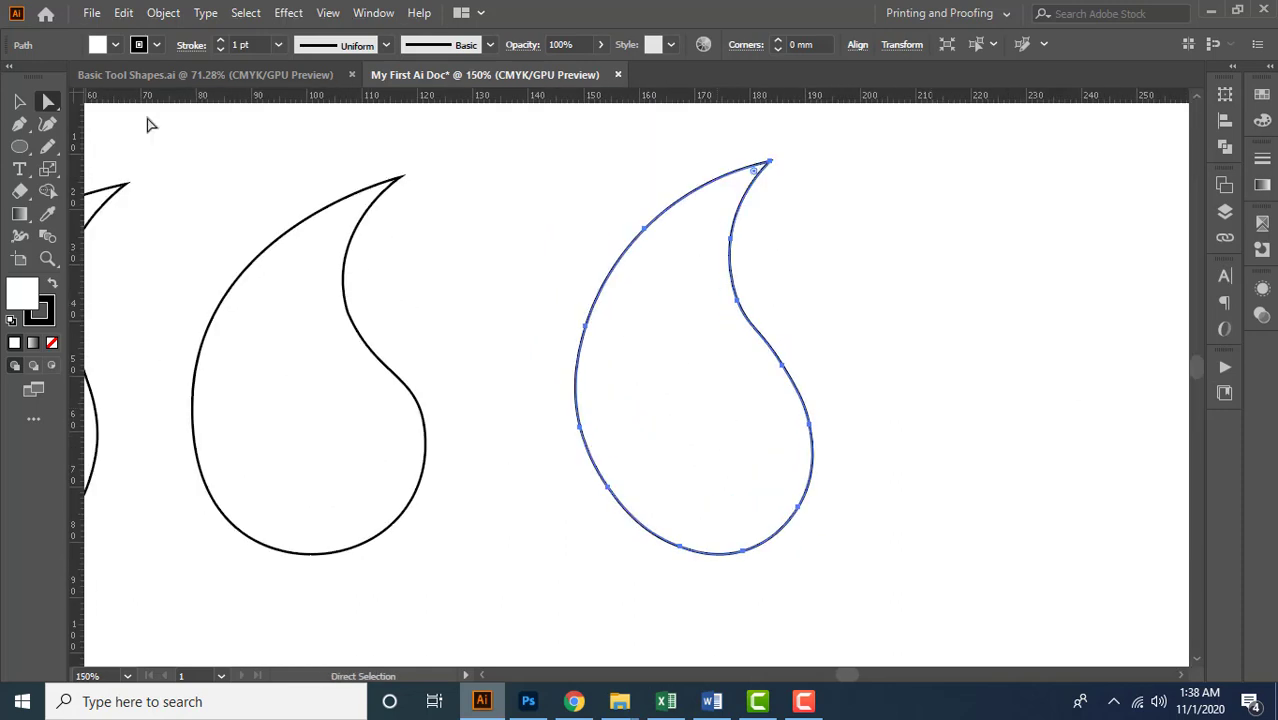
Change the toolbar layout from Basic to Advanced
click(17, 101)
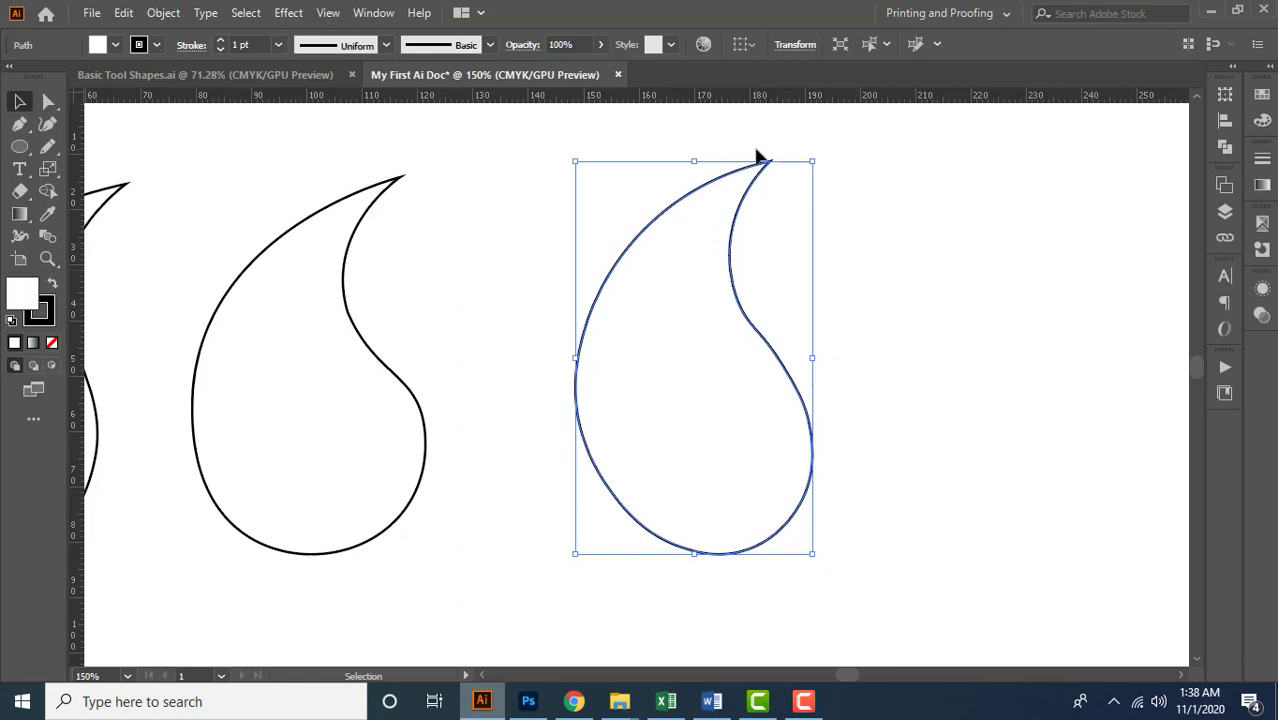
click(41, 424)
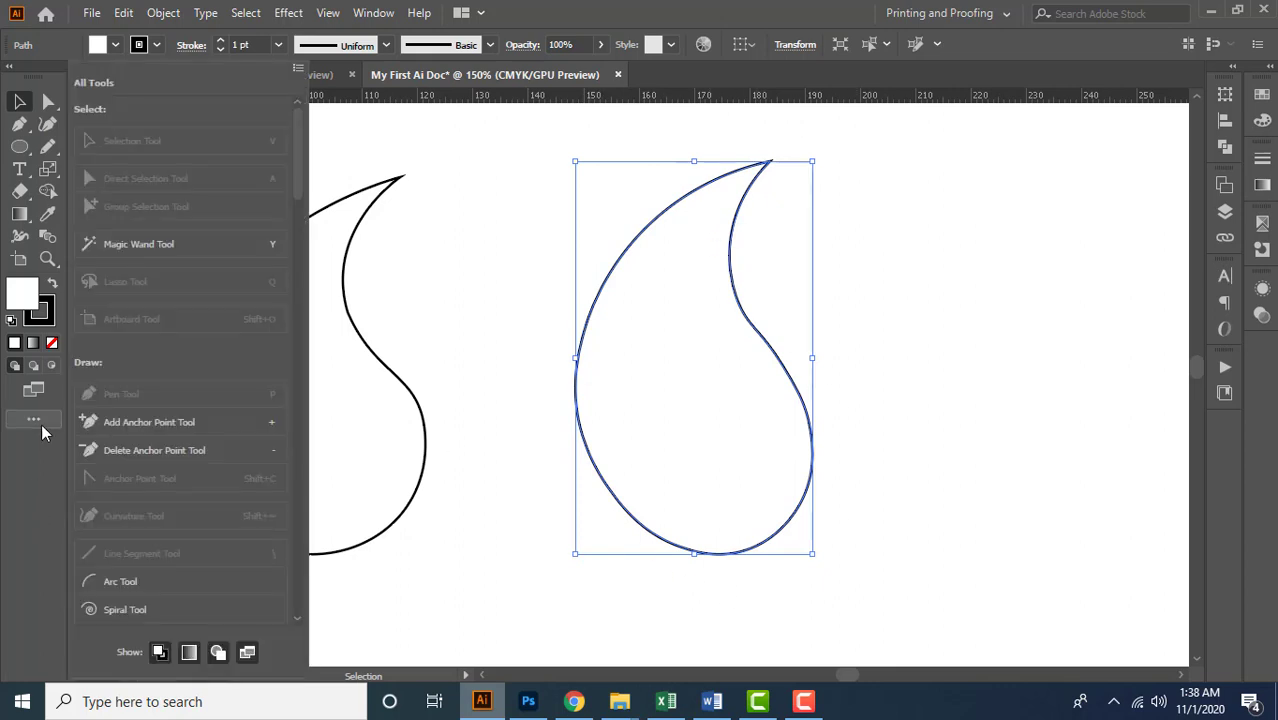
click(298, 69)
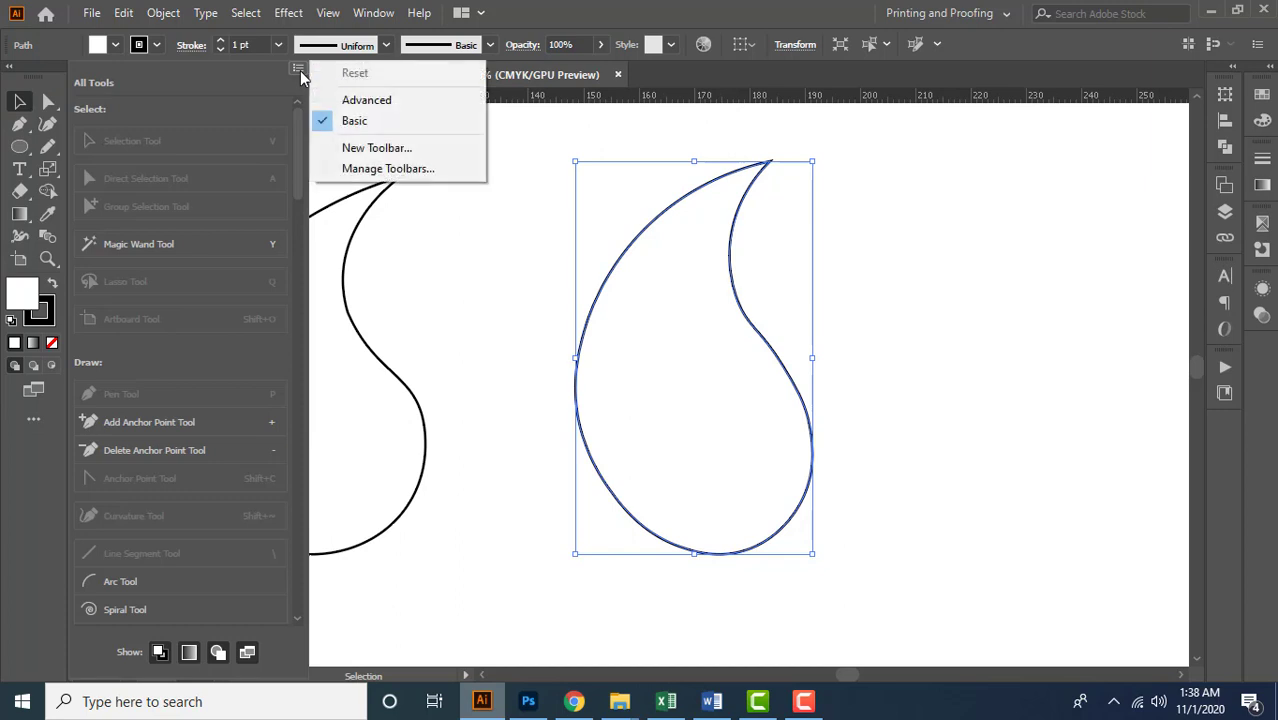
click(417, 104)
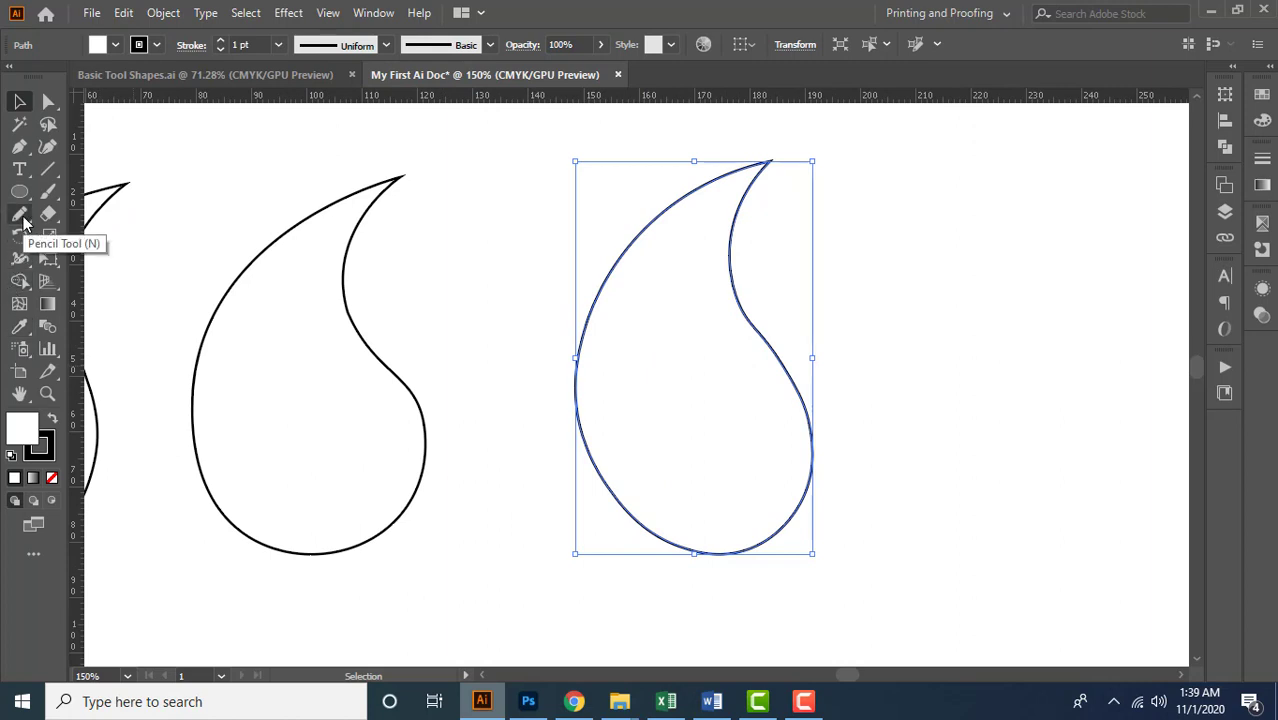
Smooth the third outline's left edge, base and inner neck with the Smooth tool, and deselect it
click(20, 216)
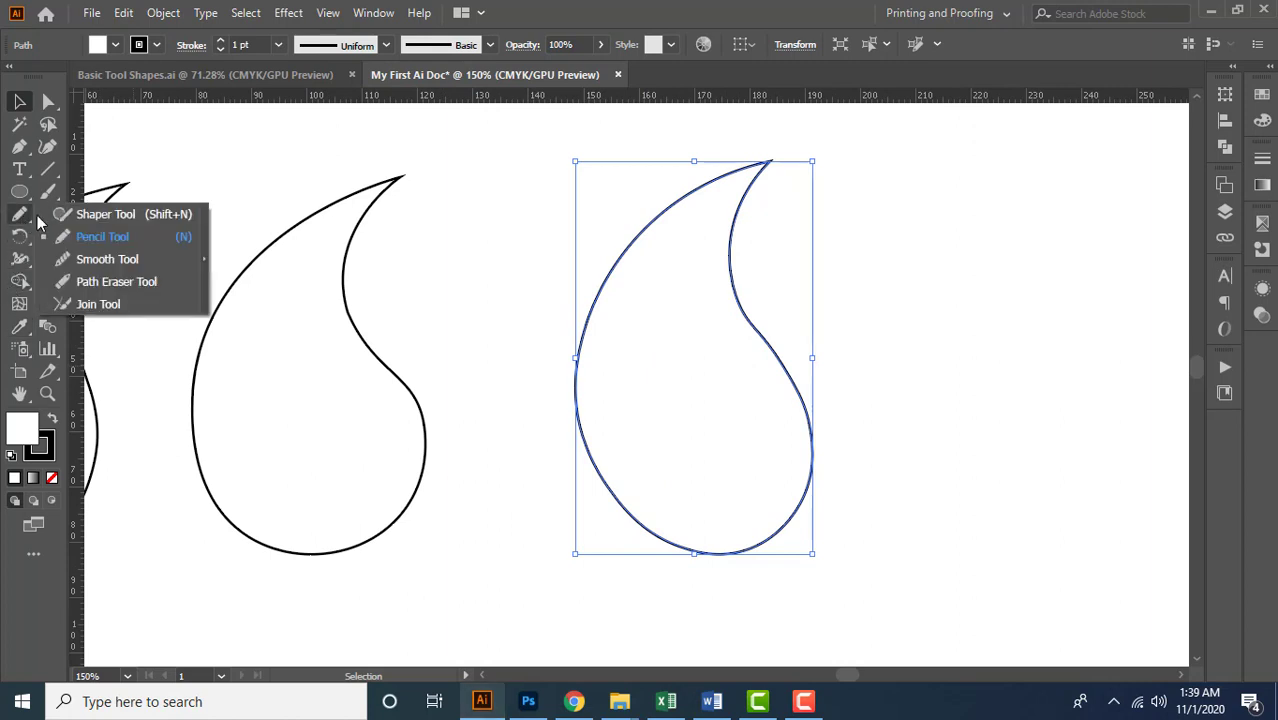
click(113, 260)
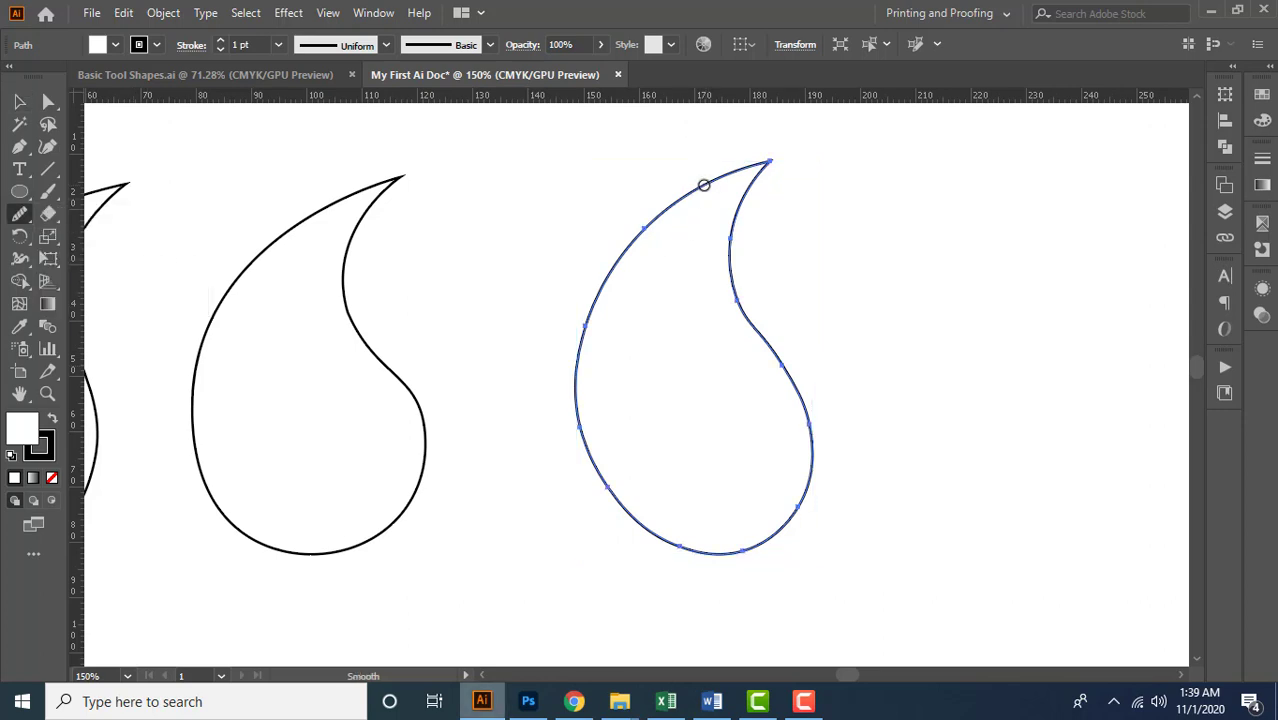
mouse_move(606, 287)
mouse_down()
mouse_move(592, 432)
mouse_move(685, 544)
mouse_move(662, 469)
mouse_up()
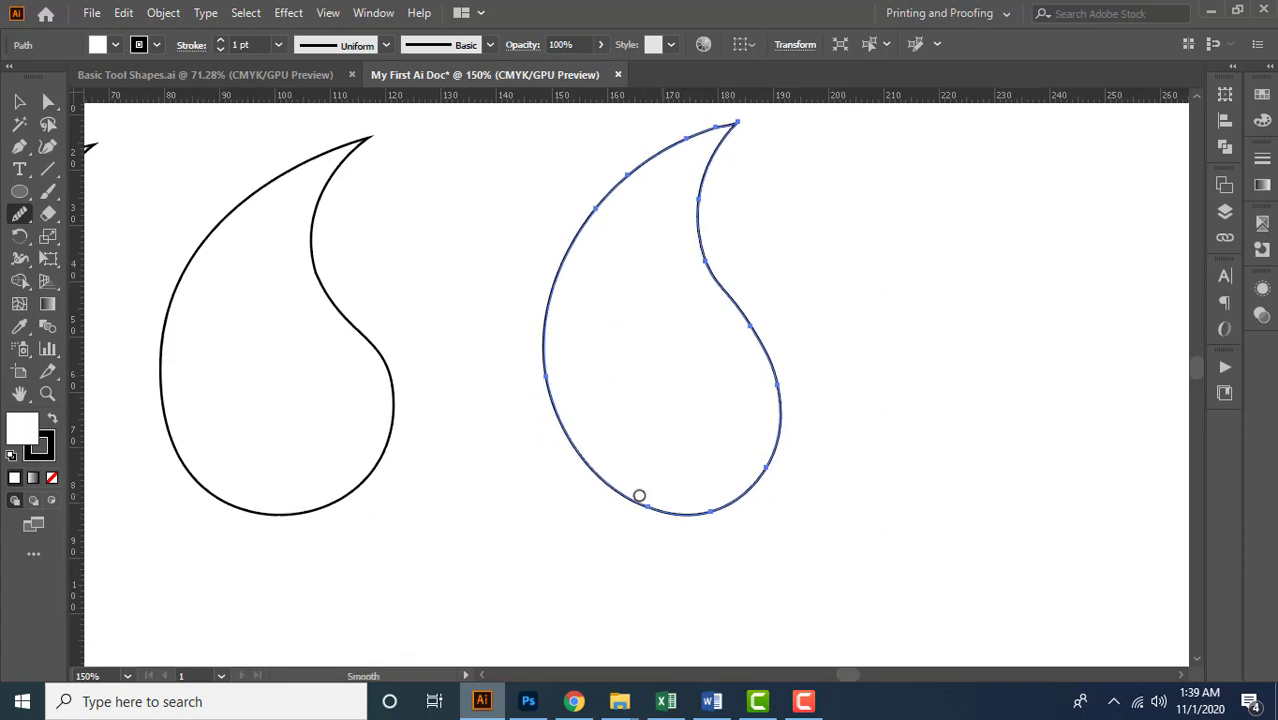
mouse_move(714, 511)
mouse_down()
mouse_move(749, 497)
mouse_move(786, 425)
mouse_up()
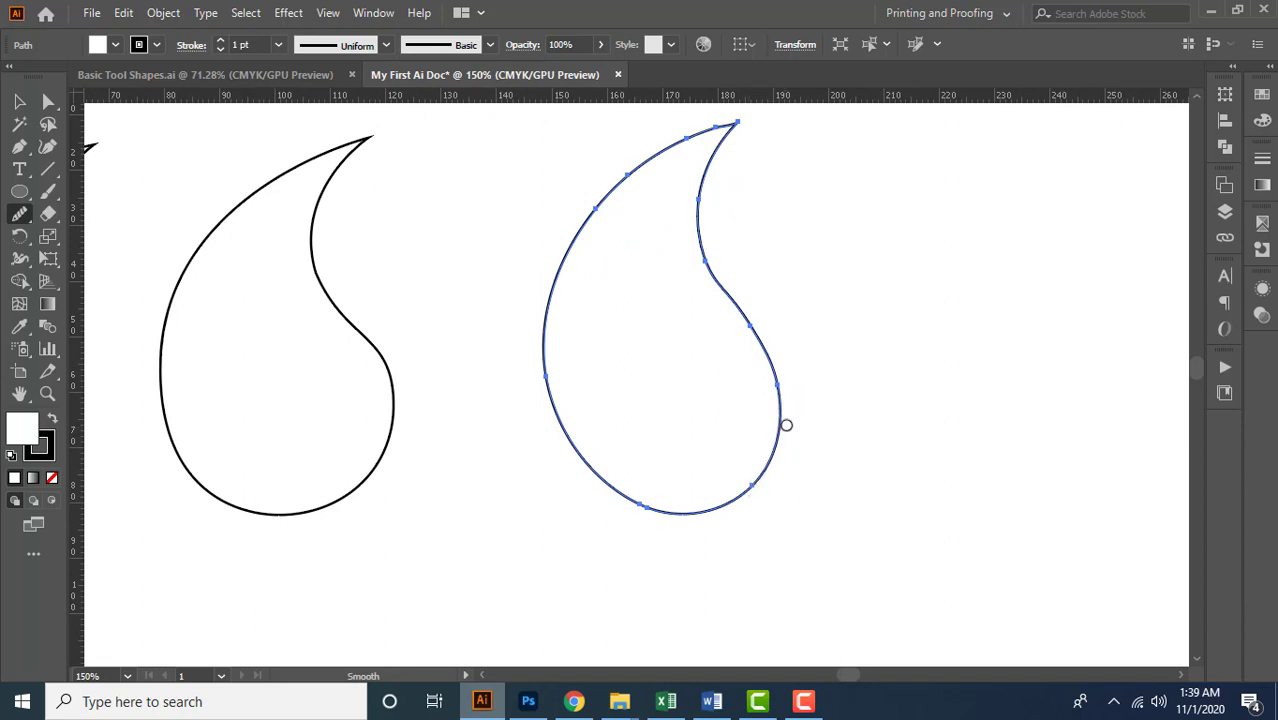
mouse_move(707, 258)
mouse_down()
mouse_move(700, 234)
mouse_move(728, 134)
mouse_up()
key(ctrl+0)
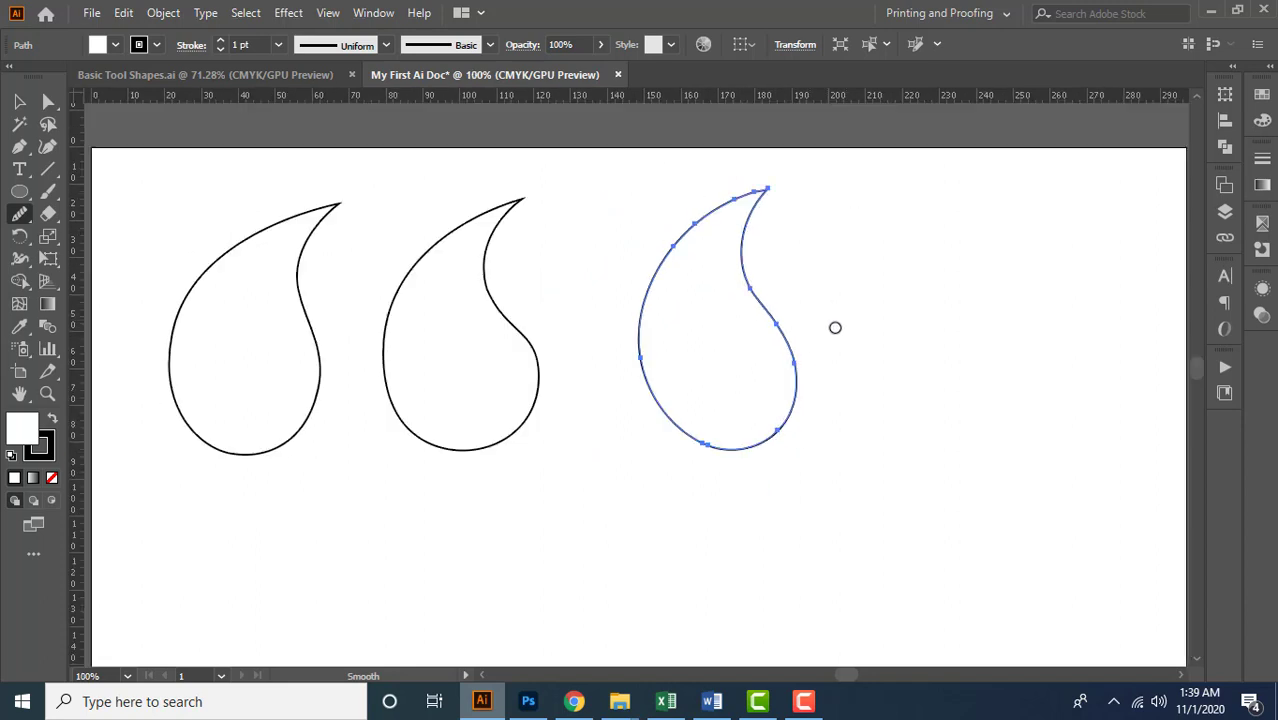
key(v)
click(843, 405)
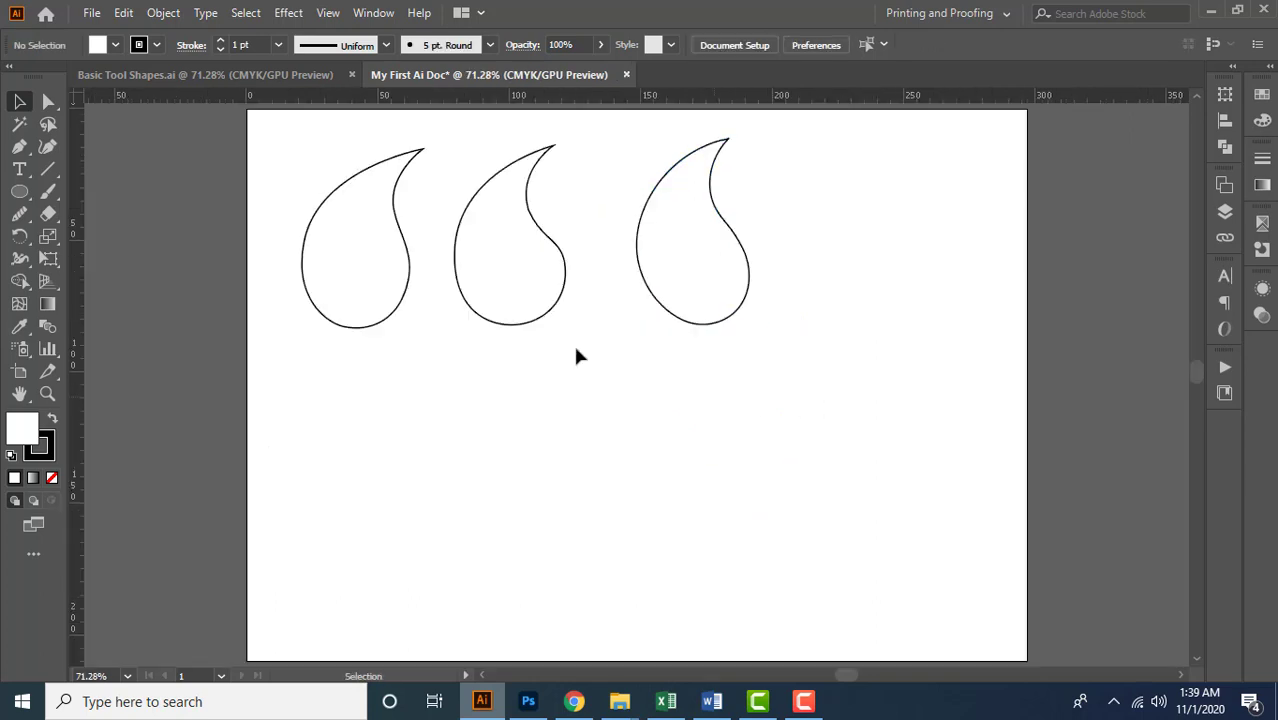
Smooth the middle outline's inner neck, base and left edge with the Smooth tool, and deselect it
click(470, 196)
scroll(472, 155, up, 2)
click(21, 216)
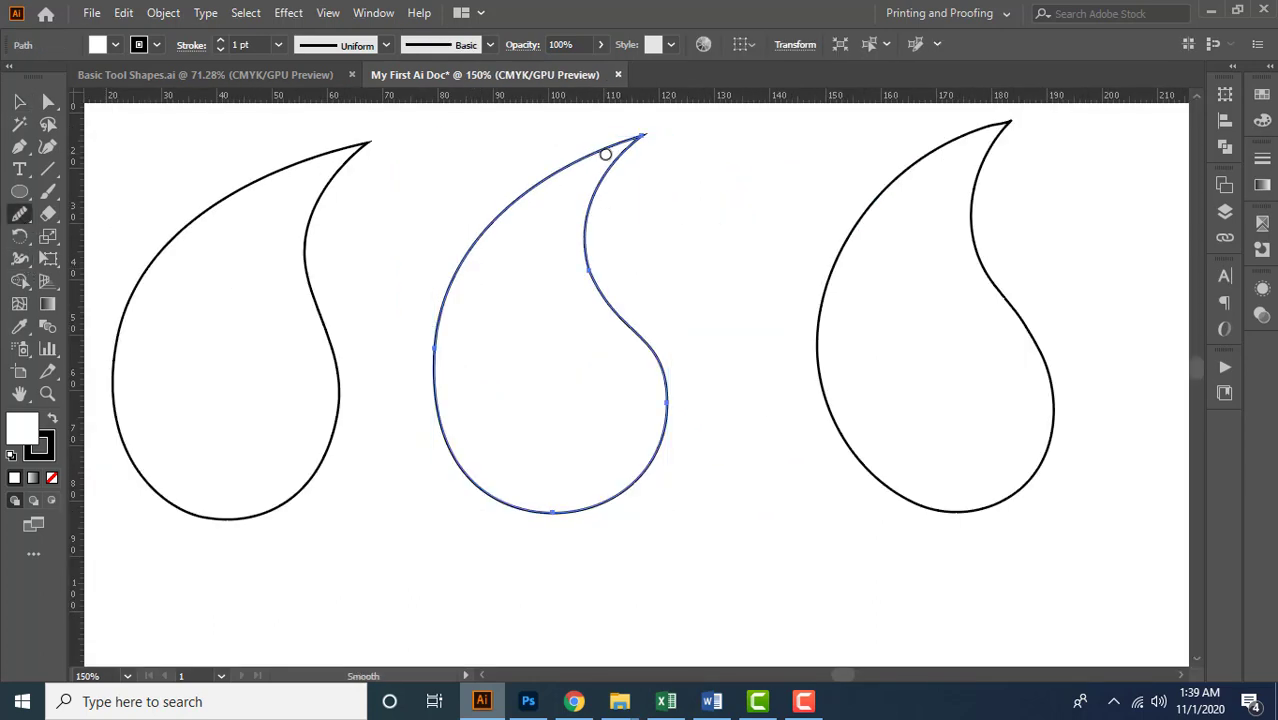
mouse_move(598, 271)
mouse_down()
mouse_move(653, 351)
mouse_move(476, 479)
mouse_move(540, 532)
mouse_up()
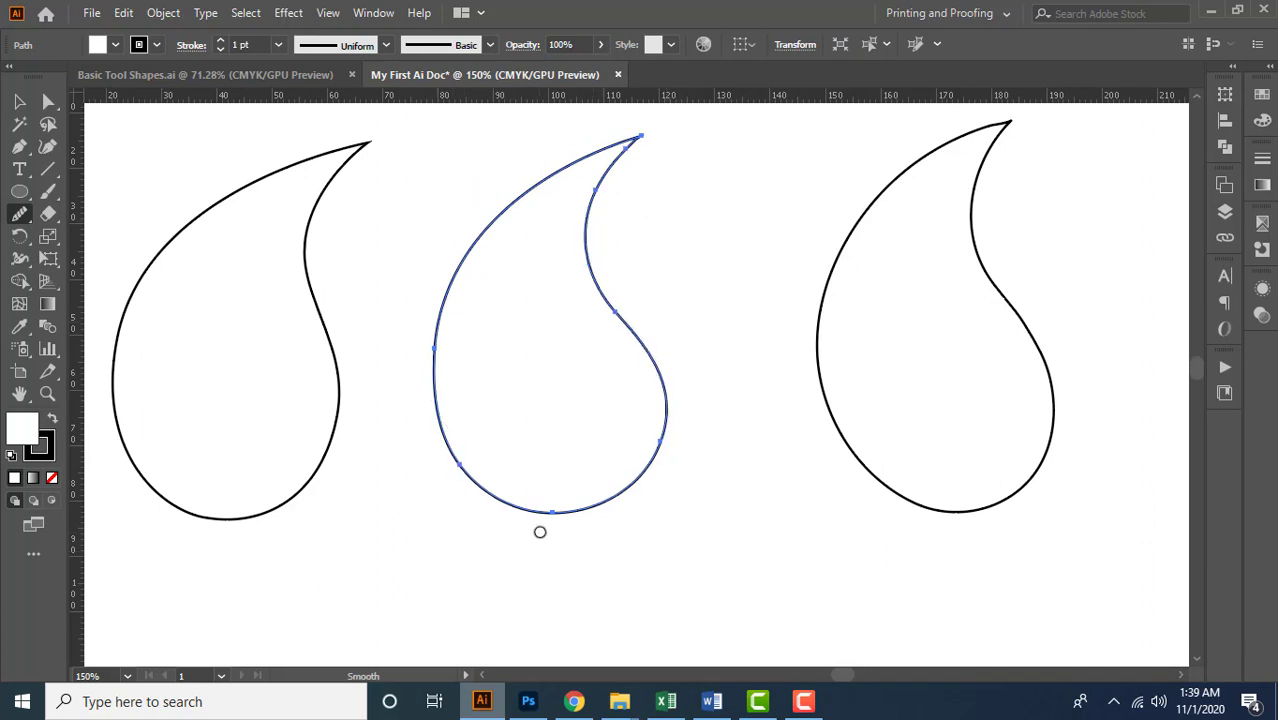
drag(437, 366, 444, 296)
key(v)
click(653, 297)
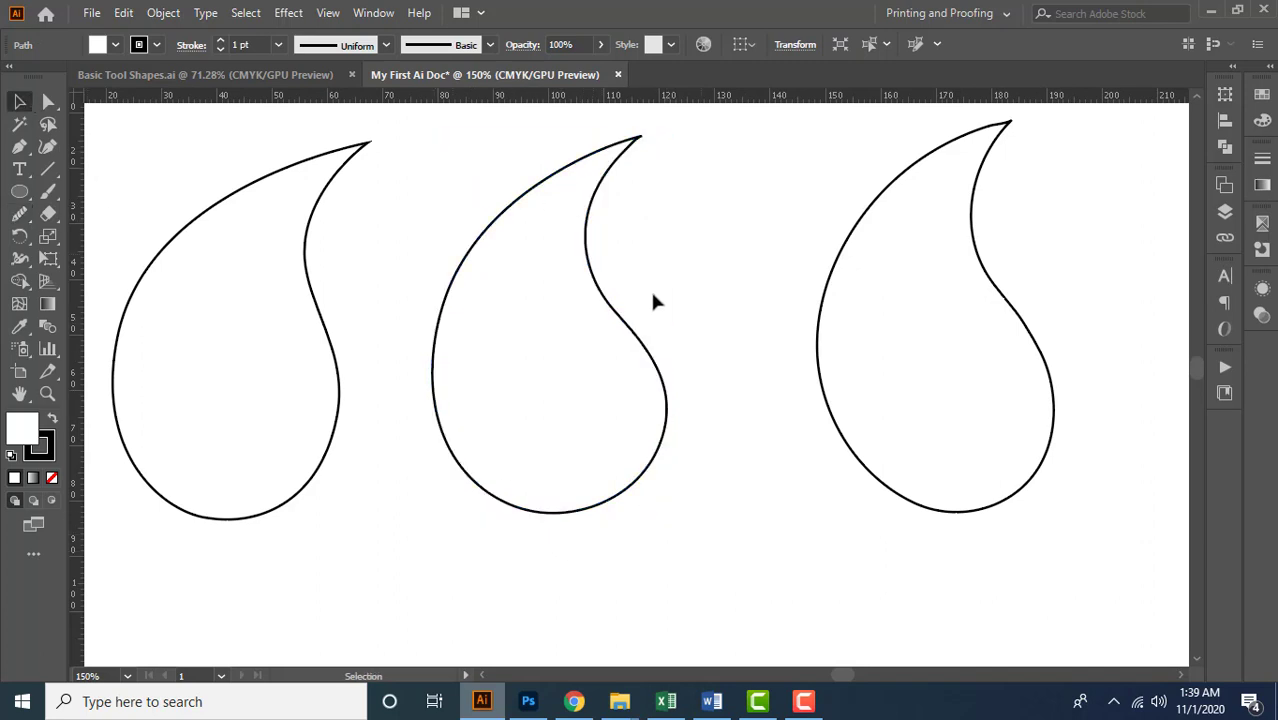
key(ctrl+0)
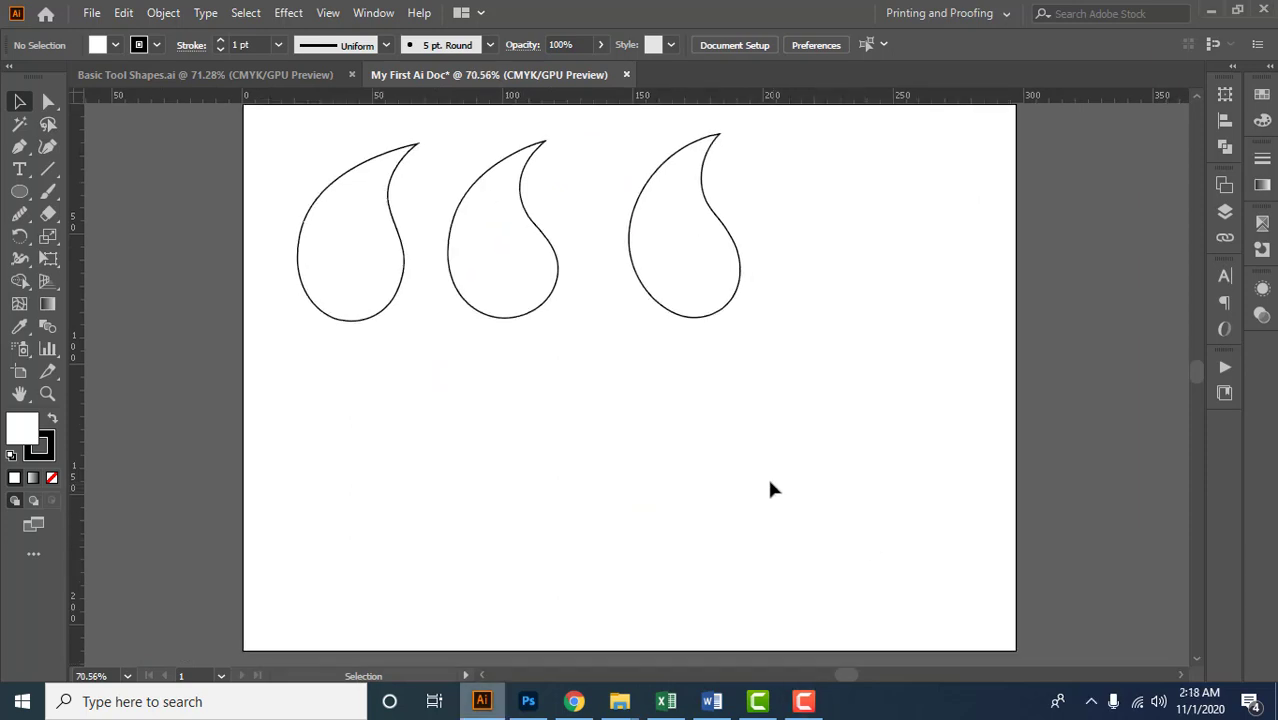
Draw a closed rectangle about 59 mm wide and 43 mm high below the third outline with the Pen tool
scroll(770, 489, down, 1)
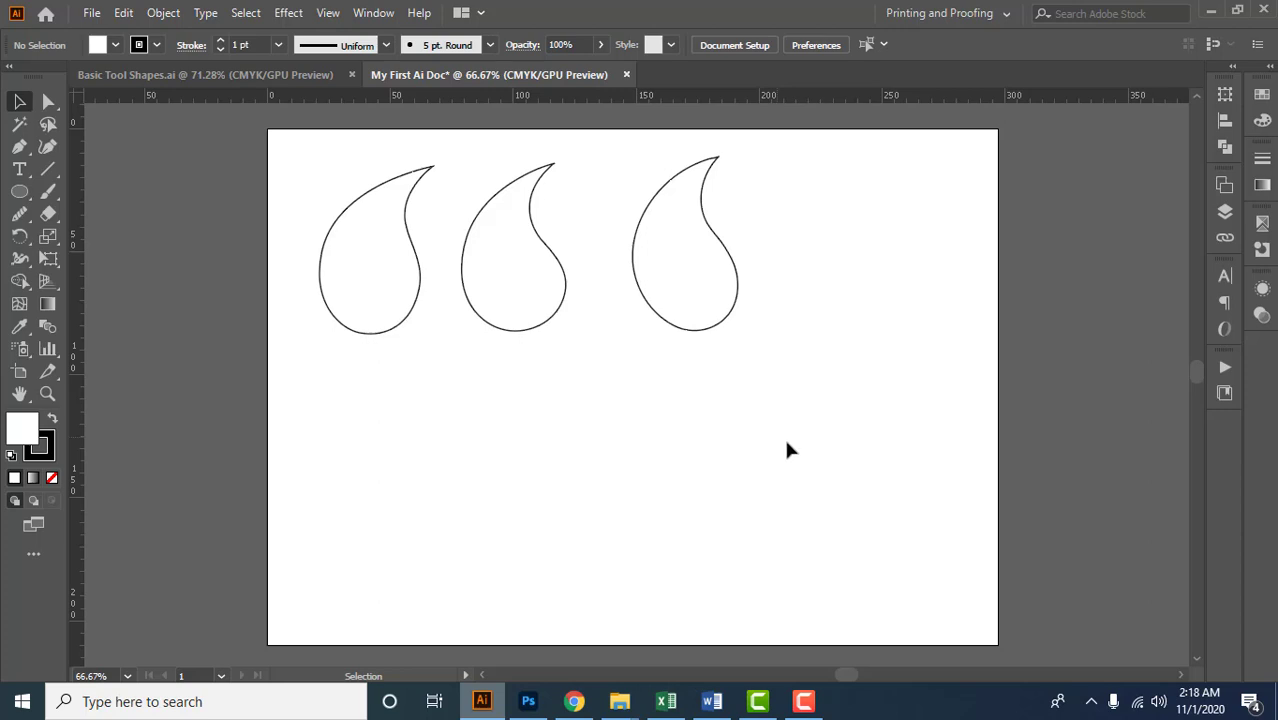
click(20, 150)
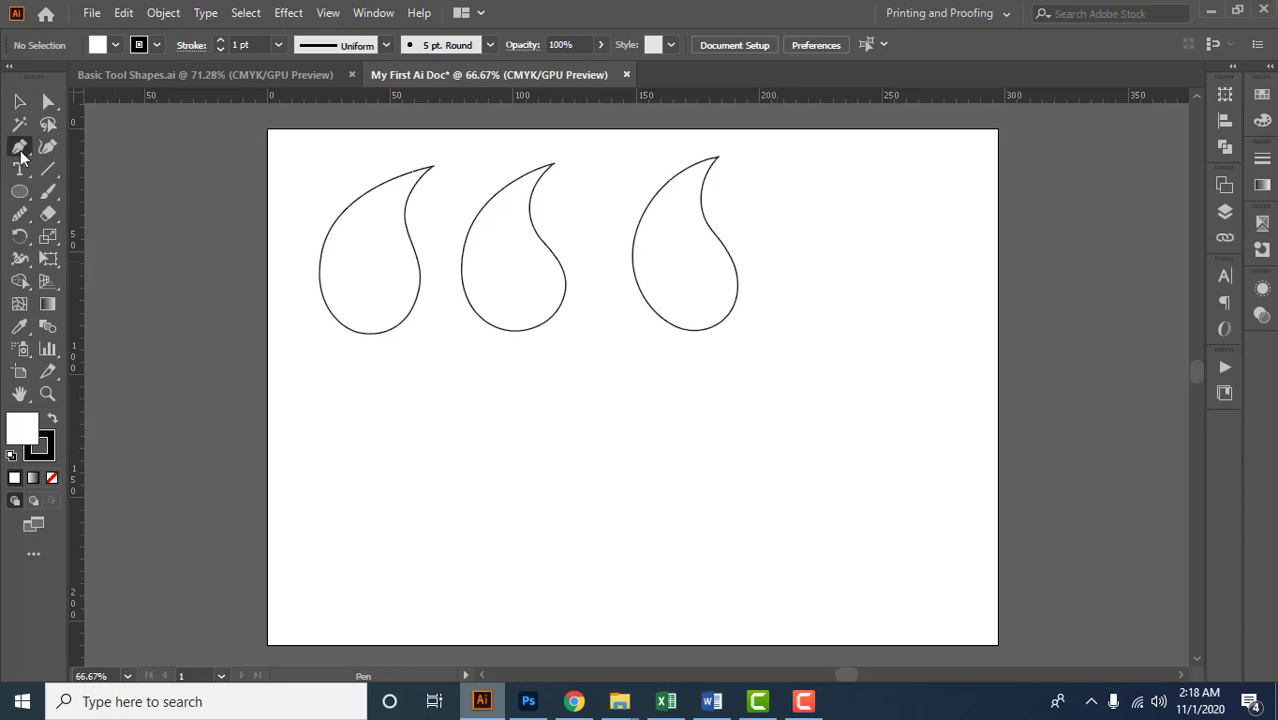
click(641, 412)
click(786, 412)
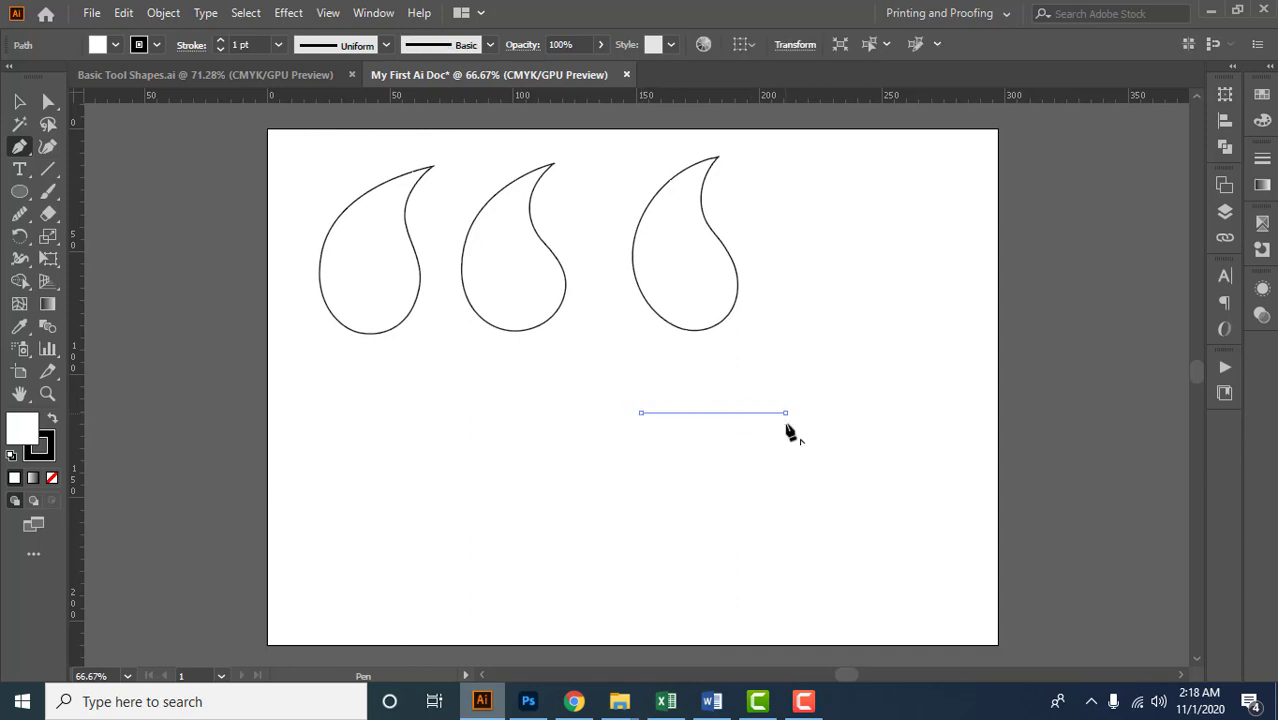
click(785, 518)
click(641, 518)
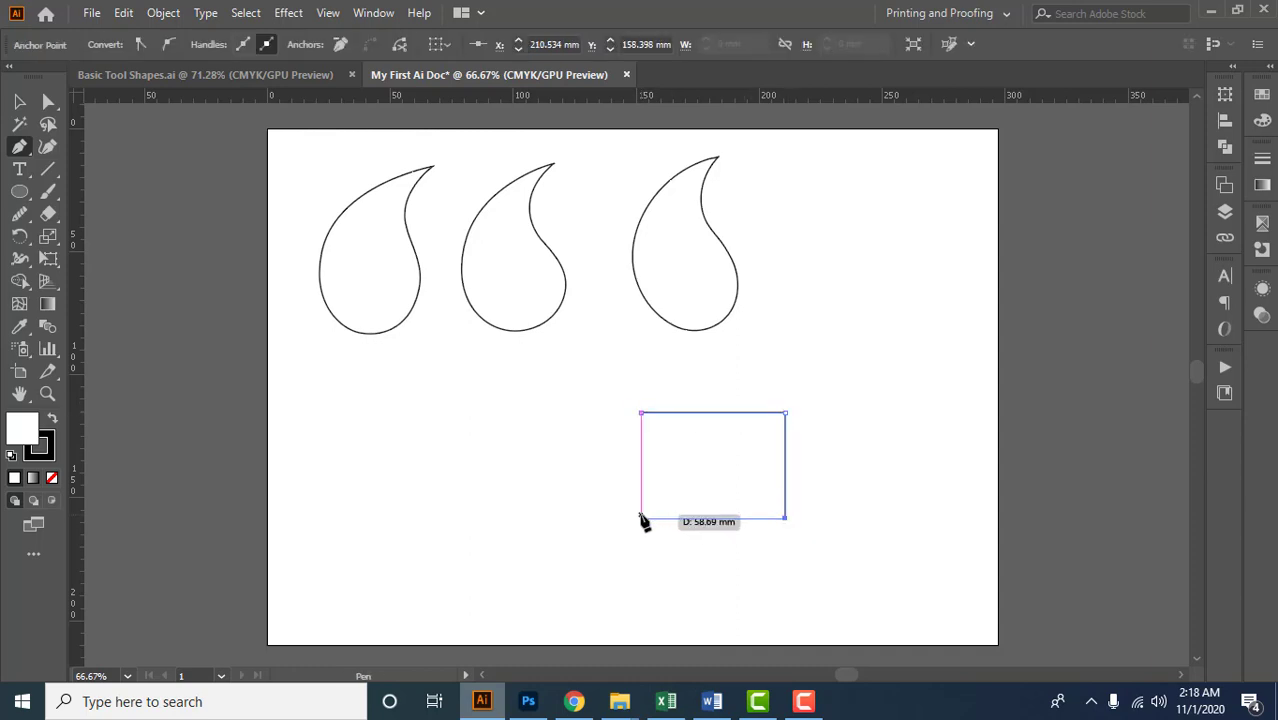
click(642, 414)
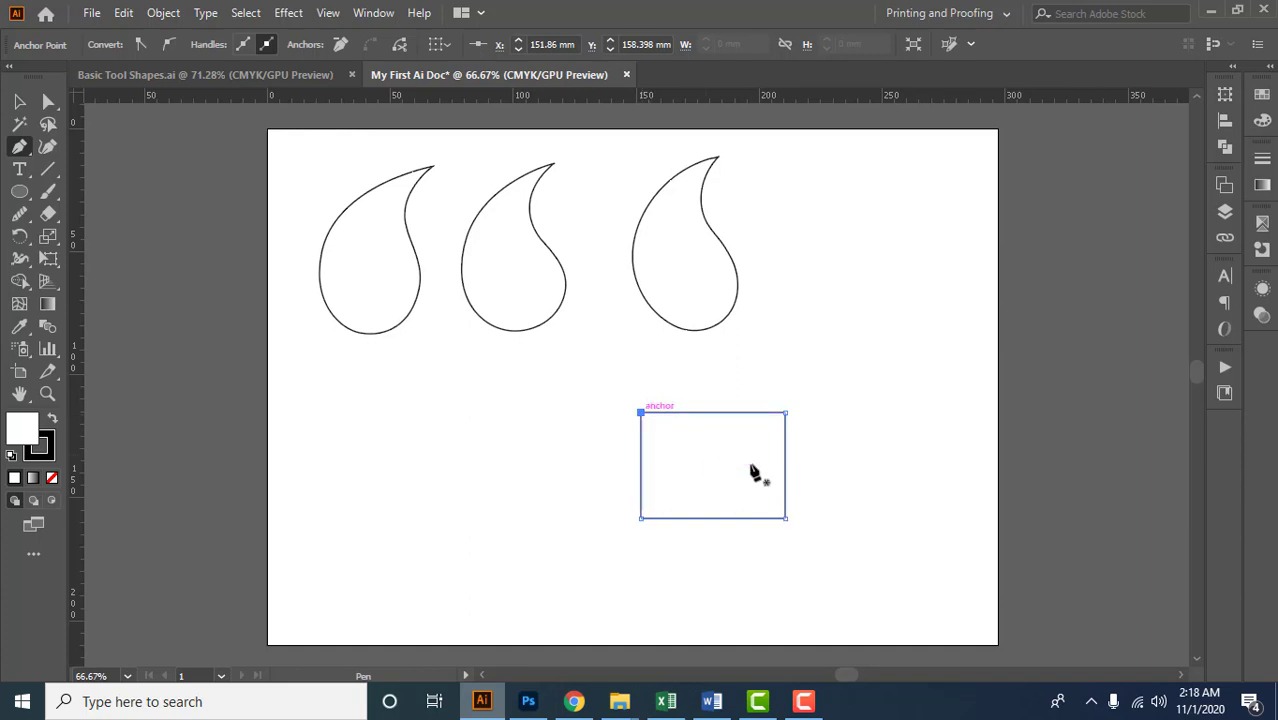
Add an anchor point near the middle of each of the rectangle's four sides
scroll(750, 466, up, 2)
scroll(752, 465, down, 1)
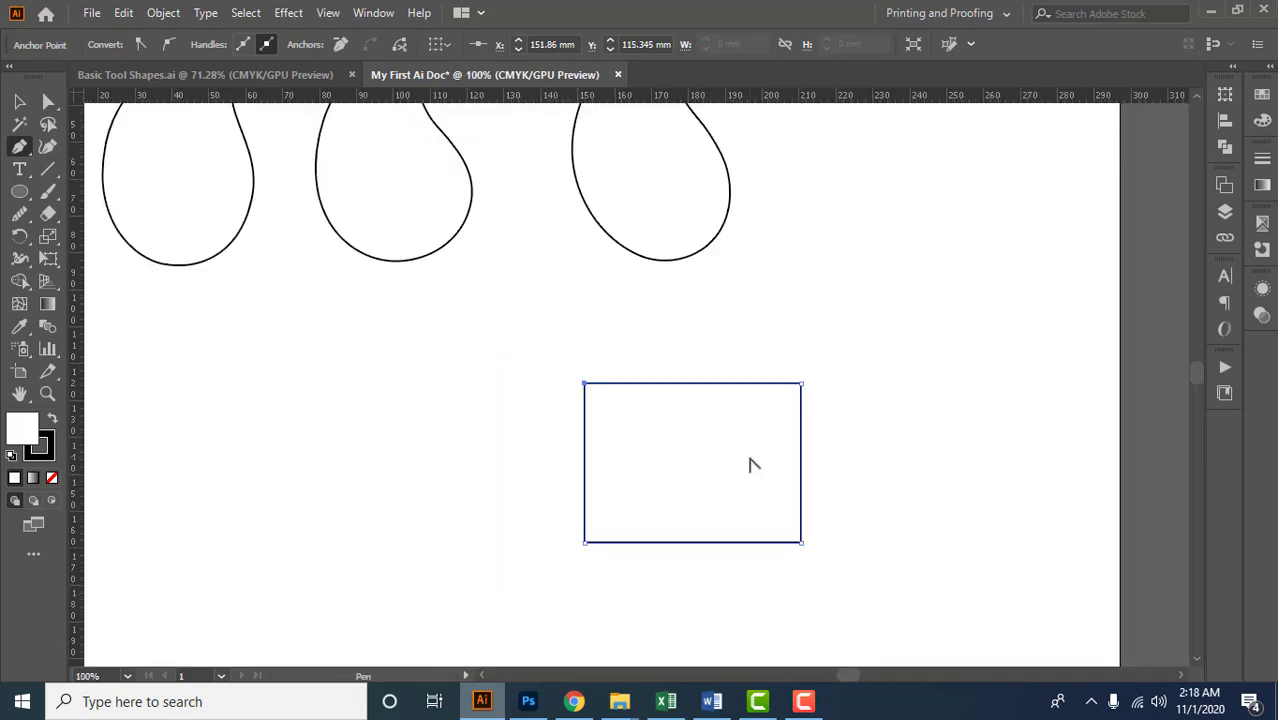
click(693, 383)
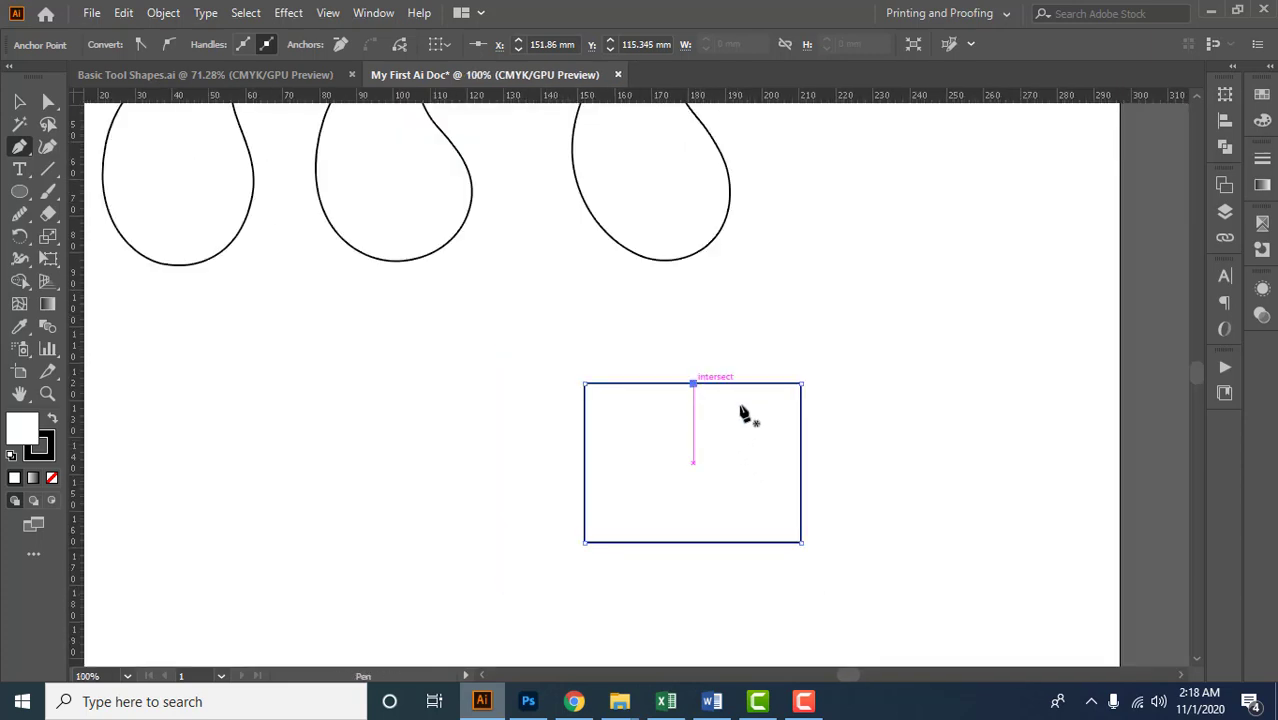
click(801, 462)
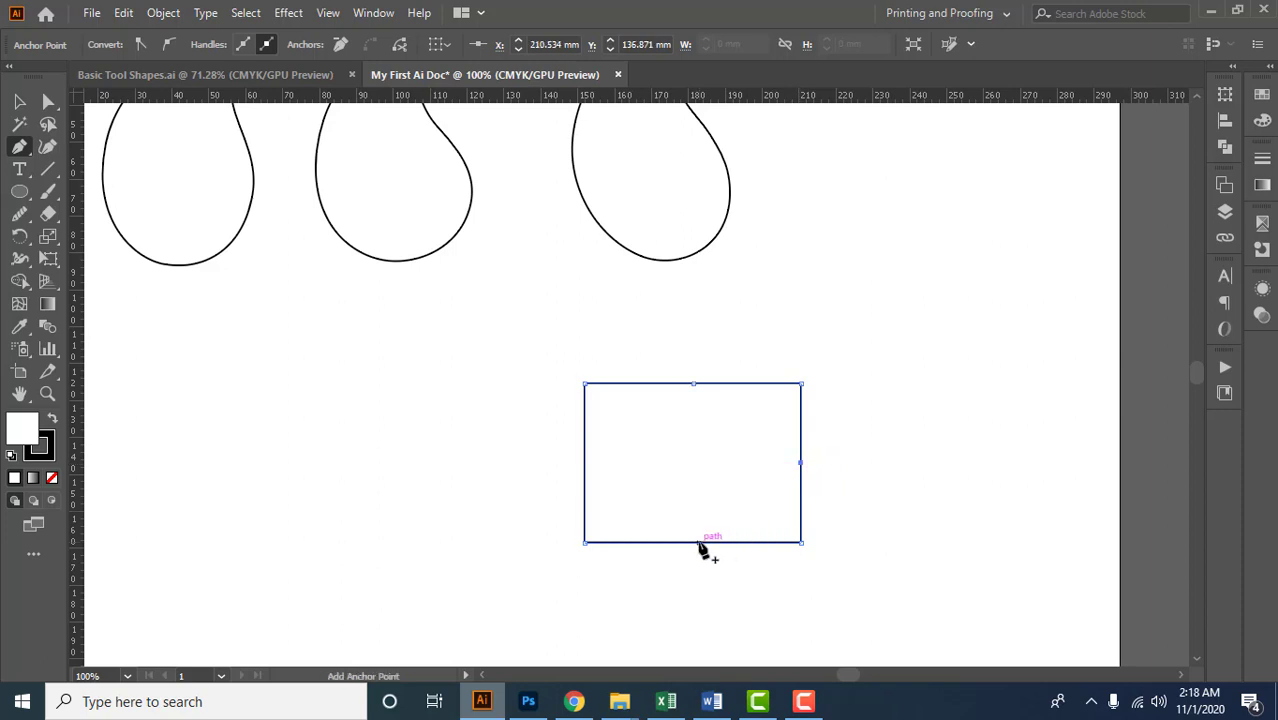
click(696, 542)
click(584, 466)
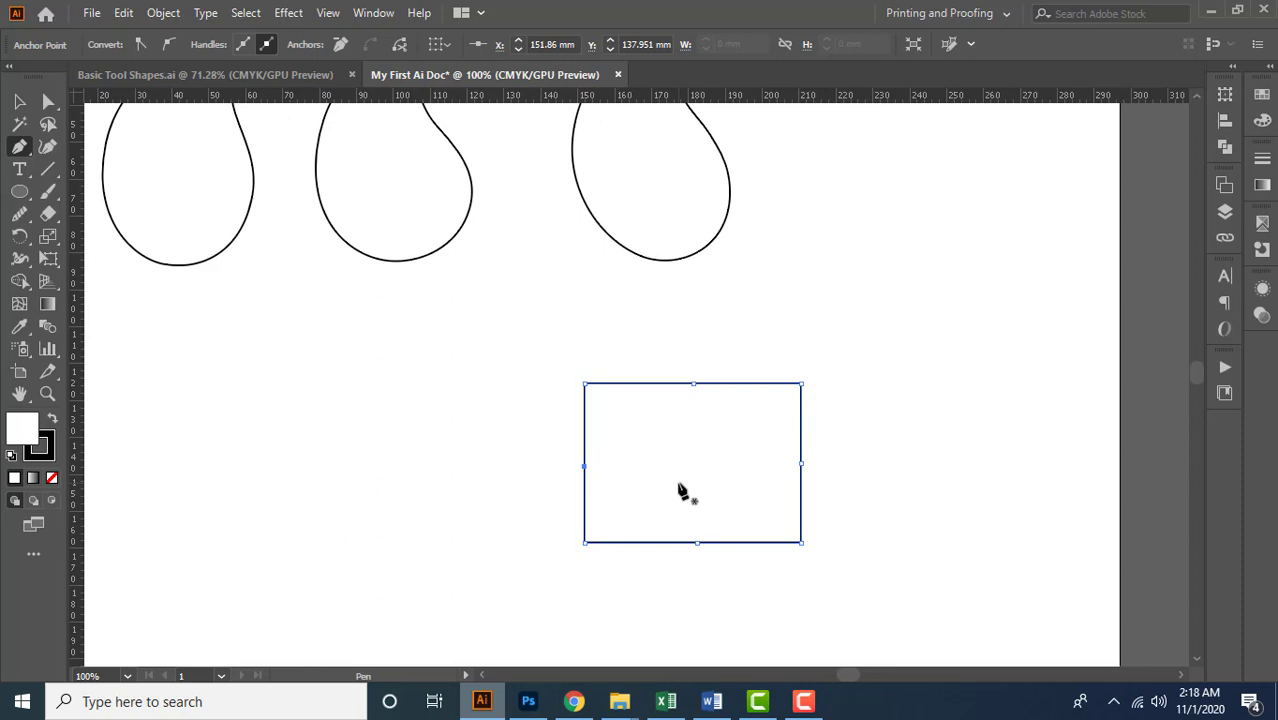
Reshape the rectangle with Direct Selection: pull the top and bottom midpoint anchors outward and the left and right ones inward
scroll(706, 484, up, 1)
drag(732, 475, 700, 448)
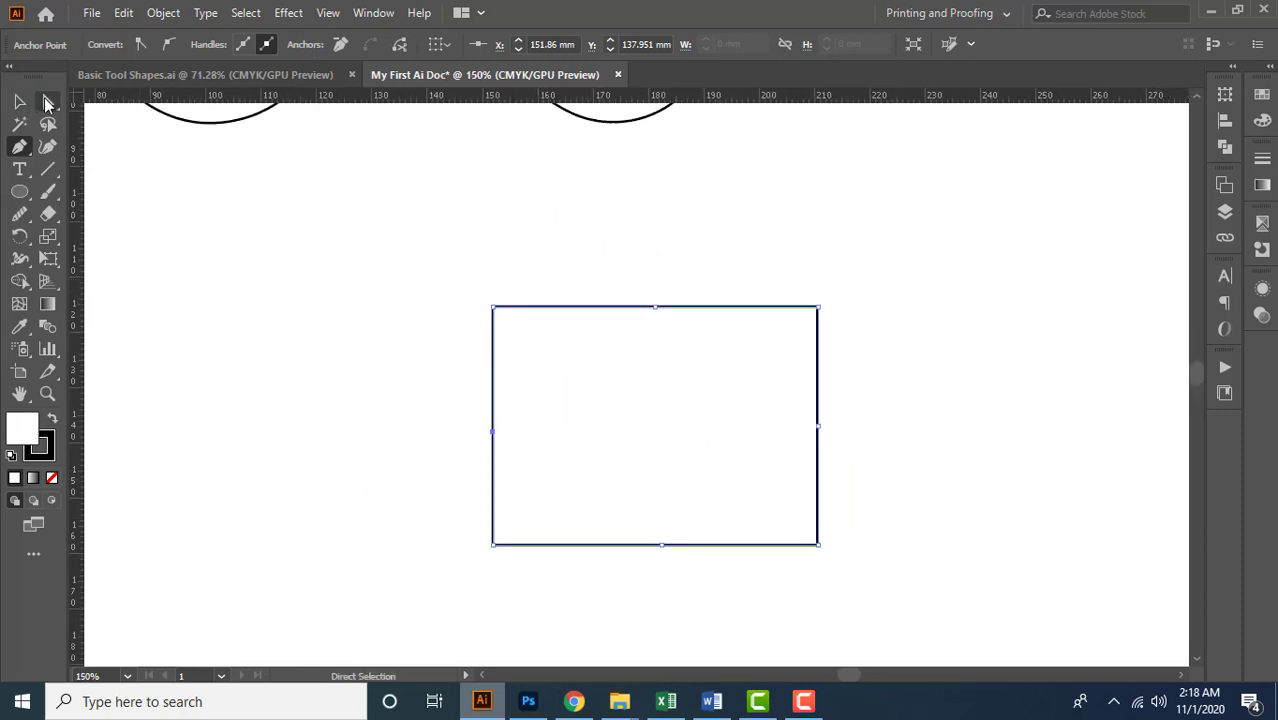
click(47, 102)
drag(654, 310, 655, 230)
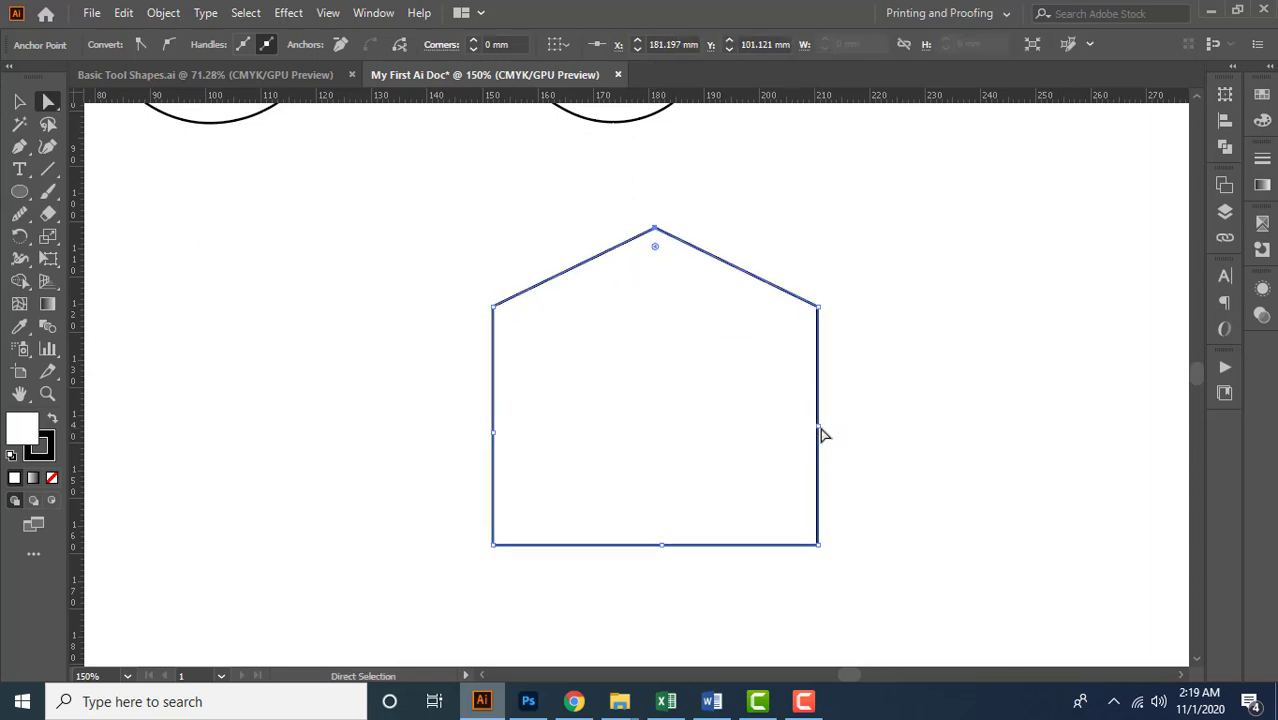
drag(818, 432, 778, 423)
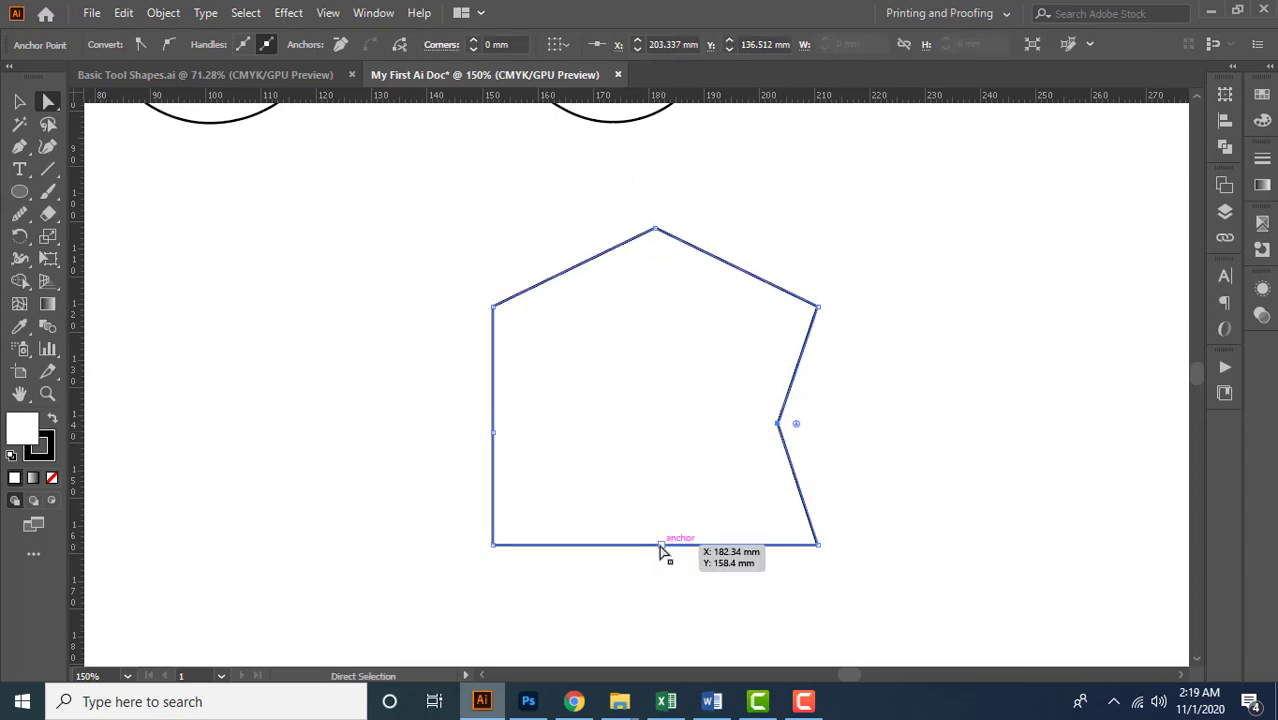
drag(660, 548, 663, 595)
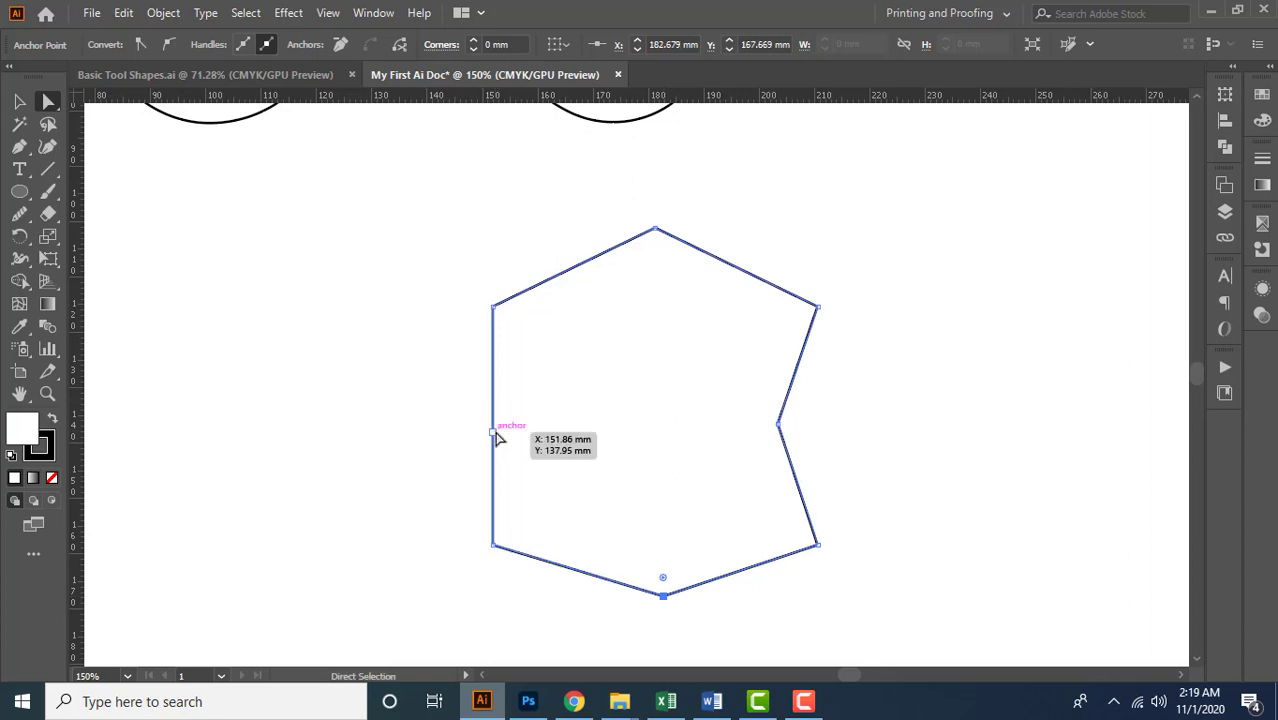
drag(494, 431, 541, 431)
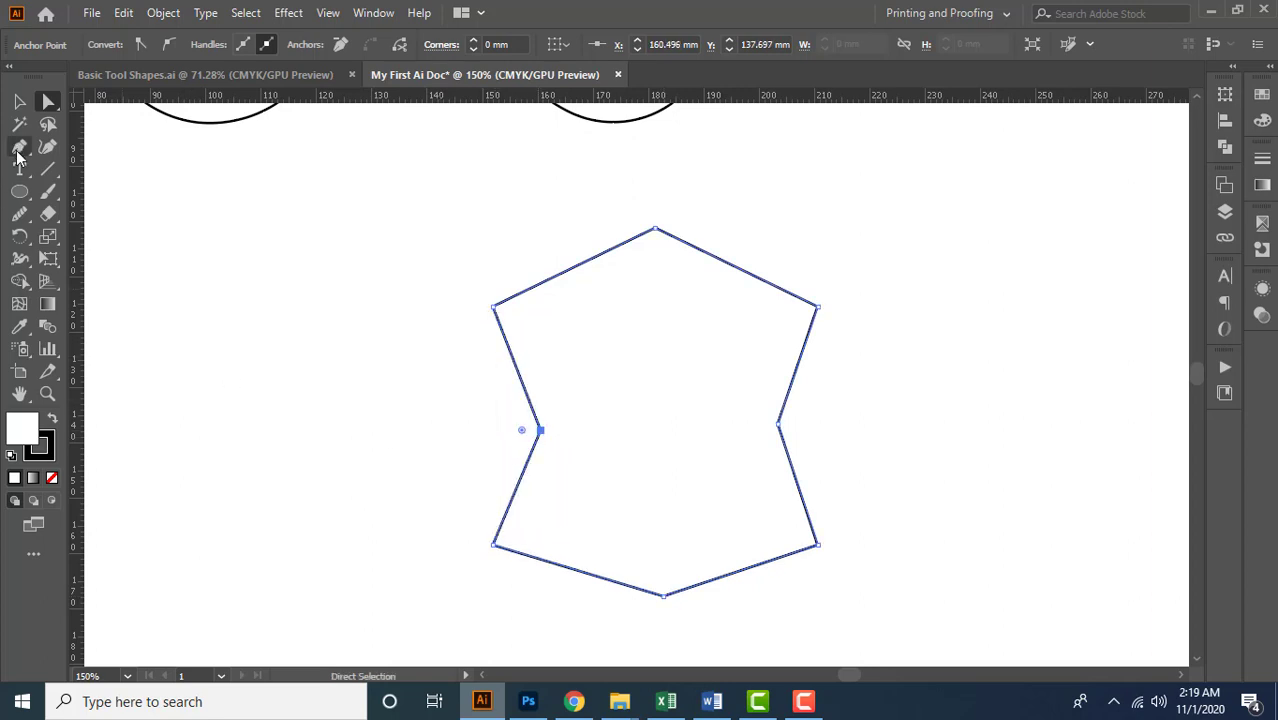
Convert the shape's four midpoint anchors into smooth curves with the Anchor Point Tool
click(18, 149)
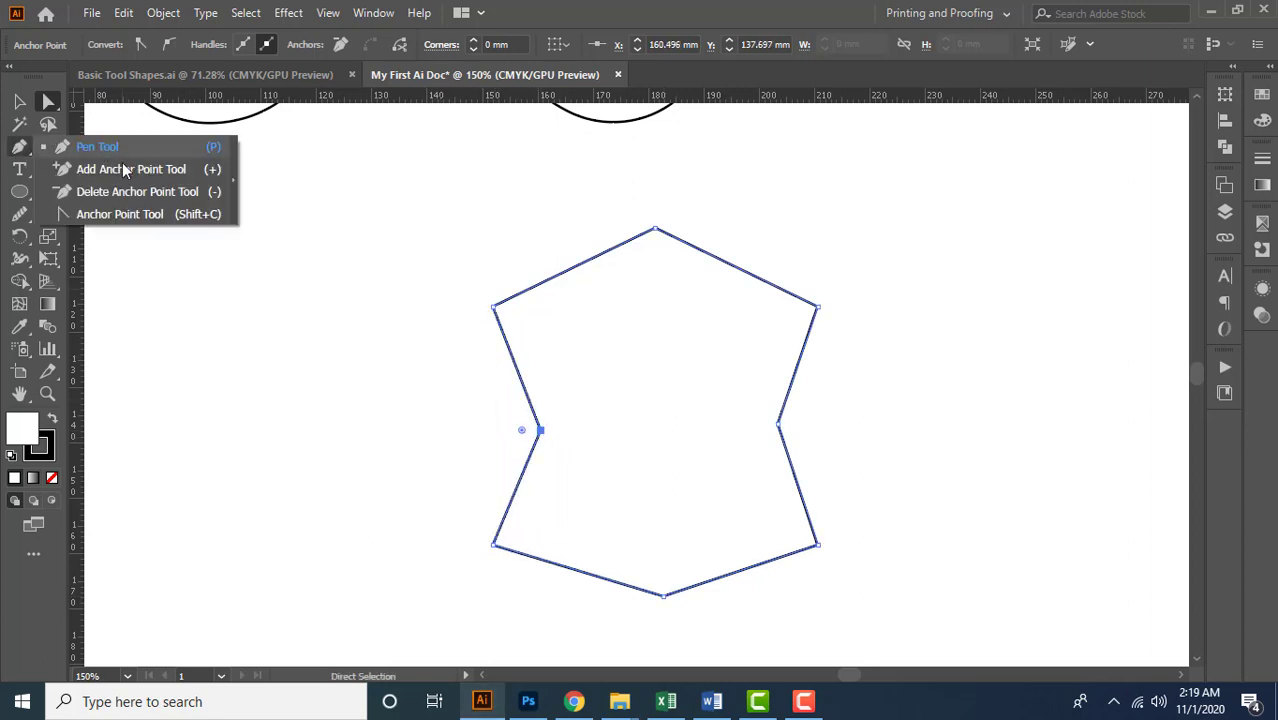
click(134, 214)
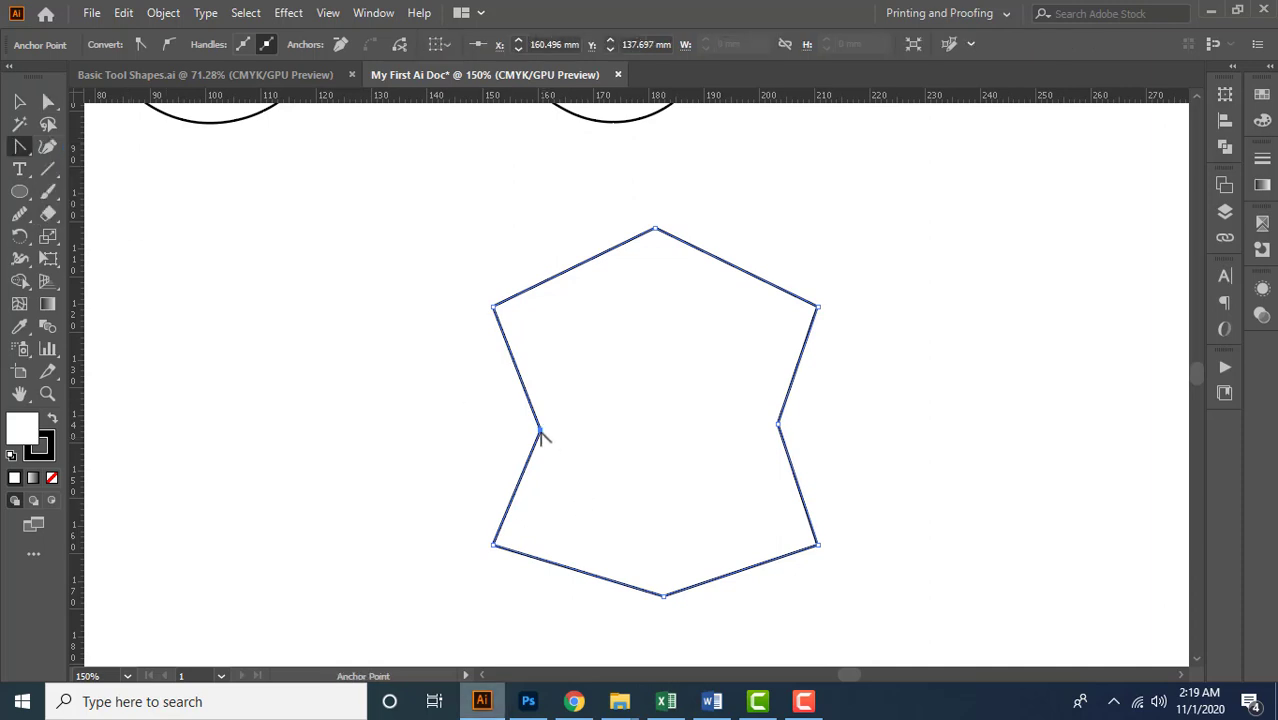
drag(540, 431, 544, 378)
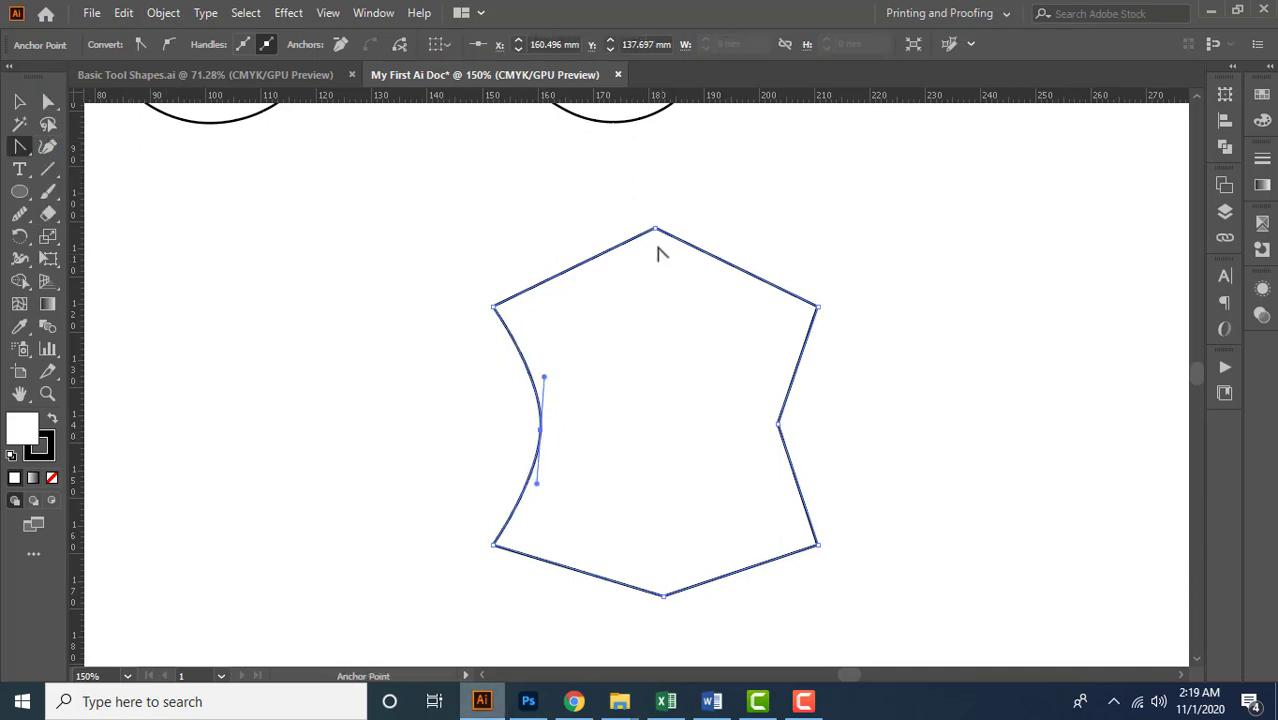
drag(654, 230, 722, 233)
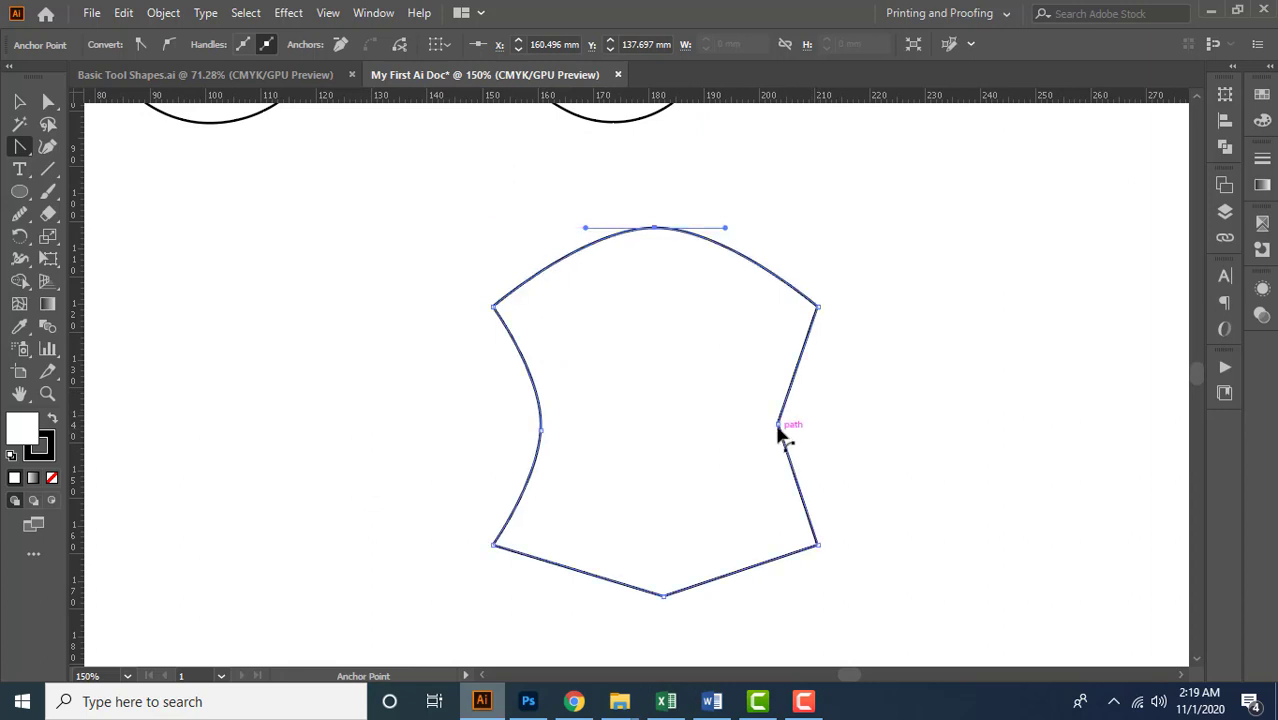
drag(779, 440, 777, 460)
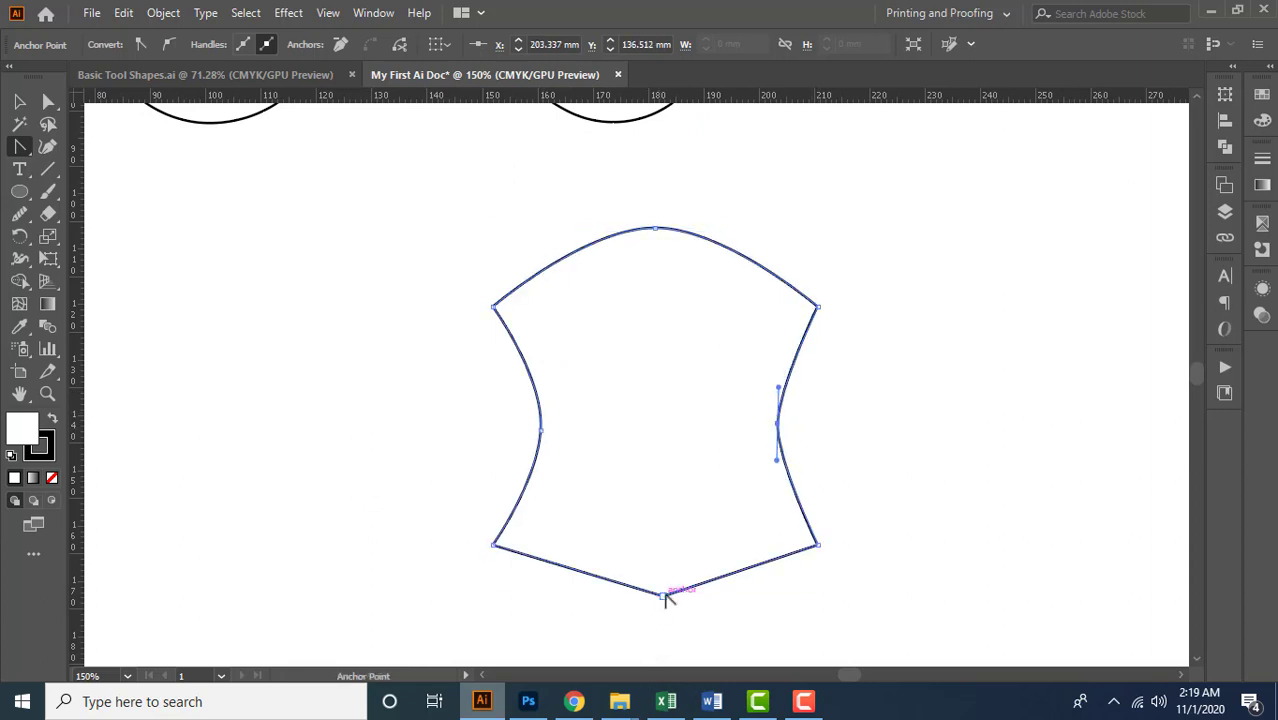
drag(664, 597, 588, 596)
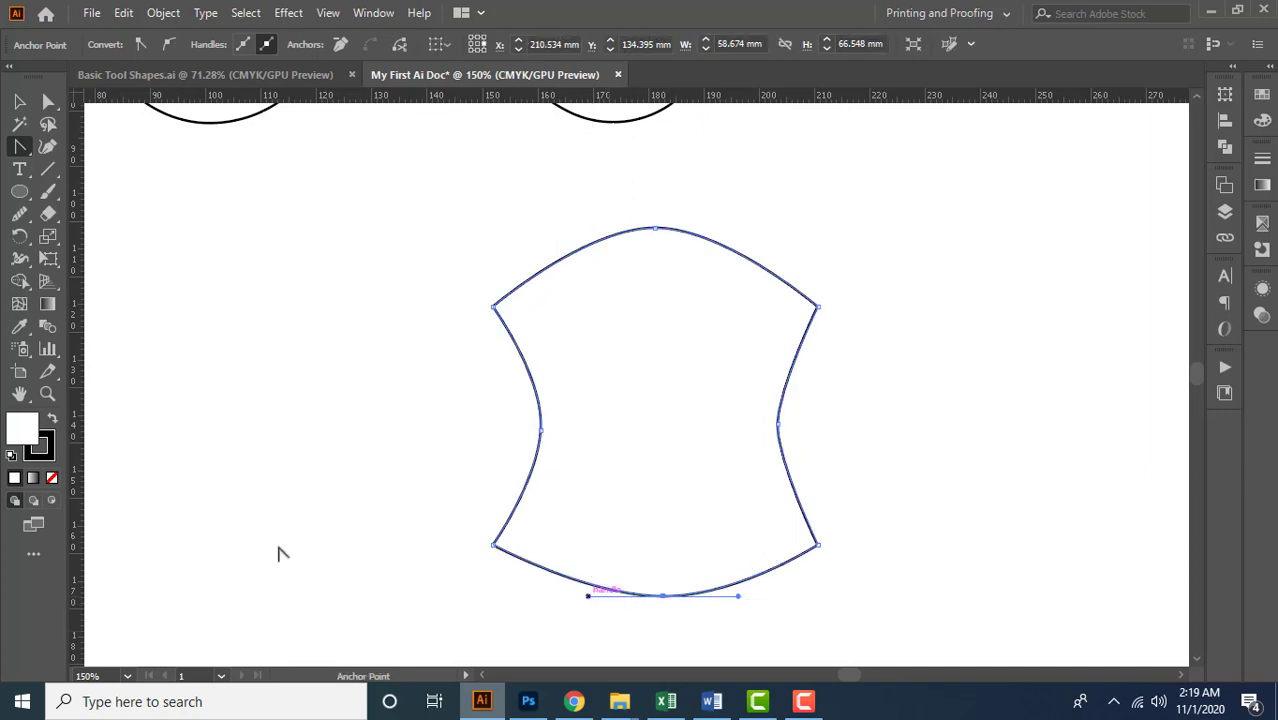
Delete the four midpoint anchors with the Pen tool, leaving only the rectangle's corner points
drag(19, 146, 139, 143)
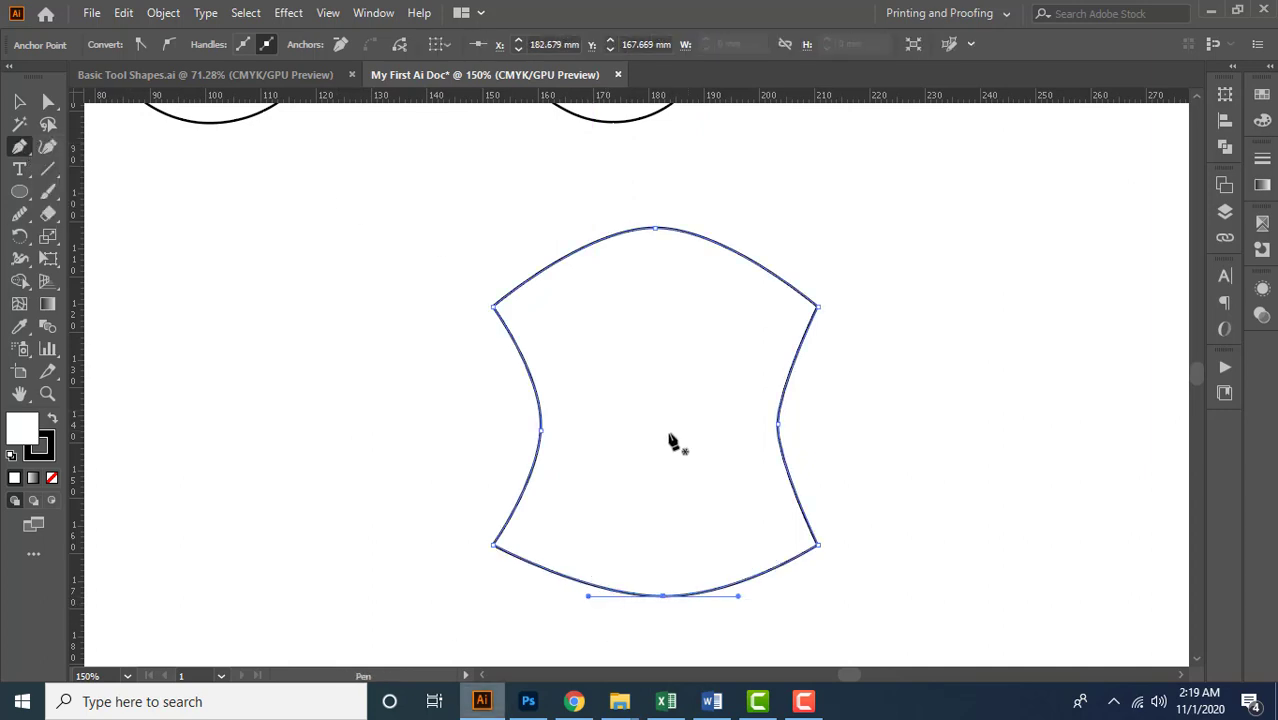
click(656, 232)
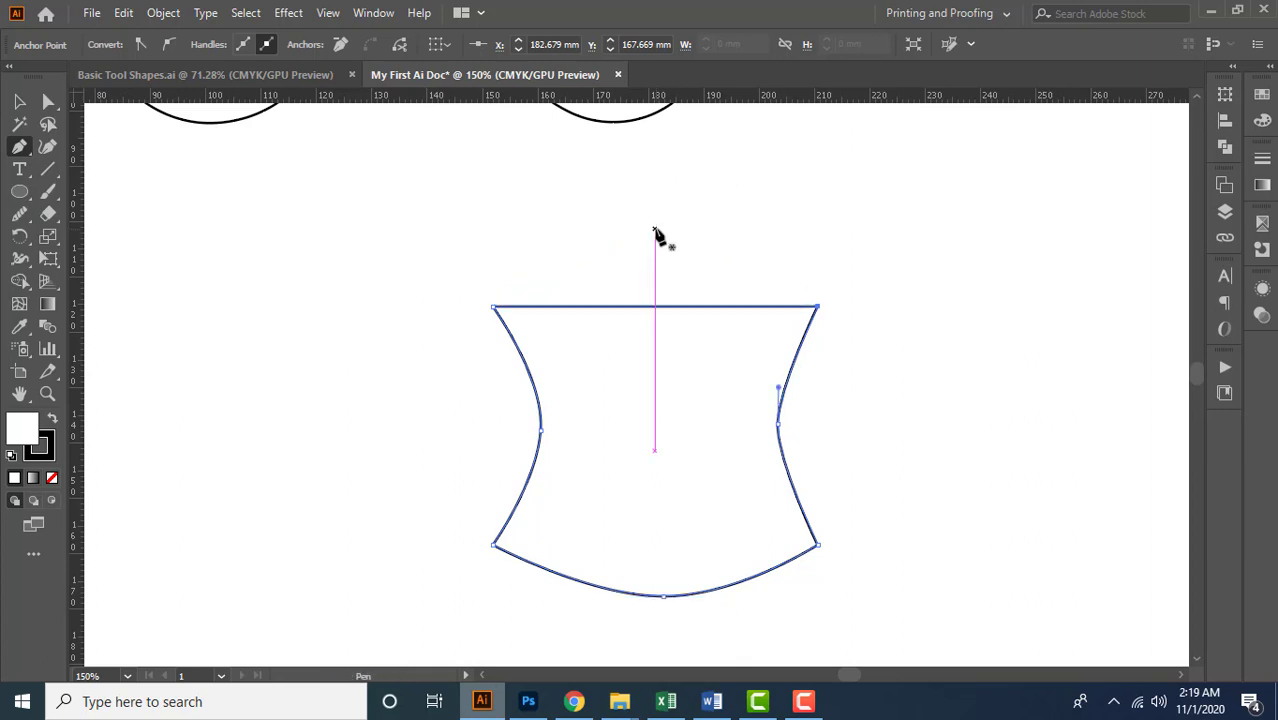
click(779, 425)
click(541, 431)
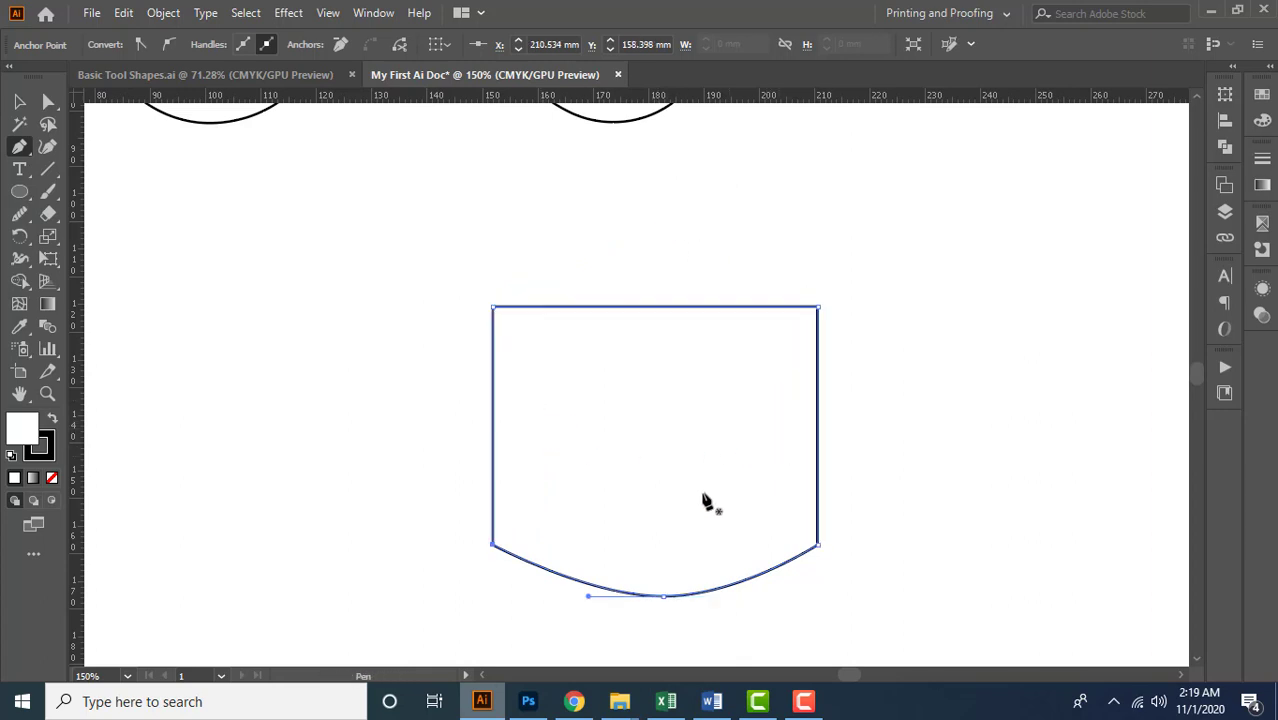
click(664, 597)
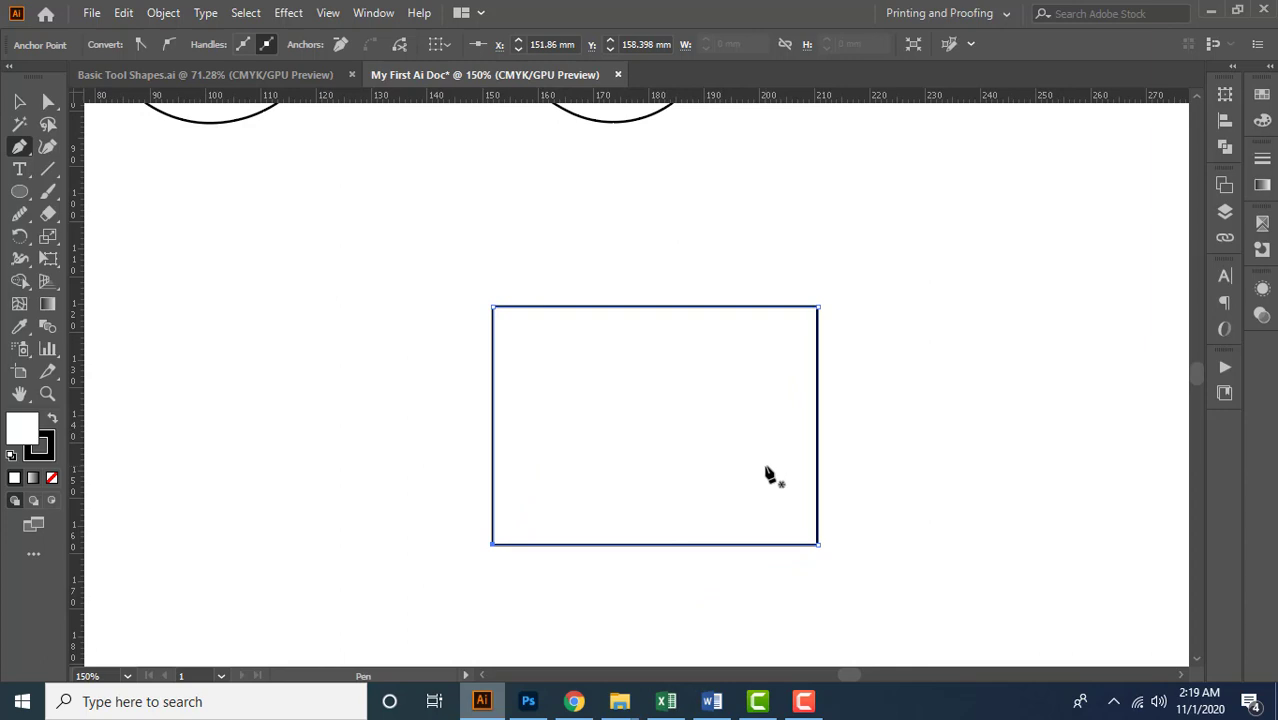
Check whether Smart Guides is enabled, and deselect the rectangle
scroll(717, 420, down, 1)
scroll(717, 423, down, 1)
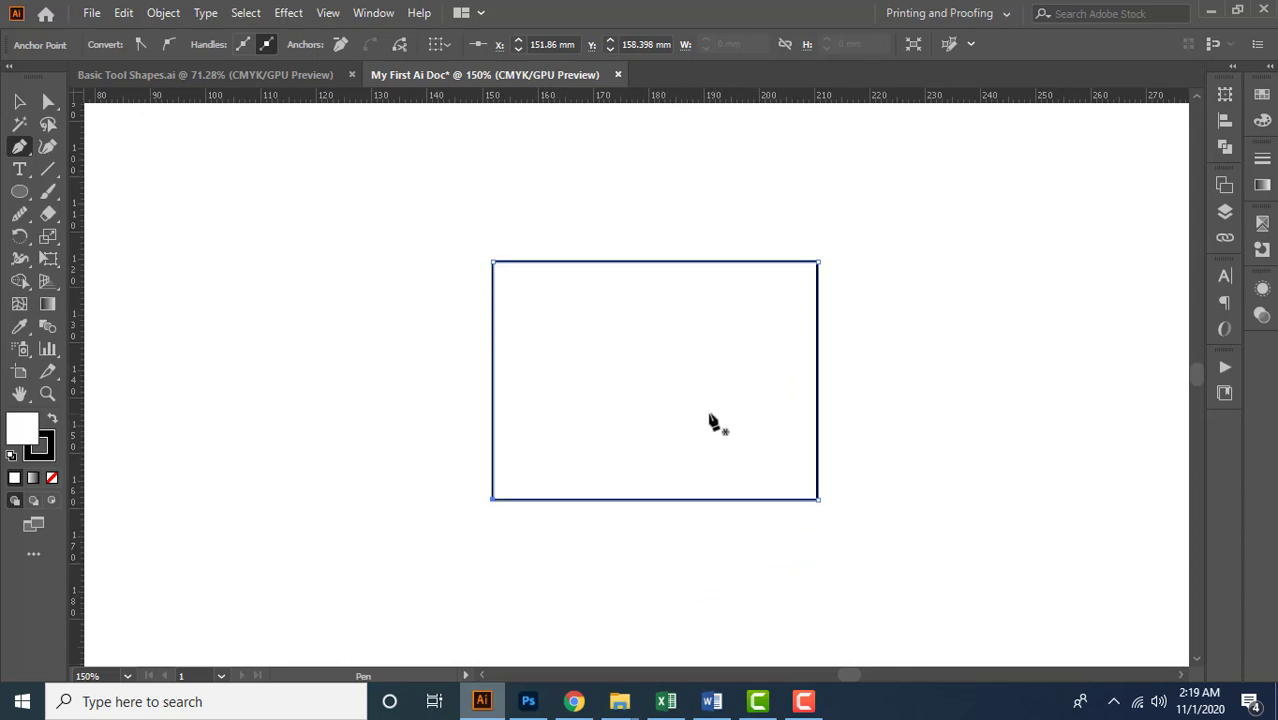
scroll(712, 422, up, 4)
scroll(665, 397, down, 1)
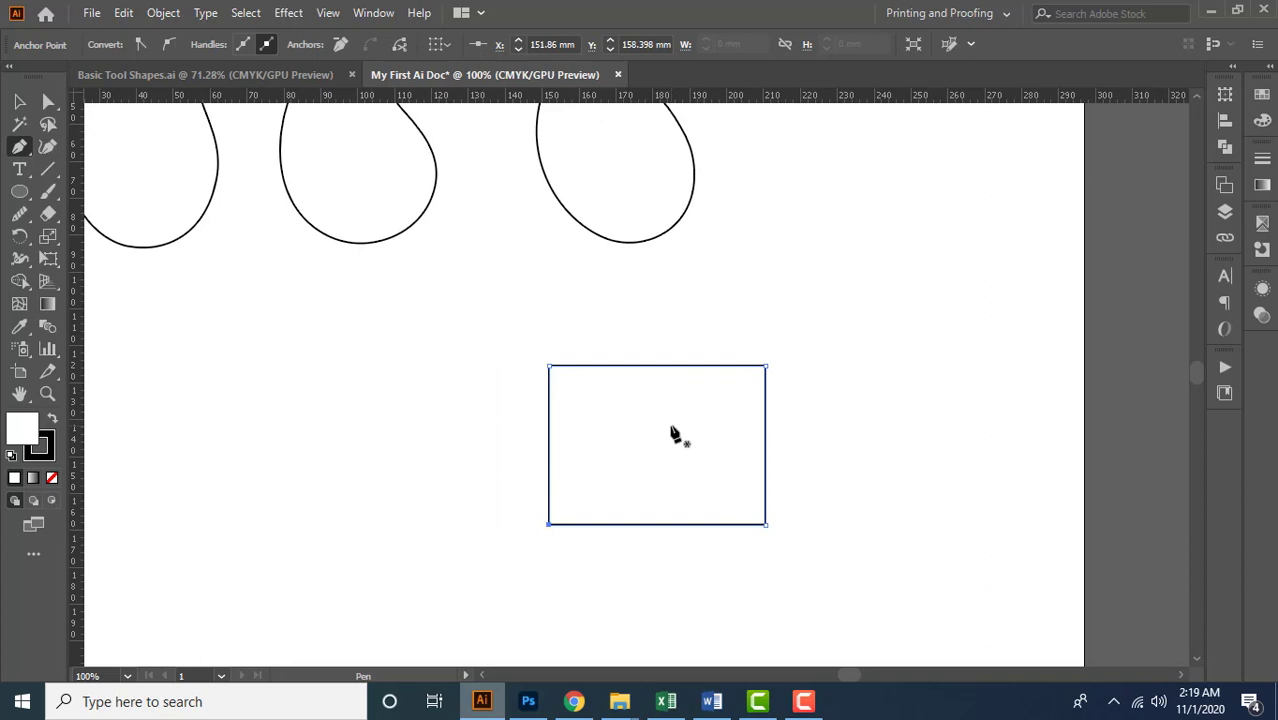
click(329, 13)
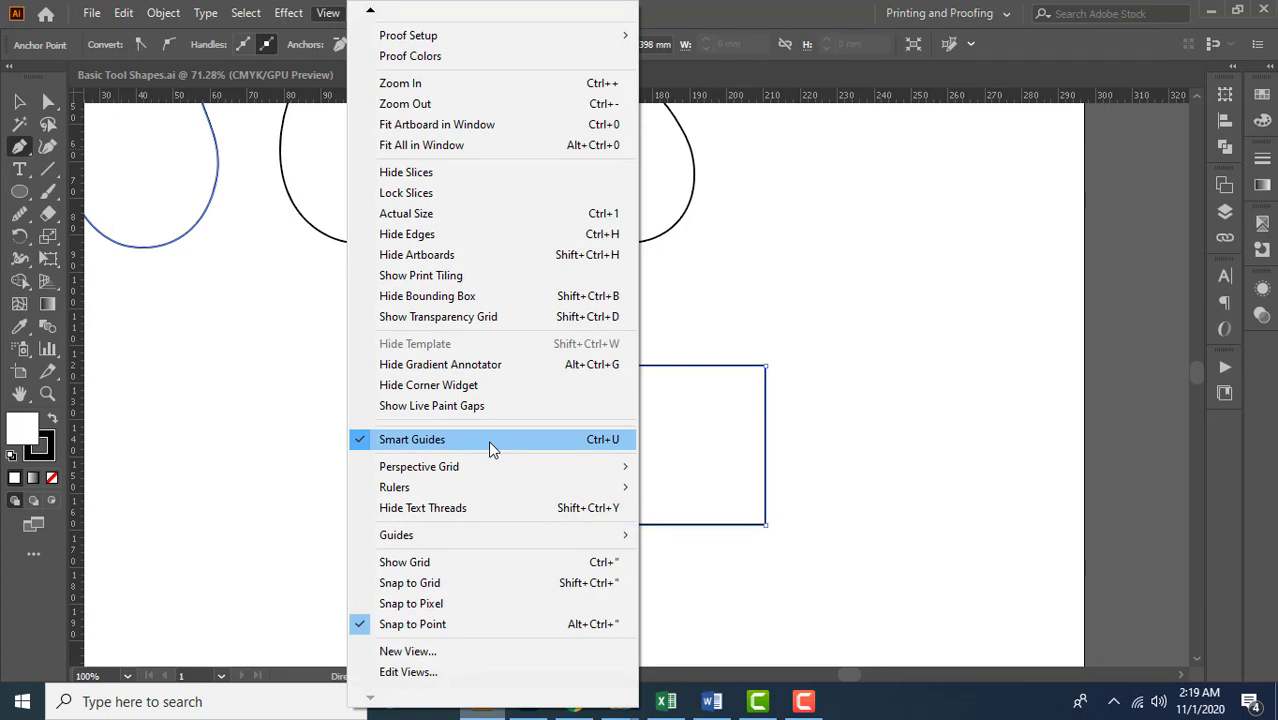
click(792, 7)
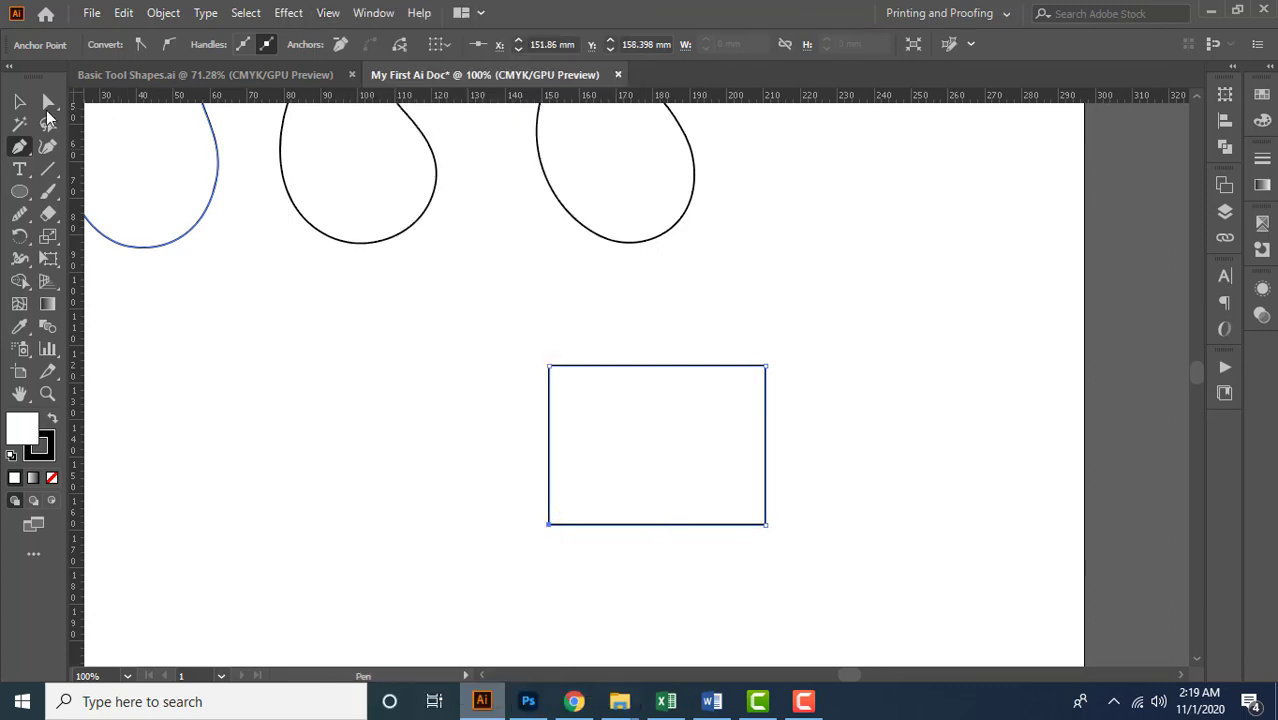
click(20, 104)
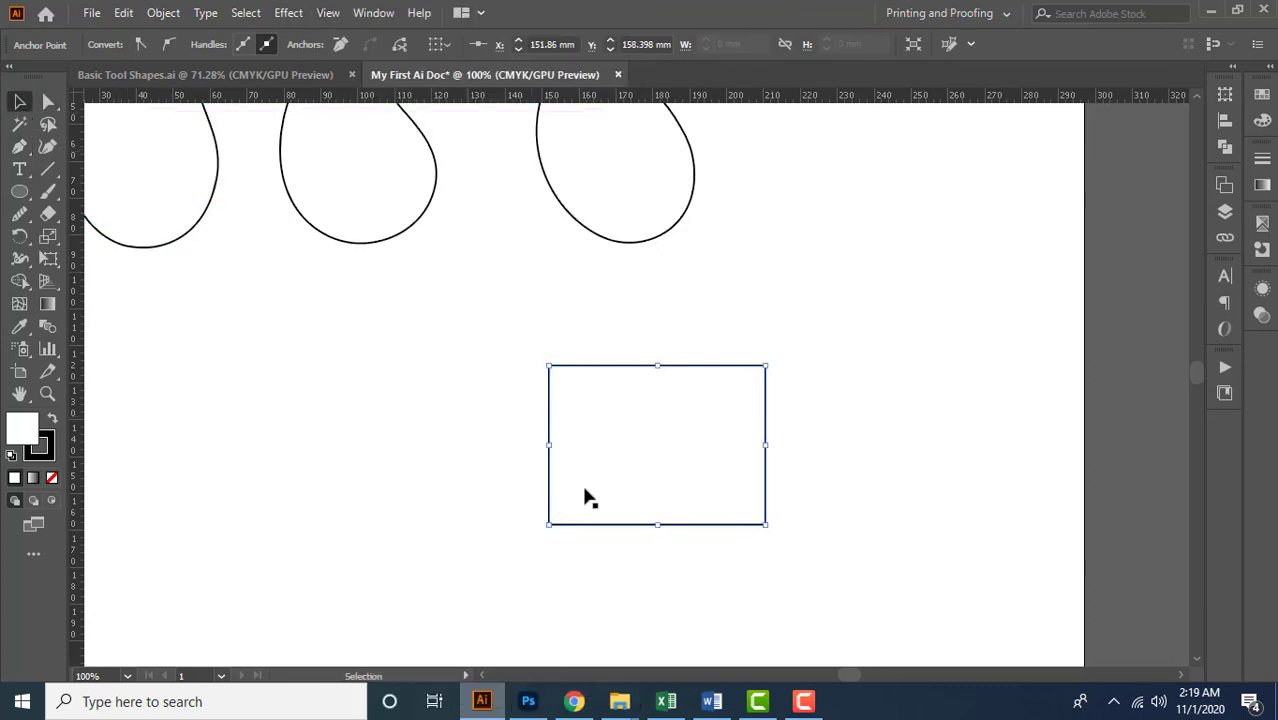
click(493, 447)
Draw a vertical Pen line about 43 mm long from the middle of the rectangle's top edge to its bottom edge, and end the path
scroll(657, 393, up, 2)
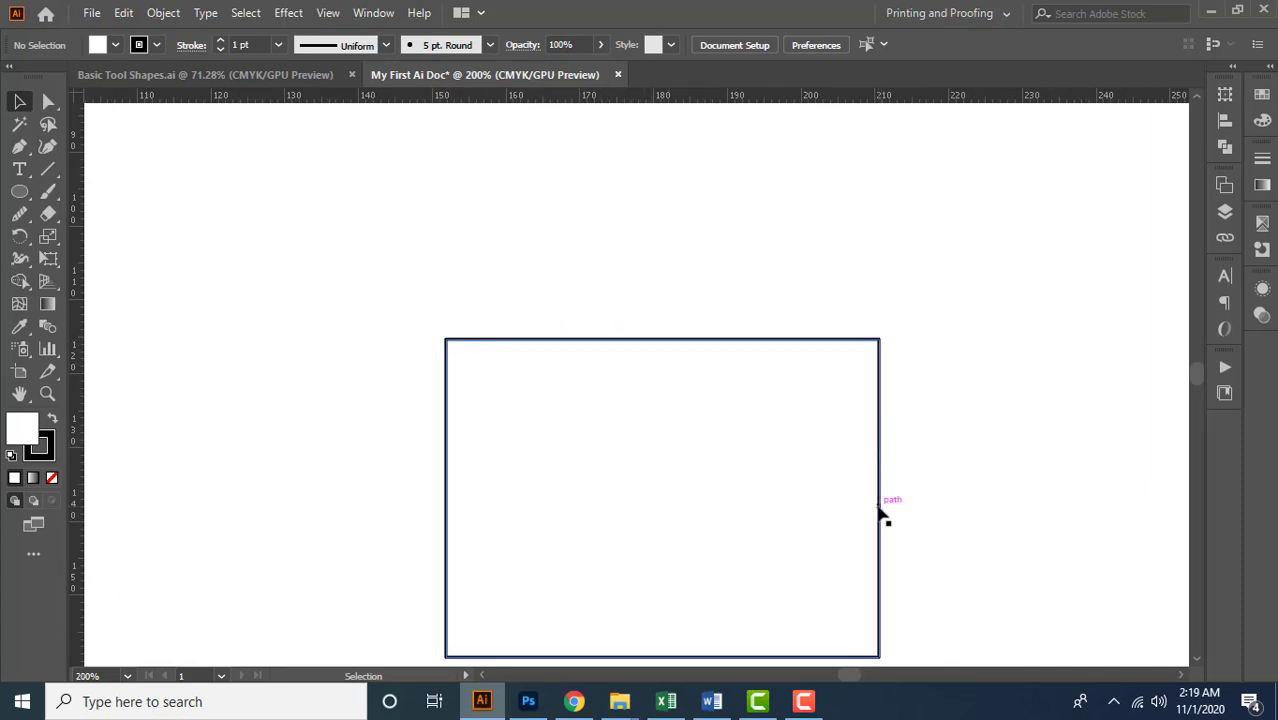
scroll(725, 605, down, 1)
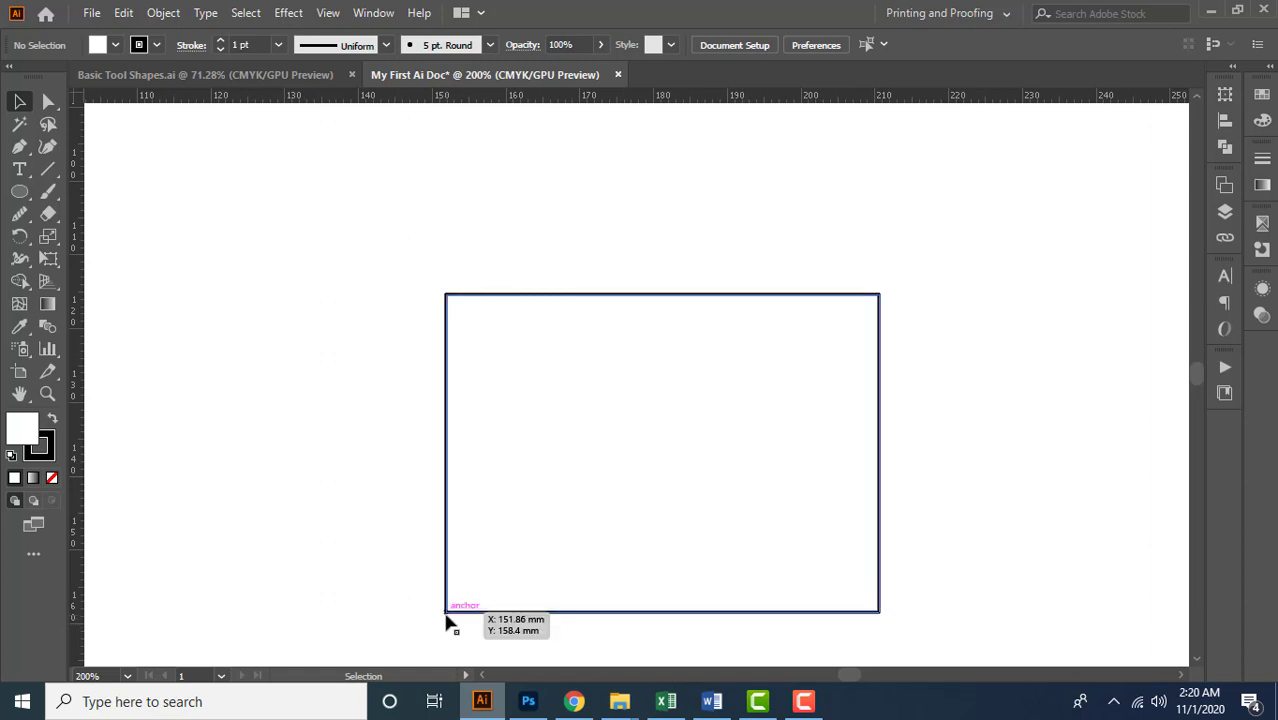
click(24, 148)
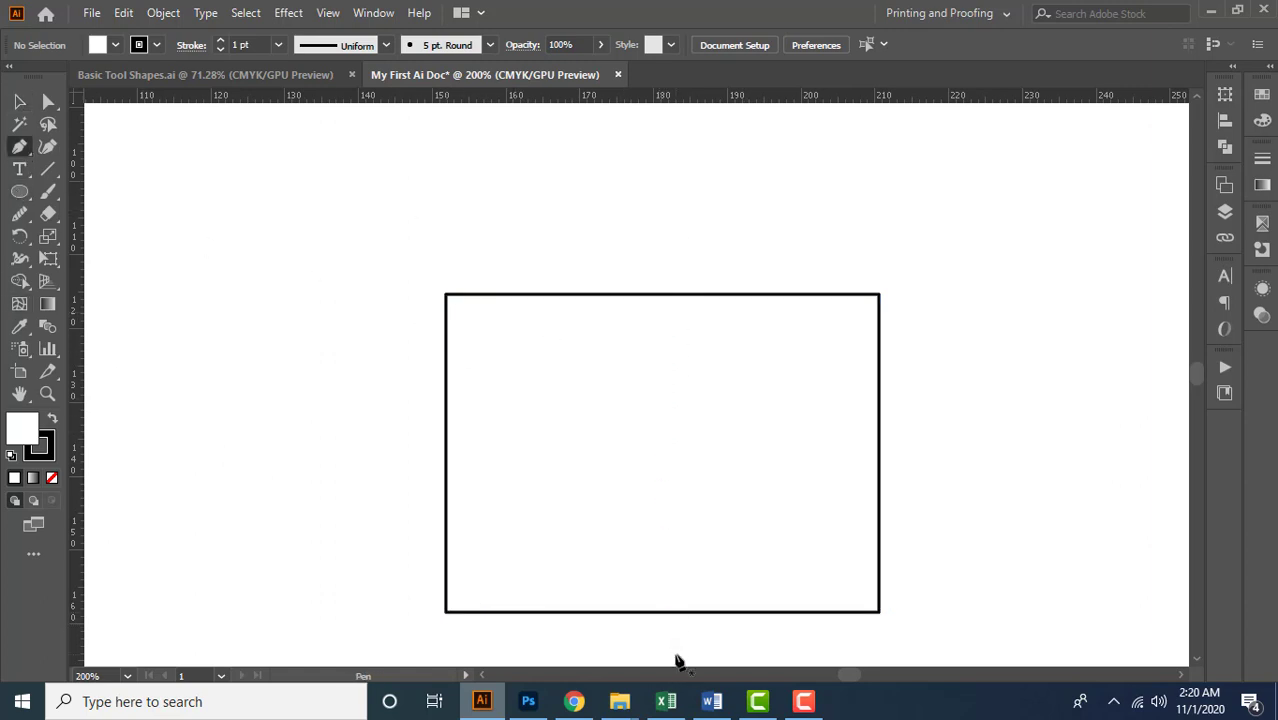
scroll(730, 464, down, 1)
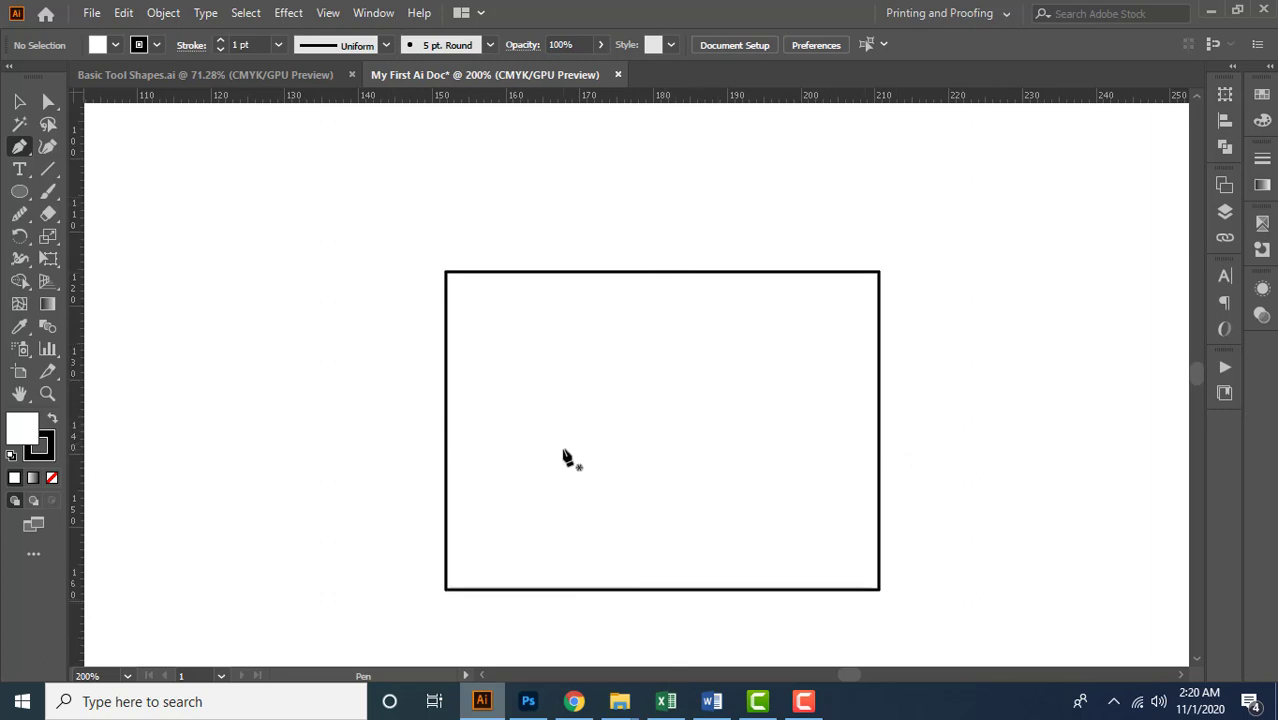
click(663, 272)
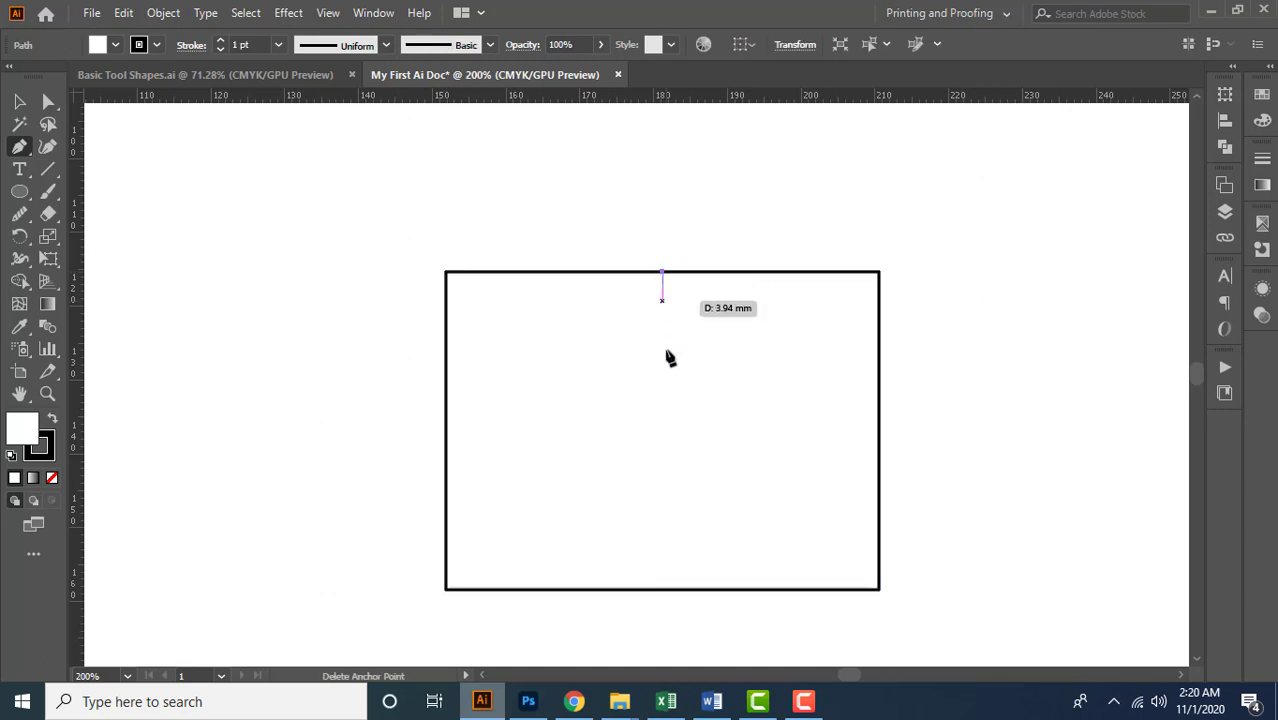
click(663, 589)
key(Escape)
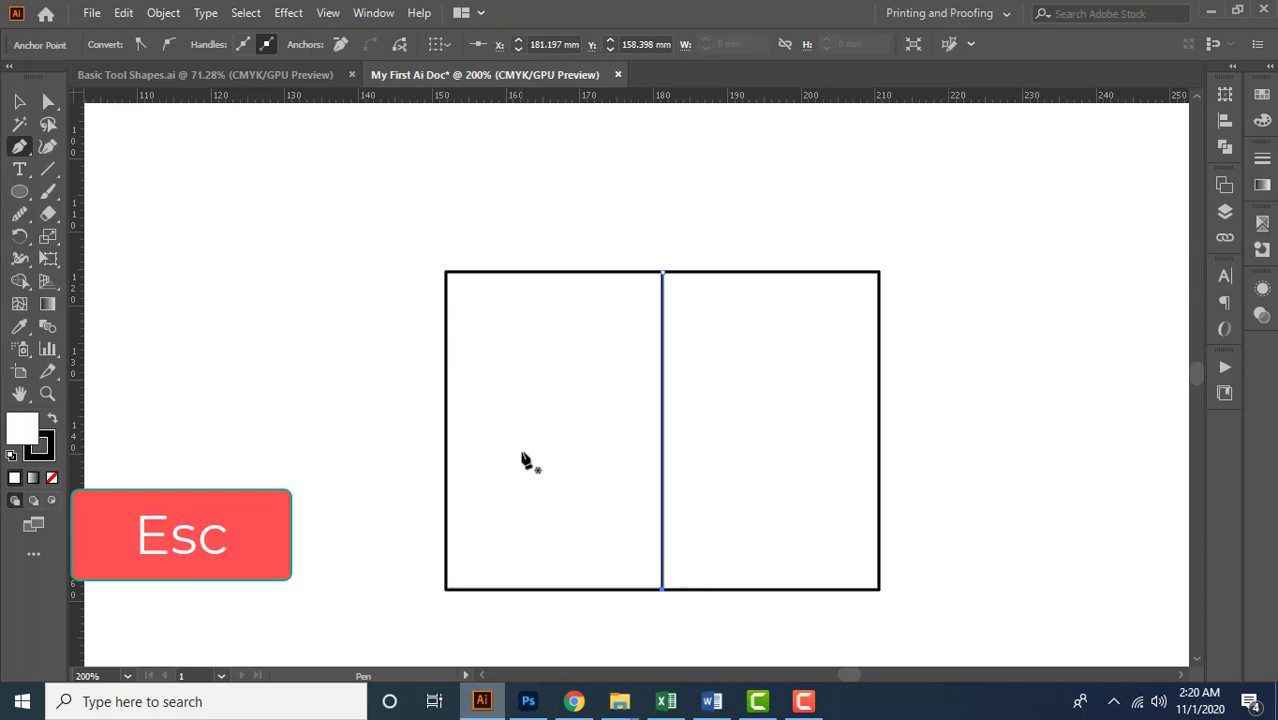
Draw a horizontal Pen line about 59 mm long between the midpoints of the rectangle's left and right edges, and end the path
scroll(526, 460, down, 1)
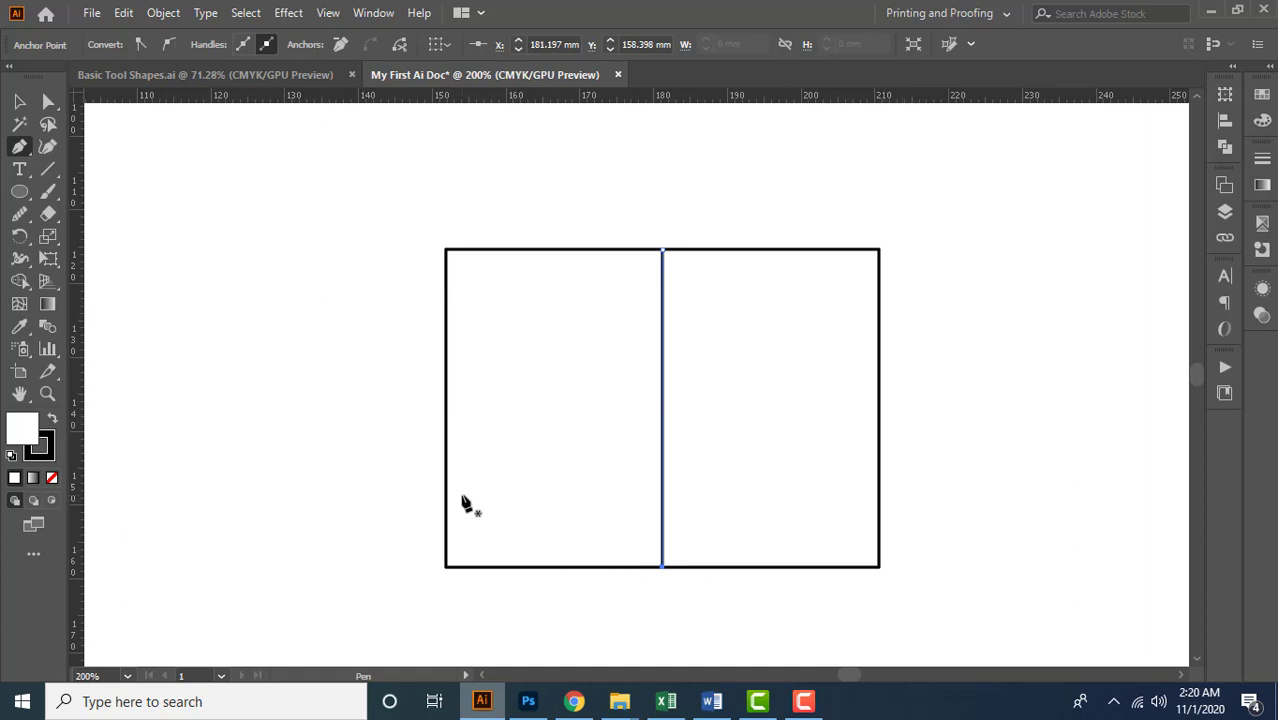
click(447, 407)
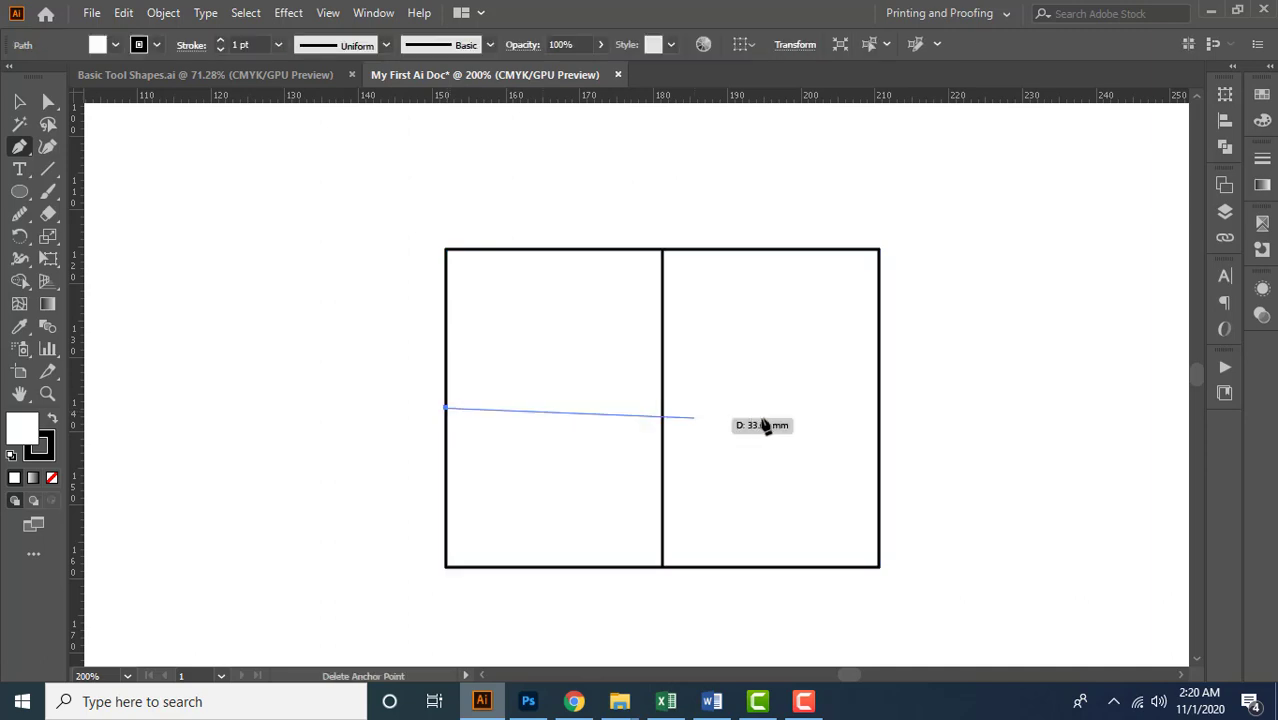
click(879, 407)
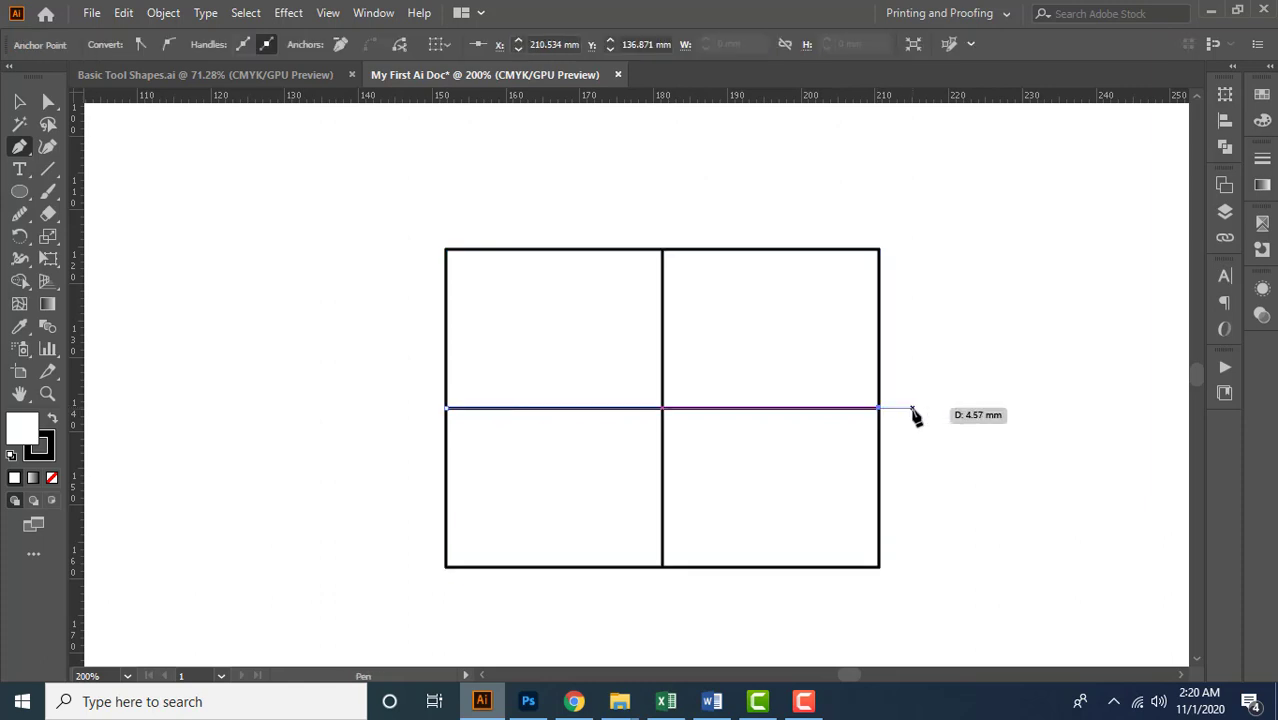
key(Escape)
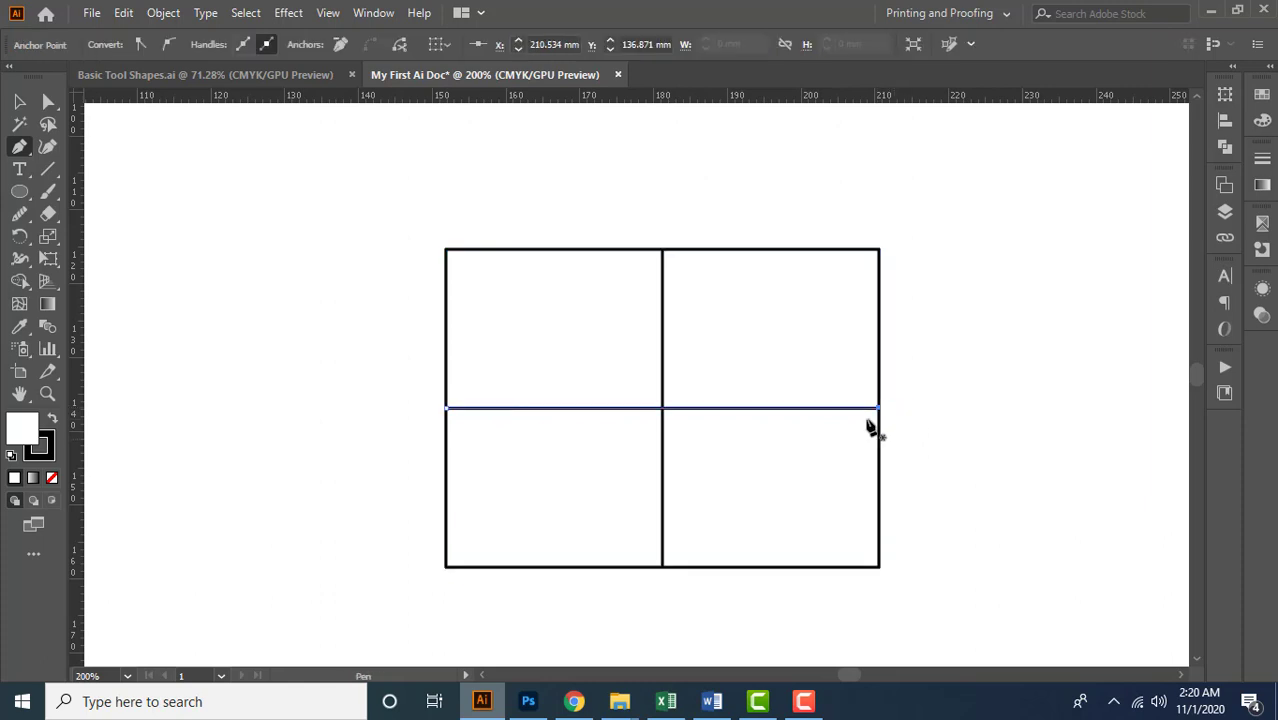
Move the rectangle straight up off the crossed lines, snap it to the third teardrop's base, and lower it slightly
click(19, 102)
scroll(265, 260, down, 1)
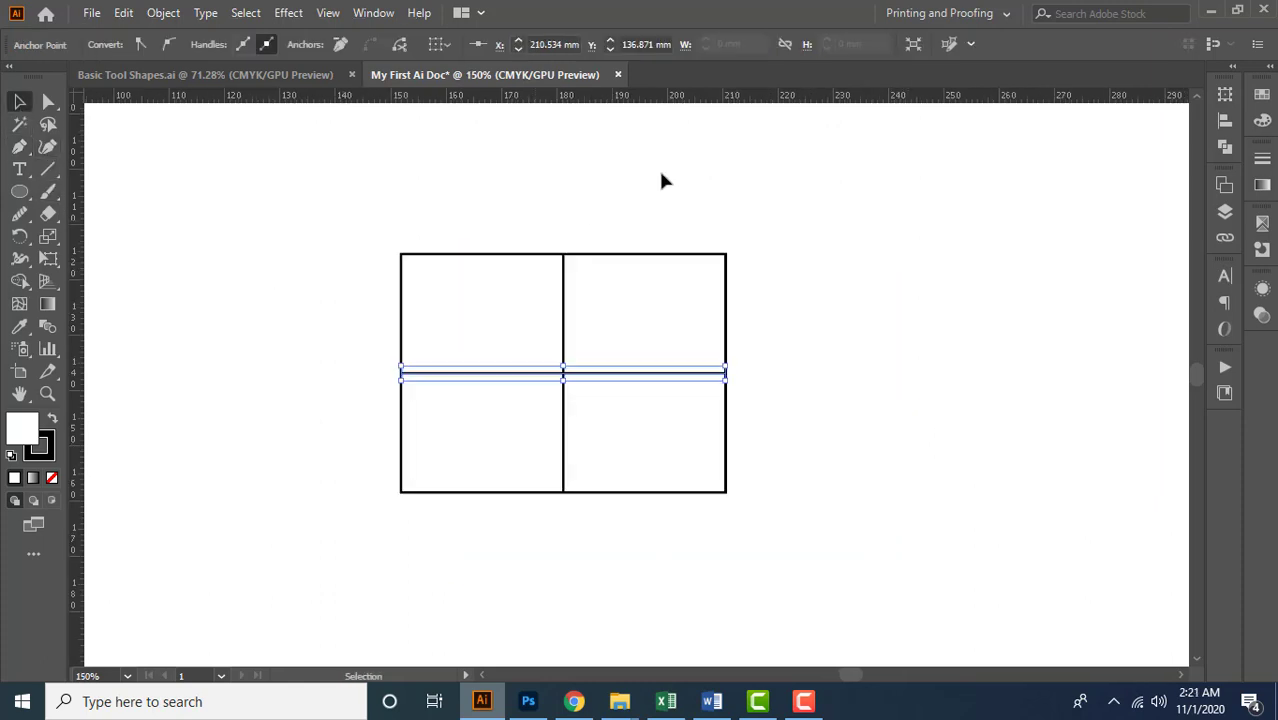
drag(658, 168, 713, 300)
click(562, 396)
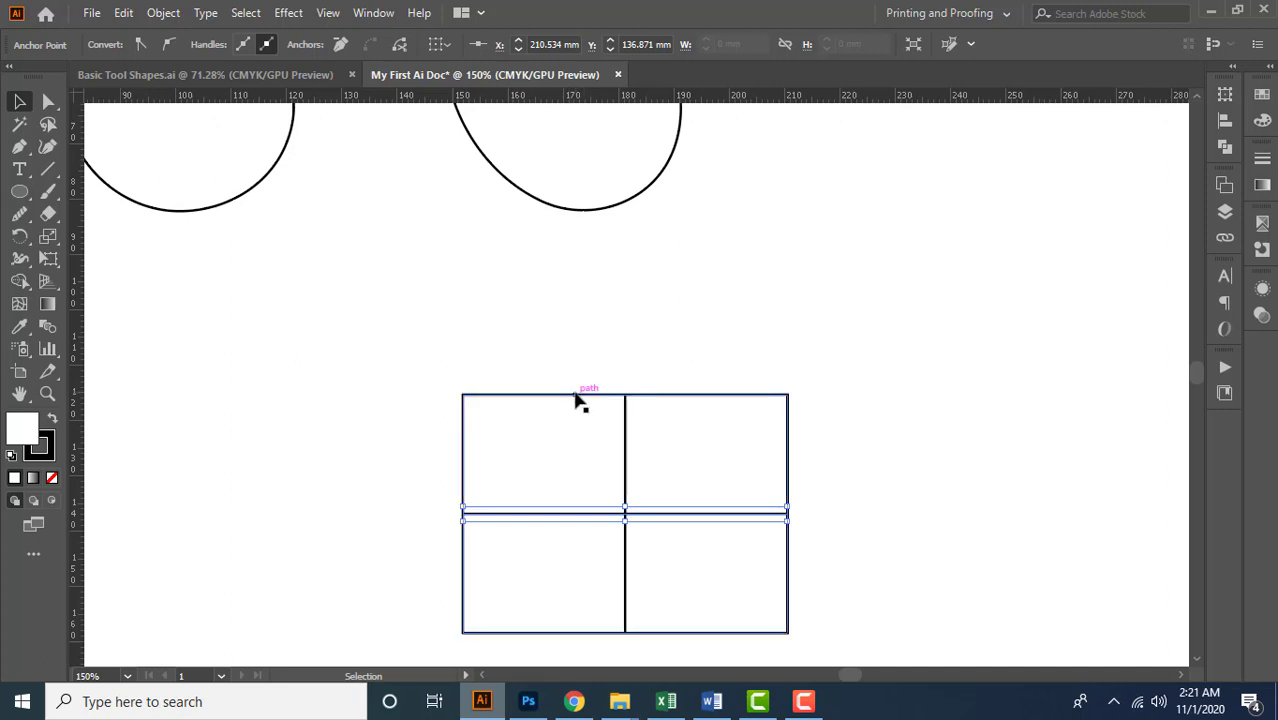
drag(577, 399, 577, 208)
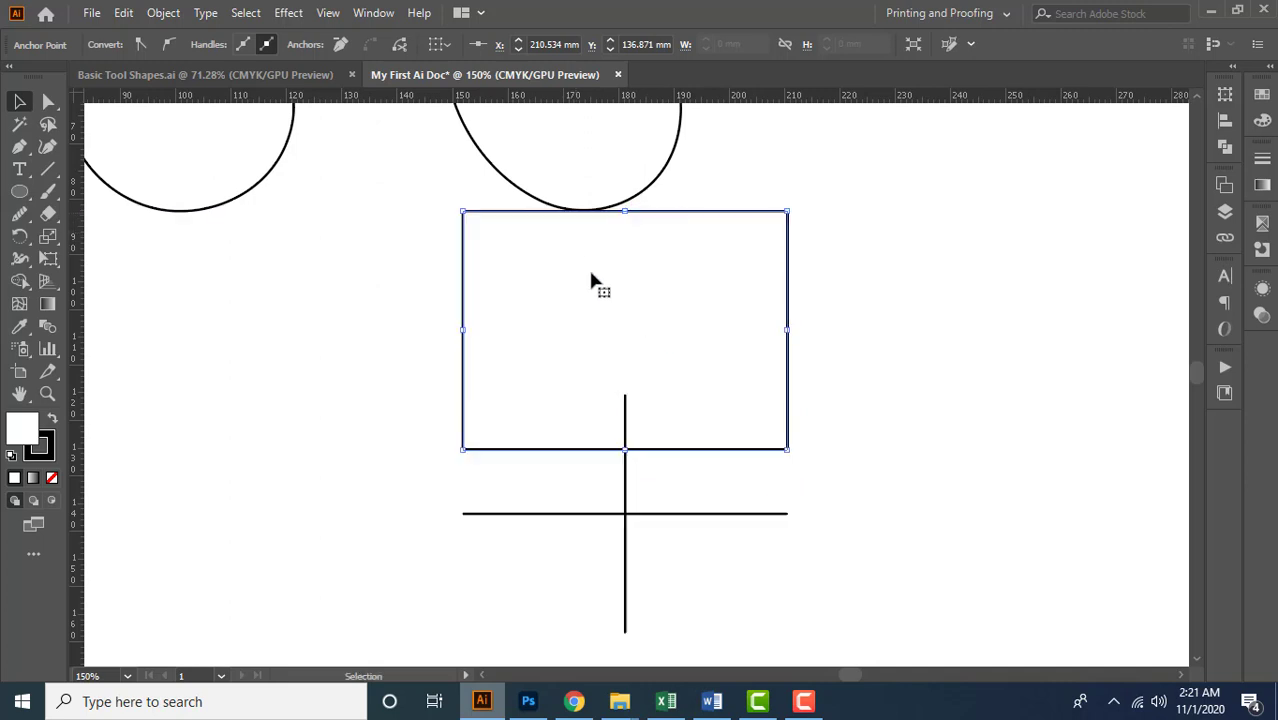
drag(589, 277, 588, 299)
drag(589, 287, 590, 294)
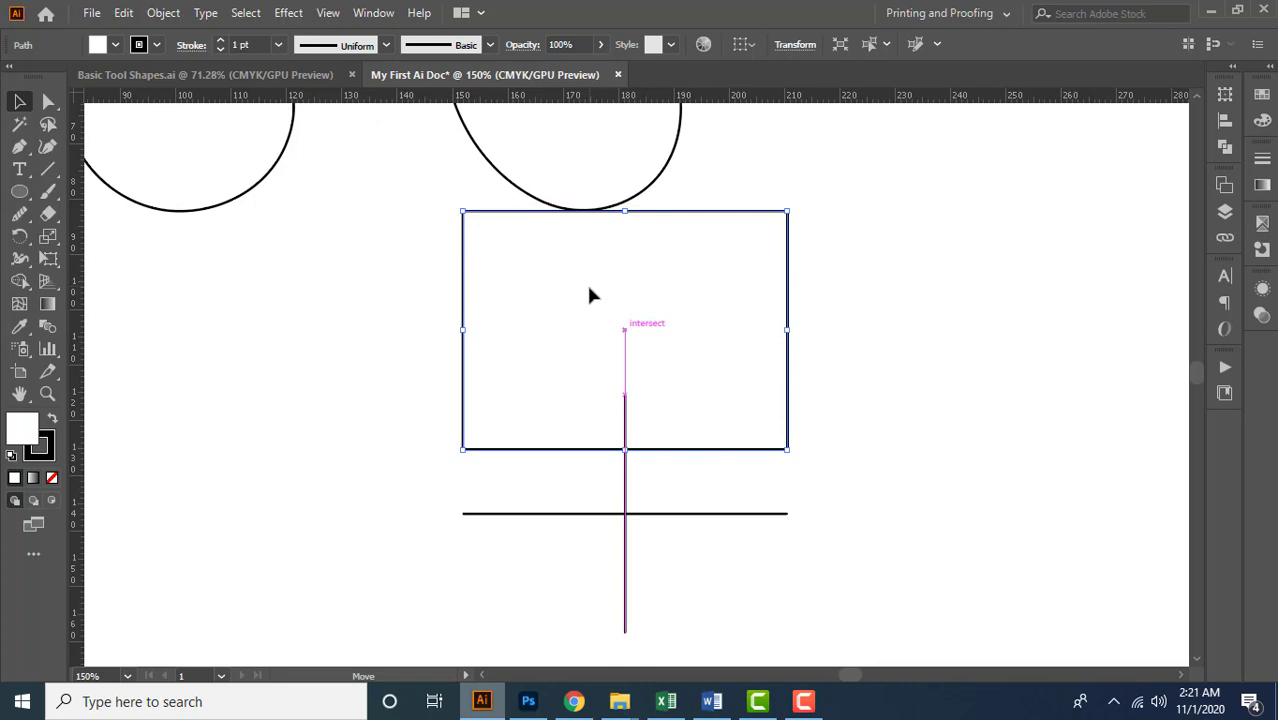
drag(522, 218, 523, 245)
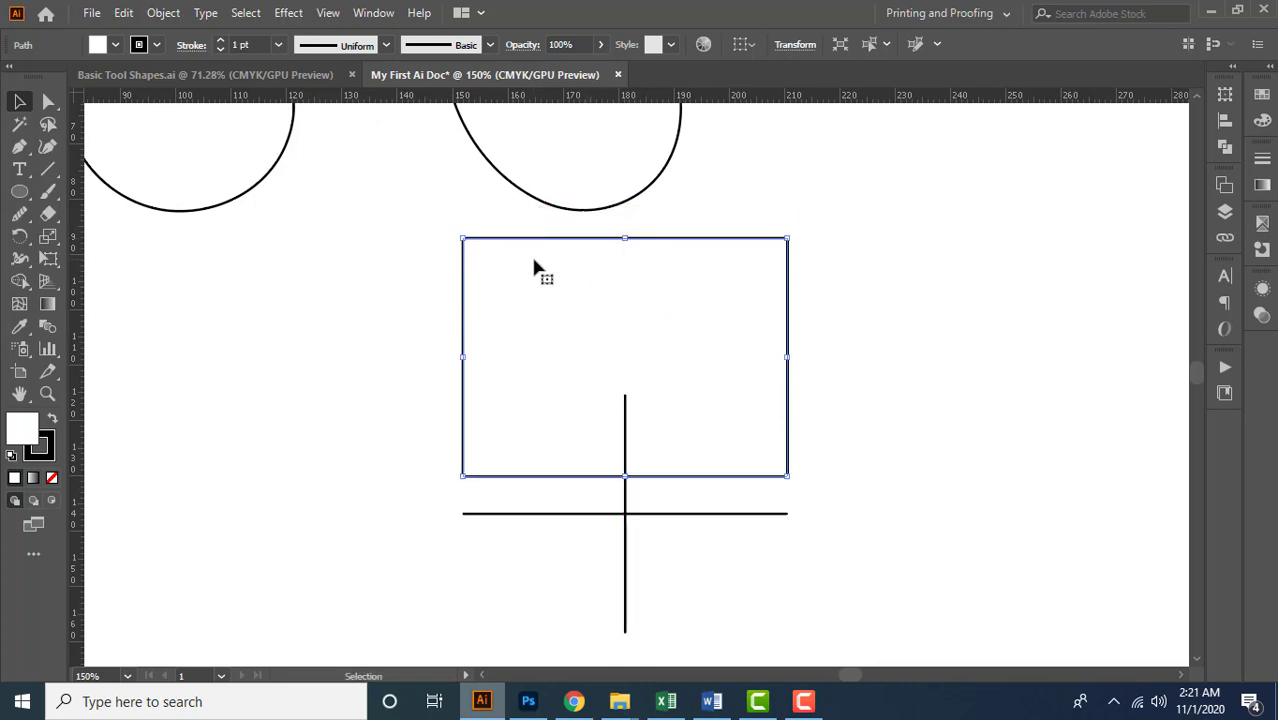
Check the Snap to Point setting, and move the rectangle so its top edge snaps to the third teardrop's base
click(329, 13)
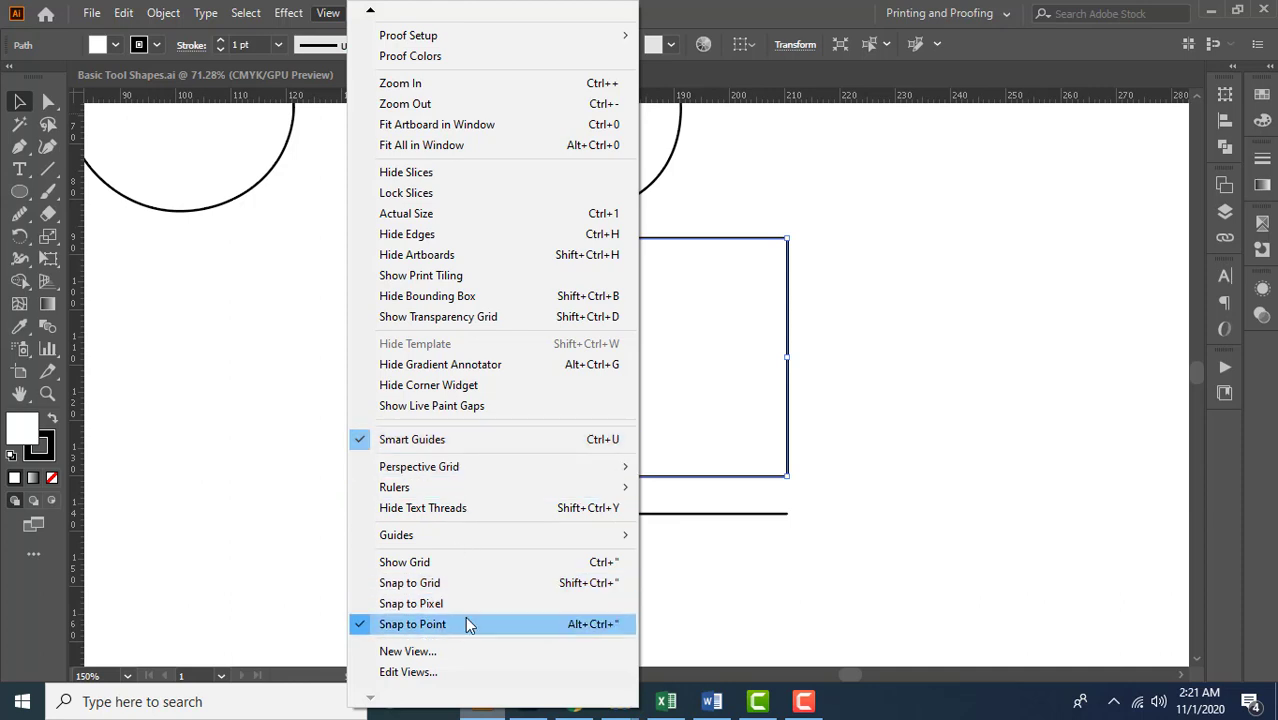
click(880, 328)
mouse_move(631, 244)
mouse_down()
mouse_move(599, 217)
mouse_move(616, 225)
mouse_up()
drag(803, 261, 881, 359)
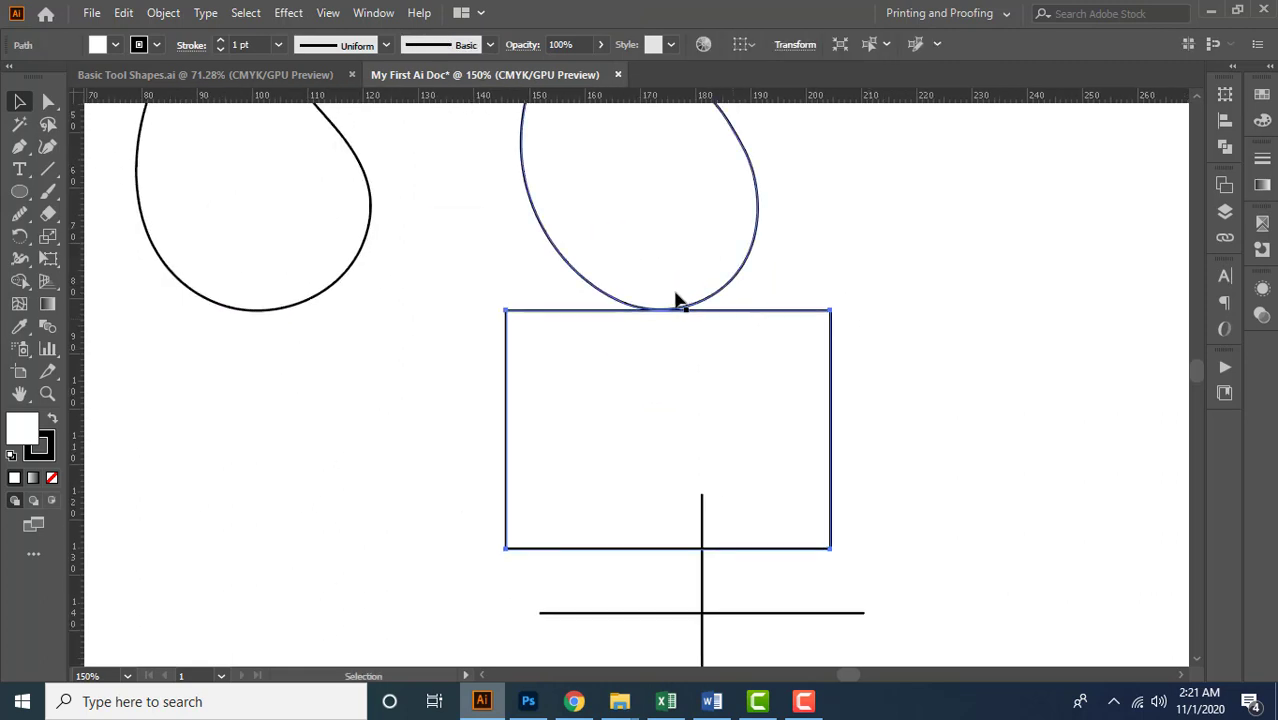
Snap the third teardrop against the middle teardrop's right side and the rectangle against the third teardrop's right side, and deselect
scroll(675, 296, down, 1)
drag(590, 256, 488, 250)
drag(490, 402, 576, 548)
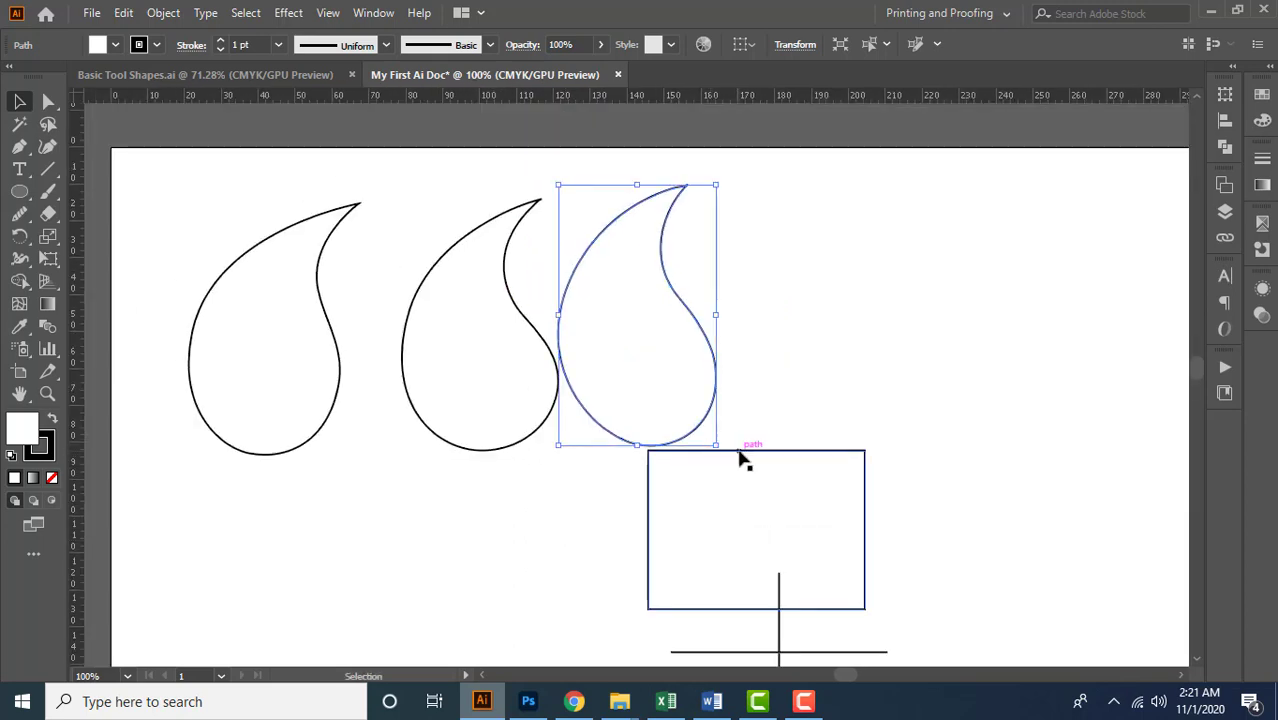
drag(741, 454, 803, 274)
click(699, 531)
key(ctrl+minus)
key(ctrl+minus)
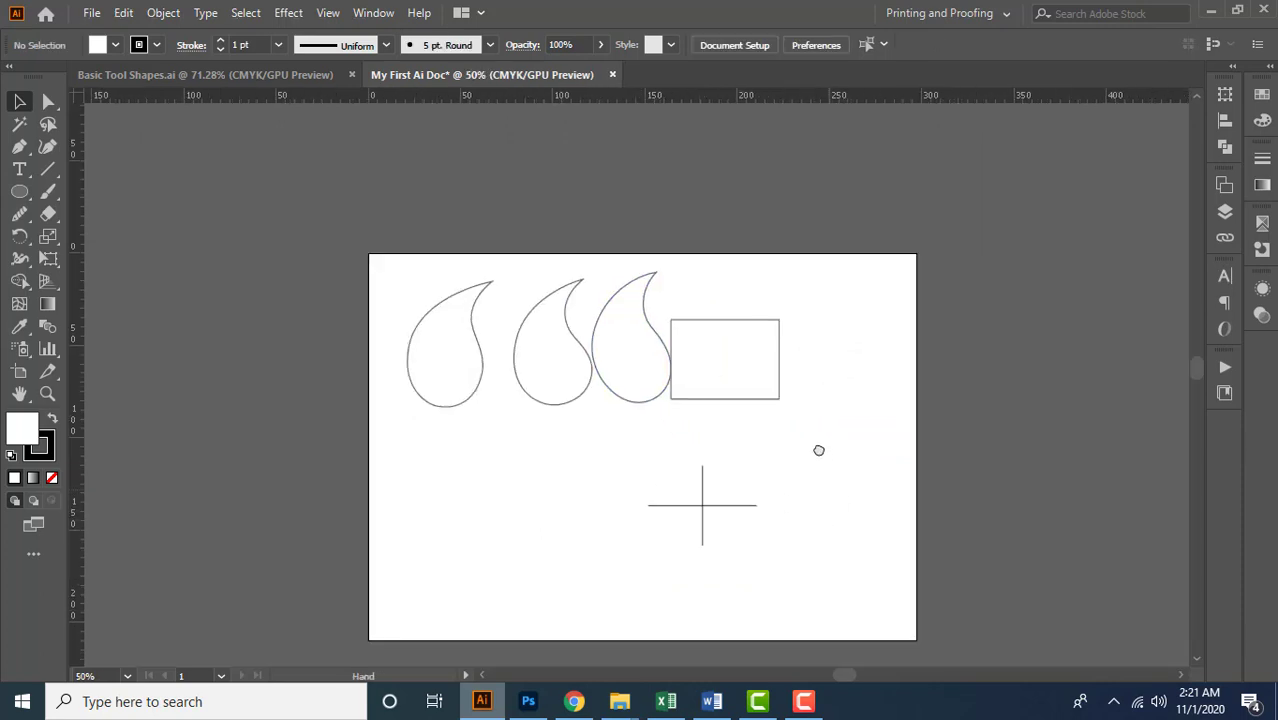